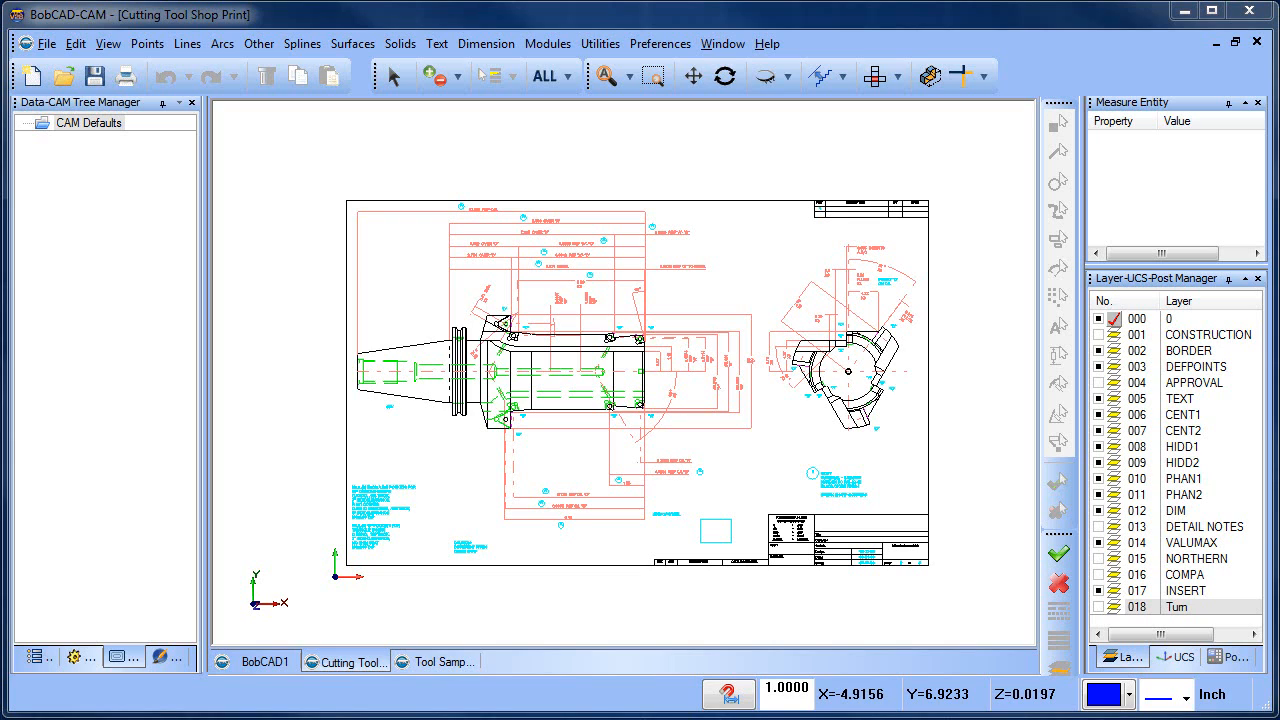
# - Compare the Cutting Tool Shop Print drawing with the tool profile in Tool Sample 2, viewing the profile from the top
pyautogui.click(898, 77)
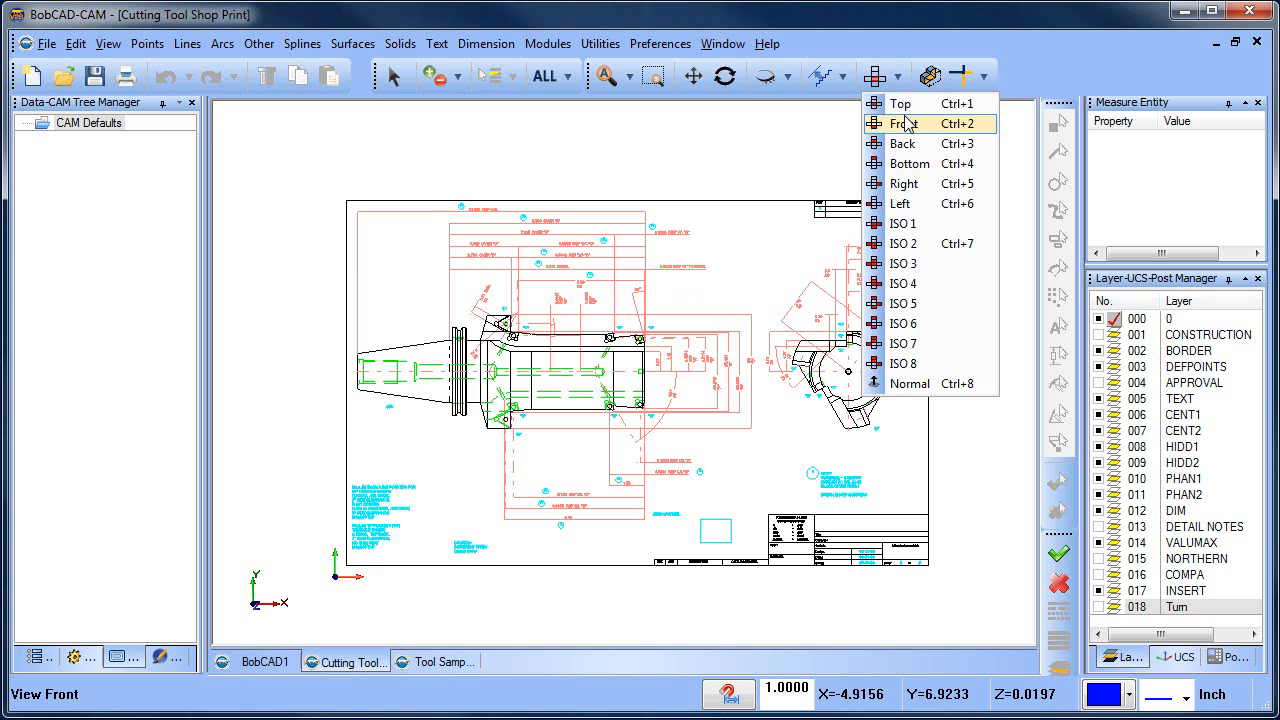
pyautogui.click(904, 123)
pyautogui.click(875, 77)
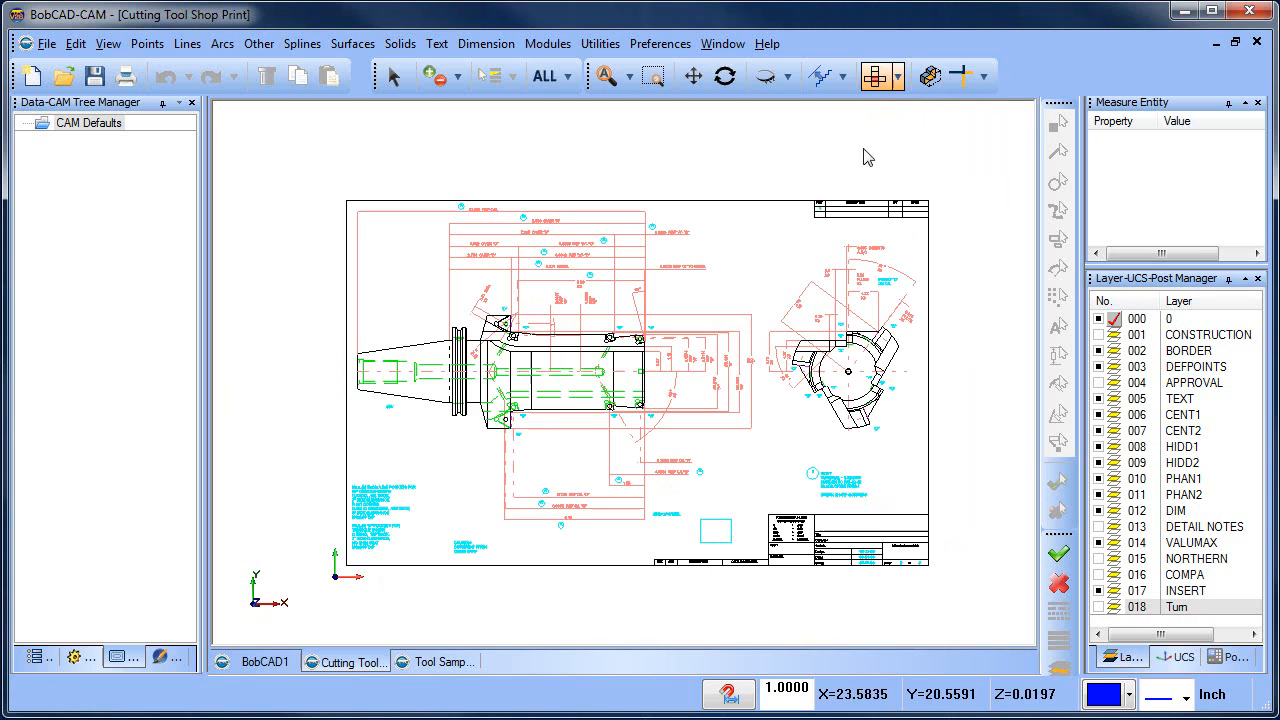
pyautogui.rightClick(726, 143)
pyautogui.click(766, 175)
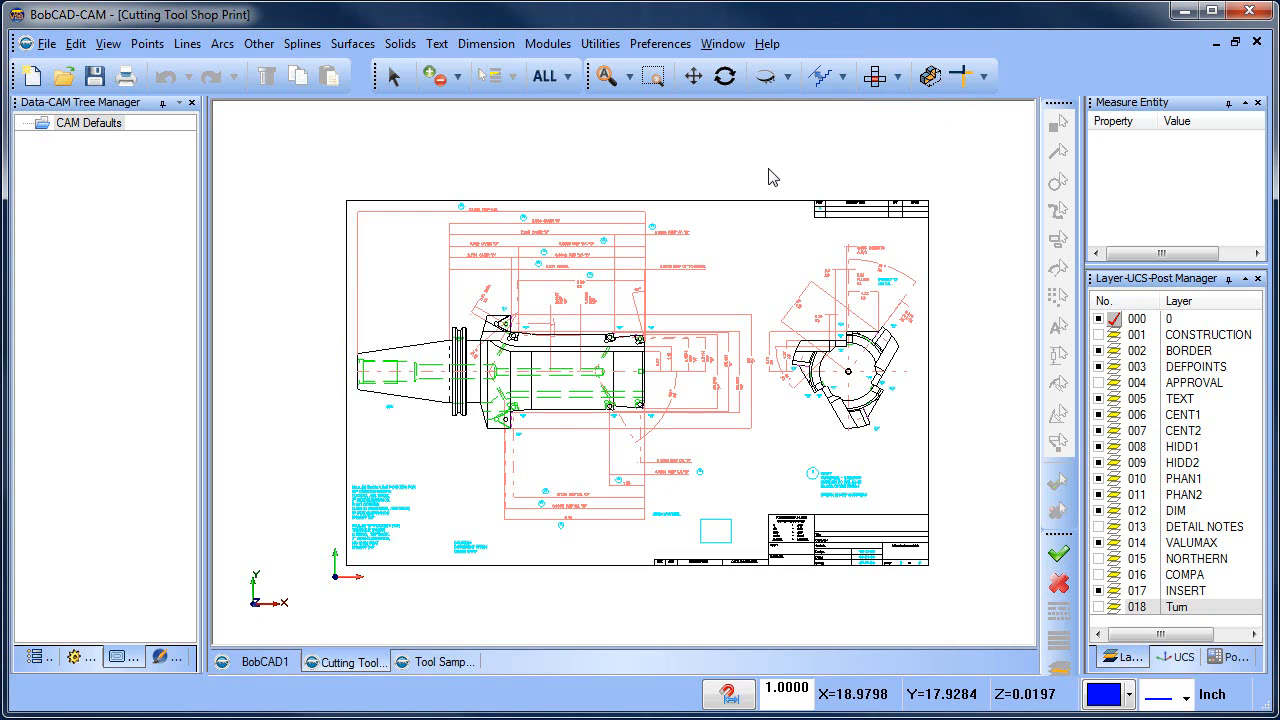
pyautogui.scroll(1, 596, 410)
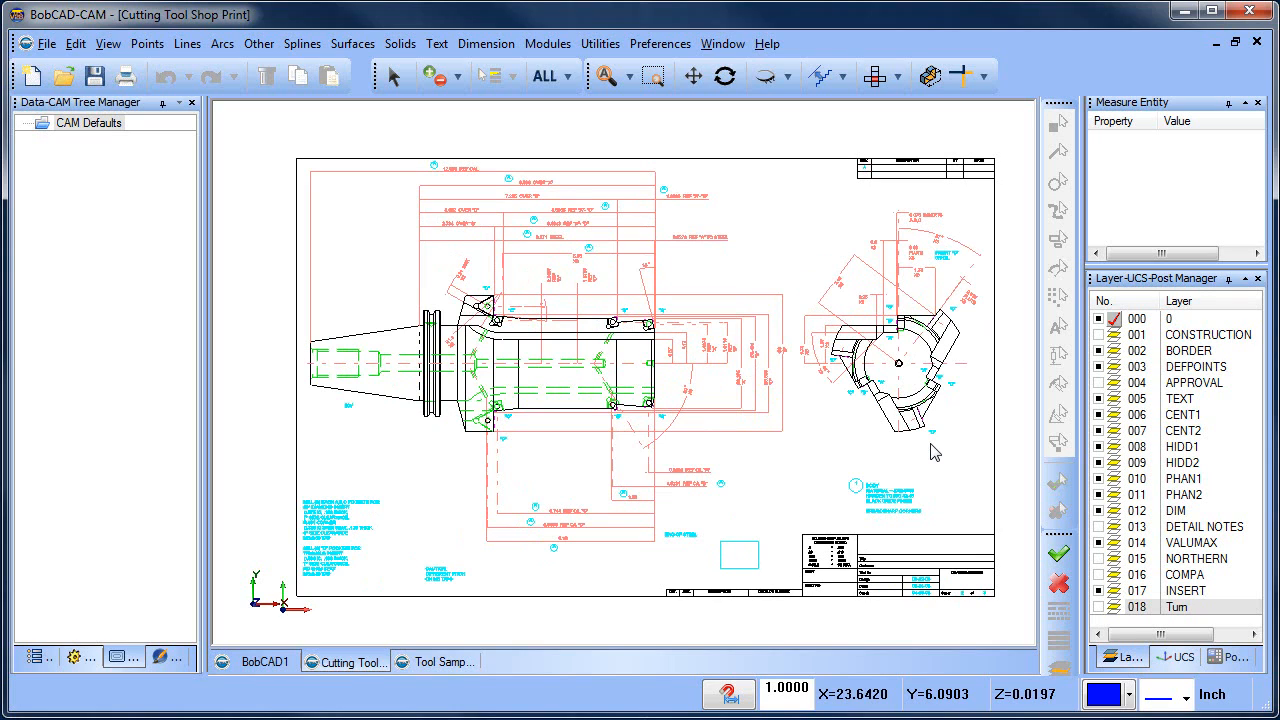
pyautogui.click(446, 664)
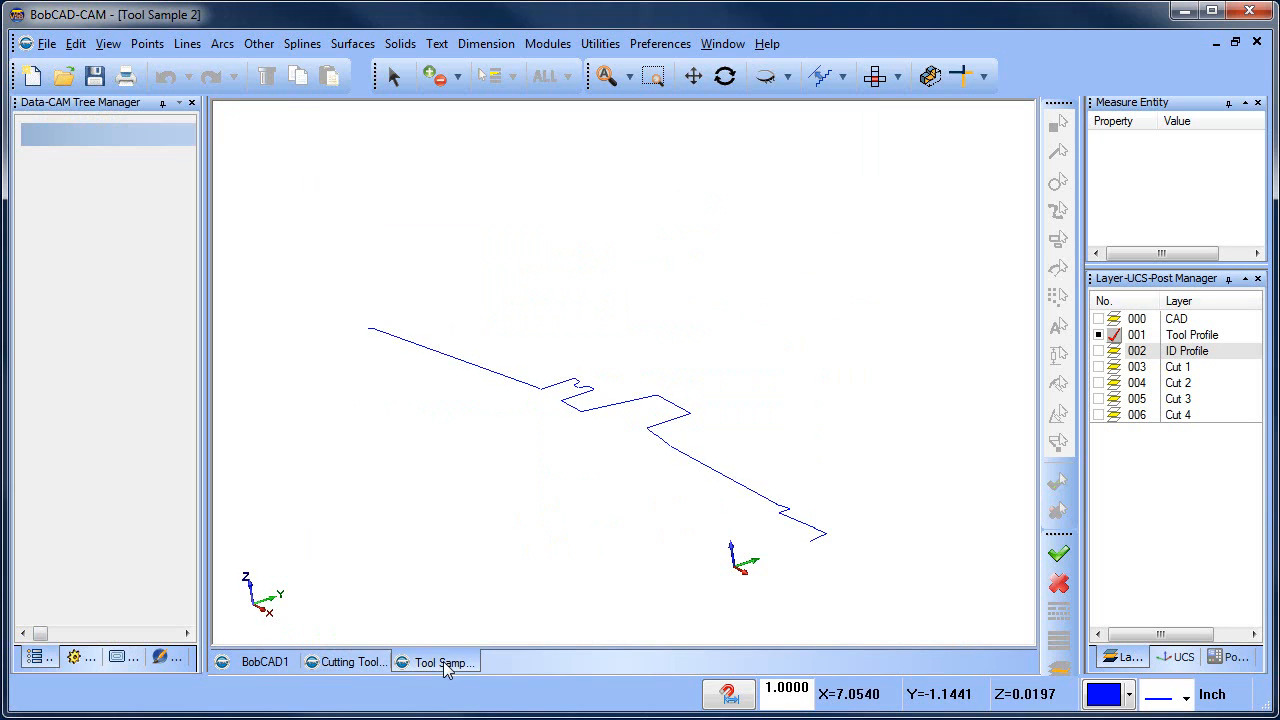
pyautogui.click(866, 86)
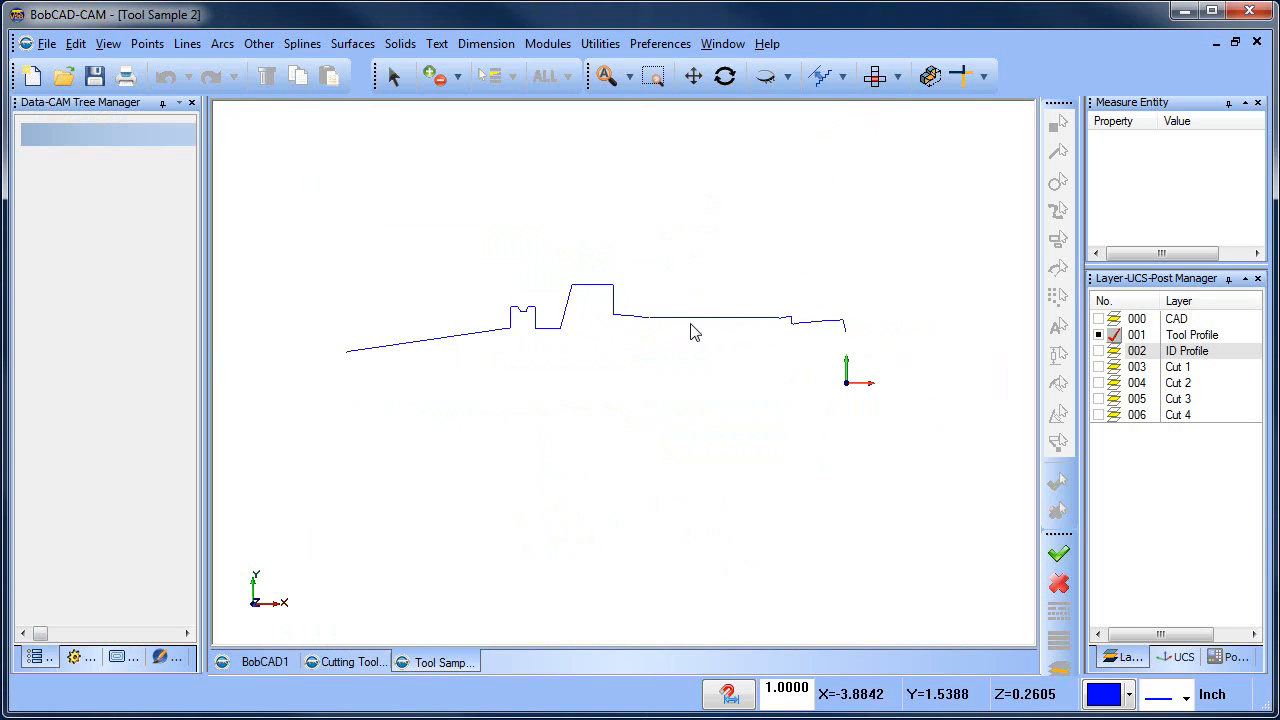
pyautogui.moveTo(655, 389); pyautogui.dragTo(682, 389, button='middle')
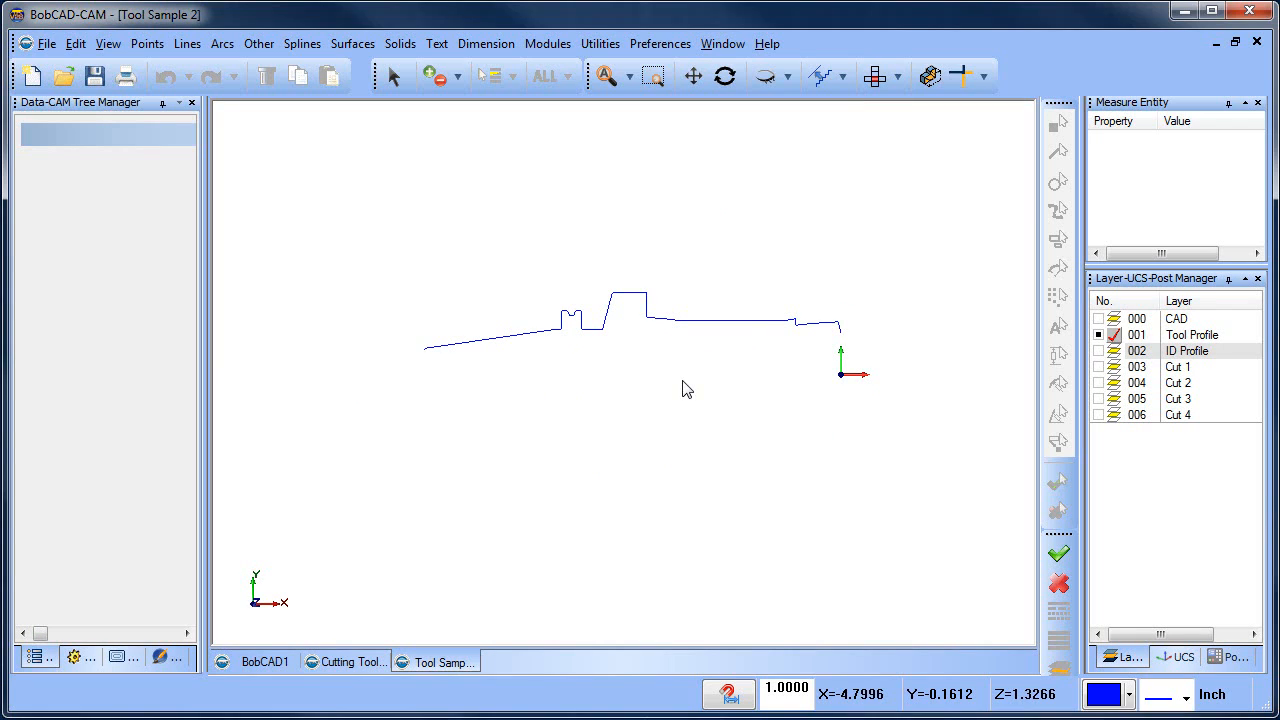
pyautogui.click(374, 664)
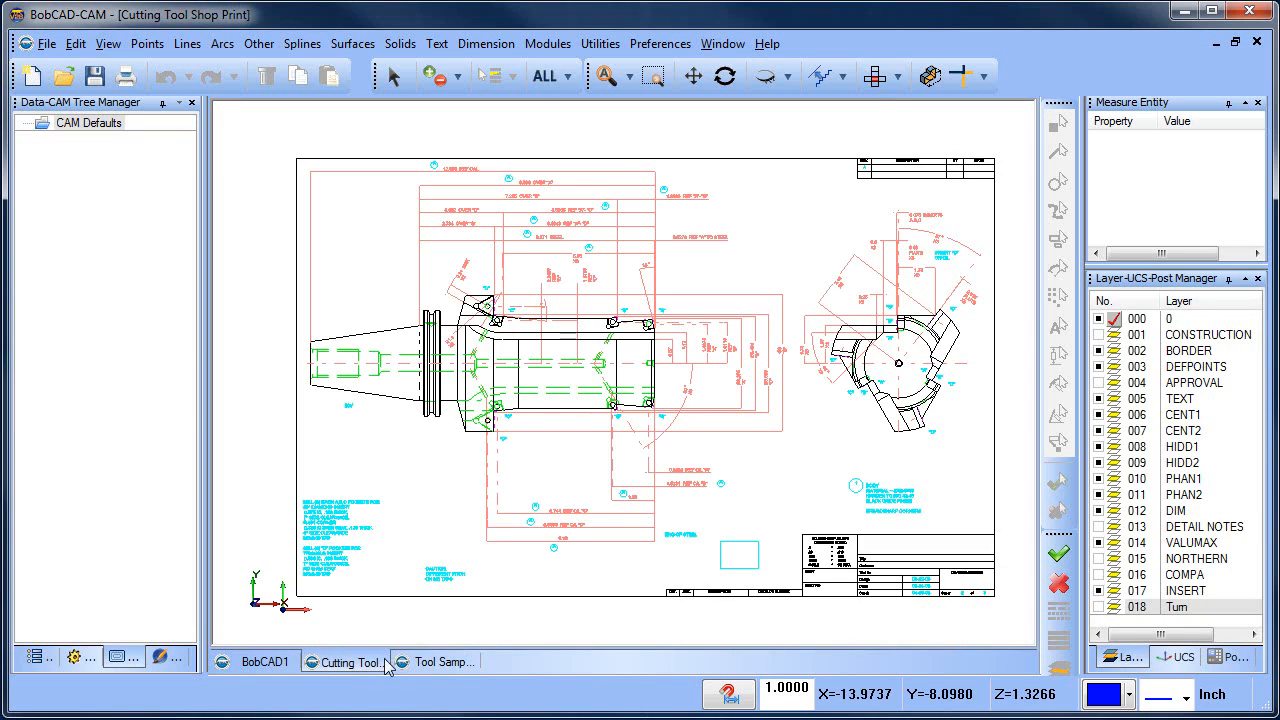
# - Show the ID Profile, Cut 1, Cut 2, Cut 3 and Cut 4 layers in Tool Sample 2 to examine their geometry
pyautogui.click(430, 662)
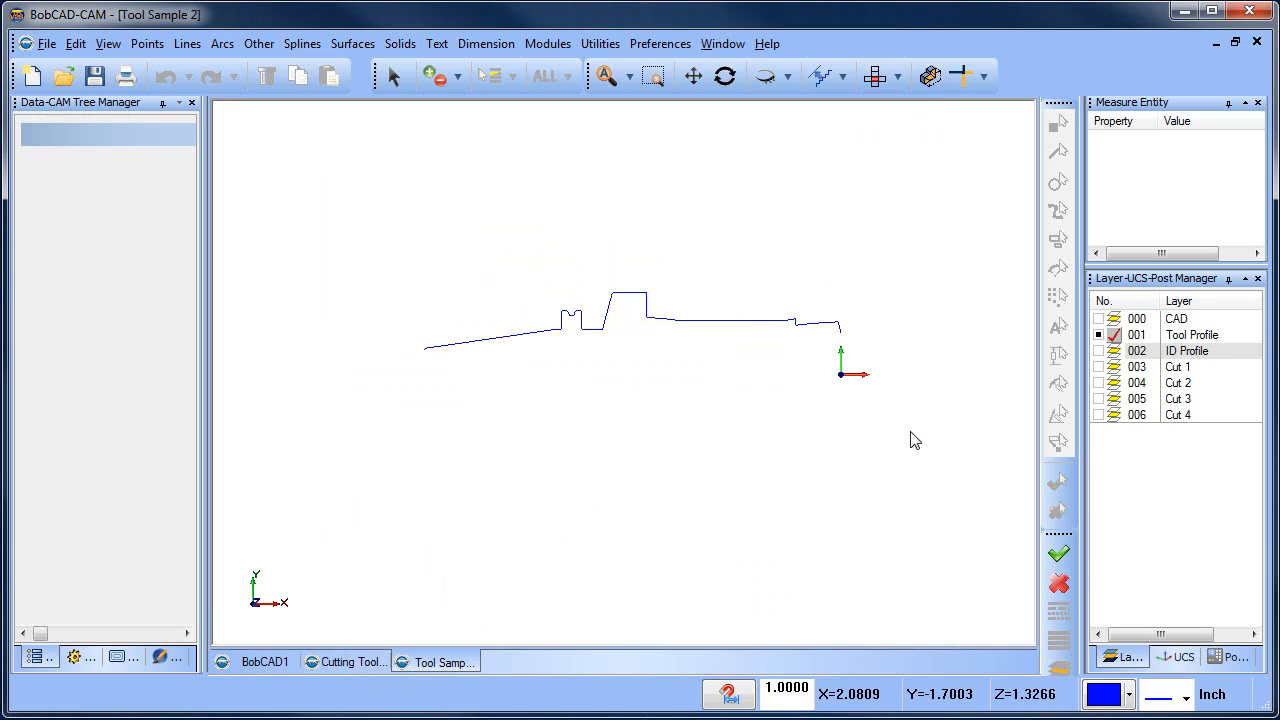
pyautogui.click(1099, 351)
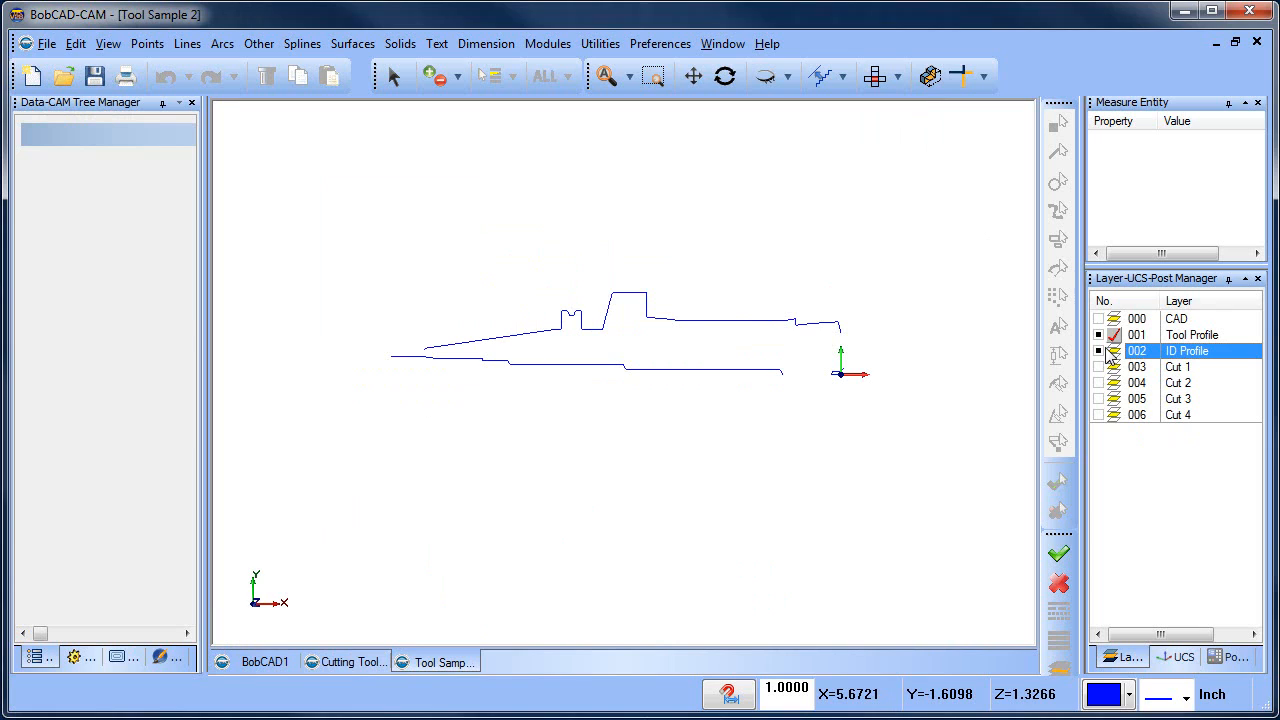
pyautogui.click(1099, 367)
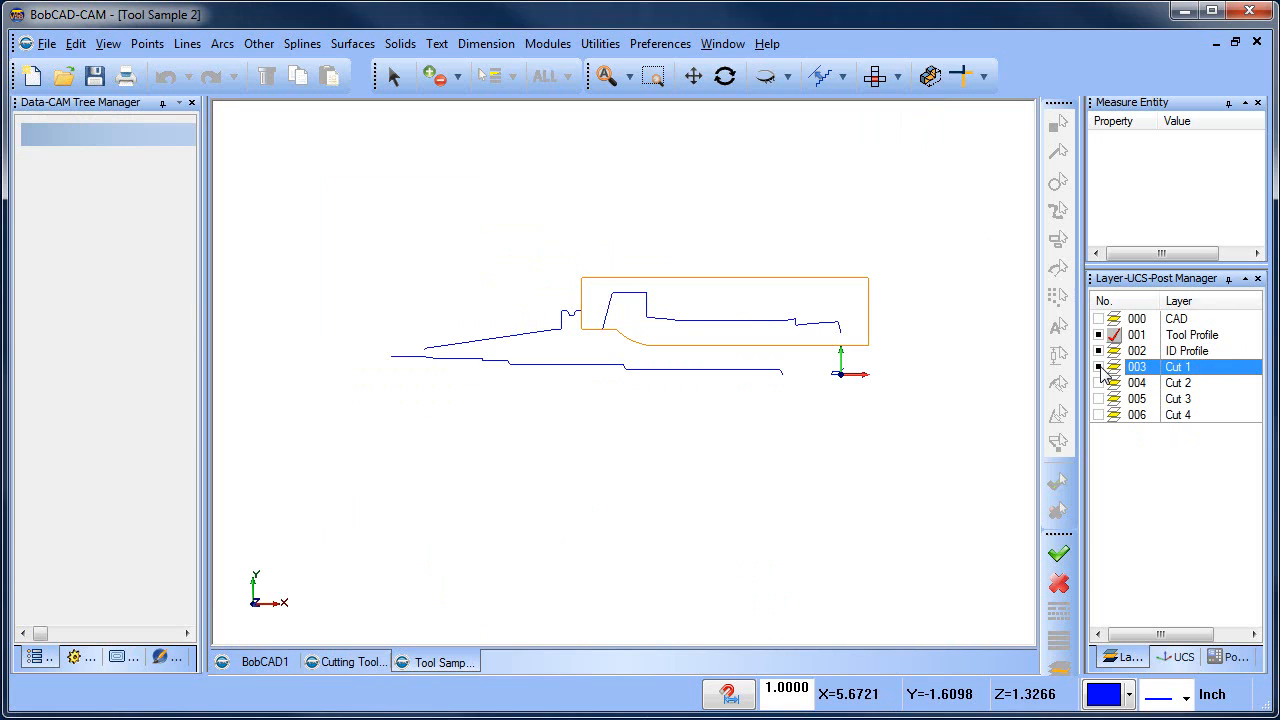
pyautogui.click(1099, 383)
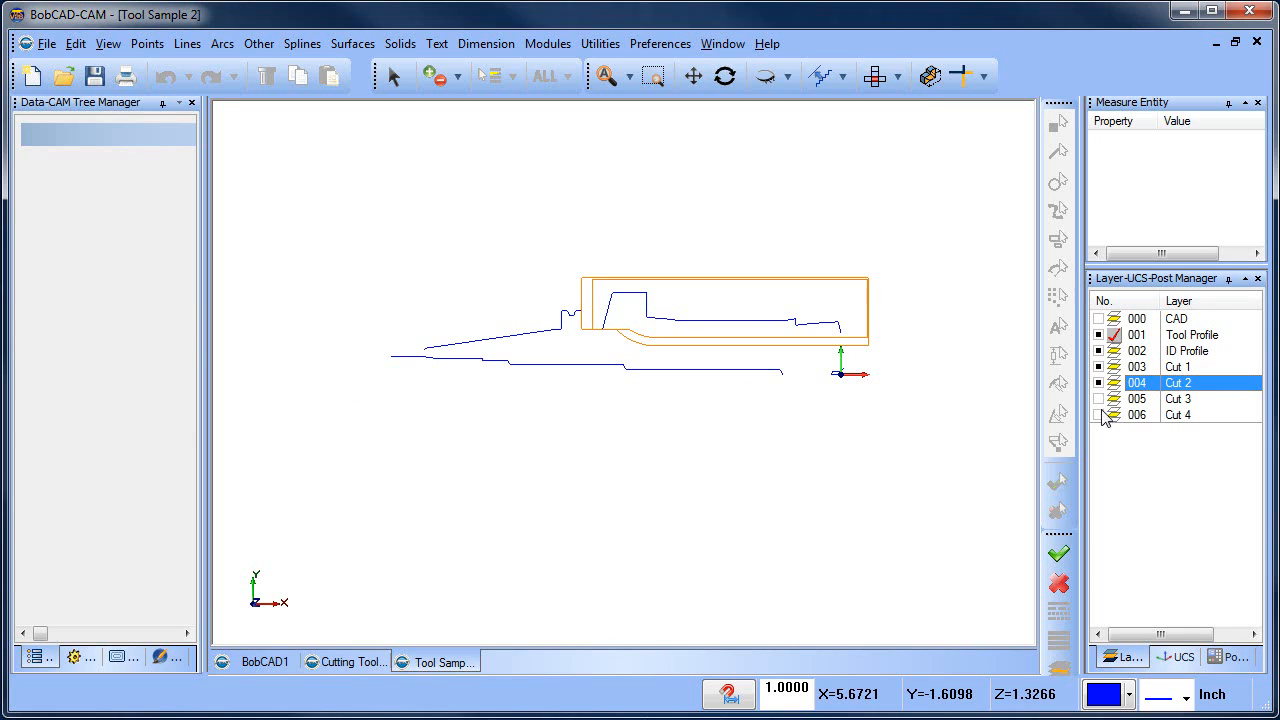
pyautogui.click(1100, 399)
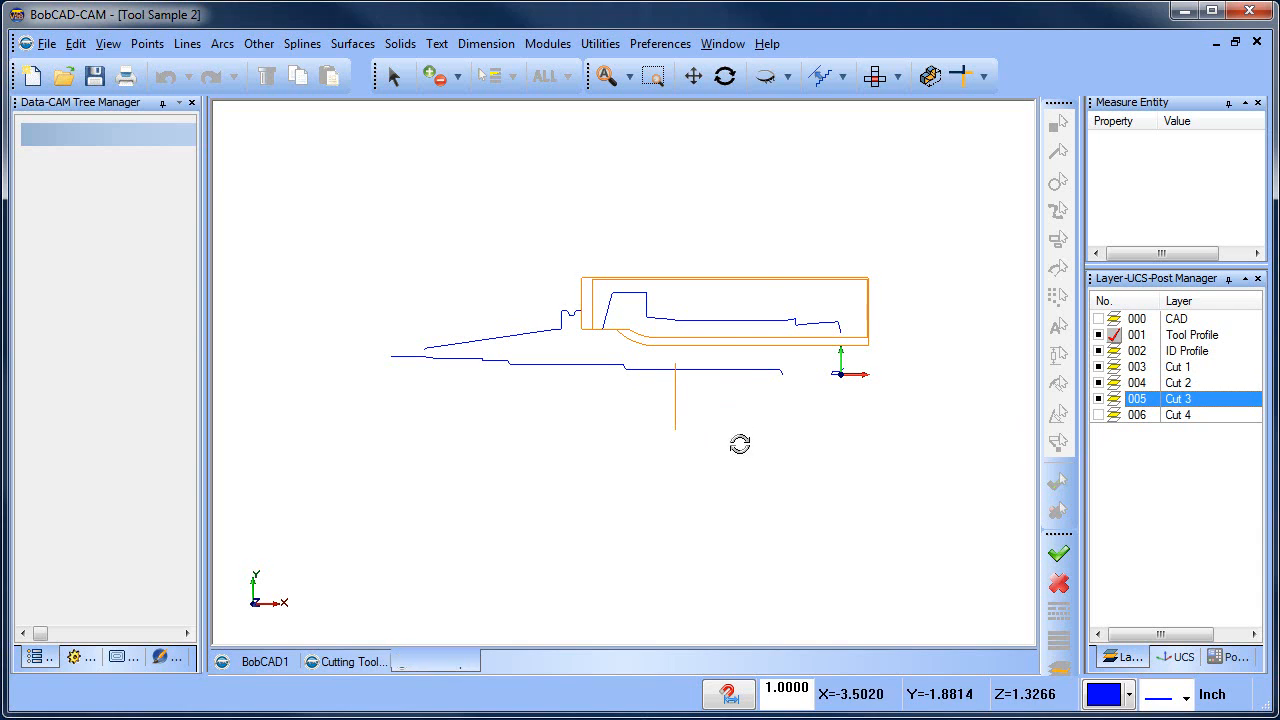
pyautogui.moveTo(740, 443)
pyautogui.mouseDown(button='middle')
pyautogui.moveTo(733, 390)
pyautogui.moveTo(766, 457)
pyautogui.moveTo(974, 451)
pyautogui.mouseUp(button='middle')
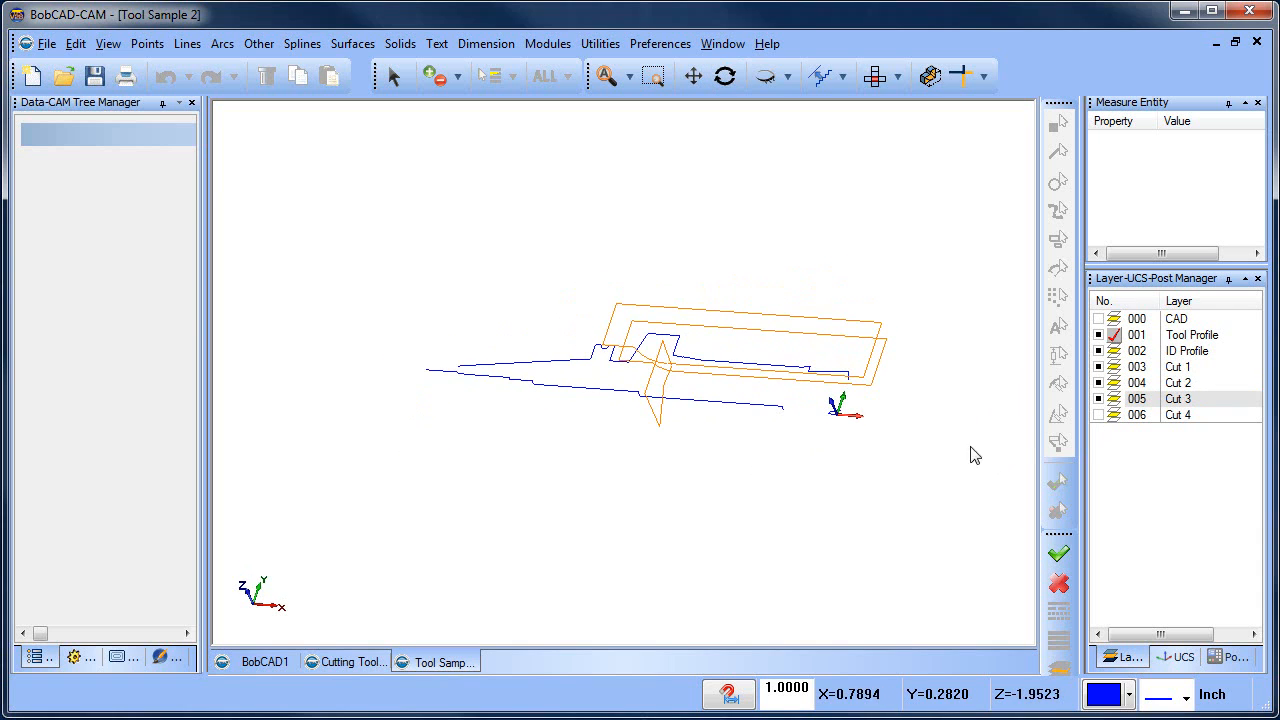
pyautogui.click(1100, 415)
pyautogui.moveTo(809, 466)
pyautogui.mouseDown(button='middle')
pyautogui.moveTo(777, 486)
pyautogui.moveTo(812, 487)
pyautogui.mouseUp(button='middle')
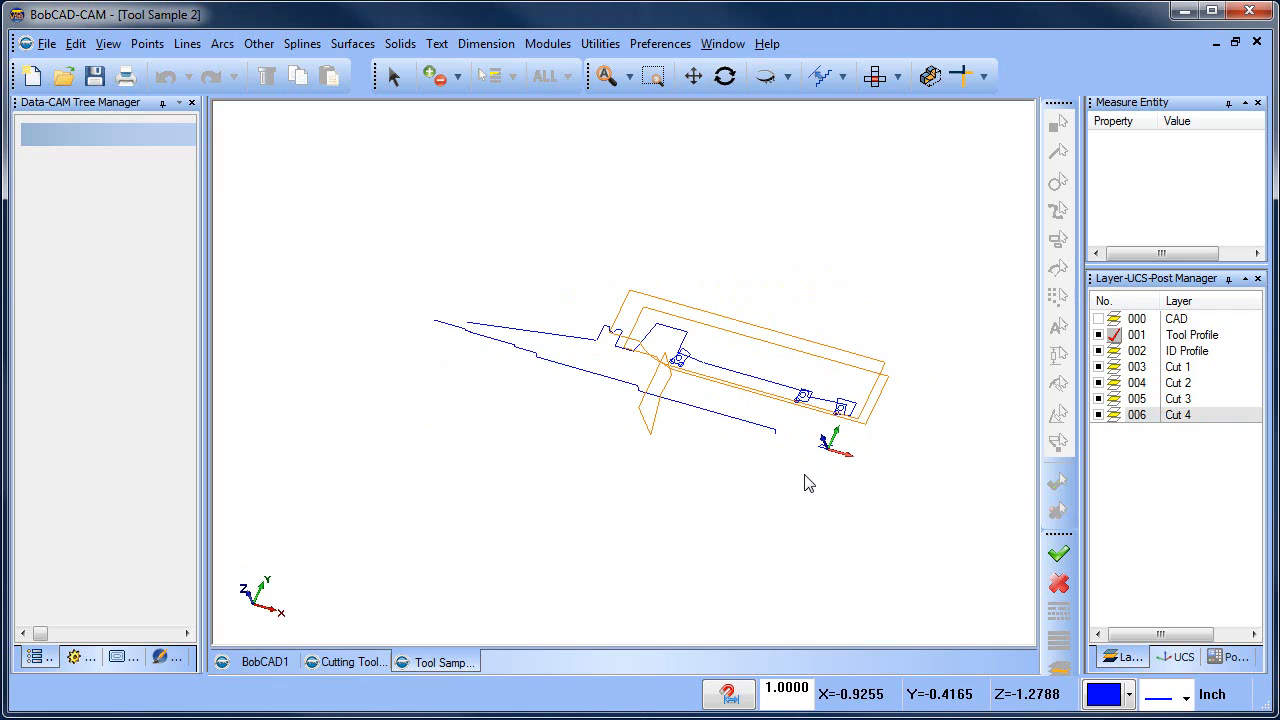
# - Hide the Cut 4, Cut 3, Cut 2, Cut 1 and ID Profile layers so only Tool Profile remains shown
pyautogui.click(1100, 416)
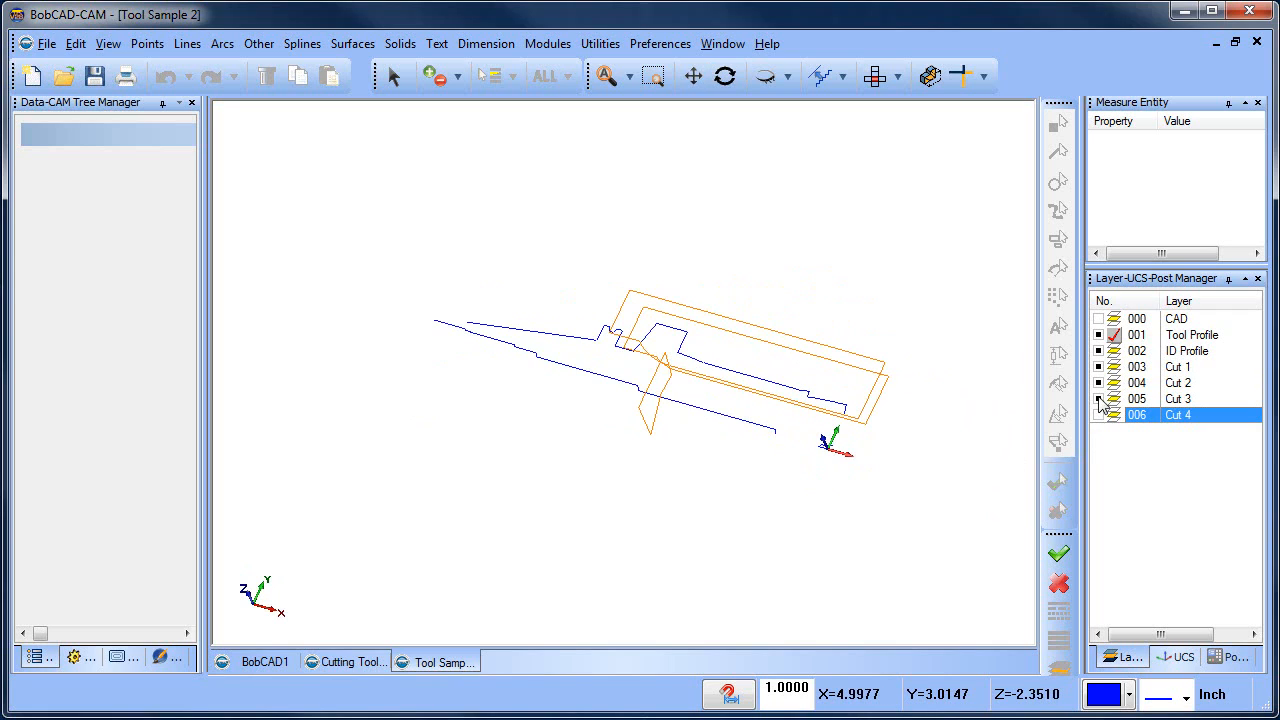
pyautogui.click(1099, 399)
pyautogui.click(1099, 383)
pyautogui.click(1099, 367)
pyautogui.click(1099, 351)
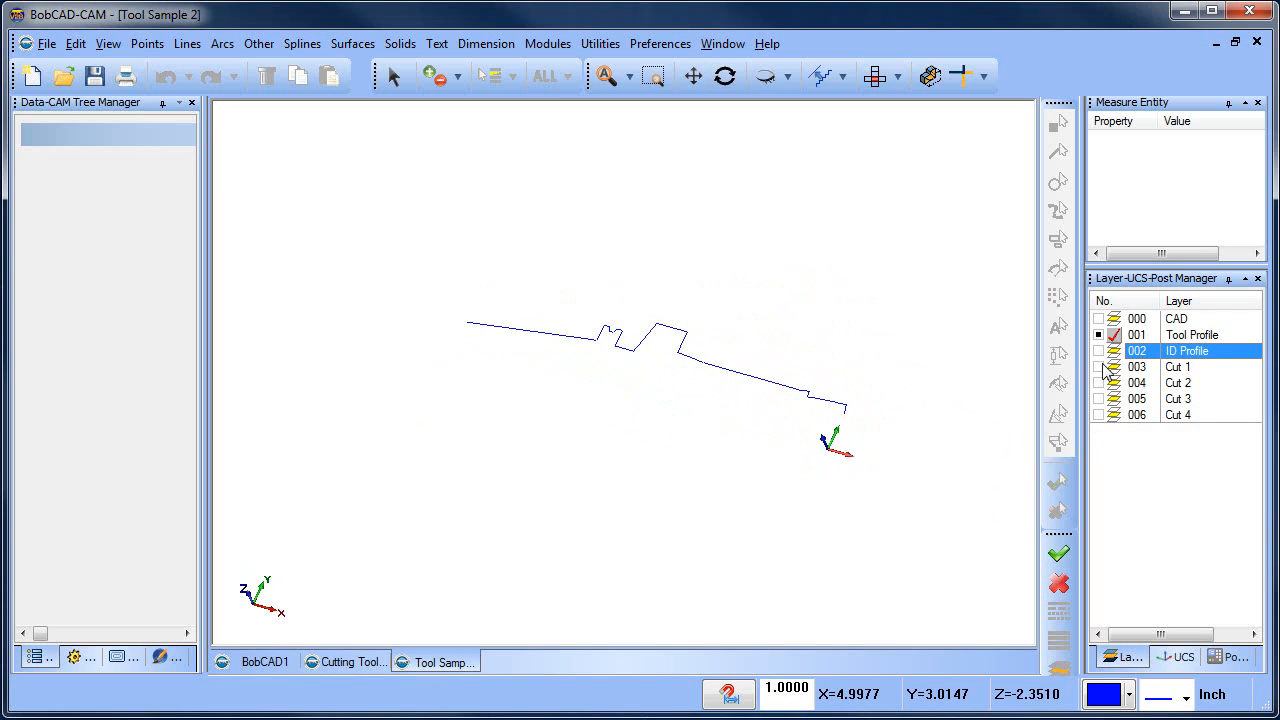
# - Toggle the CAD layer on for inspection and off again, and return the tool profile to the top view
pyautogui.click(1099, 319)
pyautogui.moveTo(787, 485)
pyautogui.mouseDown(button='middle')
pyautogui.moveTo(664, 481)
pyautogui.moveTo(718, 444)
pyautogui.moveTo(770, 438)
pyautogui.mouseUp(button='middle')
pyautogui.click(1099, 319)
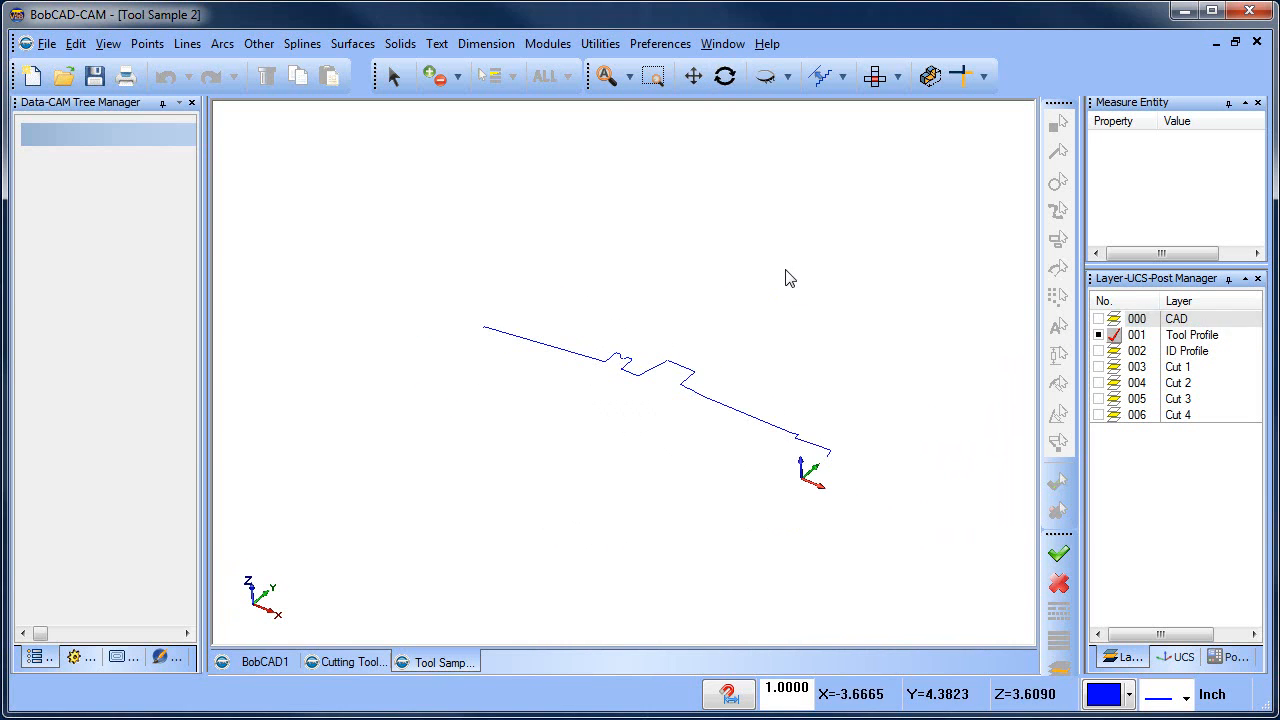
pyautogui.rightClick(786, 272)
pyautogui.click(800, 297)
pyautogui.click(875, 75)
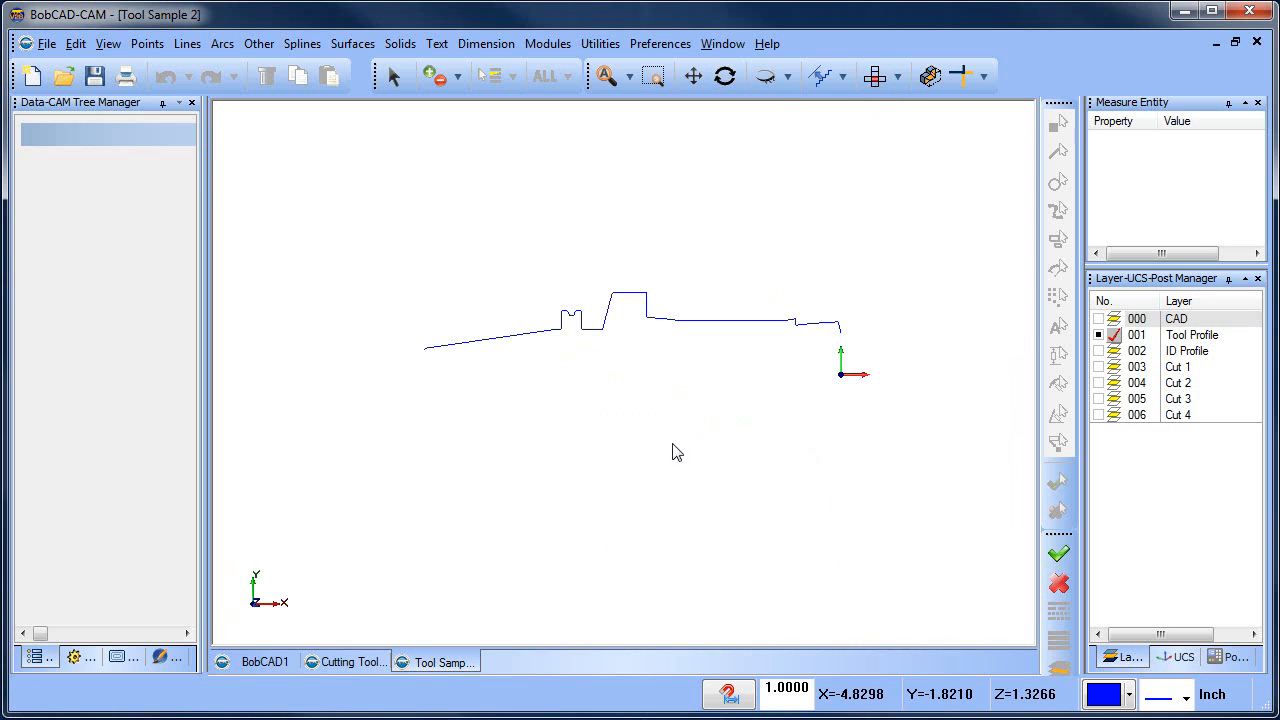
# - In Cutting Tool Shop Print, restrict the selection mask to text and dimension entities only
pyautogui.click(343, 662)
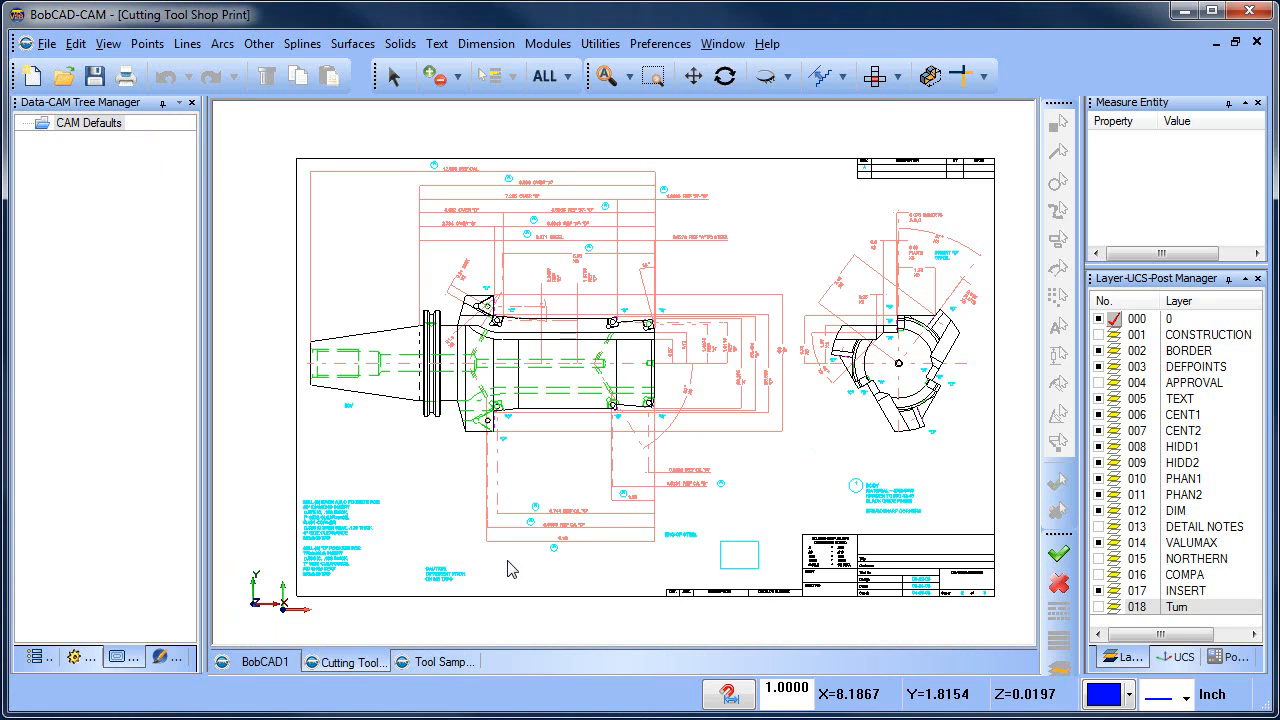
pyautogui.scroll(-1, 650, 440)
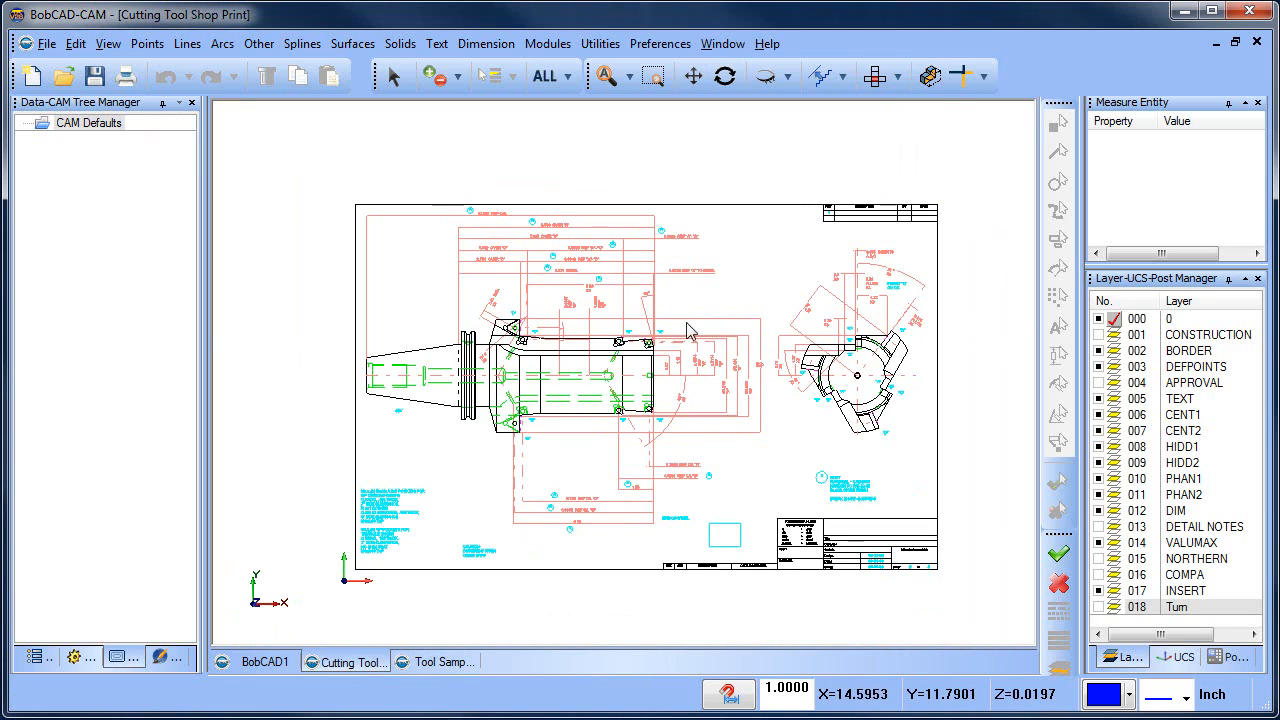
pyautogui.moveTo(690, 456); pyautogui.dragTo(677, 430, button='middle')
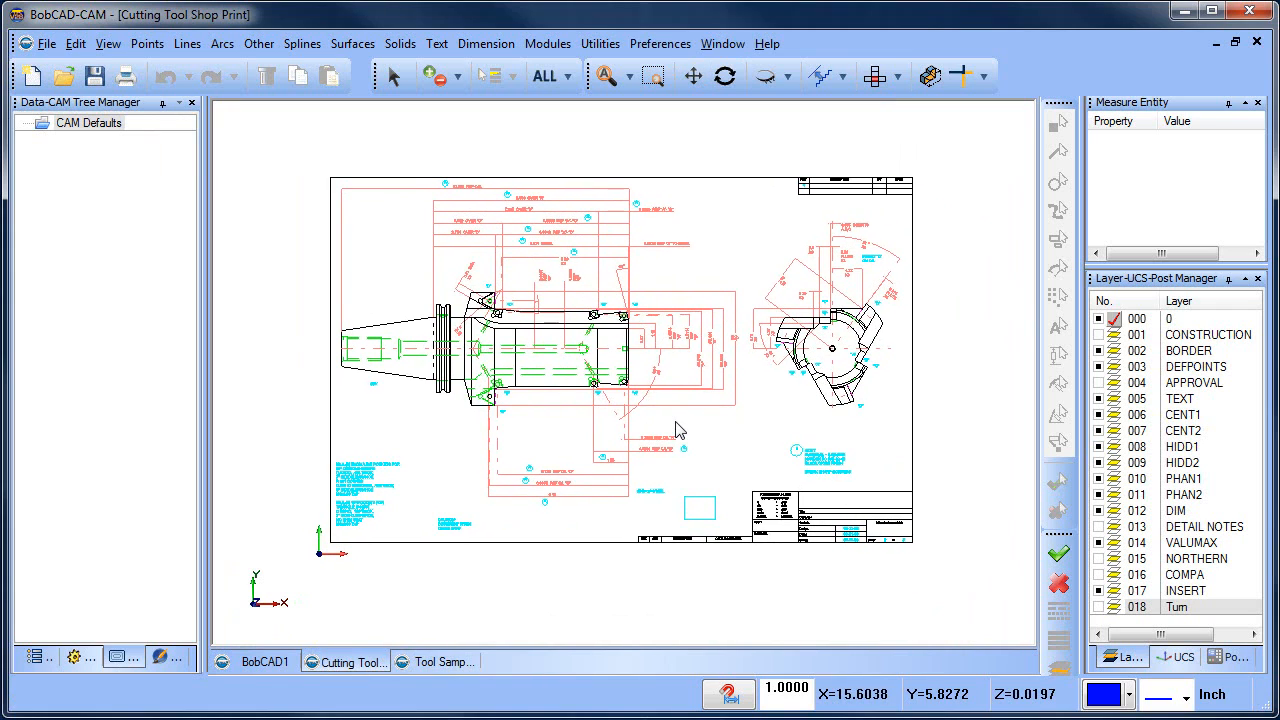
pyautogui.click(393, 76)
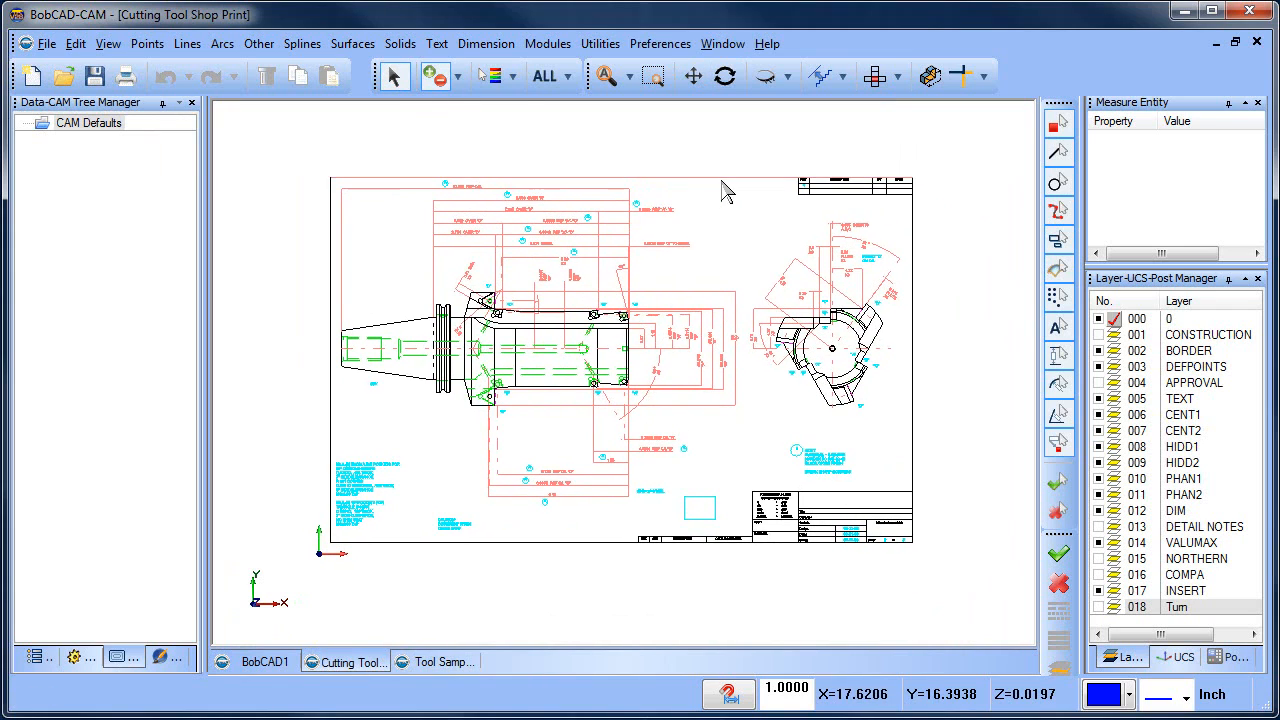
pyautogui.click(1060, 512)
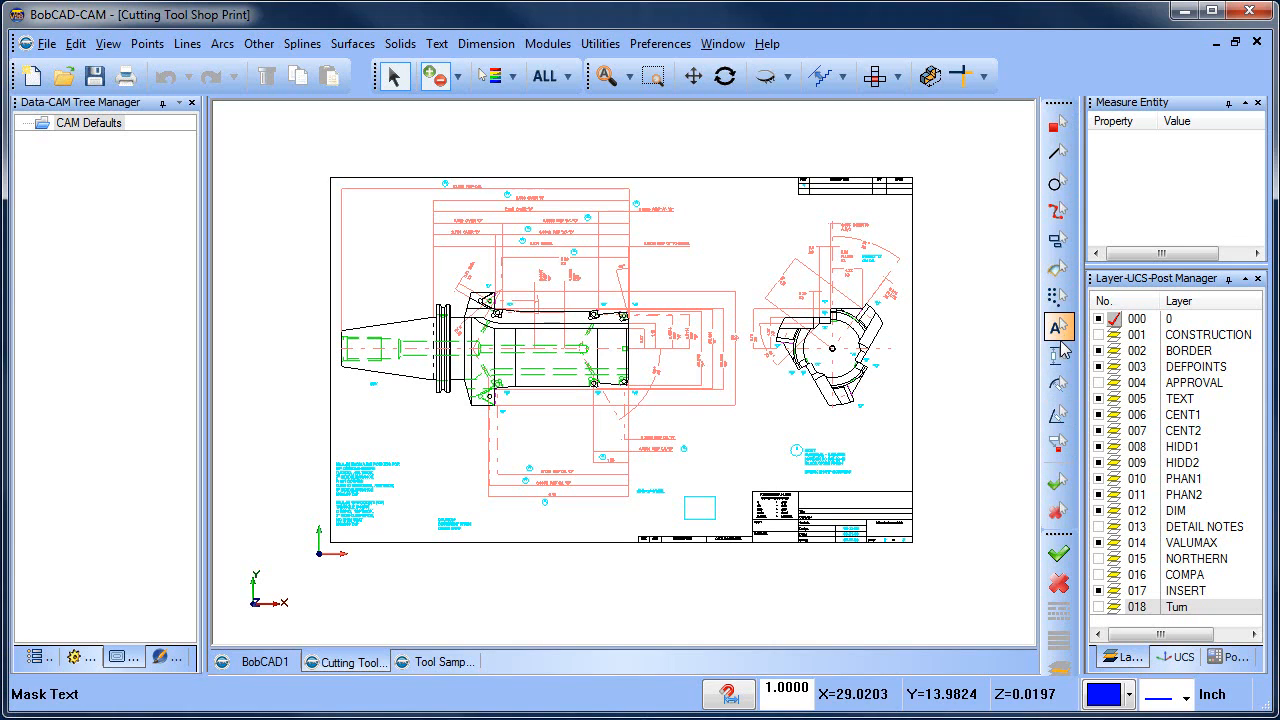
pyautogui.click(1057, 355)
pyautogui.click(1057, 383)
pyautogui.click(1057, 413)
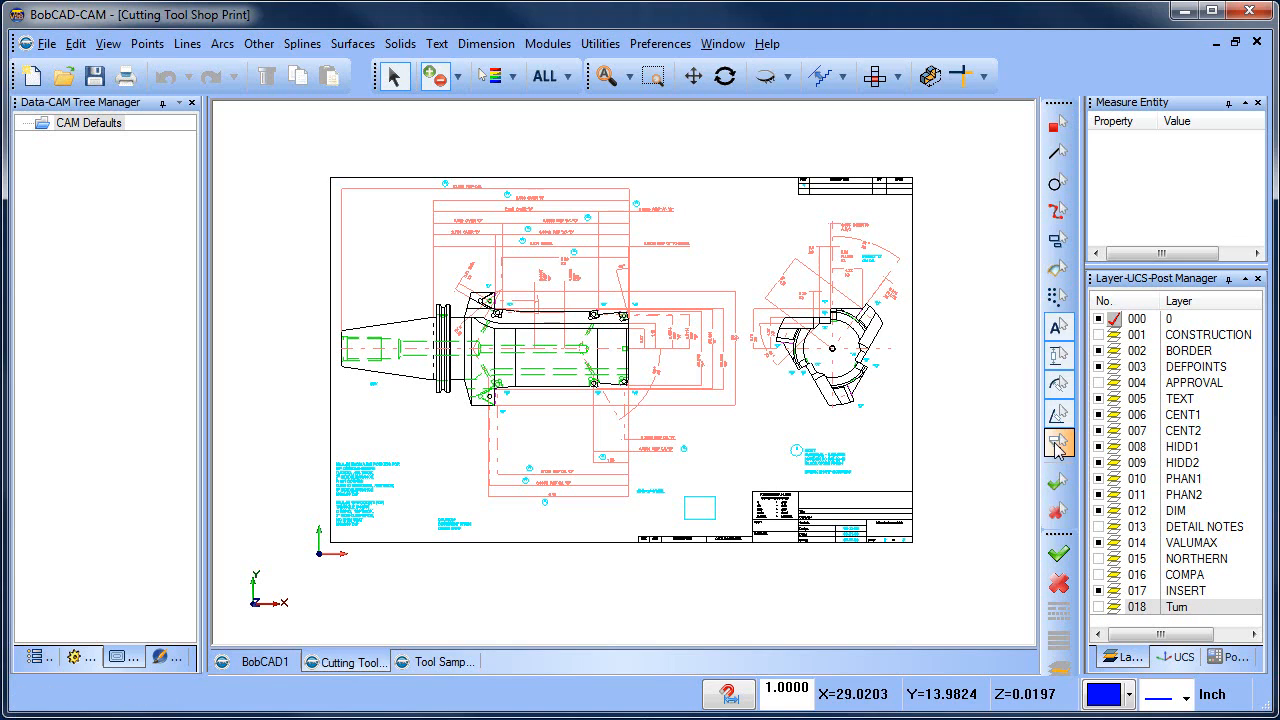
pyautogui.click(1057, 443)
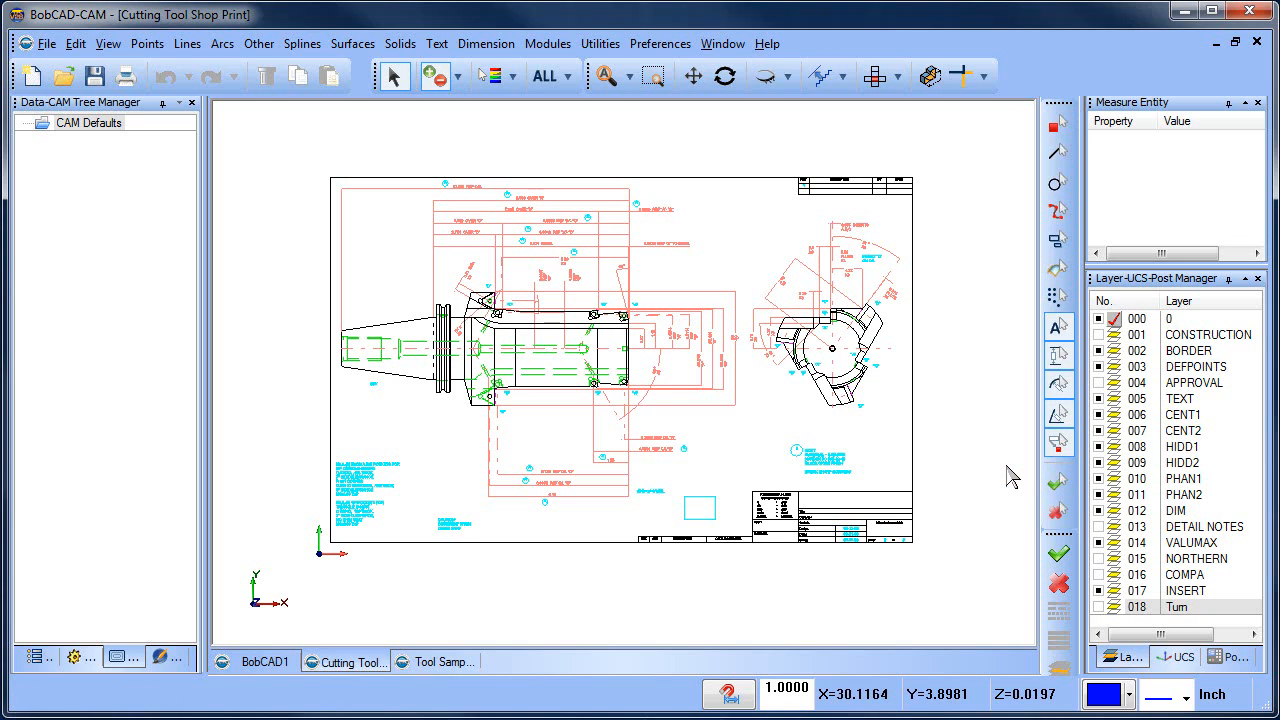
# - Window-select the text and dimensions across the whole drawing, and cancel the selection
pyautogui.moveTo(296, 147)
pyautogui.mouseDown()
pyautogui.moveTo(906, 520)
pyautogui.moveTo(968, 580)
pyautogui.mouseUp()
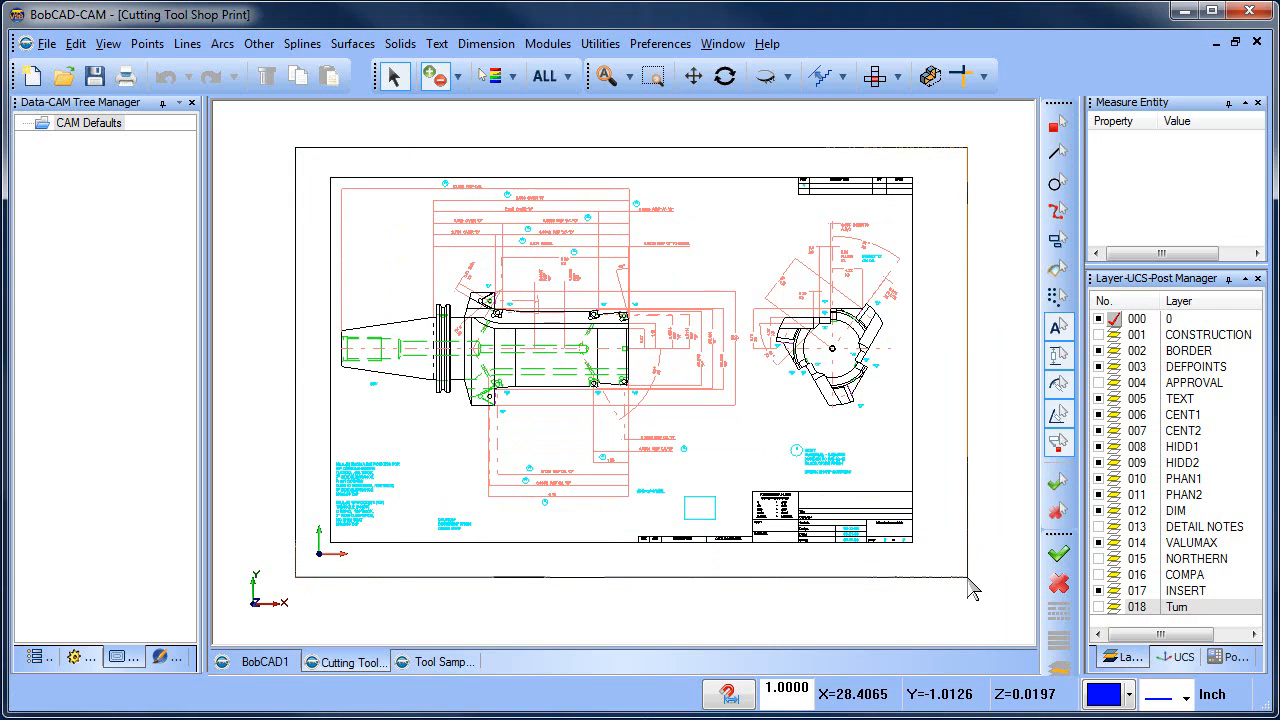
pyautogui.moveTo(968, 580); pyautogui.dragTo(968, 580)
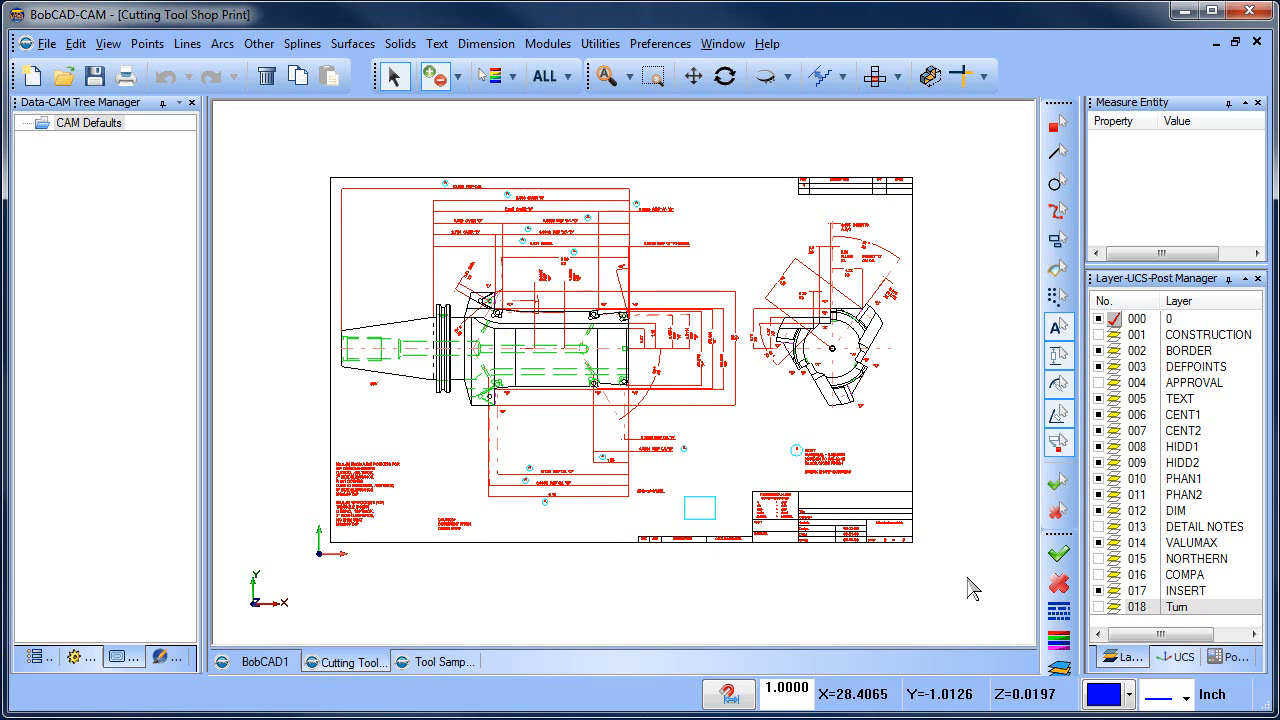
pyautogui.rightClick(954, 259)
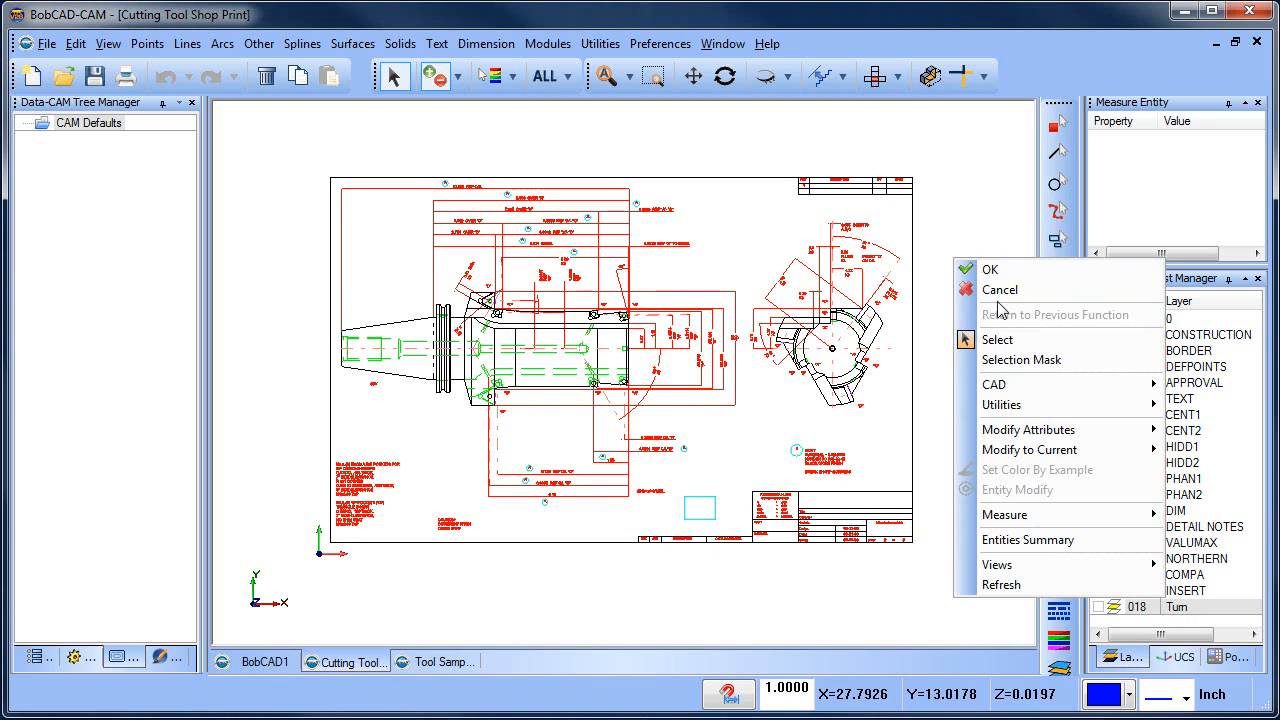
pyautogui.click(1000, 290)
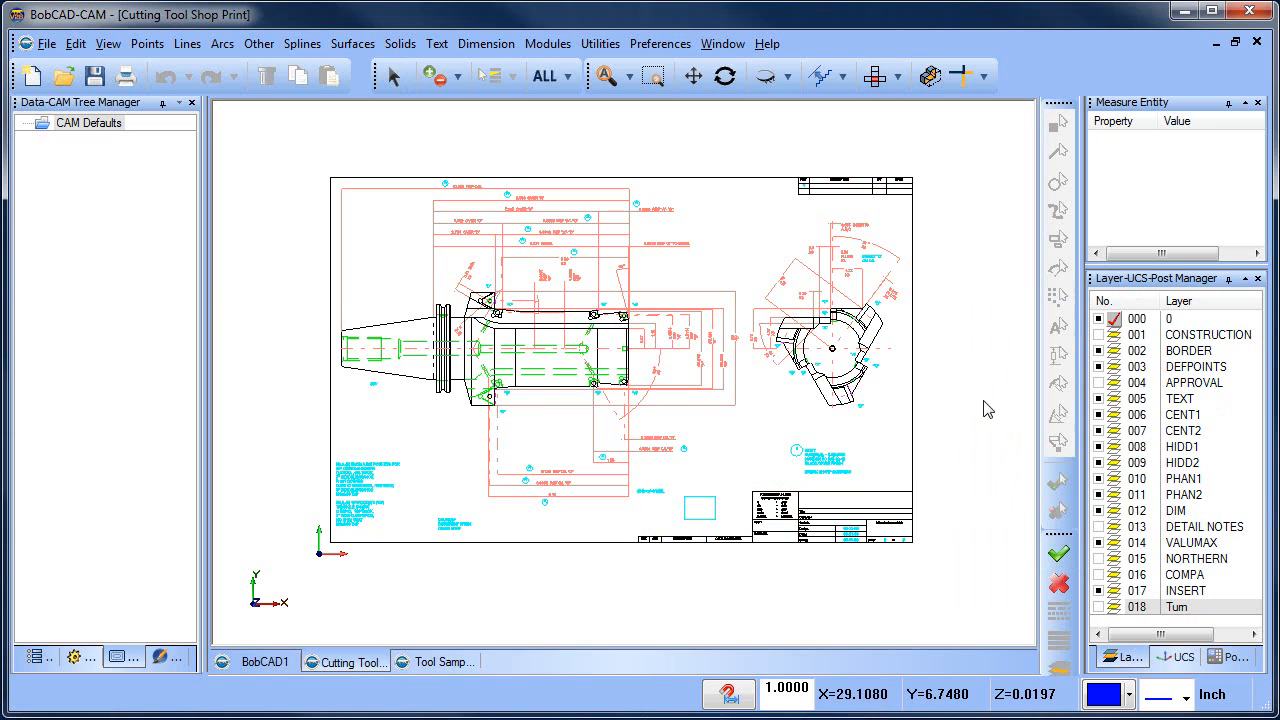
# - Blank all text and dimensions across the whole shop print using a window selection
pyautogui.click(767, 78)
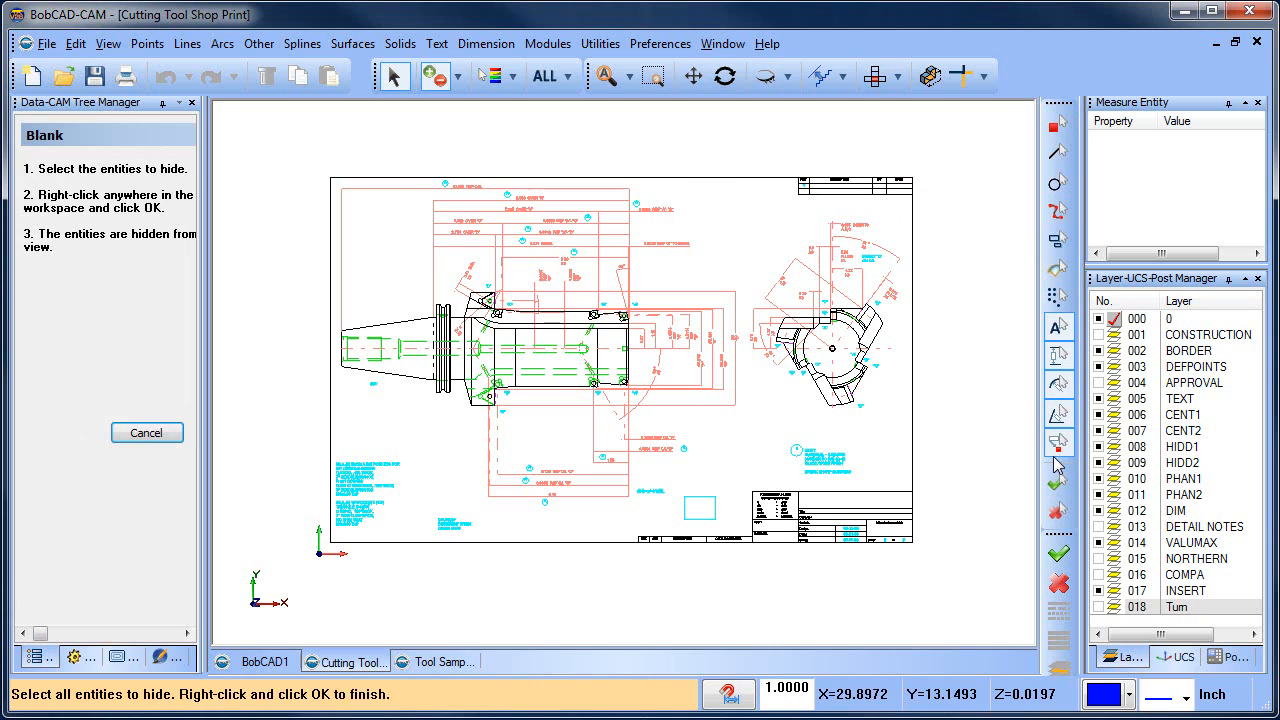
pyautogui.moveTo(280, 136)
pyautogui.mouseDown()
pyautogui.moveTo(450, 287)
pyautogui.moveTo(965, 600)
pyautogui.mouseUp()
pyautogui.rightClick(977, 376)
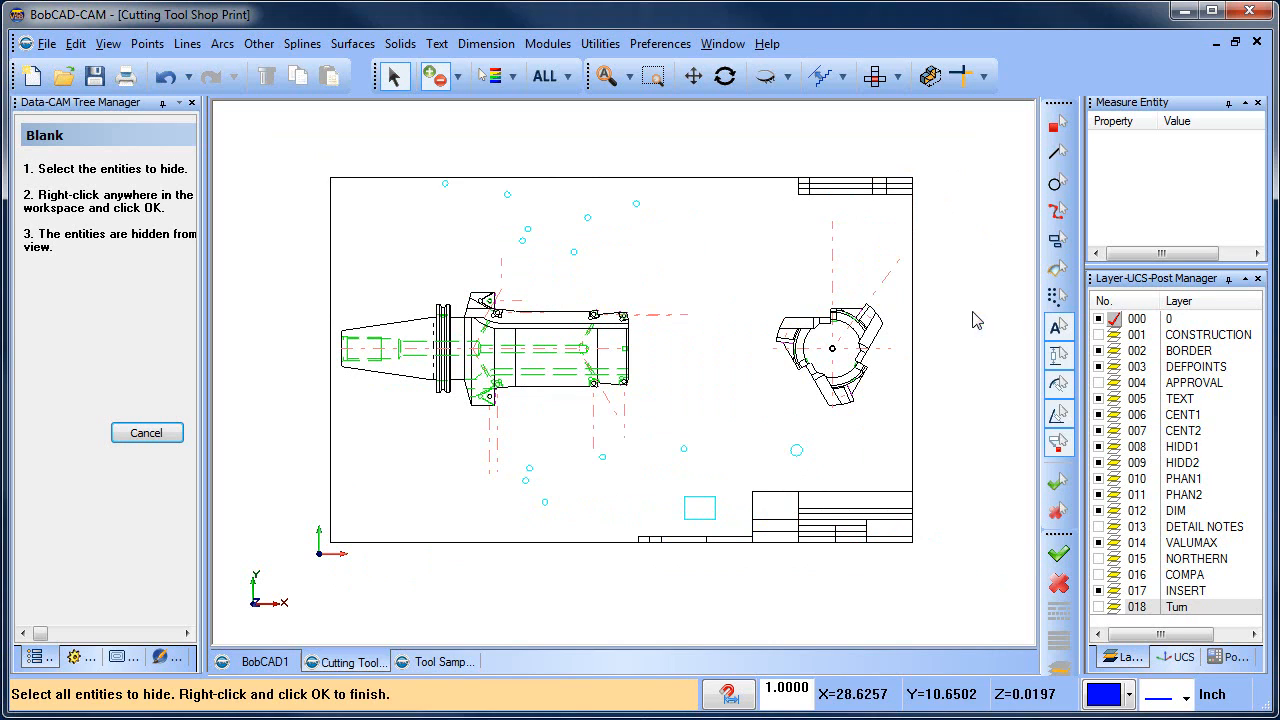
pyautogui.rightClick(977, 320)
pyautogui.click(1000, 343)
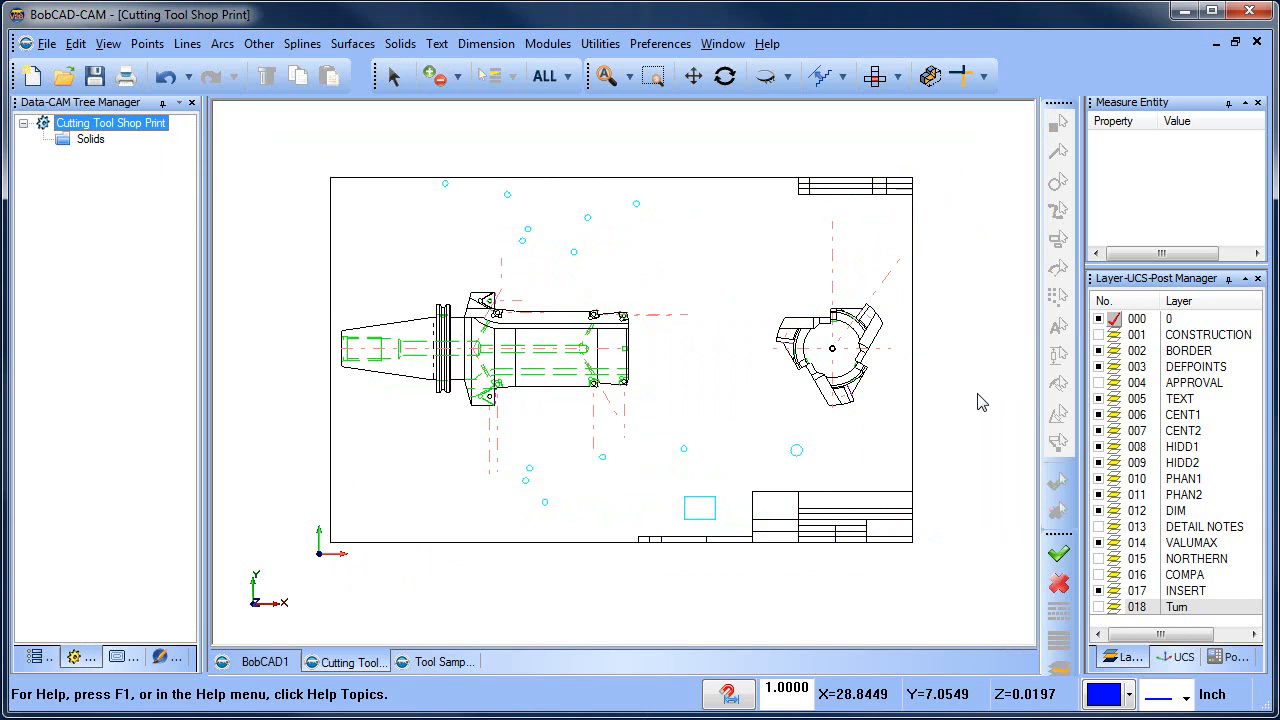
pyautogui.scroll(5, 437, 340)
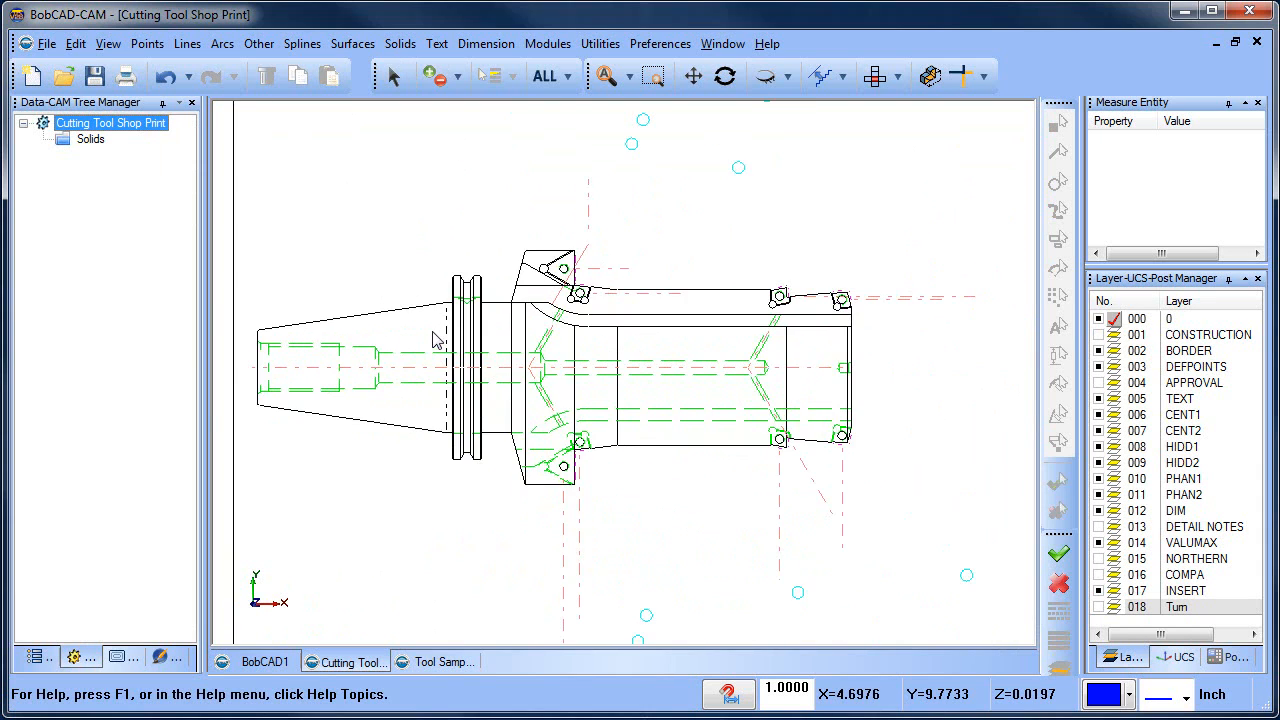
pyautogui.scroll(3, 437, 340)
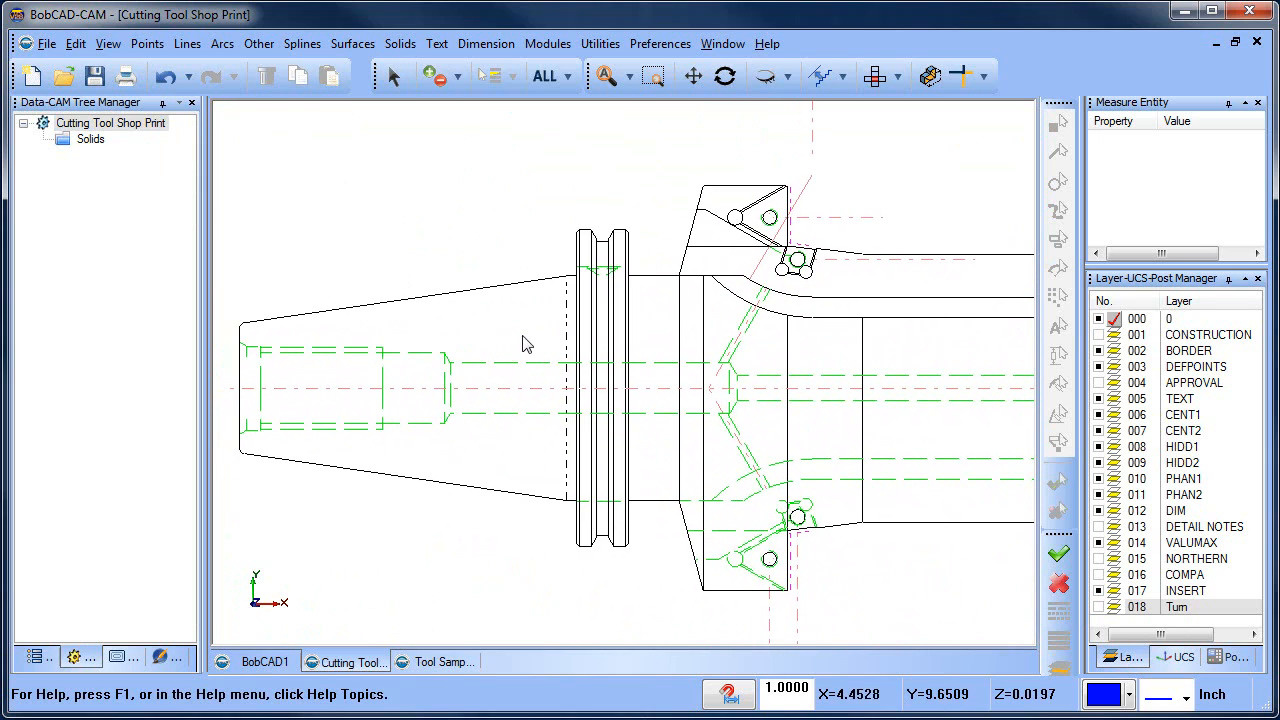
# - In Cutting Tool Shop Print, select the shank's upper taper line, the short line beside it and the flange's rear edge, corner chamfer and rim
pyautogui.click(440, 666)
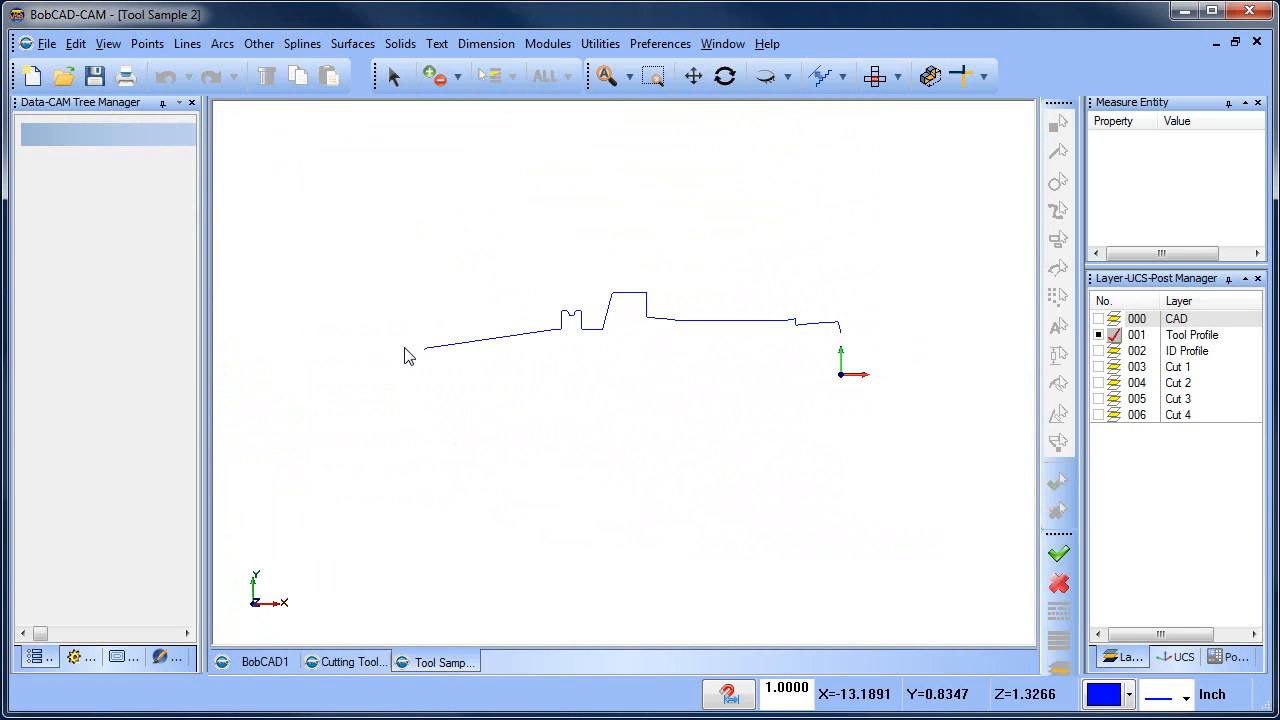
pyautogui.click(360, 662)
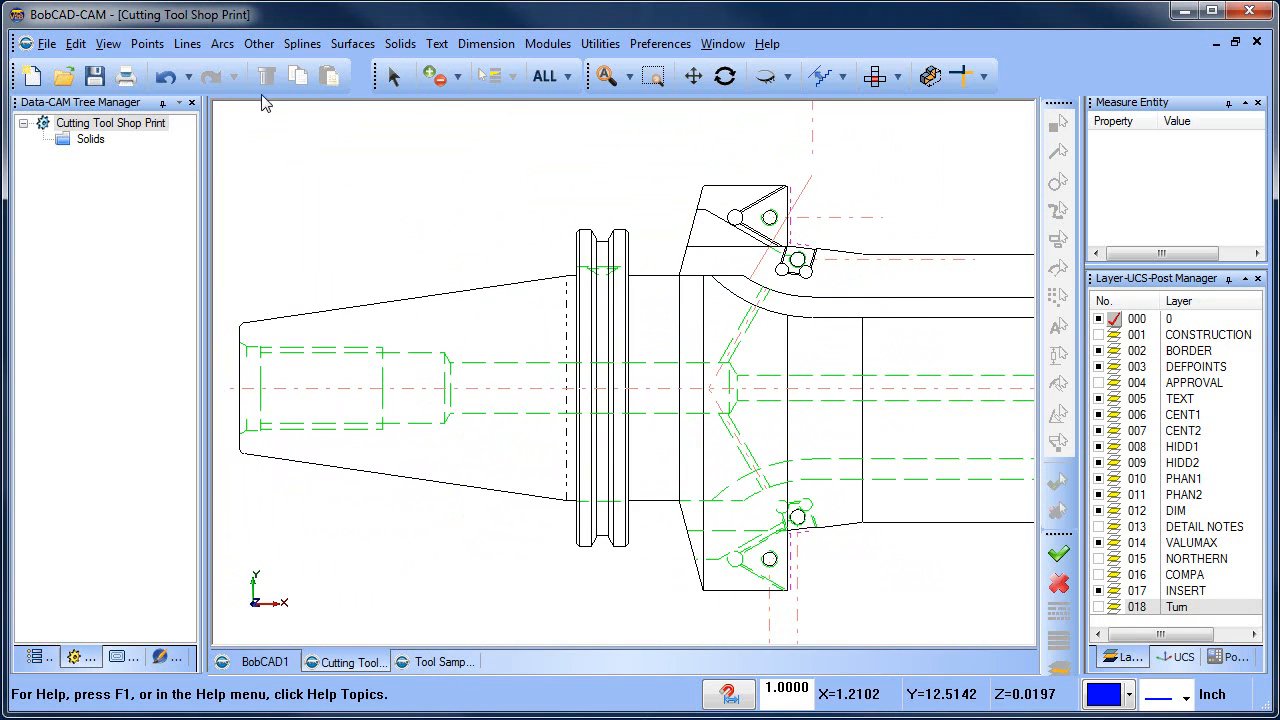
pyautogui.click(393, 76)
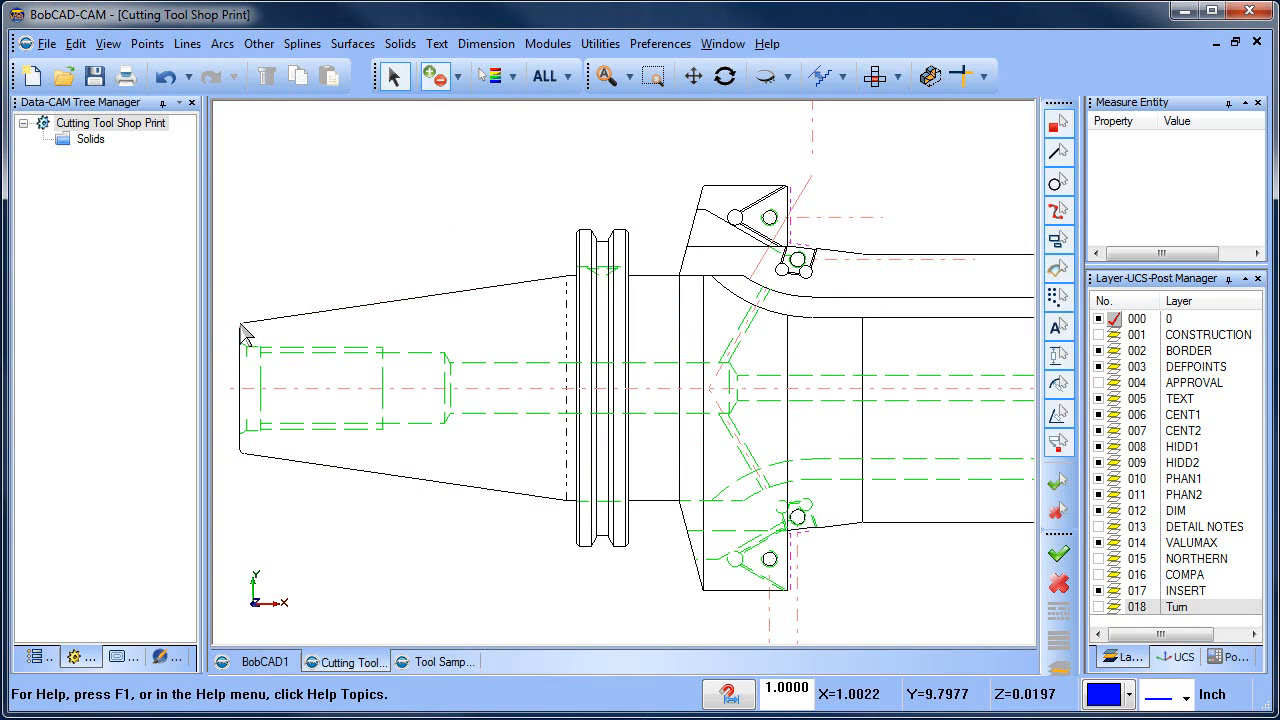
pyautogui.click(246, 330)
pyautogui.scroll(3, 566, 280)
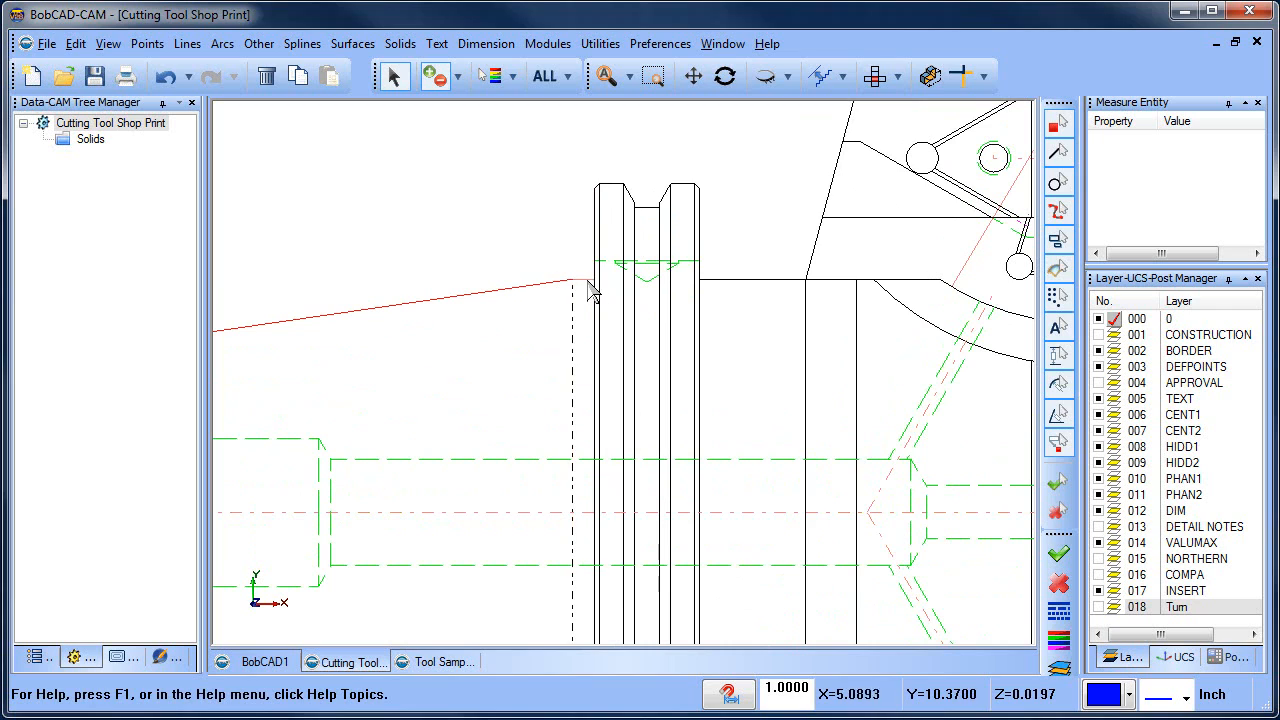
pyautogui.click(598, 199)
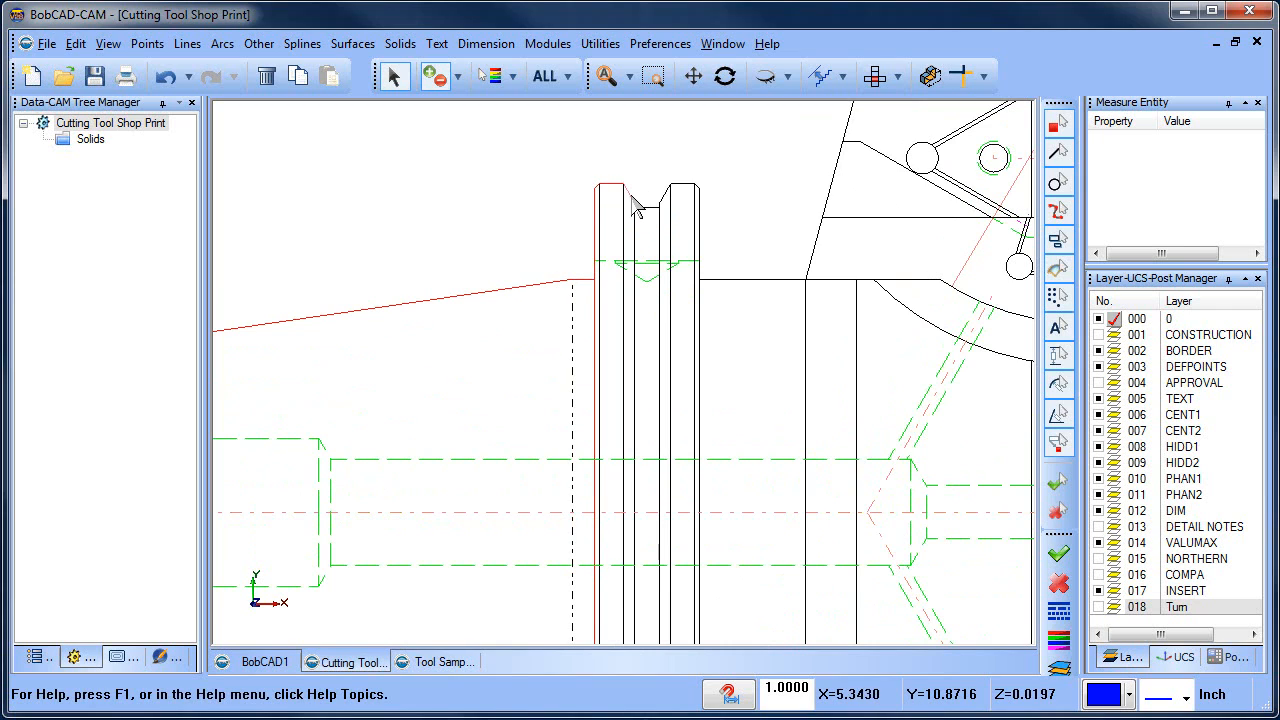
# - Add the flange's V-groove outline, front rim, corner chamfer and front edge to the selection
pyautogui.scroll(3, 640, 217)
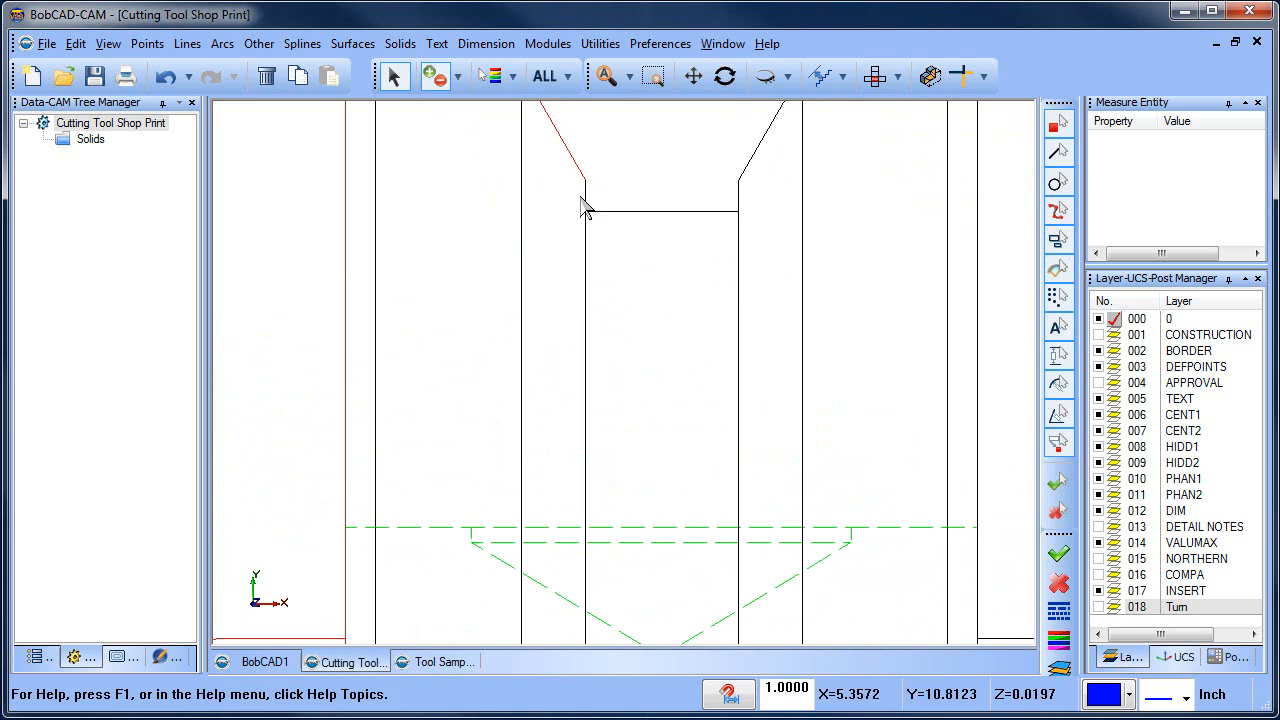
pyautogui.click(585, 212)
pyautogui.click(660, 211)
pyautogui.click(739, 198)
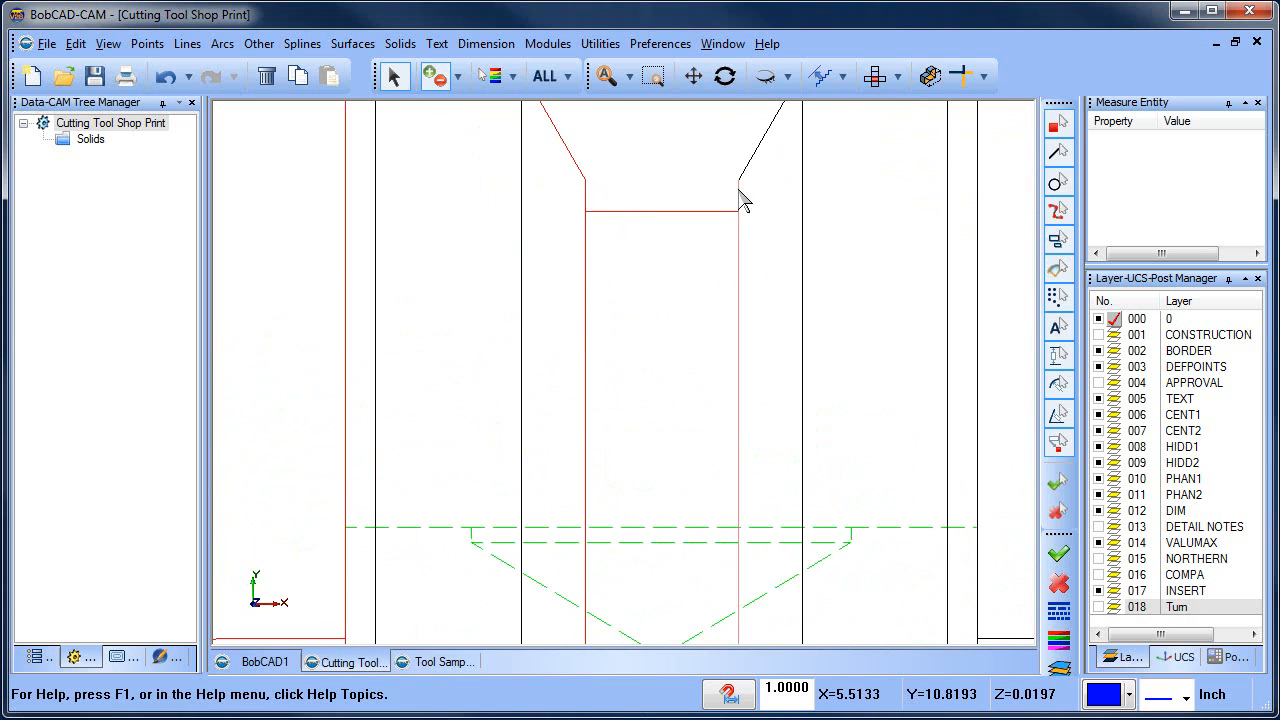
pyautogui.click(745, 172)
pyautogui.scroll(-3, 751, 180)
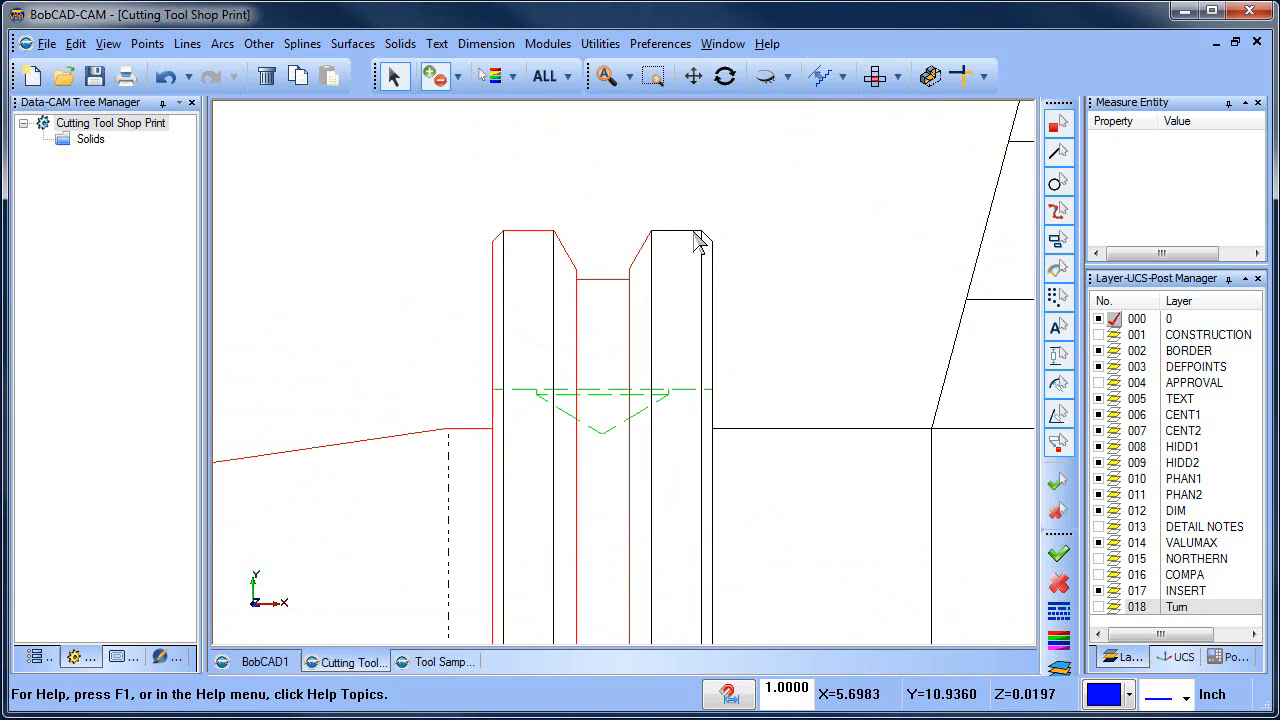
pyautogui.click(714, 265)
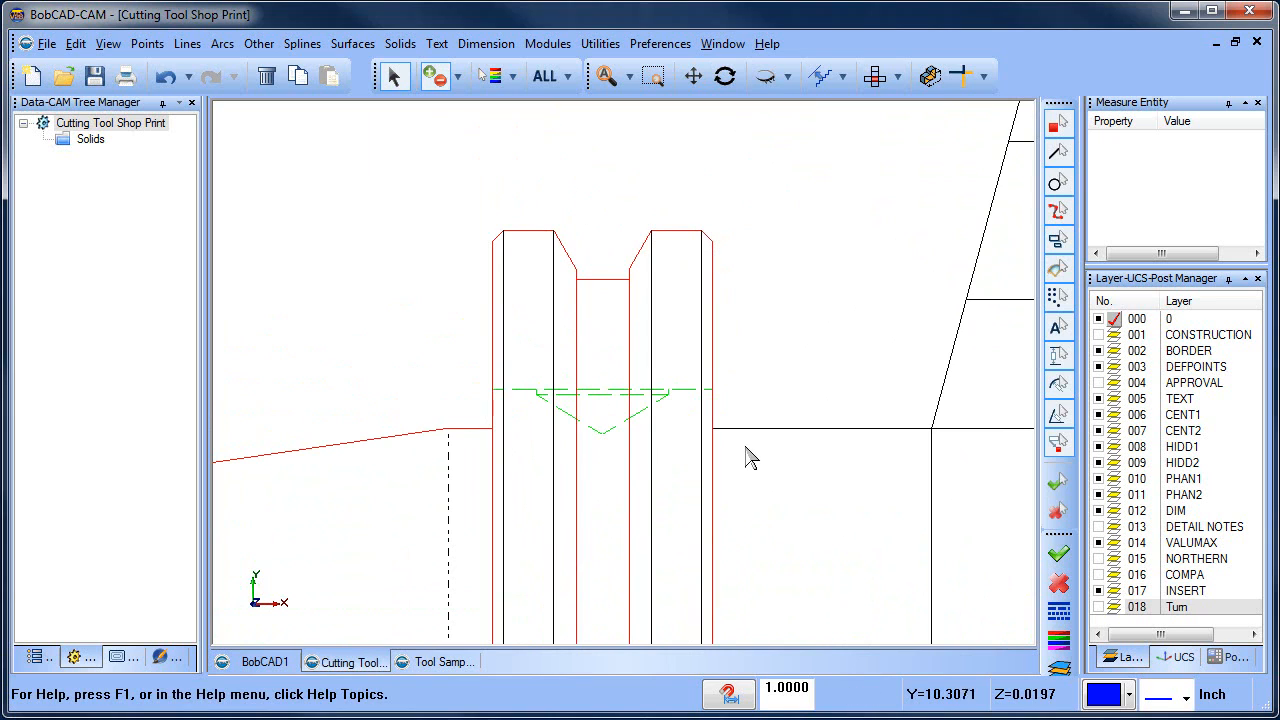
# - Add the line joining the flange to the cutter head, plus the head's slanted rear edge, top edge, corner lines and front edge
pyautogui.click(751, 430)
pyautogui.scroll(-5, 754, 440)
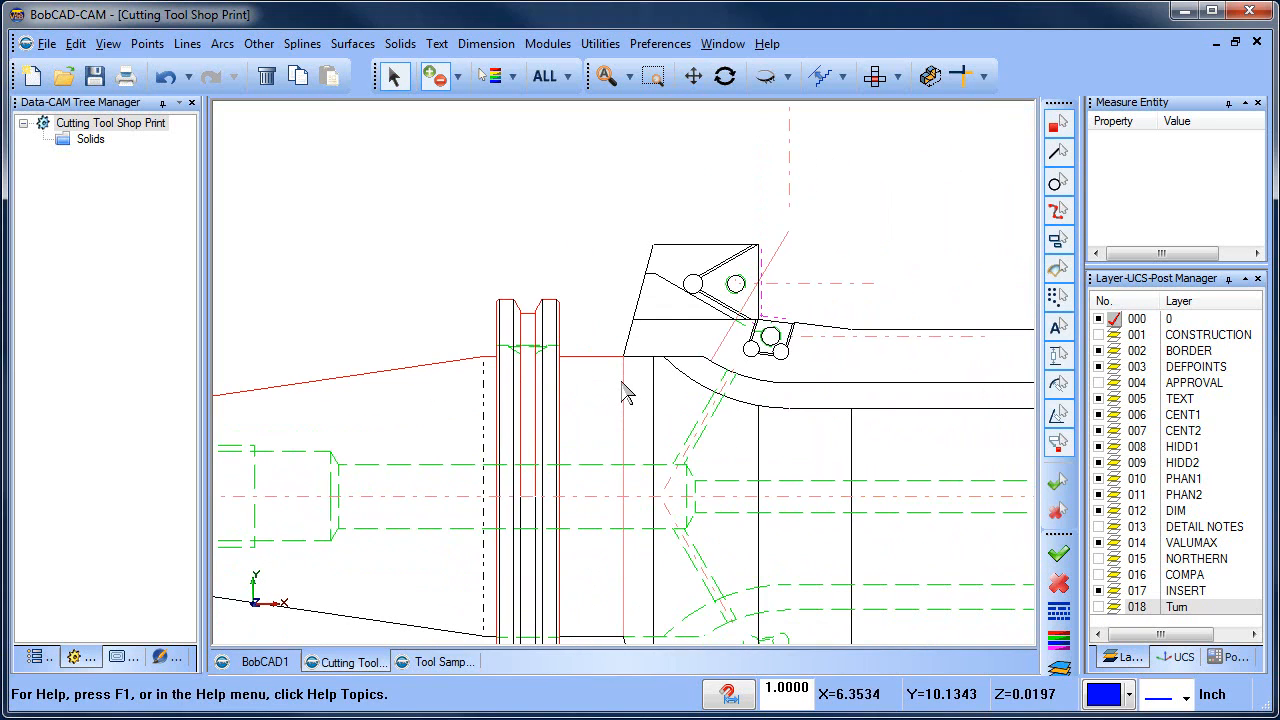
pyautogui.click(628, 342)
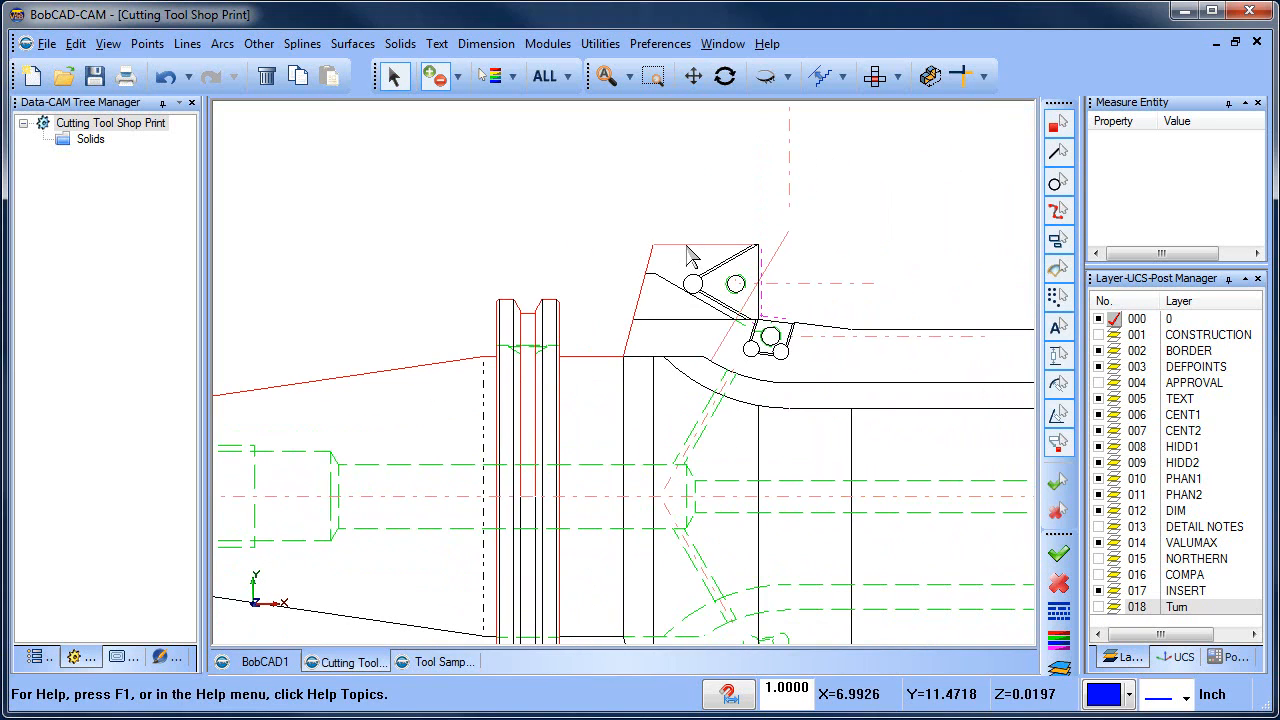
pyautogui.scroll(5, 705, 245)
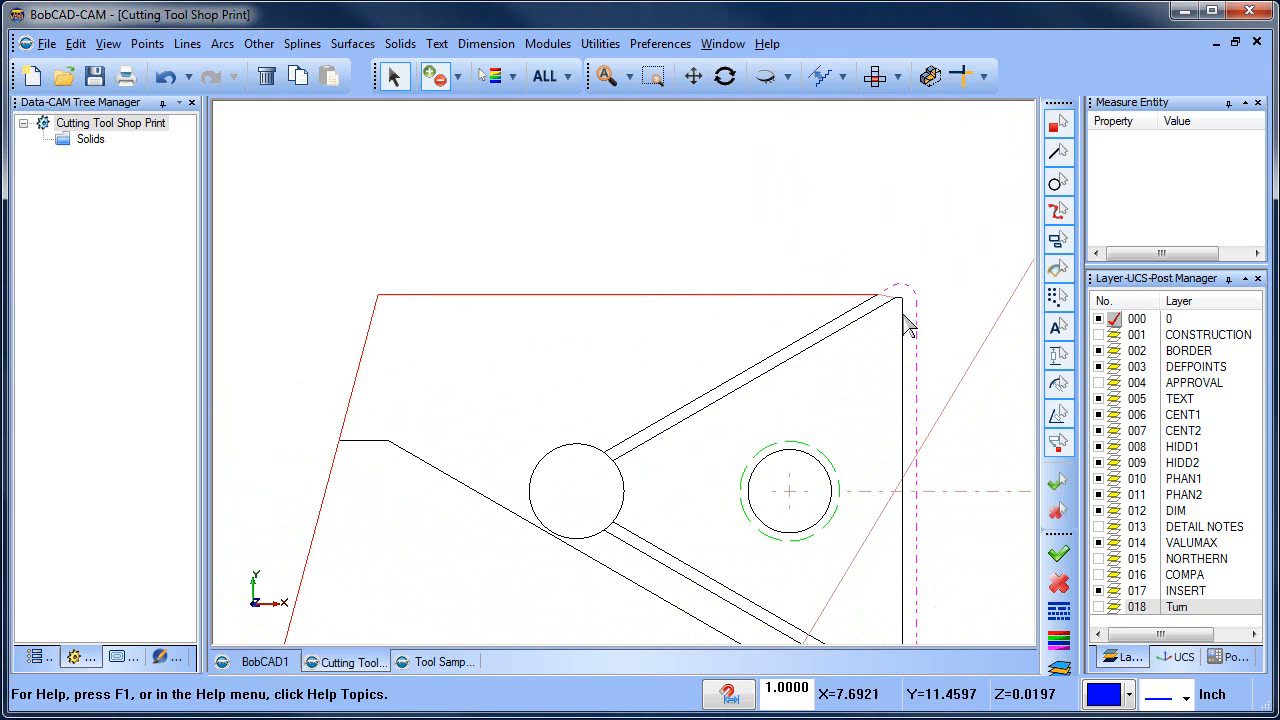
pyautogui.scroll(4, 907, 326)
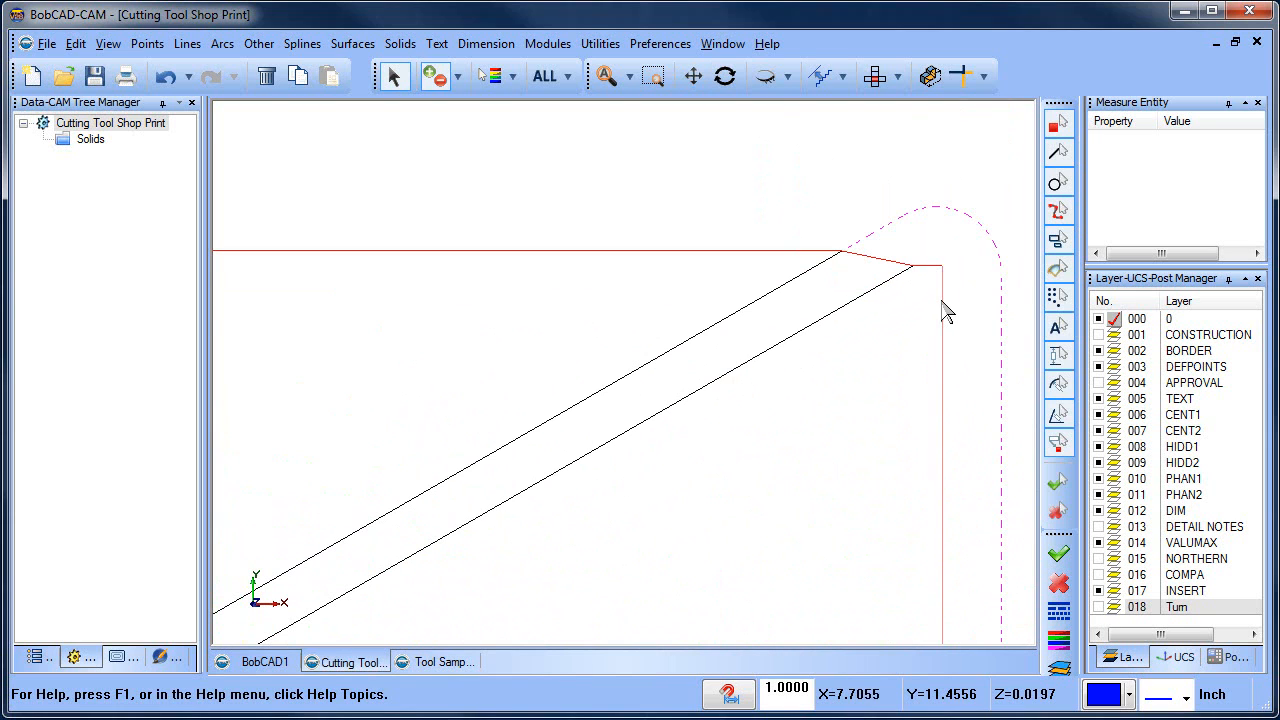
# - Add the small insert's top edge and corner chamfer below the head, the sloped line and the long upper body line
pyautogui.scroll(-5, 766, 423)
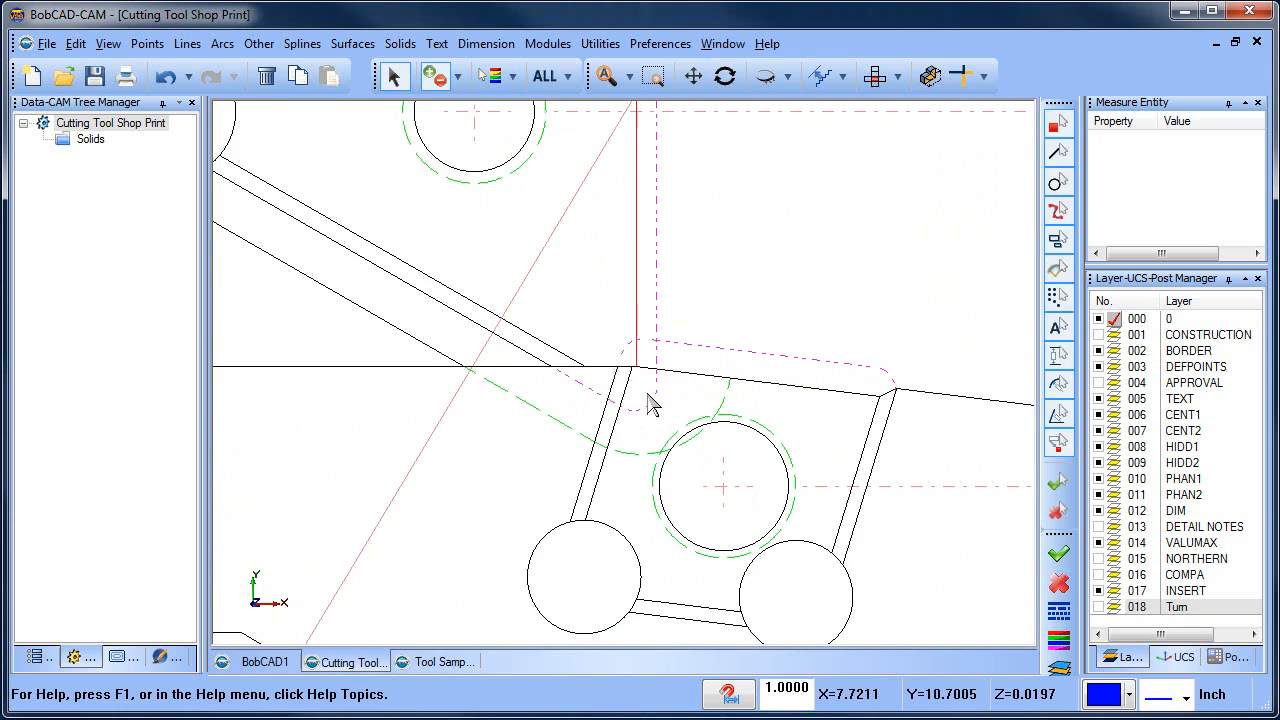
pyautogui.scroll(2, 648, 402)
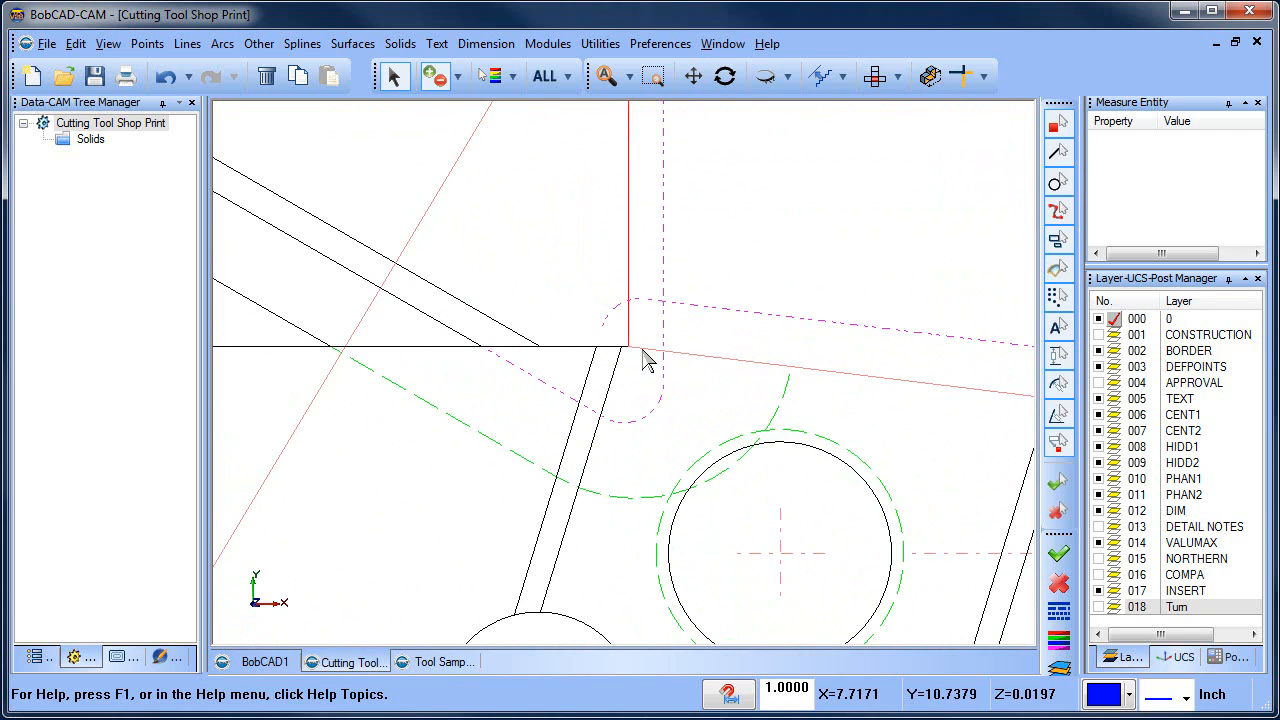
pyautogui.scroll(-3, 634, 371)
pyautogui.scroll(3, 783, 383)
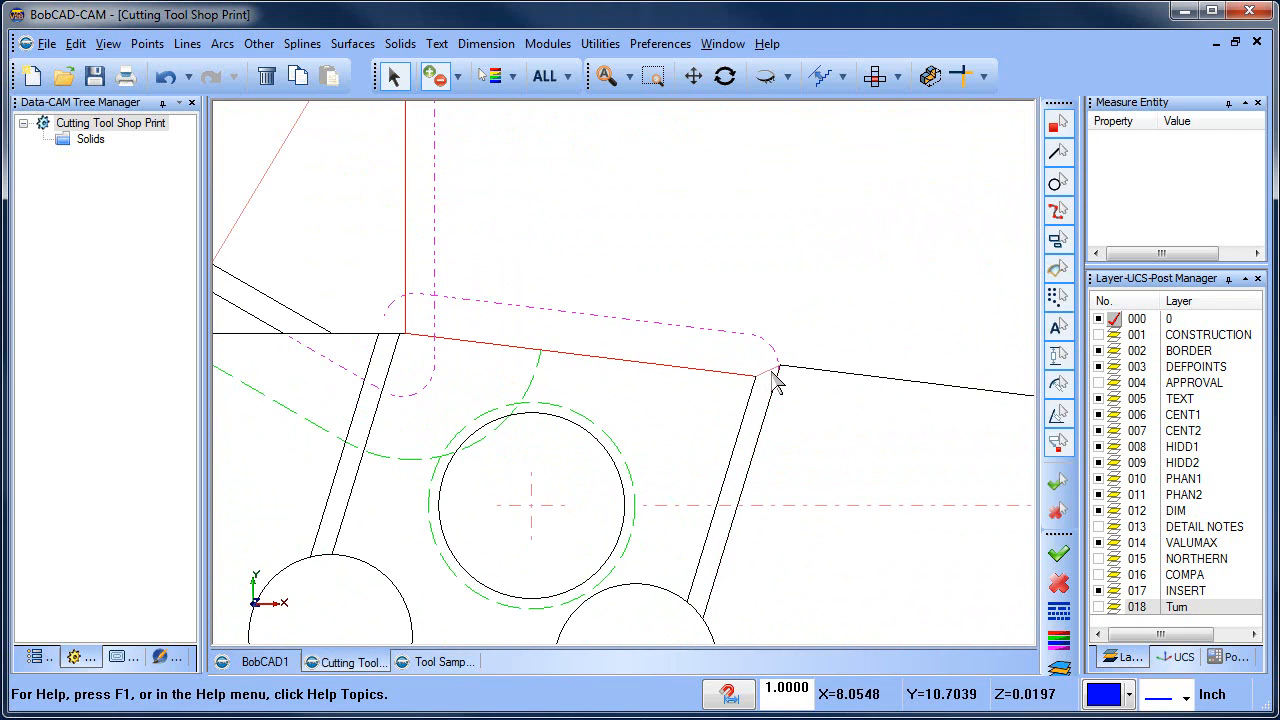
pyautogui.scroll(-5, 680, 372)
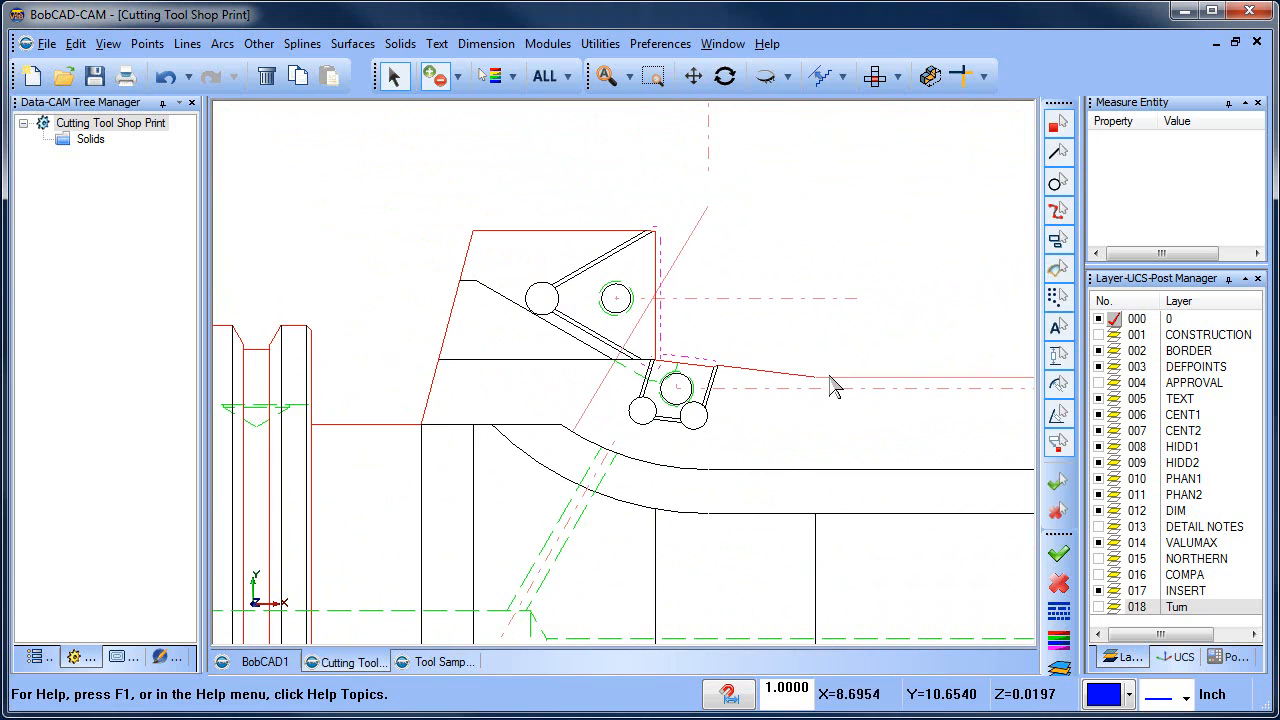
pyautogui.scroll(3, 640, 363)
pyautogui.scroll(-5, 594, 363)
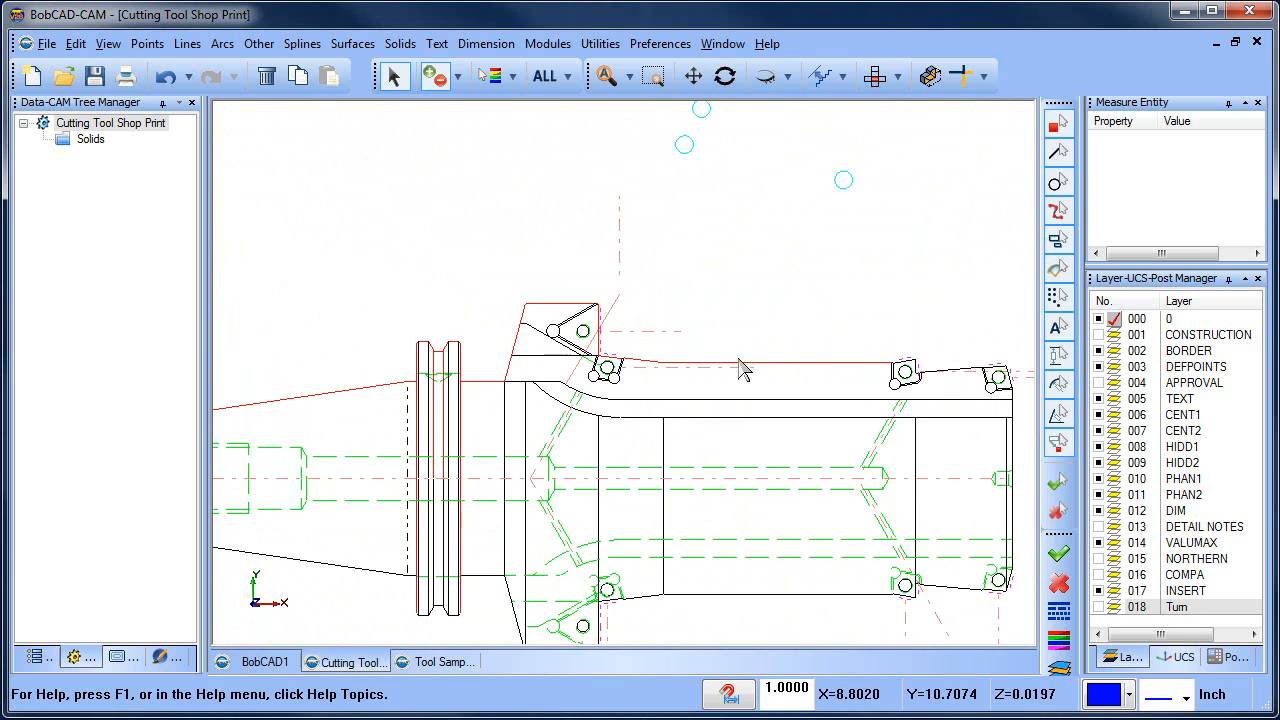
# - Add the middle insert's upper outline and the relief fillet and short lines in front of it to the selection
pyautogui.scroll(5, 912, 374)
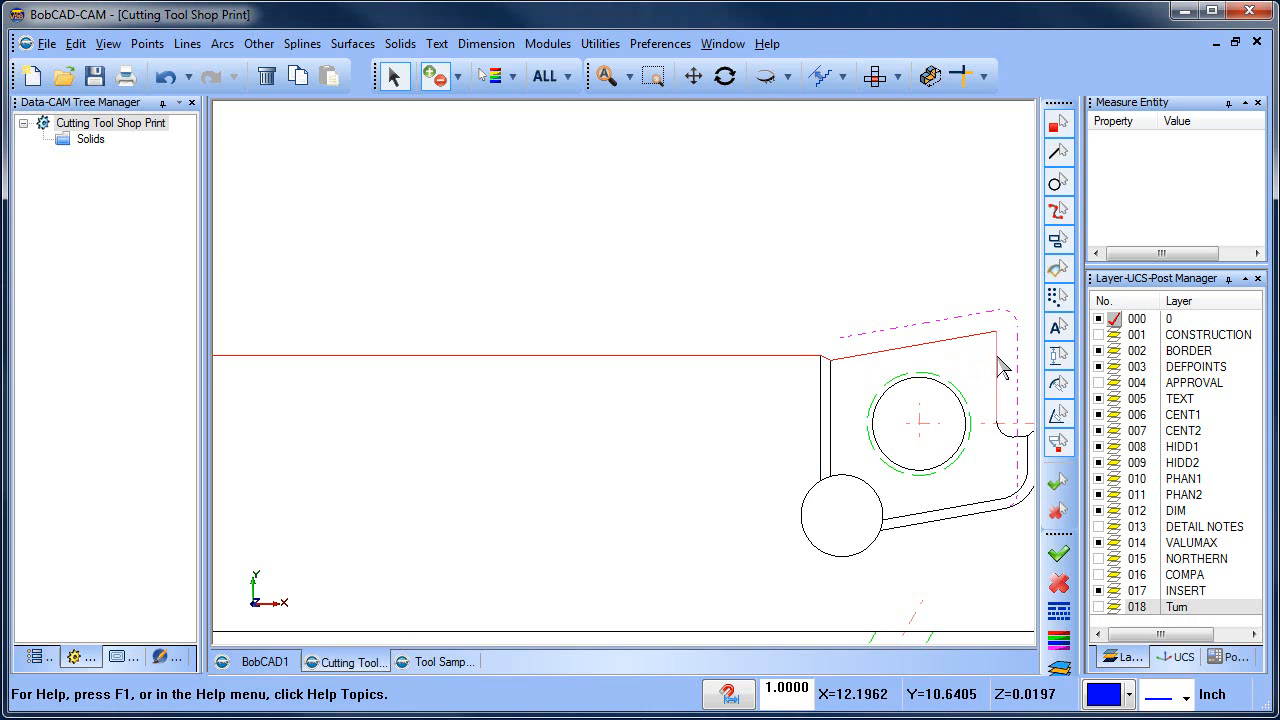
pyautogui.scroll(-4, 794, 374)
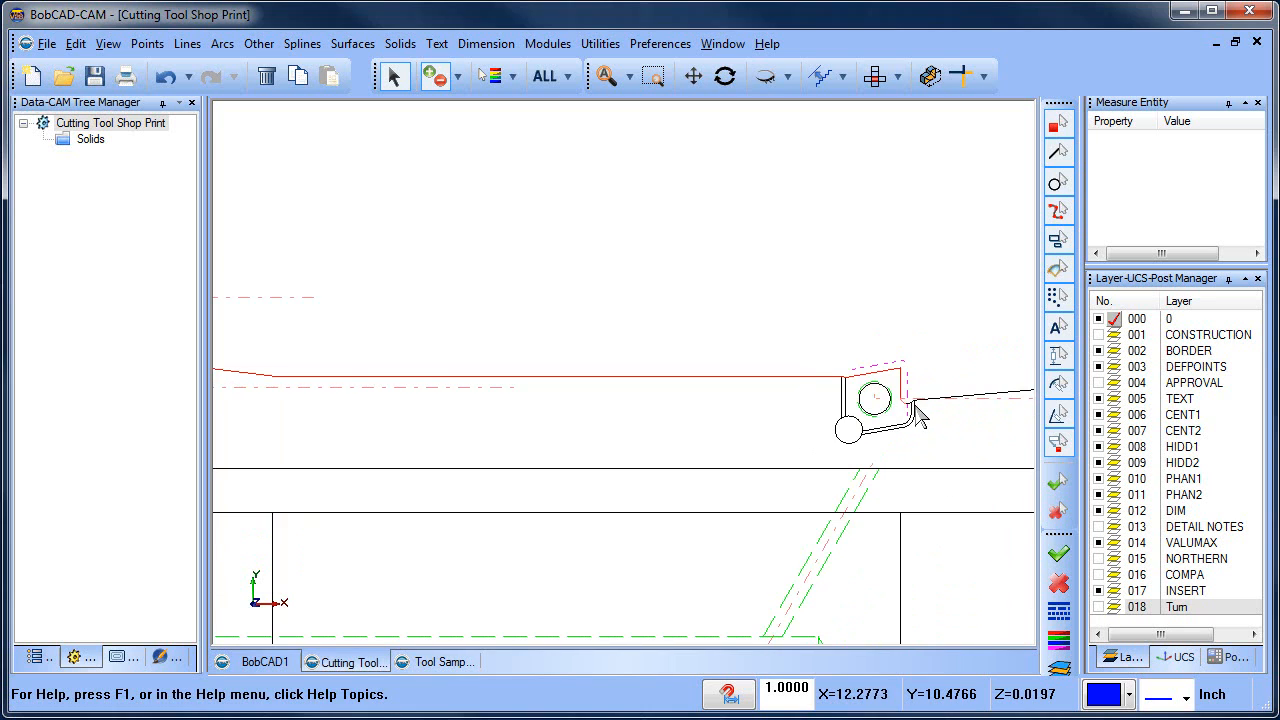
pyautogui.scroll(4, 914, 414)
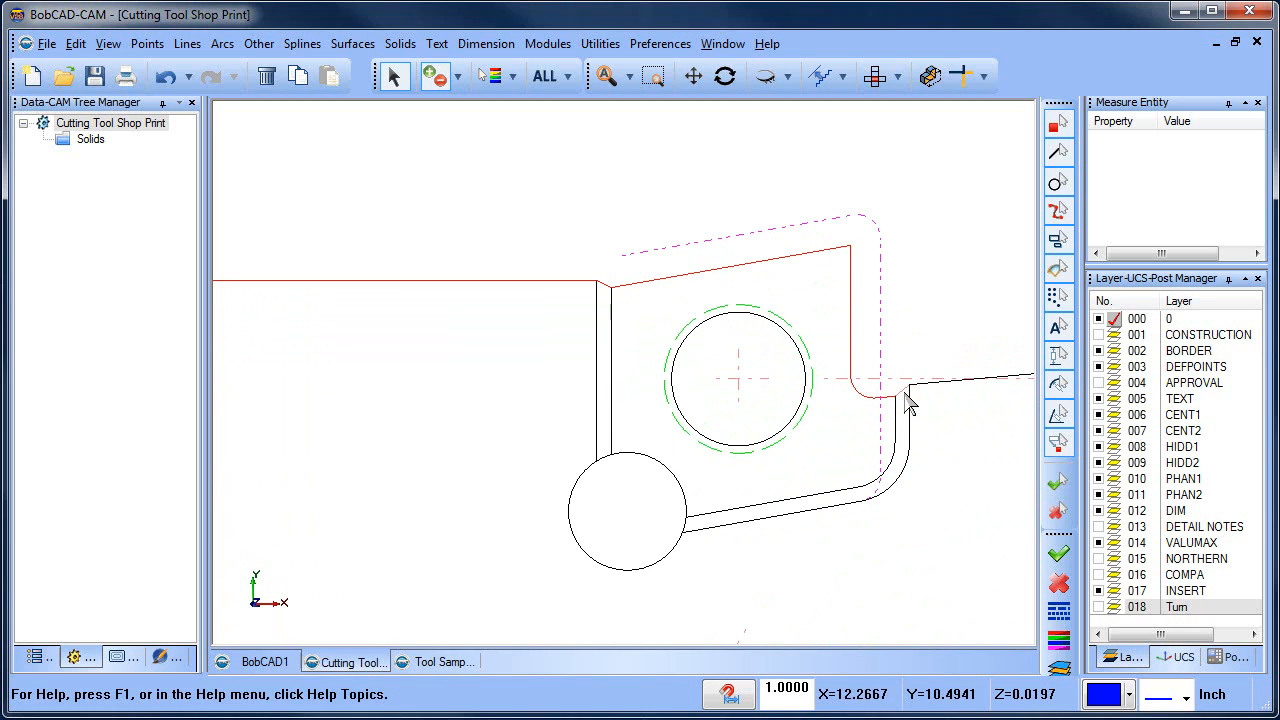
pyautogui.scroll(-11, 697, 360)
# - Complete the upper profile selection with the sloped nose line, the front insert's outer edges and the tool's front face line
pyautogui.scroll(12, 735, 358)
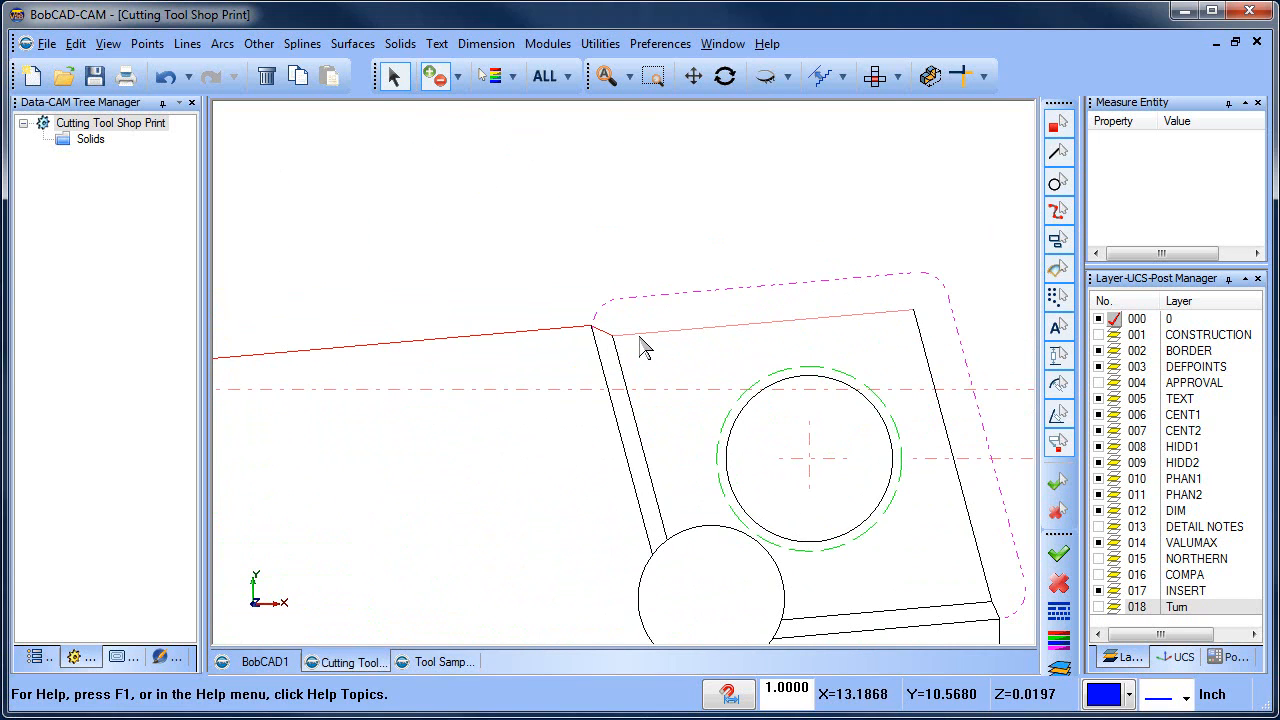
pyautogui.click(640, 337)
pyautogui.click(922, 341)
pyautogui.scroll(-9, 888, 410)
pyautogui.scroll(7, 910, 472)
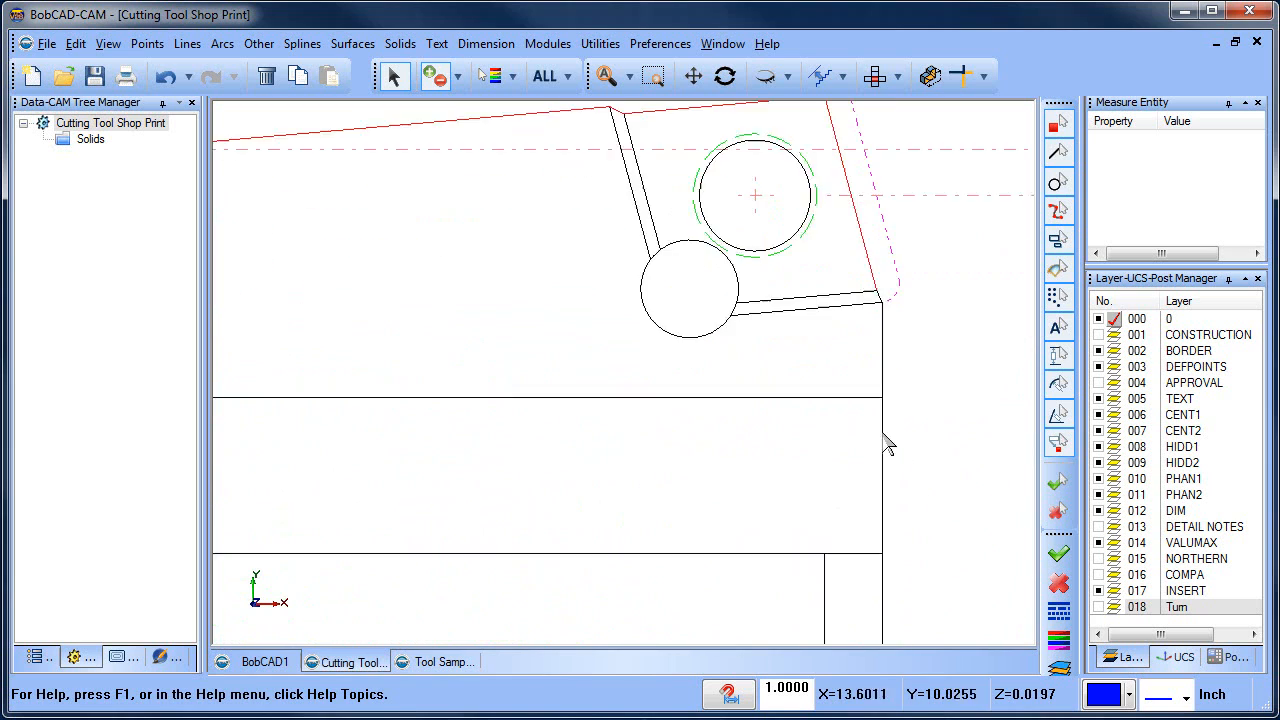
pyautogui.scroll(2, 885, 445)
pyautogui.scroll(-6, 880, 329)
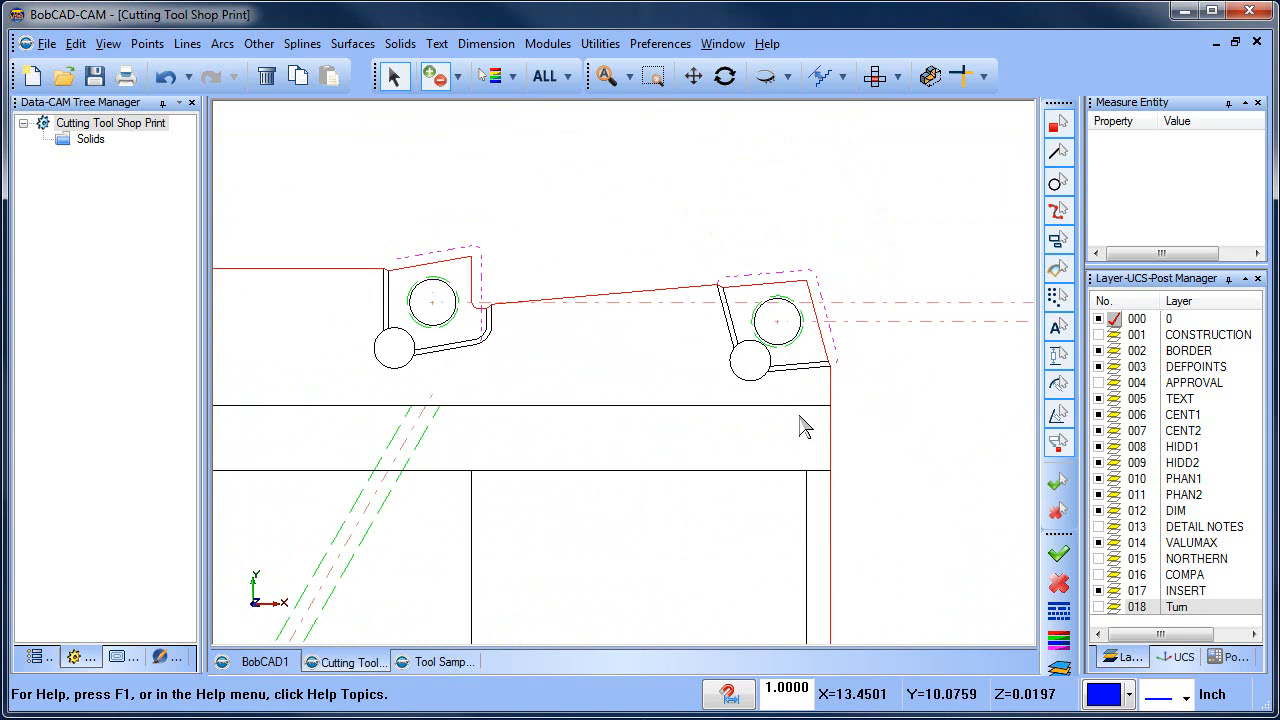
pyautogui.moveTo(764, 481); pyautogui.dragTo(963, 394, button='middle')
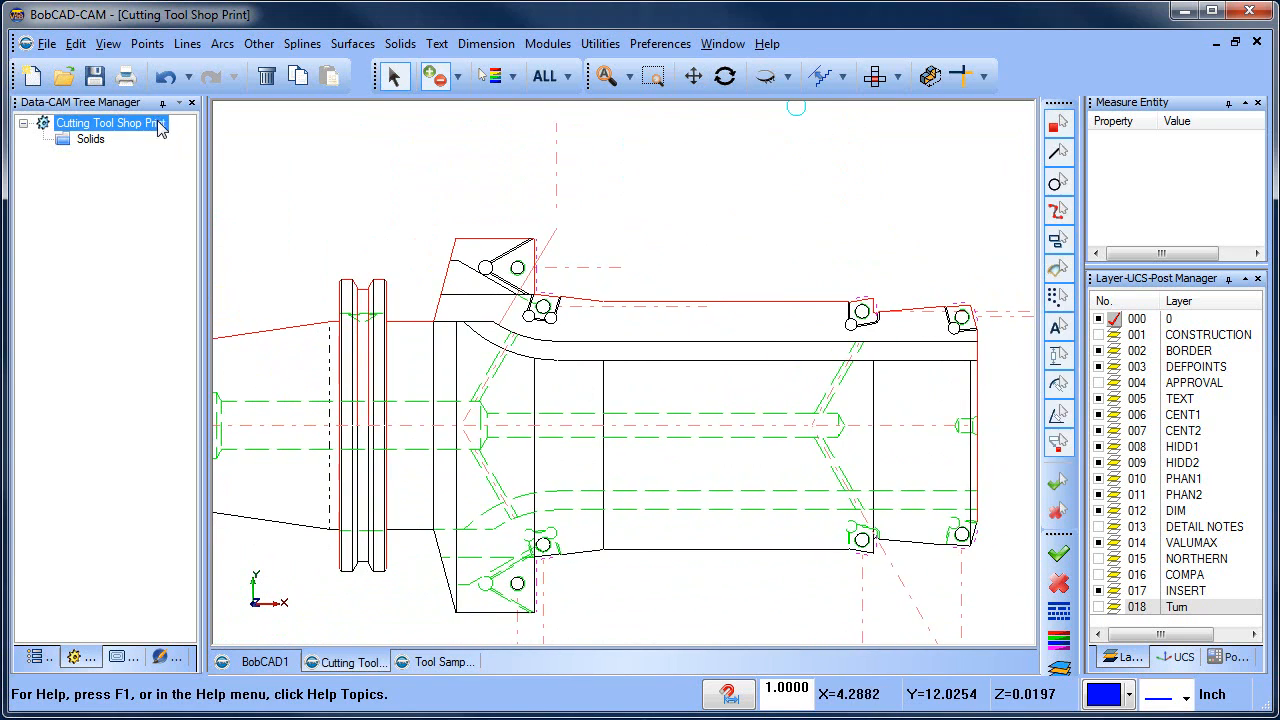
# - Copy the selected profile geometry and paste it into a new drawing
pyautogui.click(82, 48)
pyautogui.click(105, 131)
pyautogui.rightClick(329, 171)
pyautogui.click(352, 172)
pyautogui.click(32, 75)
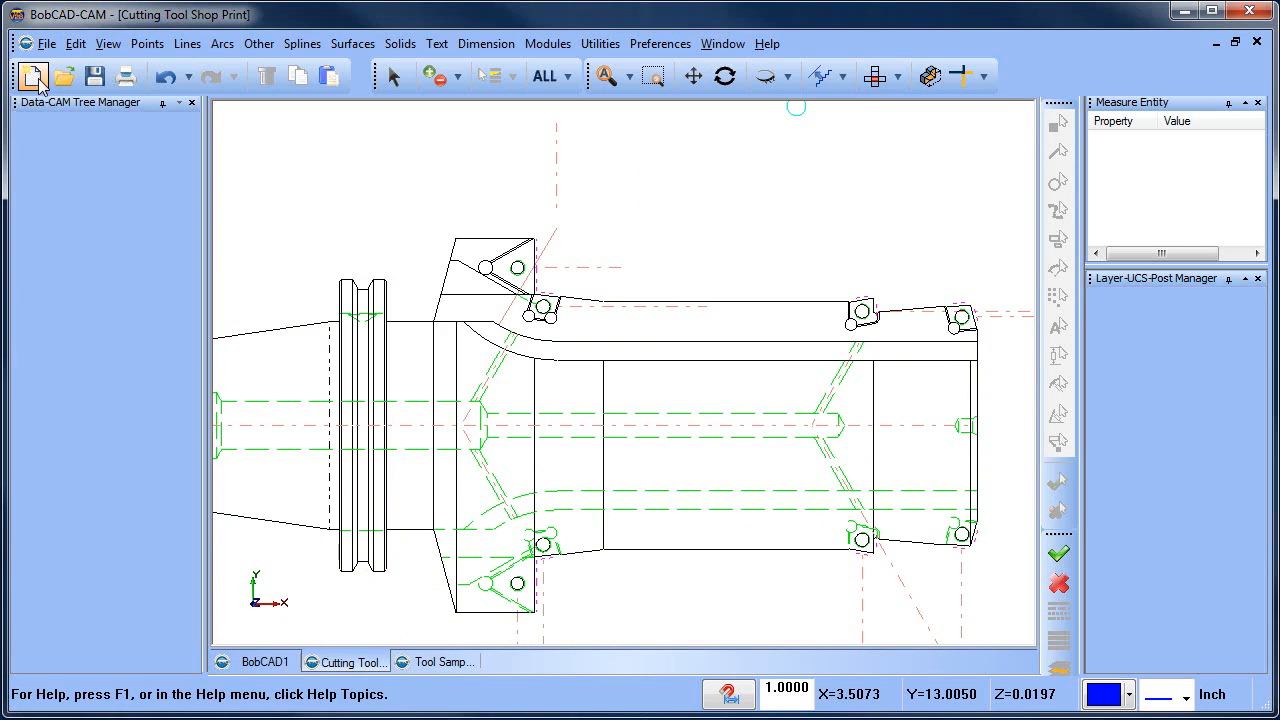
pyautogui.click(75, 43)
pyautogui.click(105, 151)
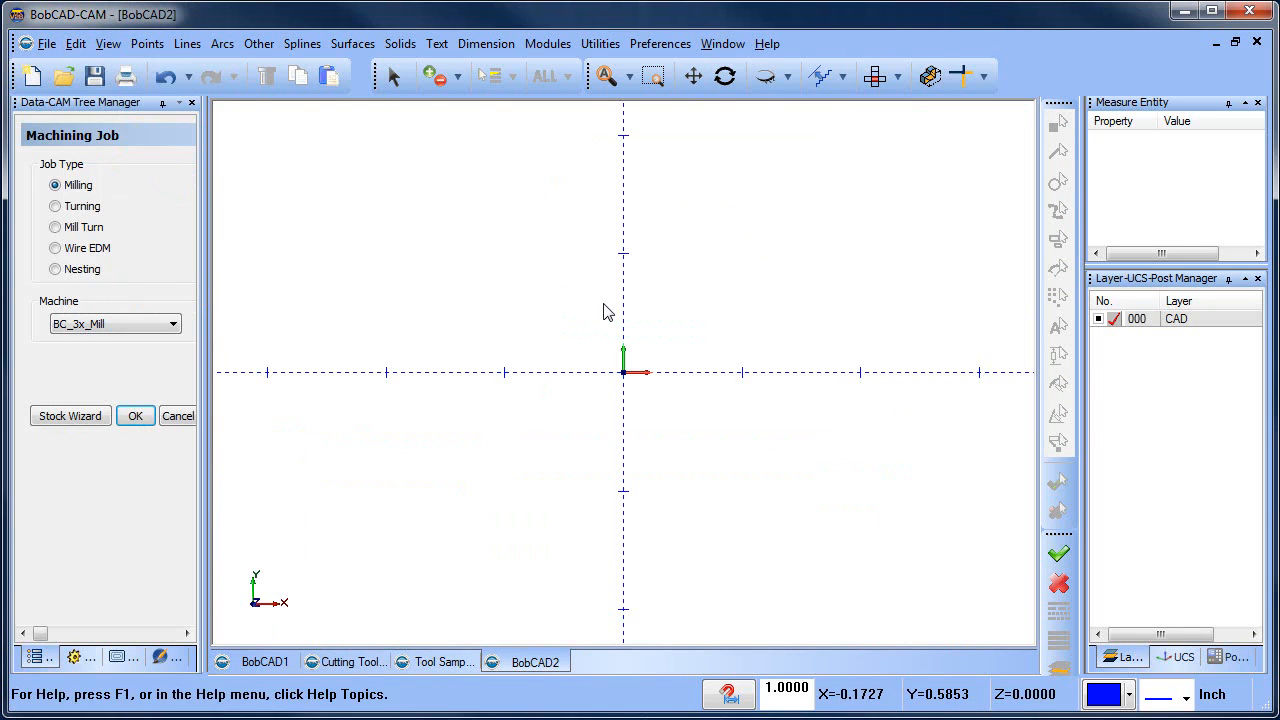
pyautogui.scroll(-3, 650, 312)
pyautogui.scroll(-1, 695, 312)
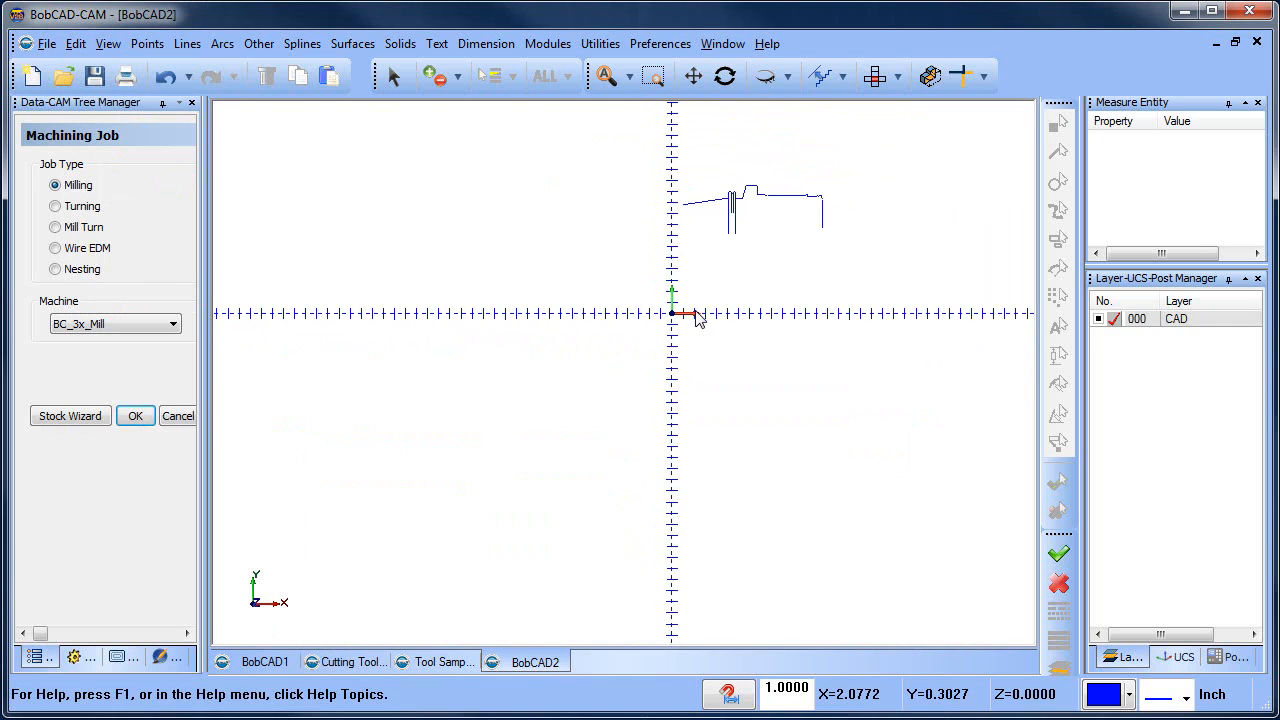
pyautogui.scroll(3, 752, 215)
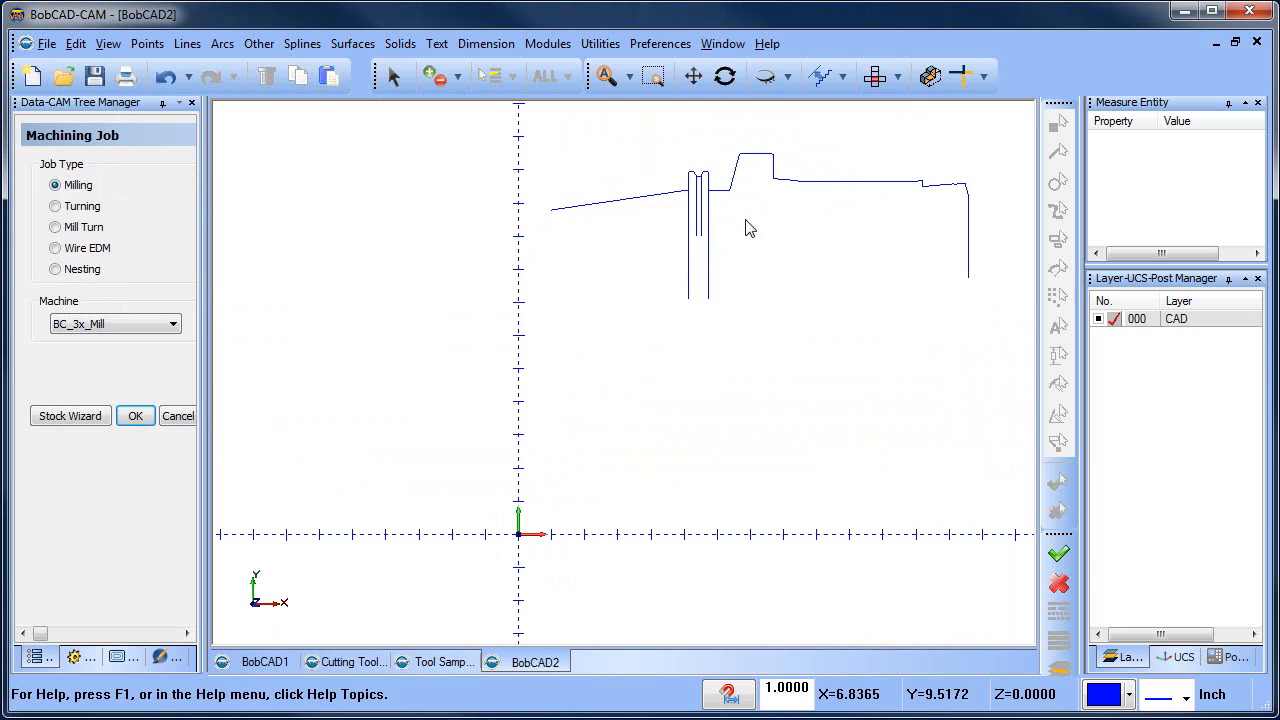
pyautogui.moveTo(751, 309); pyautogui.dragTo(676, 370, button='middle')
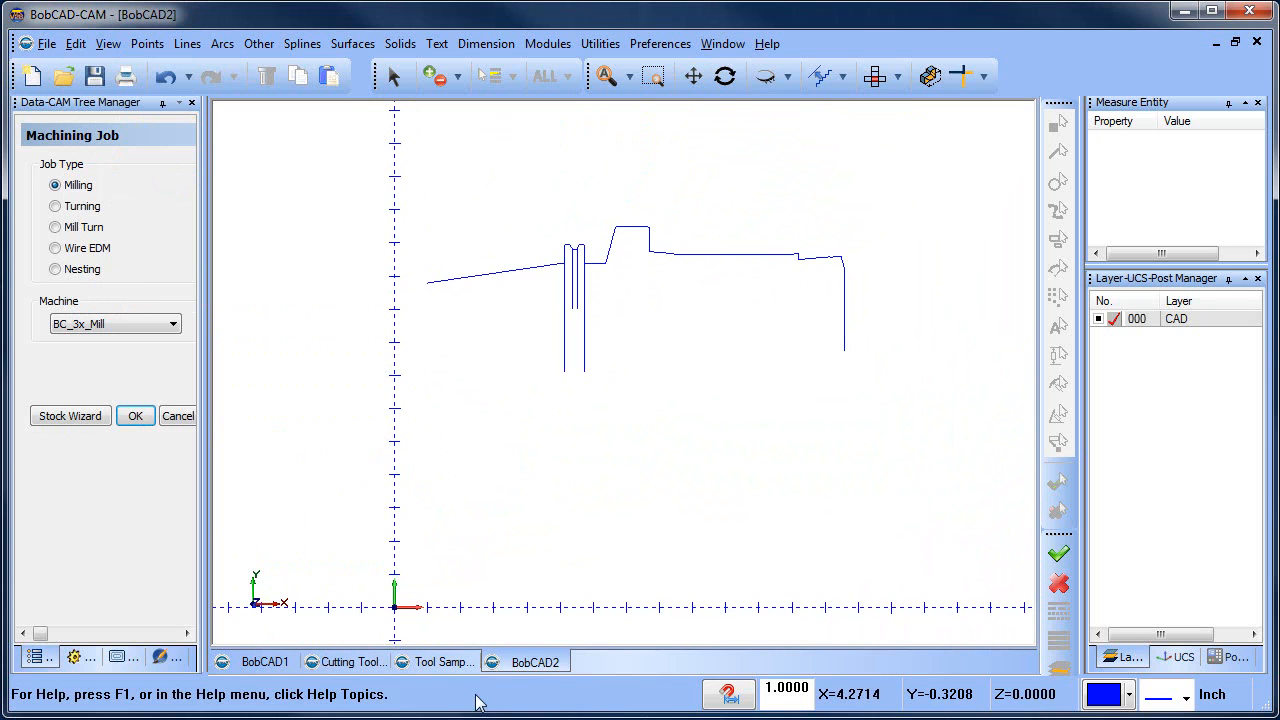
# - In the Cutting Tool Shop Print drawing, select the lower front insert's sloped outer edge and the short segment joining it to the front face
pyautogui.click(445, 666)
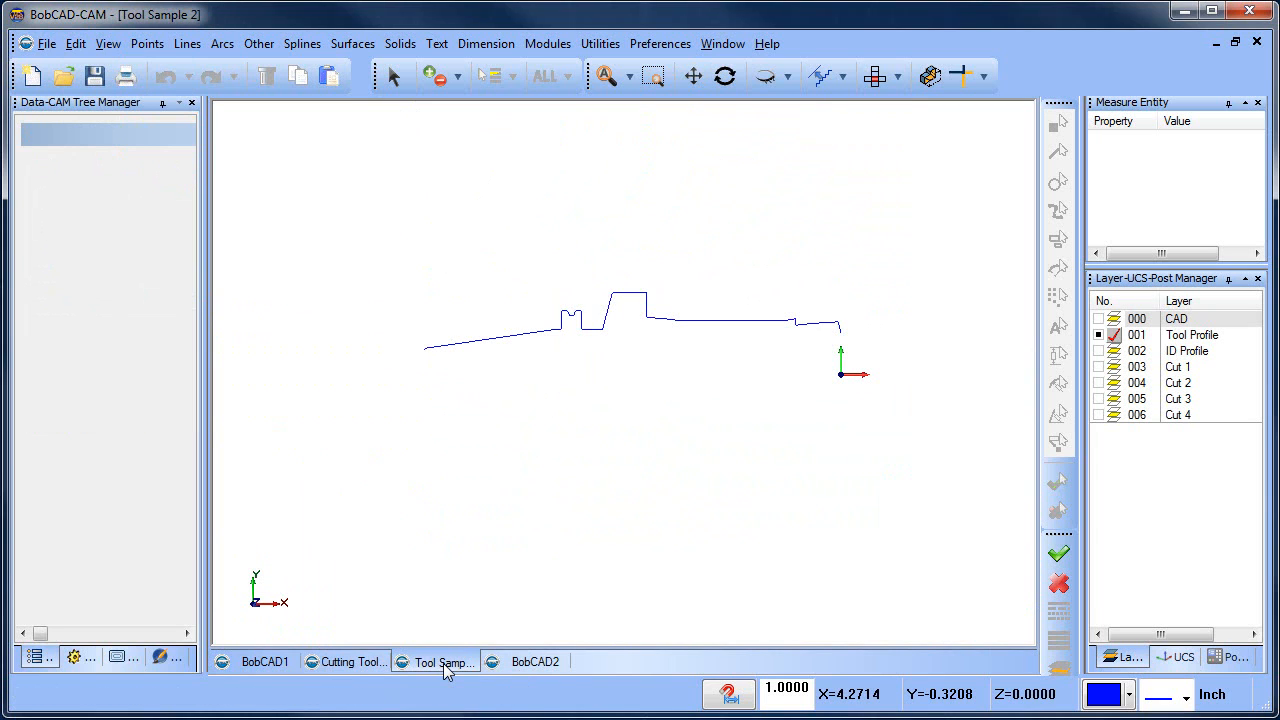
pyautogui.click(344, 665)
pyautogui.scroll(-3, 742, 474)
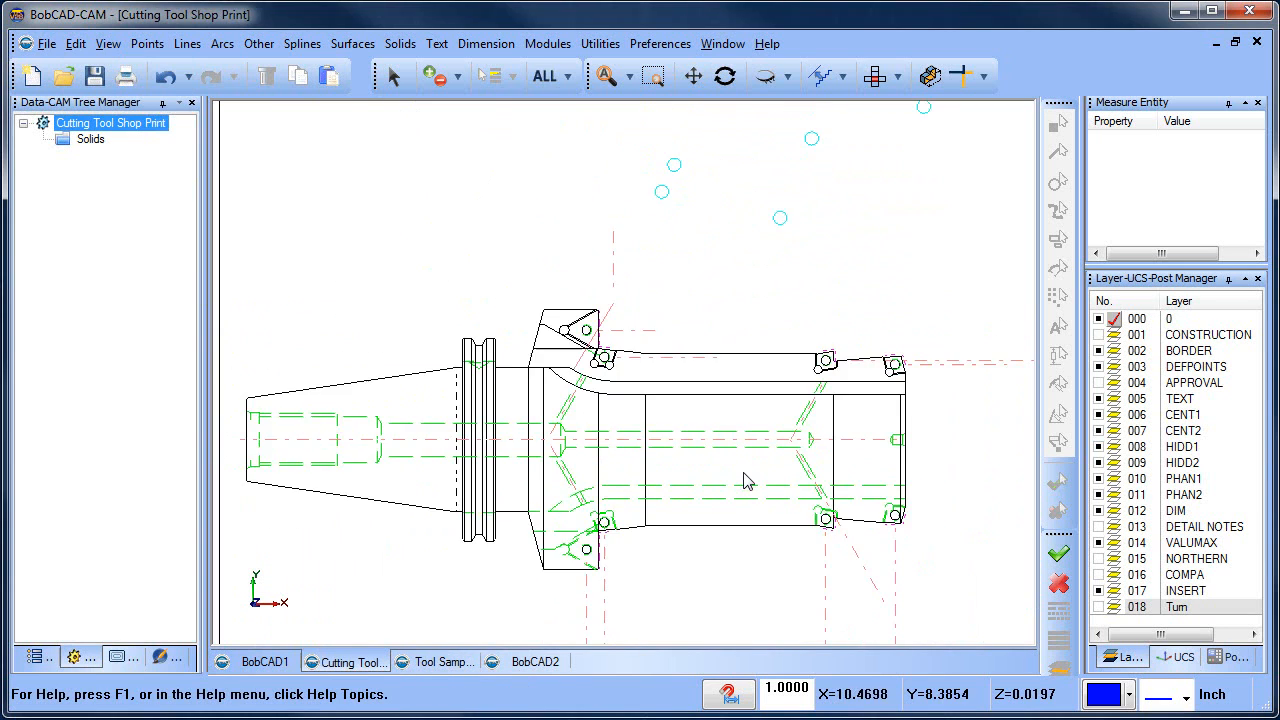
pyautogui.moveTo(781, 501); pyautogui.dragTo(670, 350, button='middle')
pyautogui.scroll(4, 790, 368)
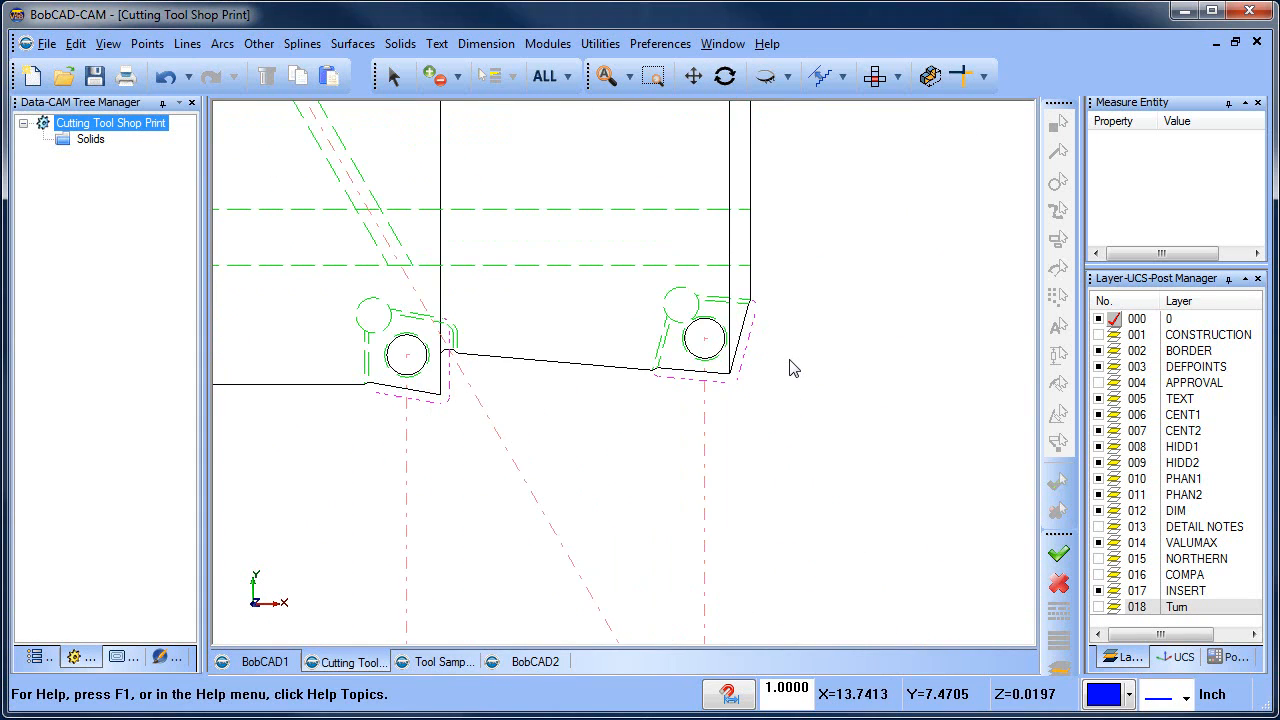
pyautogui.click(390, 78)
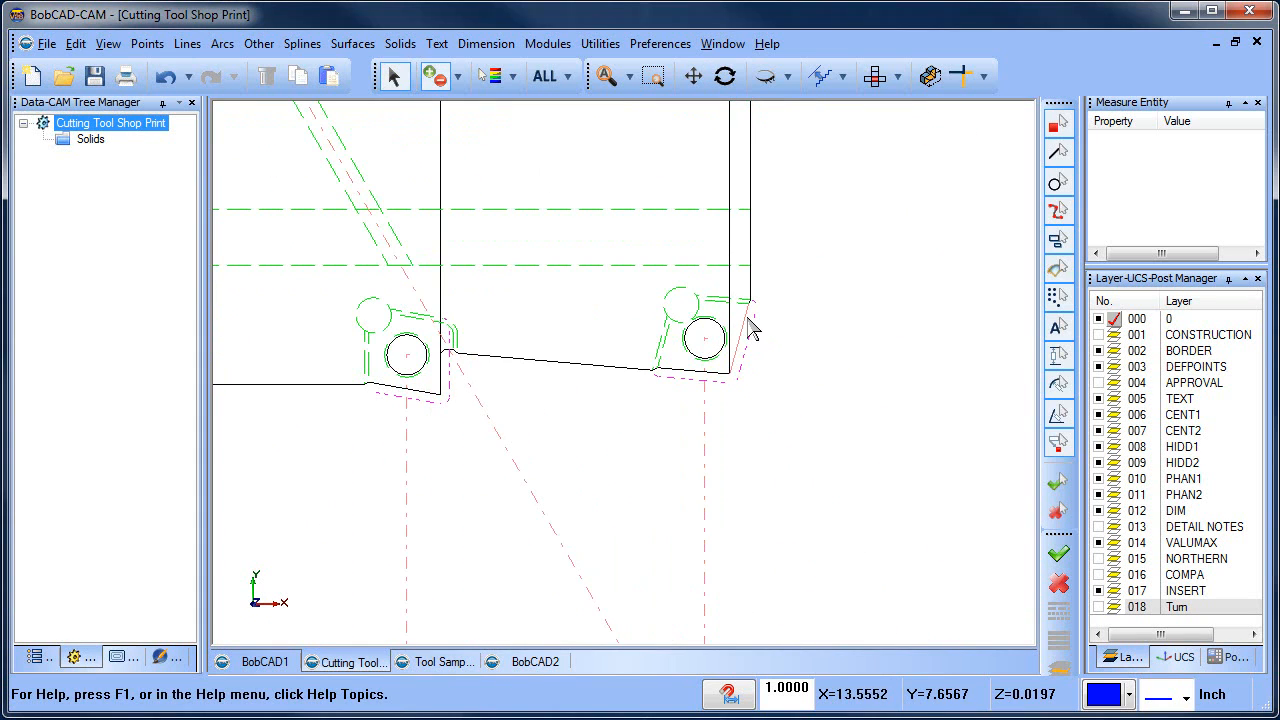
pyautogui.scroll(3, 756, 322)
pyautogui.scroll(2, 748, 300)
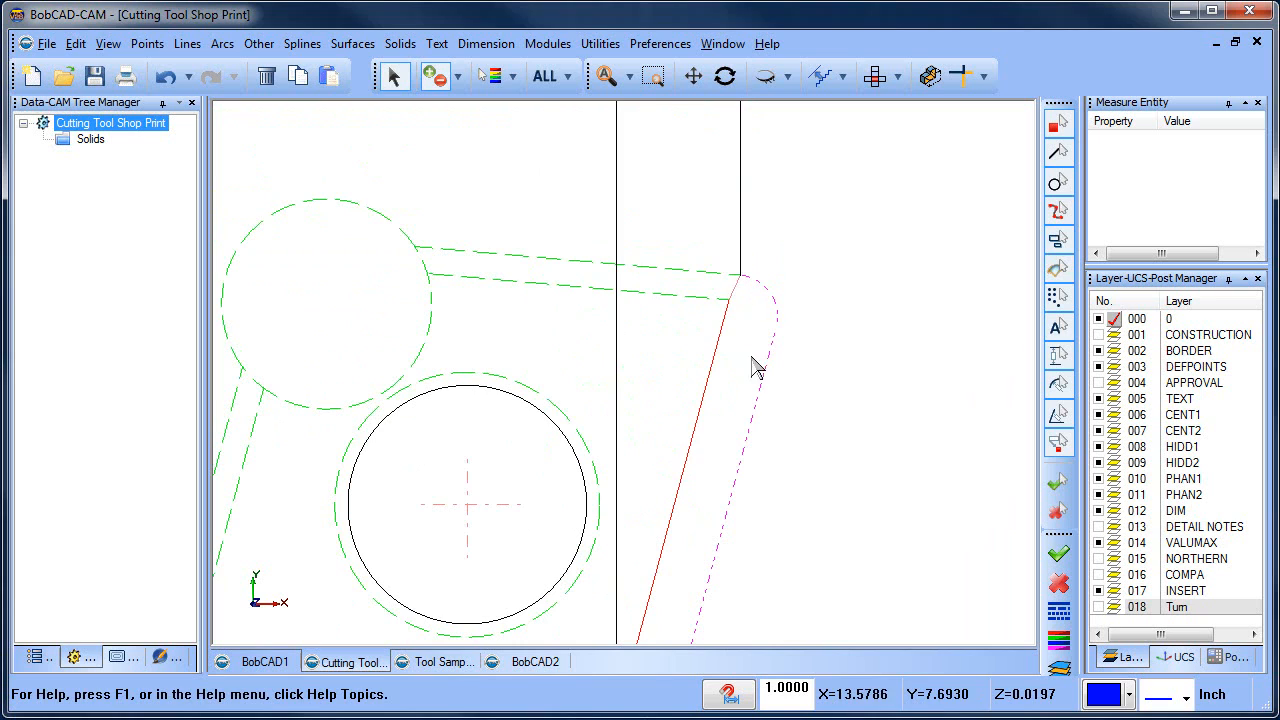
pyautogui.scroll(-4, 762, 395)
# - Copy the selected lower insert edges and paste them into the BobCAD2 drawing with the tool profile
pyautogui.click(75, 44)
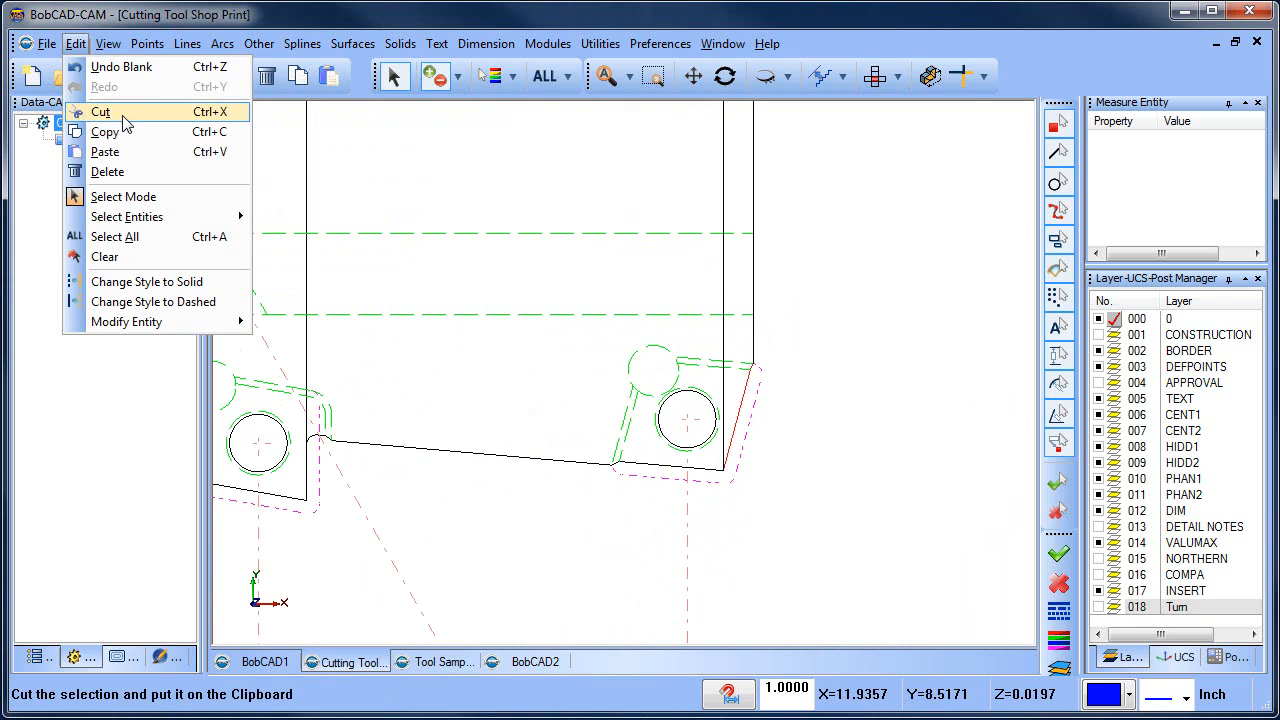
pyautogui.click(434, 220)
pyautogui.rightClick(495, 180)
pyautogui.click(558, 210)
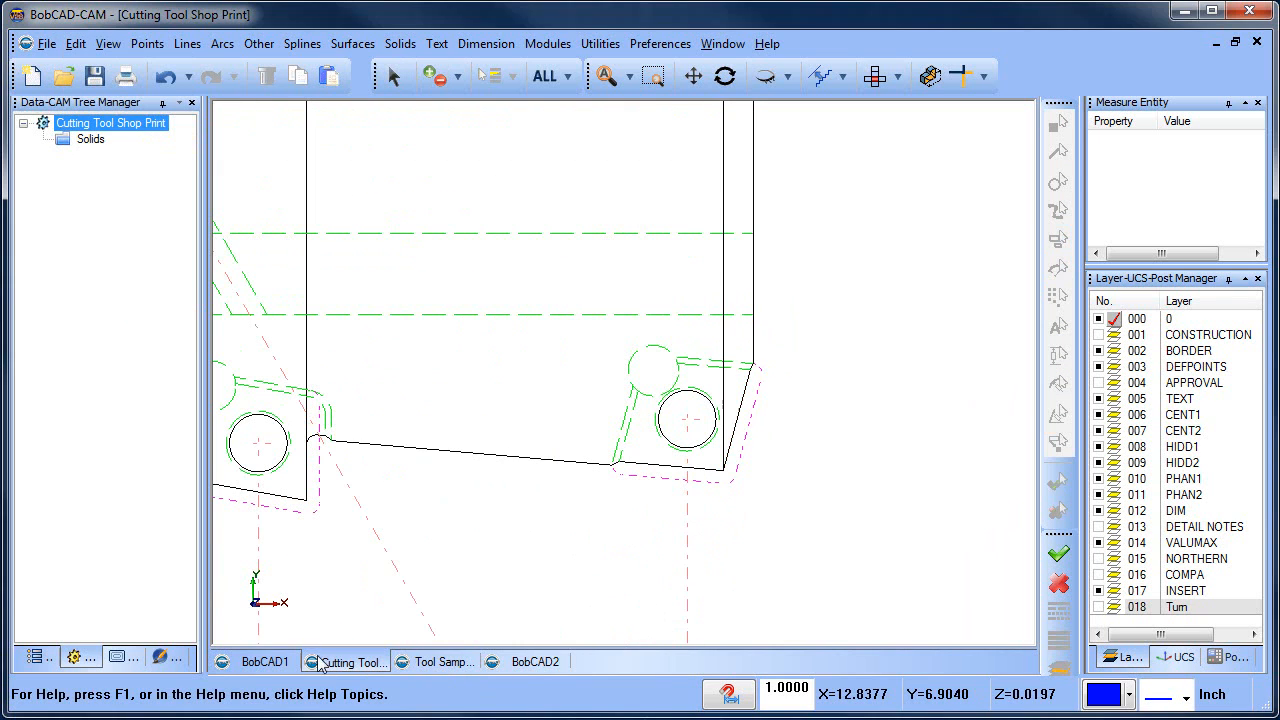
pyautogui.click(522, 664)
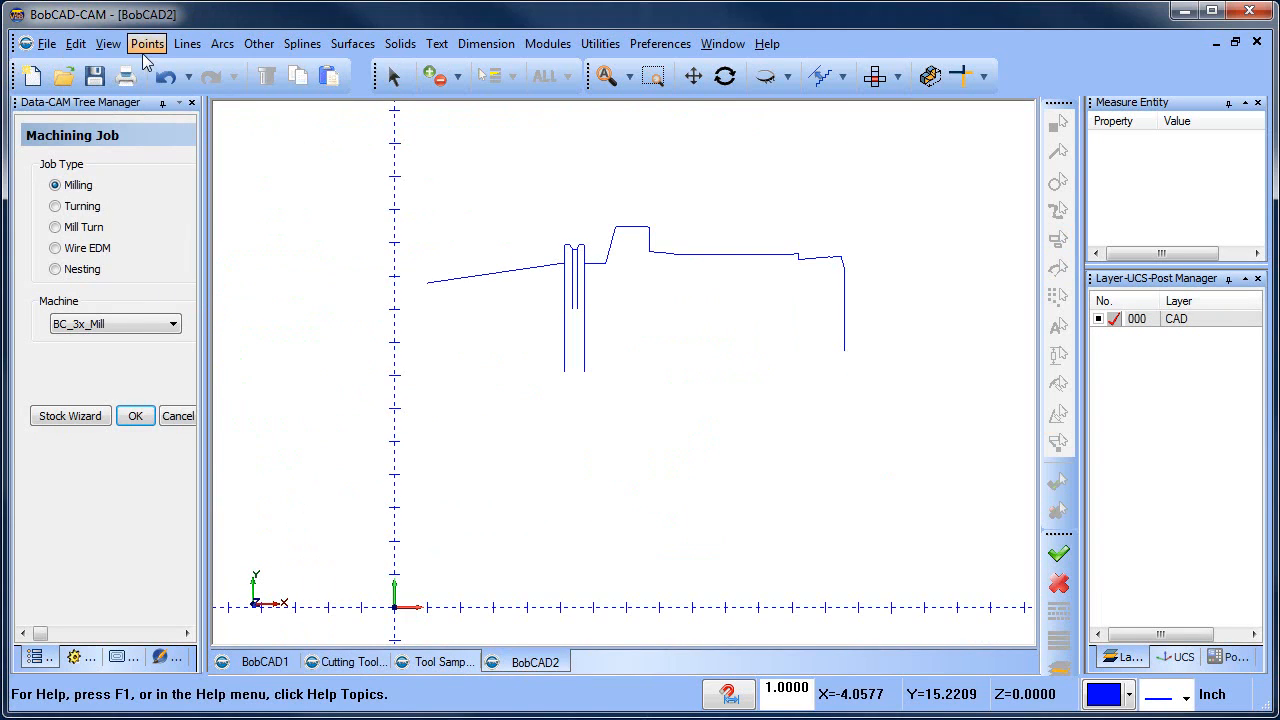
pyautogui.click(86, 45)
pyautogui.click(113, 147)
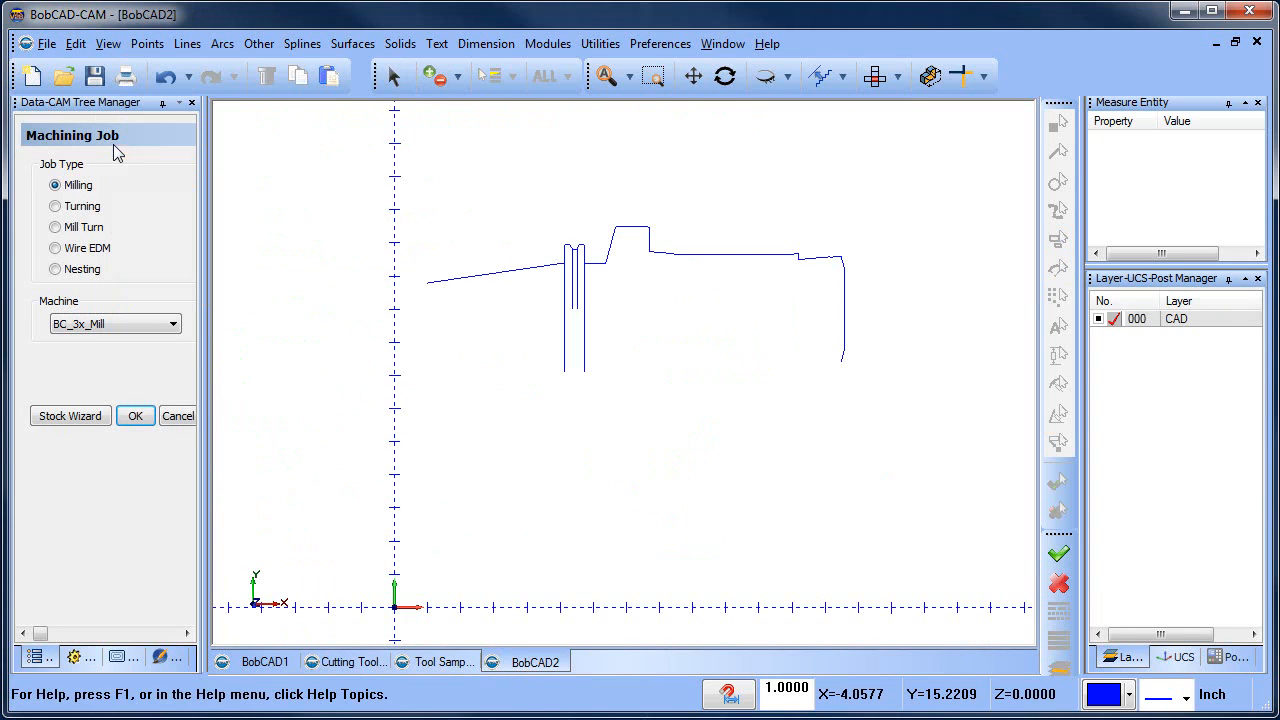
pyautogui.rightClick(771, 394)
pyautogui.click(808, 428)
# - Place a point on the tool's vertical front face line at 50 percent of its length
pyautogui.click(147, 44)
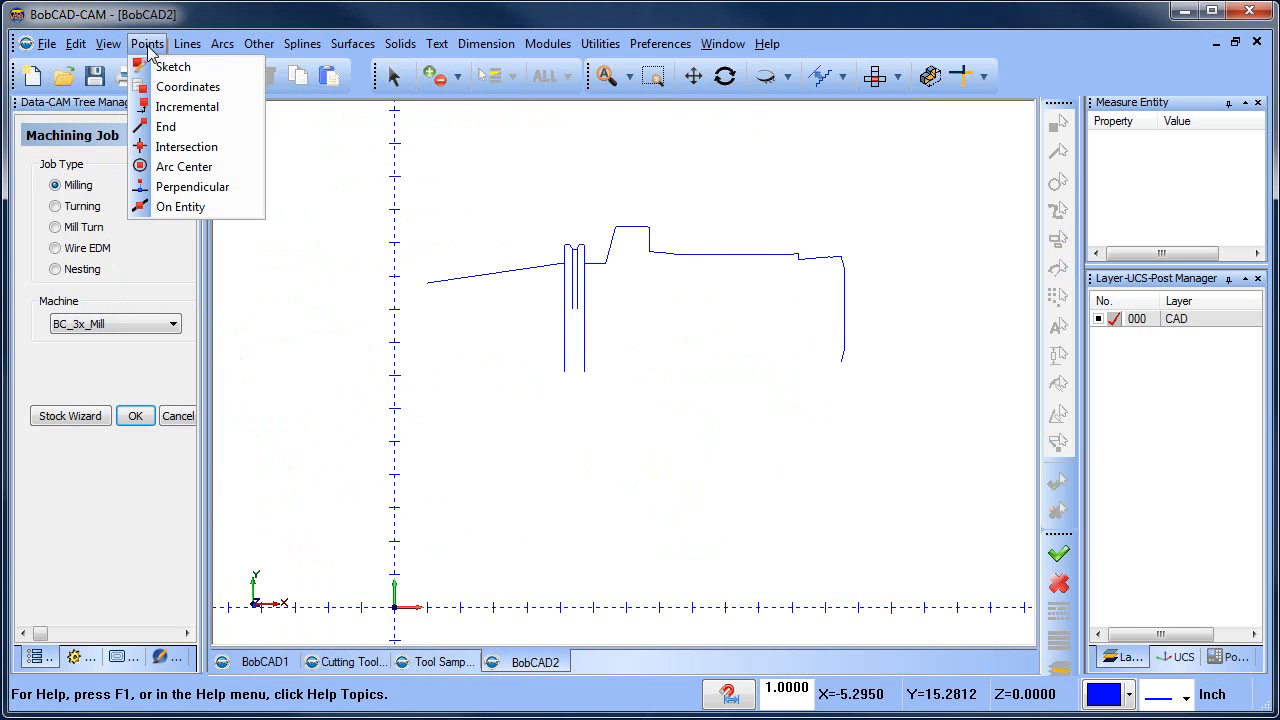
pyautogui.click(205, 206)
pyautogui.click(846, 318)
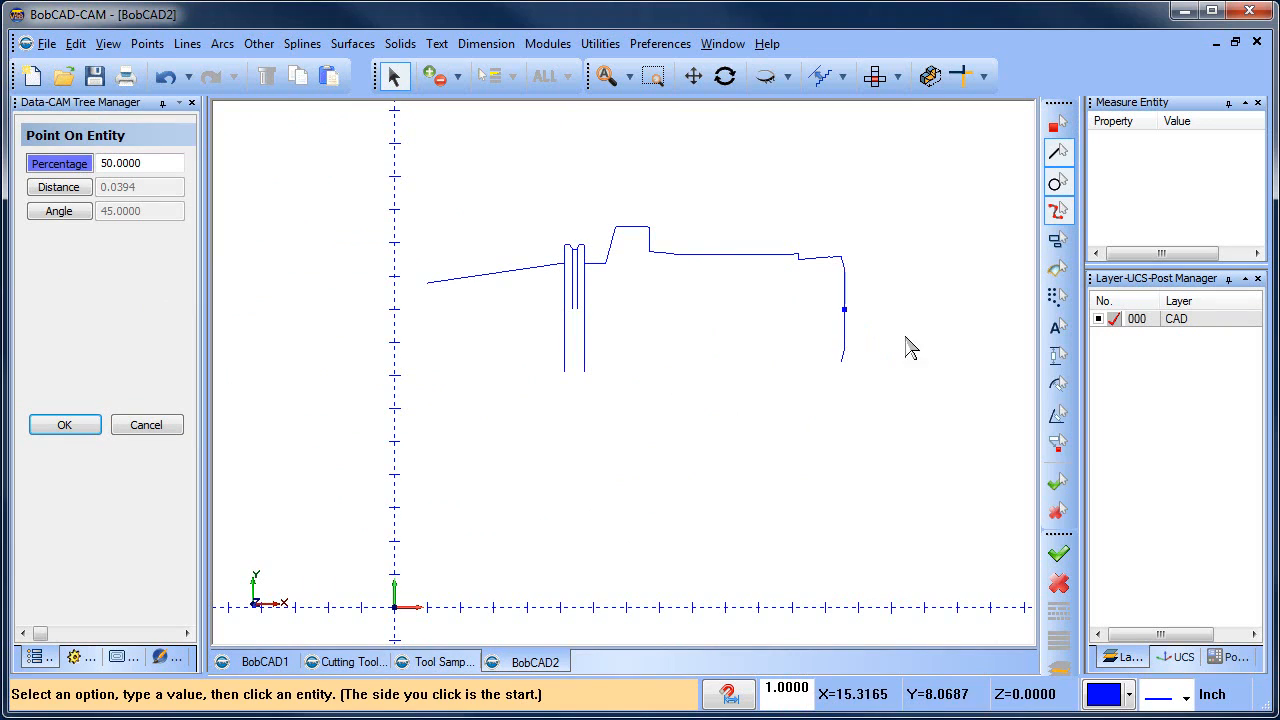
pyautogui.rightClick(912, 320)
pyautogui.click(966, 347)
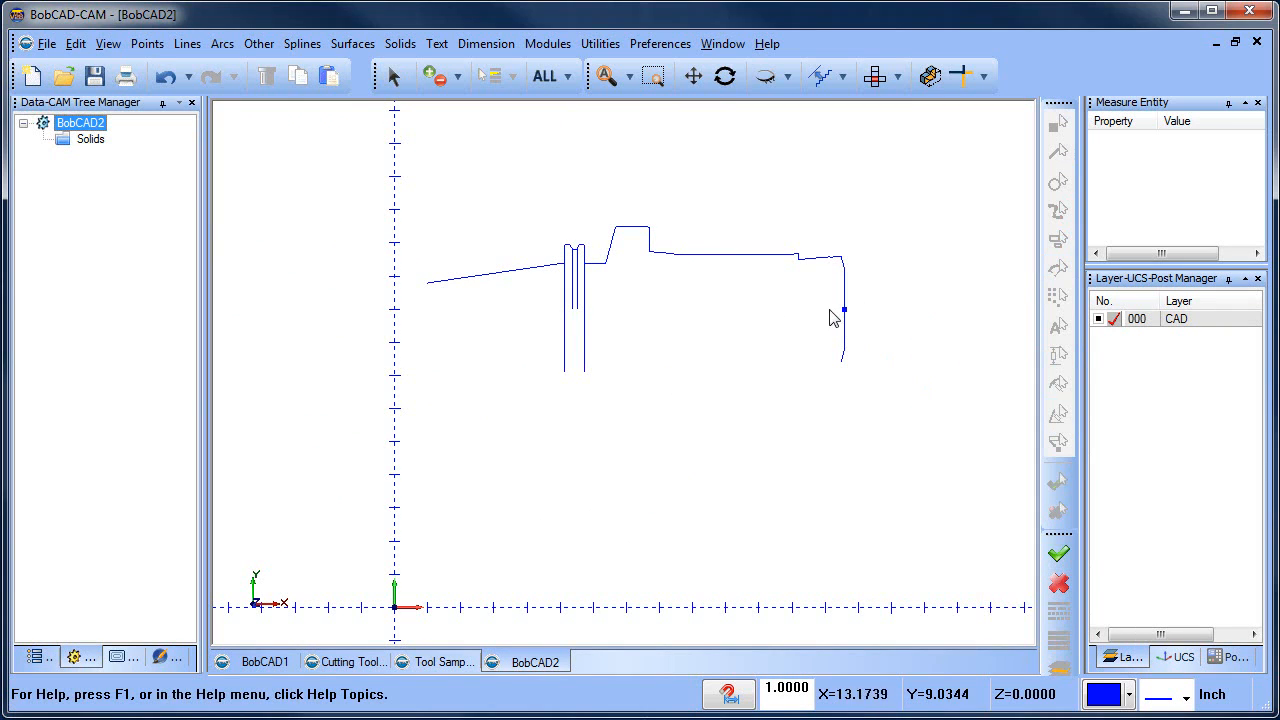
# - Translate all the profile geometry from the front face's midpoint to X 0, Y 0, Z 0 using the Sketch/Enter mode
pyautogui.click(603, 43)
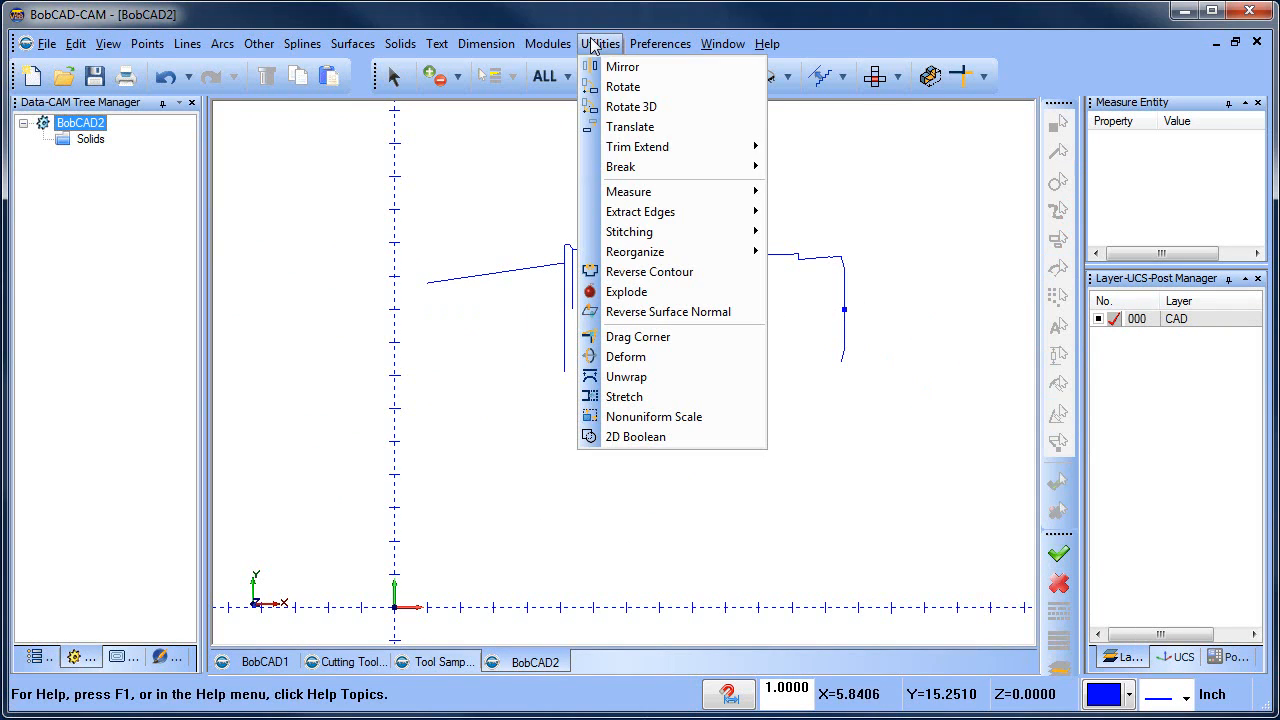
pyautogui.click(625, 126)
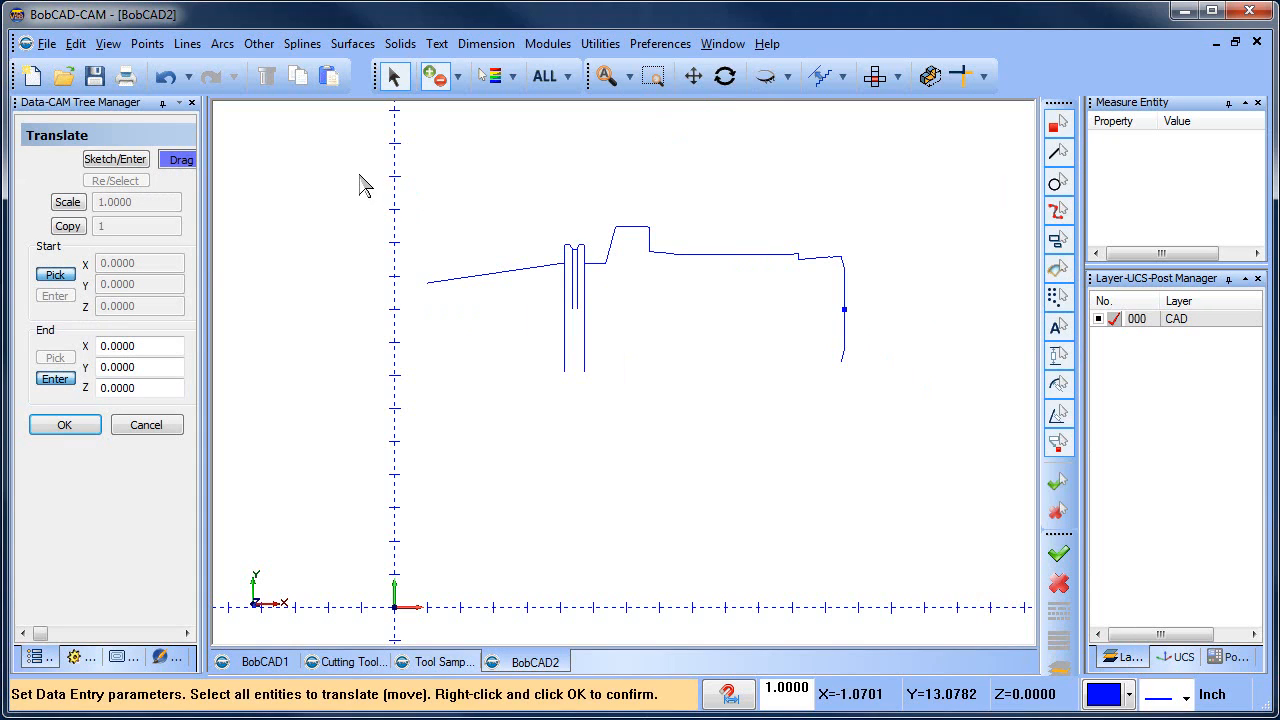
pyautogui.moveTo(209, 245); pyautogui.dragTo(270, 245)
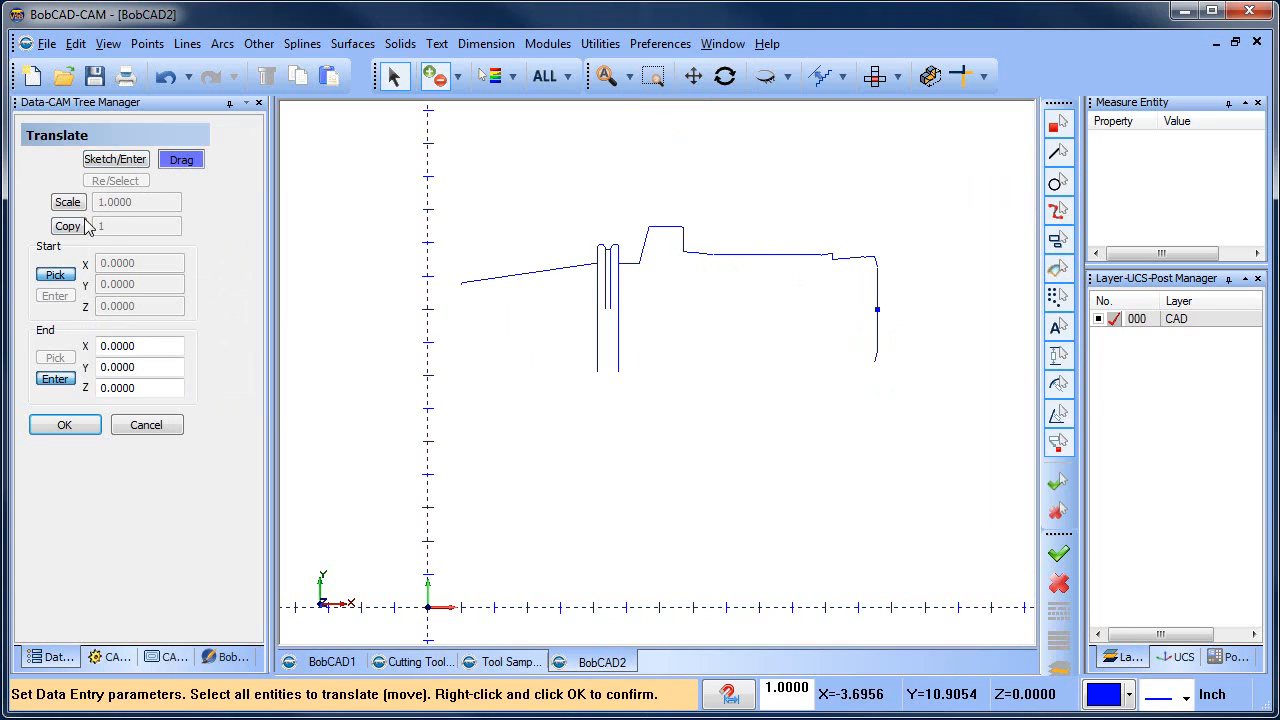
pyautogui.click(116, 162)
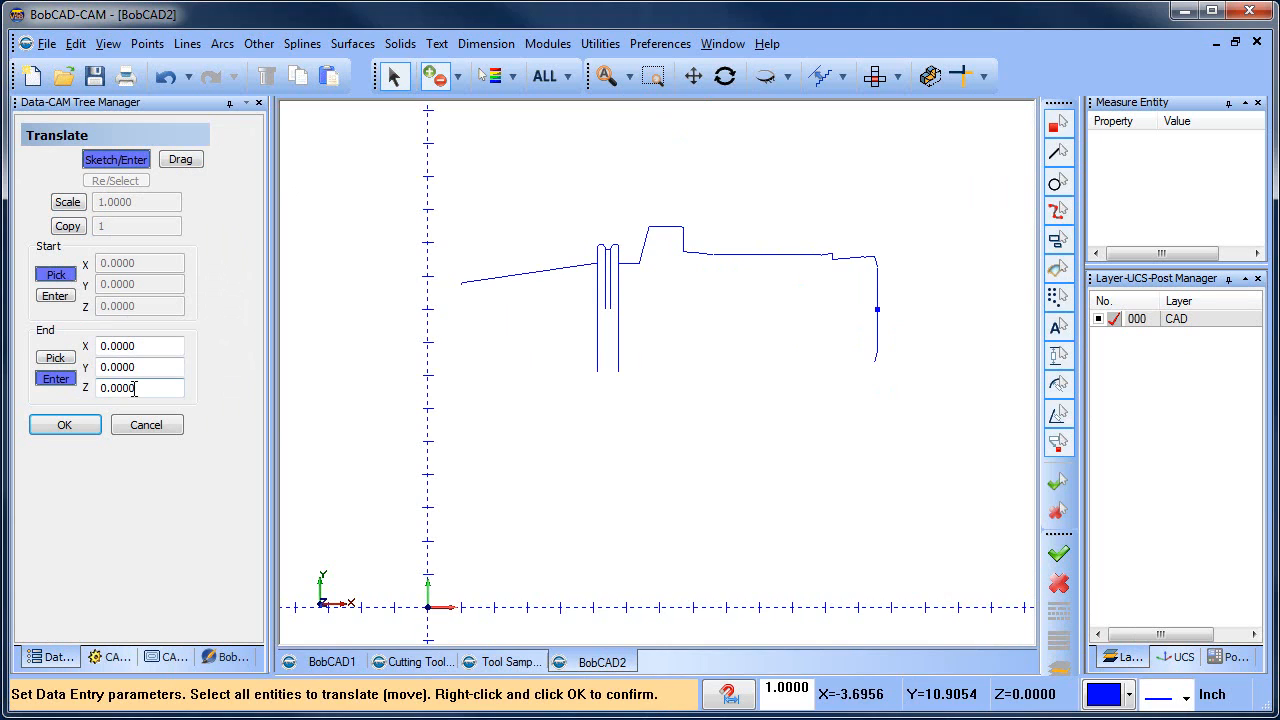
pyautogui.moveTo(434, 184); pyautogui.dragTo(942, 457)
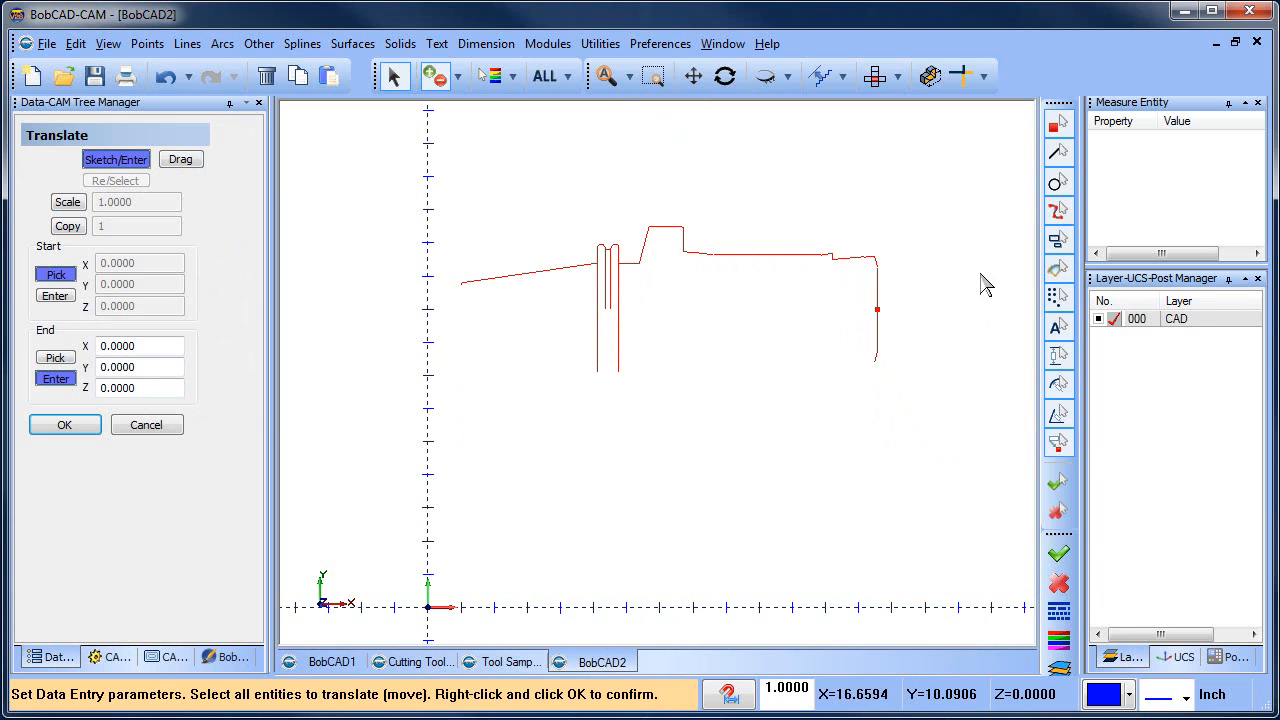
pyautogui.rightClick(981, 276)
pyautogui.click(1017, 286)
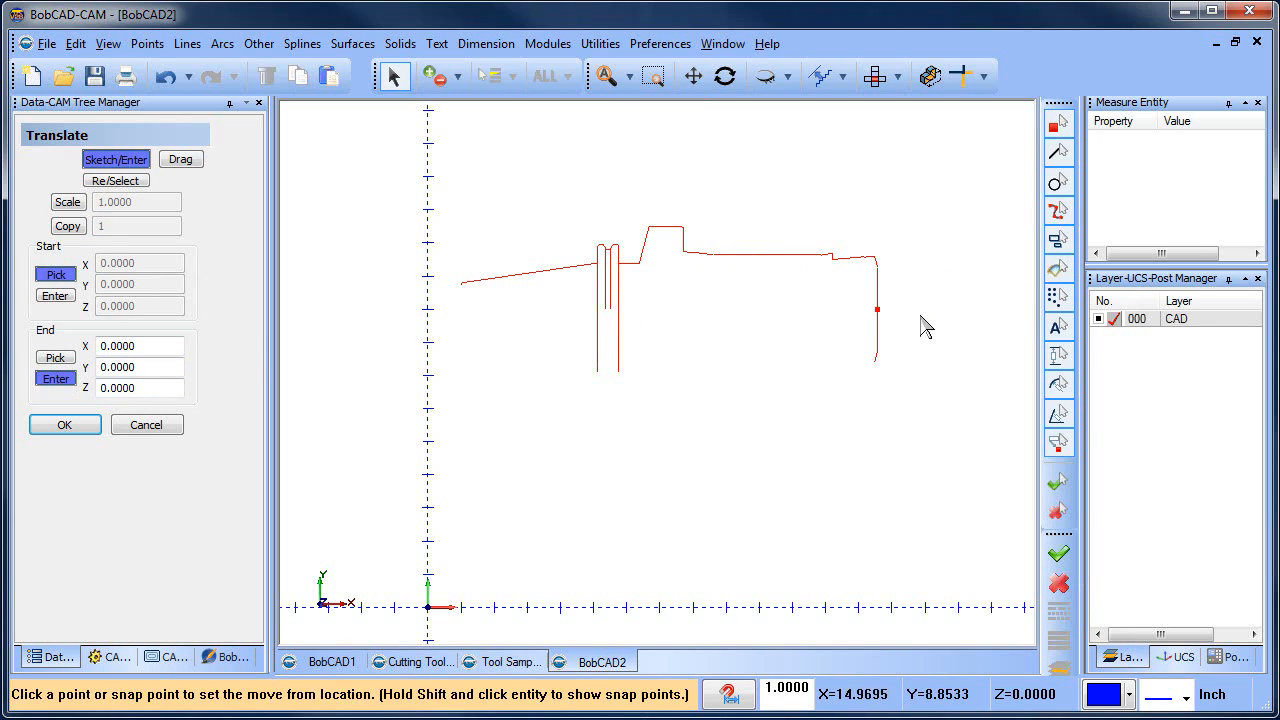
pyautogui.click(880, 320)
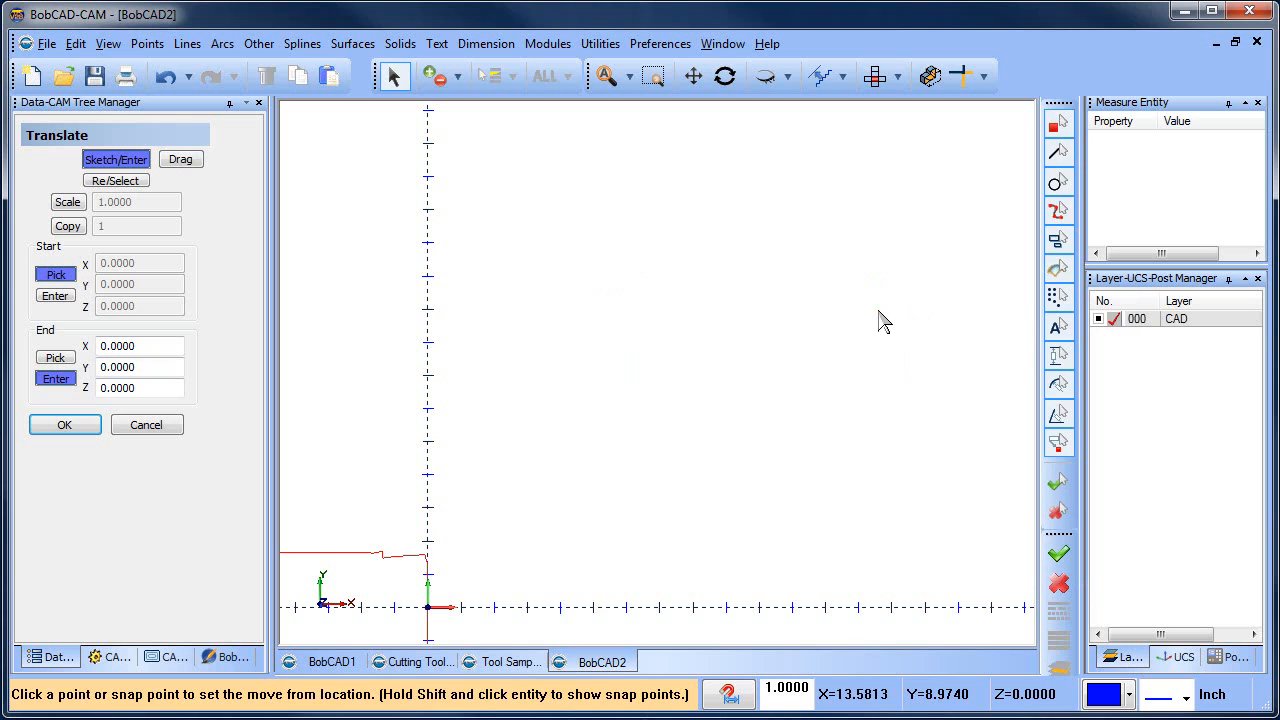
pyautogui.rightClick(657, 297)
pyautogui.click(701, 323)
# - Turn off the X-Y axis display in the part's display settings
pyautogui.scroll(-3, 572, 436)
pyautogui.moveTo(562, 426); pyautogui.dragTo(763, 250, button='middle')
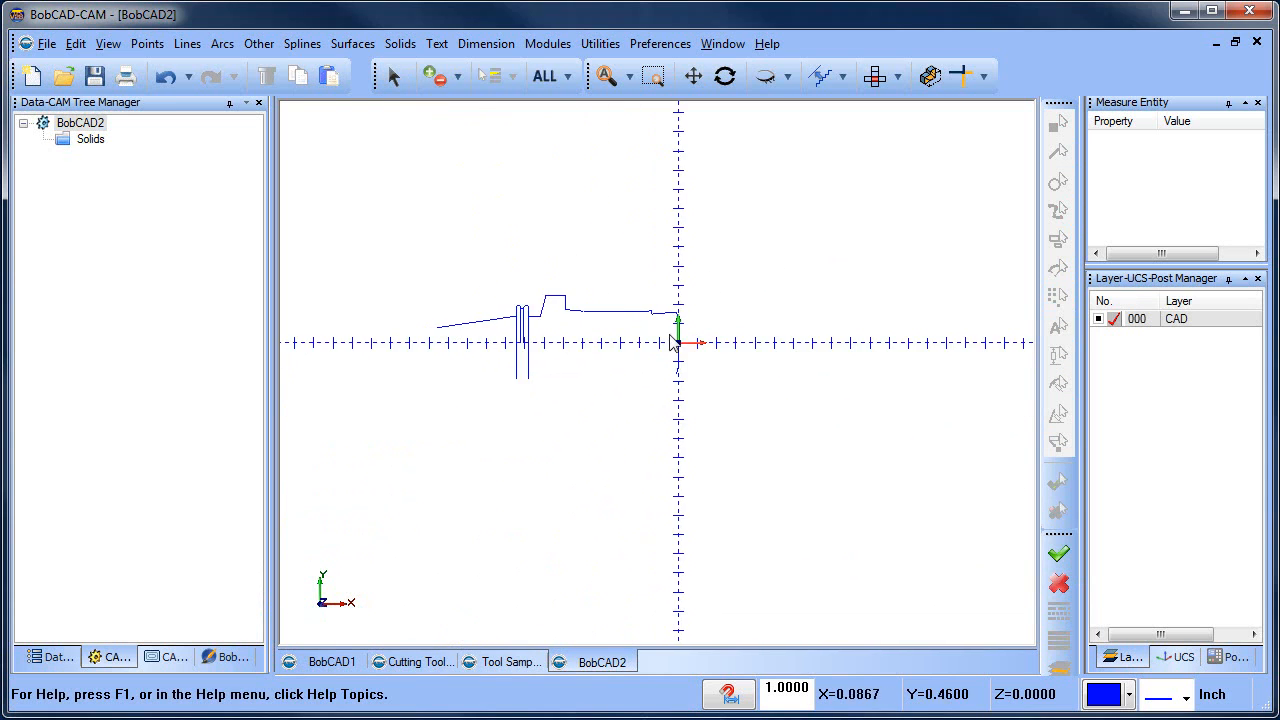
pyautogui.scroll(2, 640, 345)
pyautogui.moveTo(614, 354); pyautogui.dragTo(668, 373, button='middle')
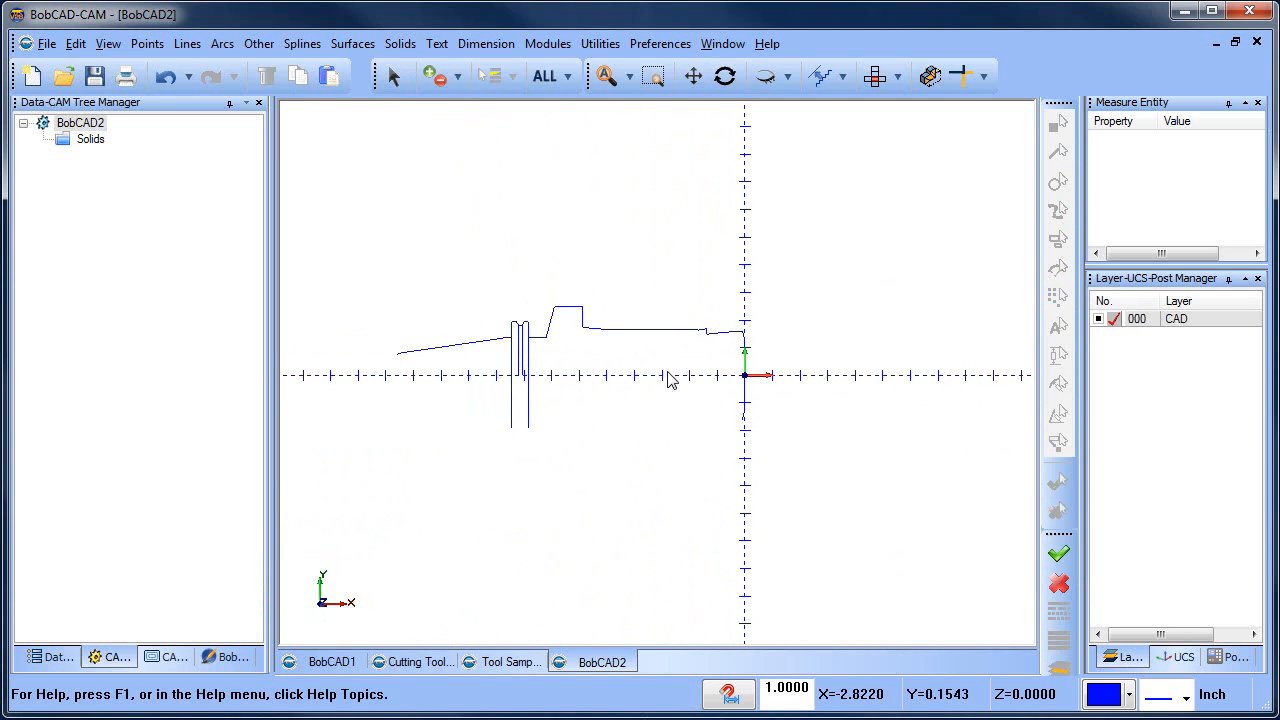
pyautogui.click(660, 43)
pyautogui.click(720, 107)
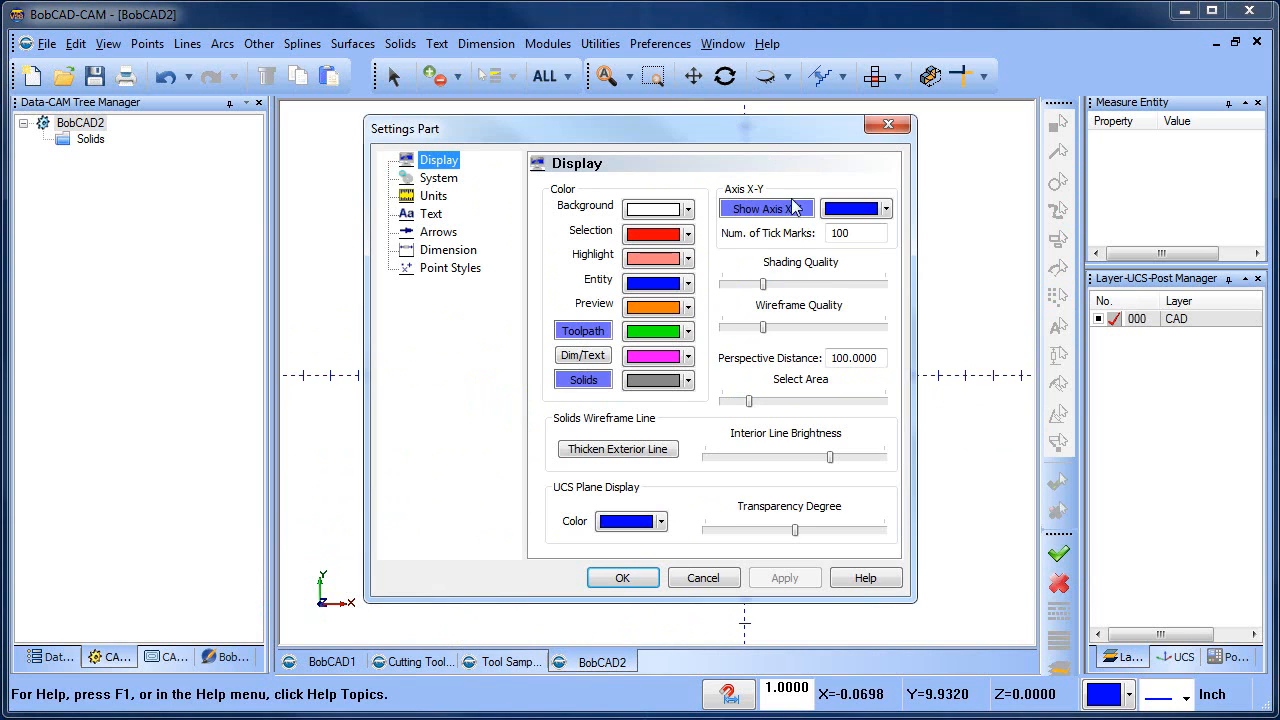
pyautogui.click(775, 210)
pyautogui.click(789, 578)
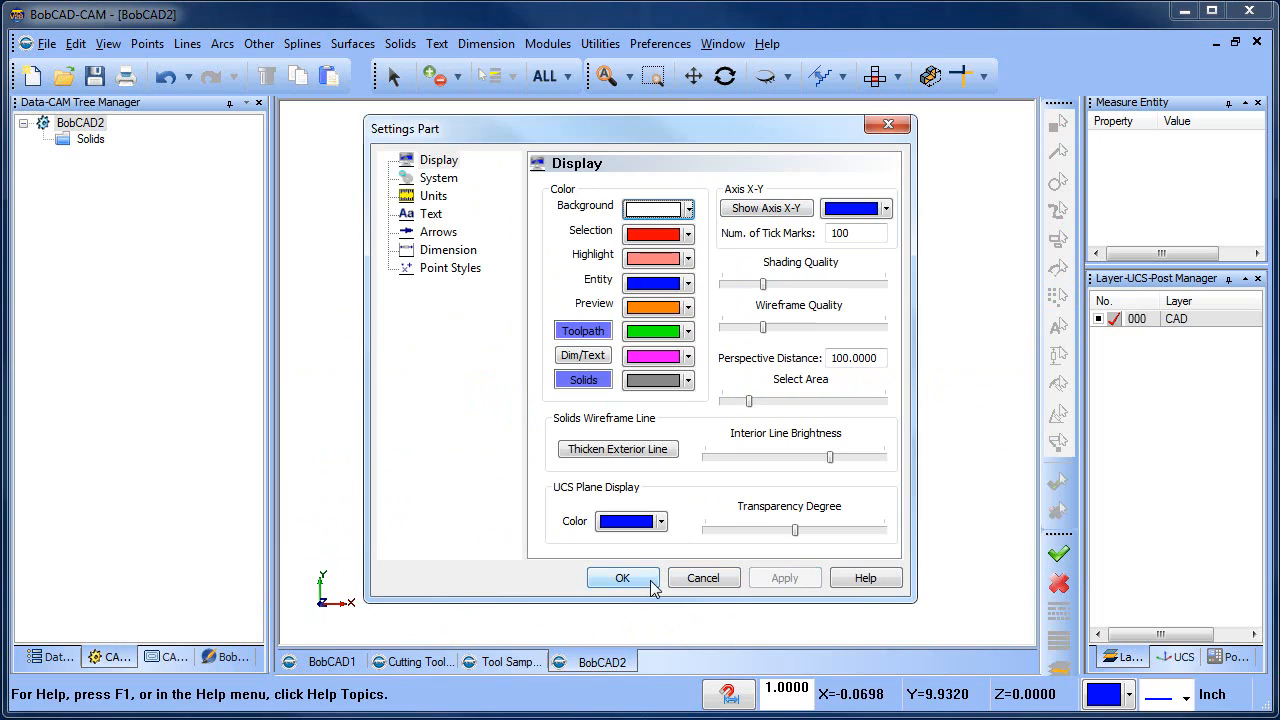
pyautogui.click(623, 578)
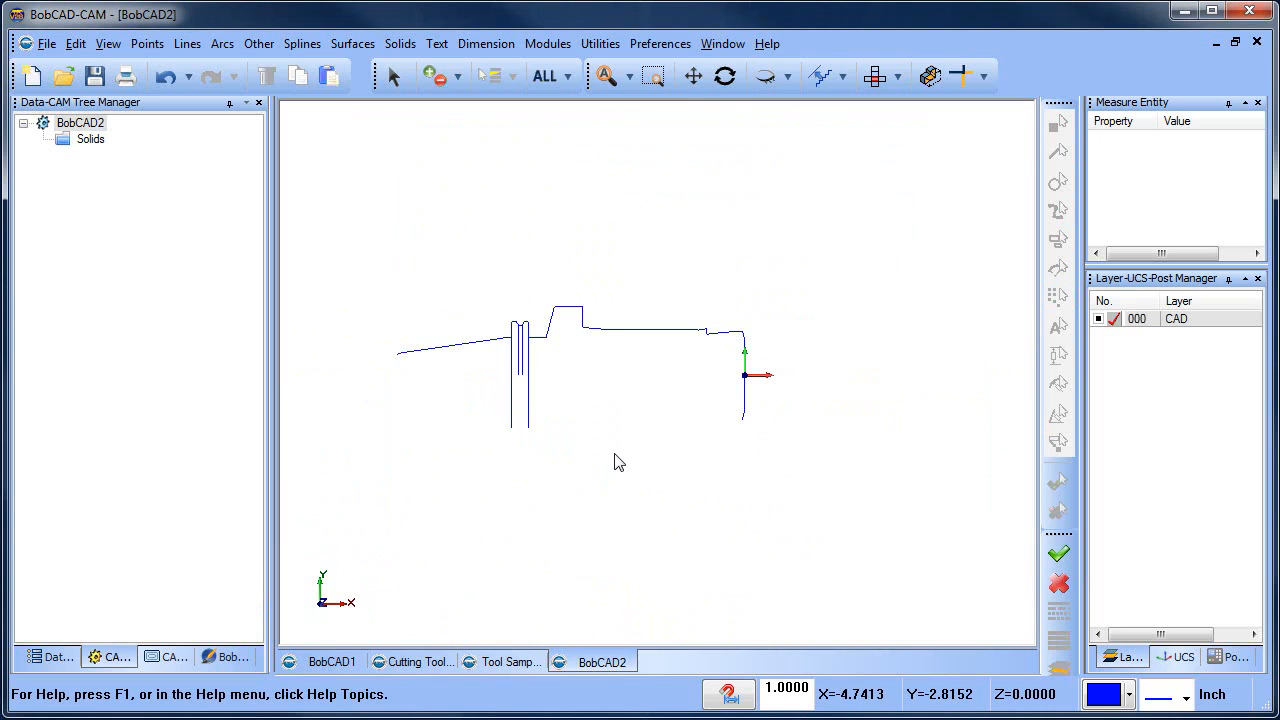
# - Use Quick Trim to remove the four vertical flange lines that extend below the upper profile
pyautogui.scroll(2, 614, 462)
pyautogui.scroll(2, 484, 302)
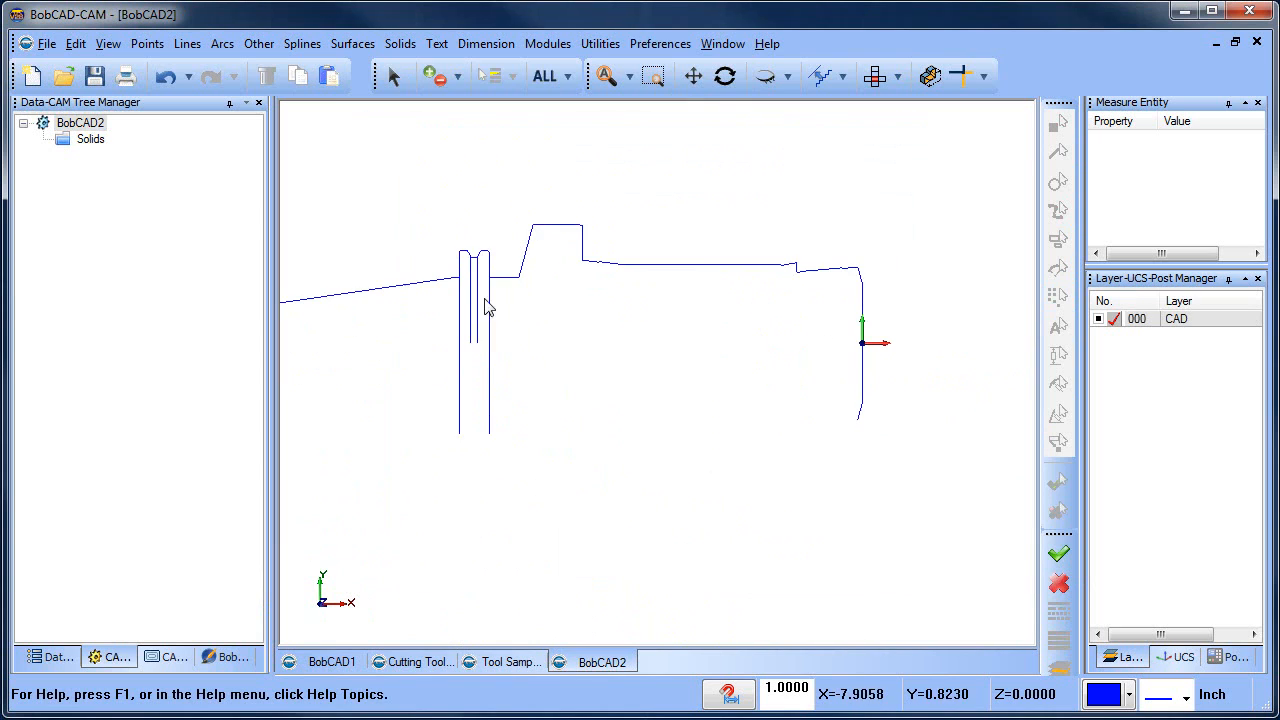
pyautogui.click(985, 76)
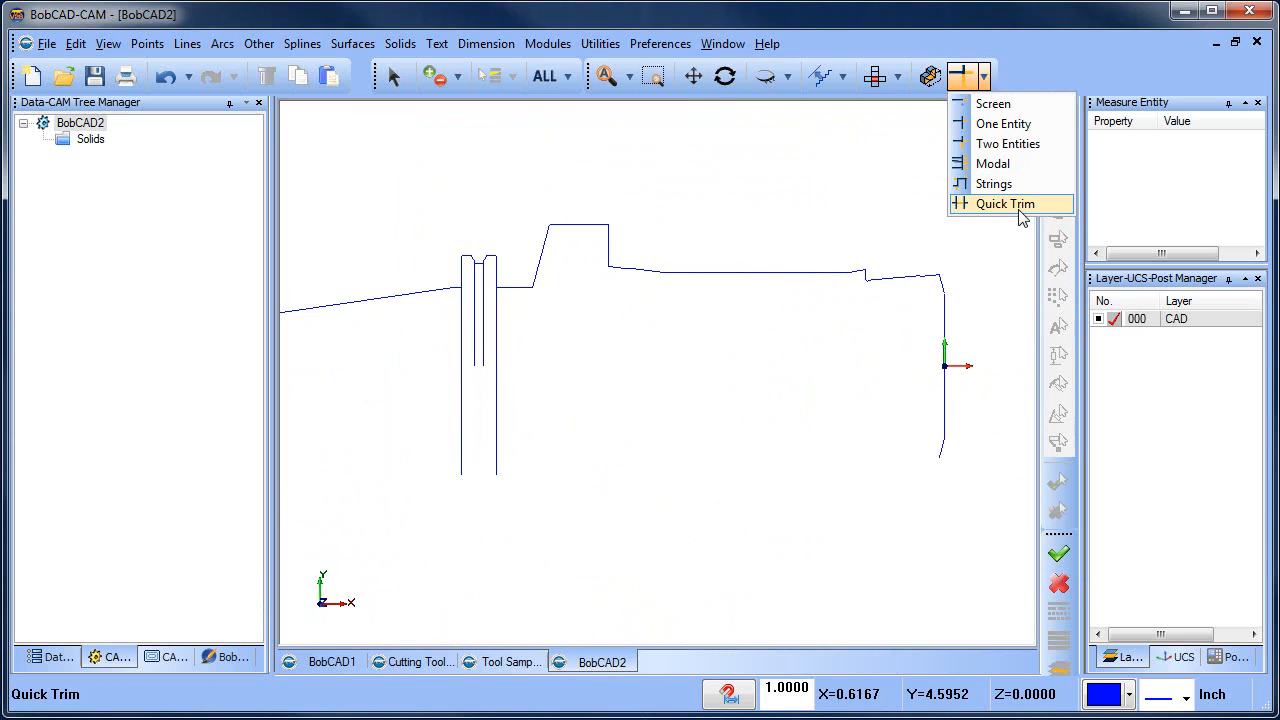
pyautogui.click(1005, 203)
pyautogui.scroll(2, 455, 305)
pyautogui.click(479, 295)
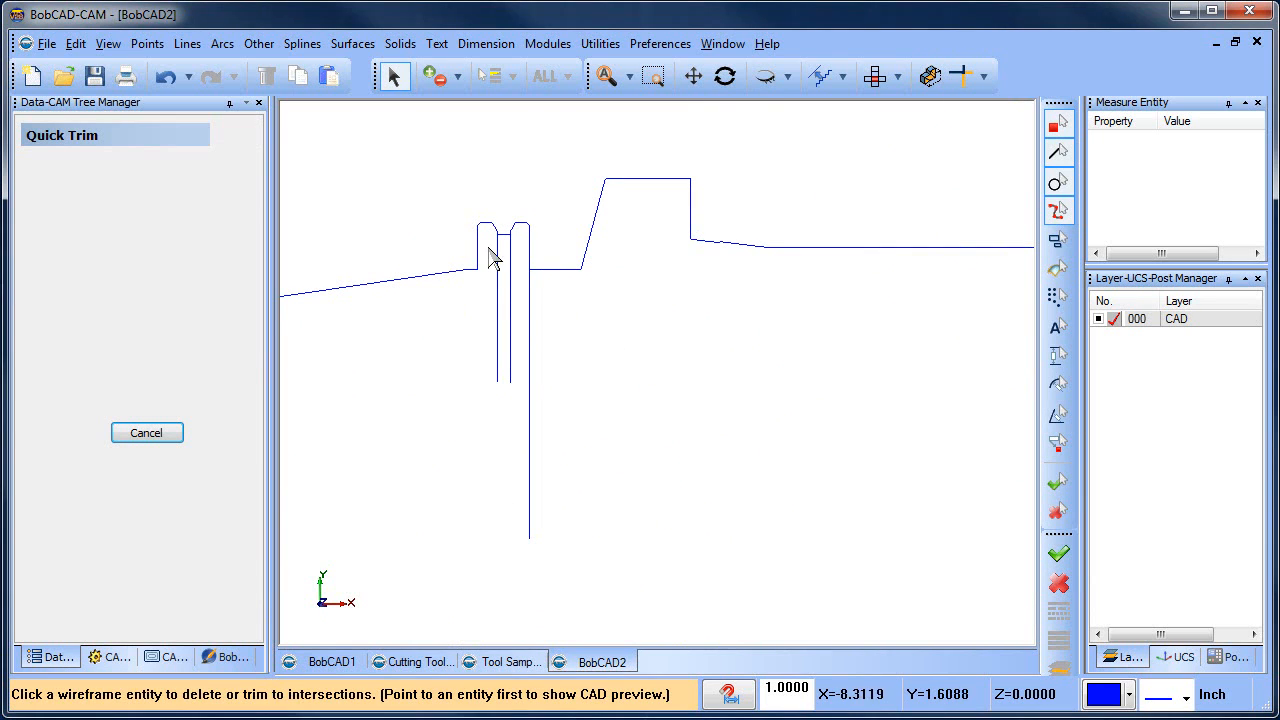
pyautogui.click(497, 256)
pyautogui.scroll(1, 505, 252)
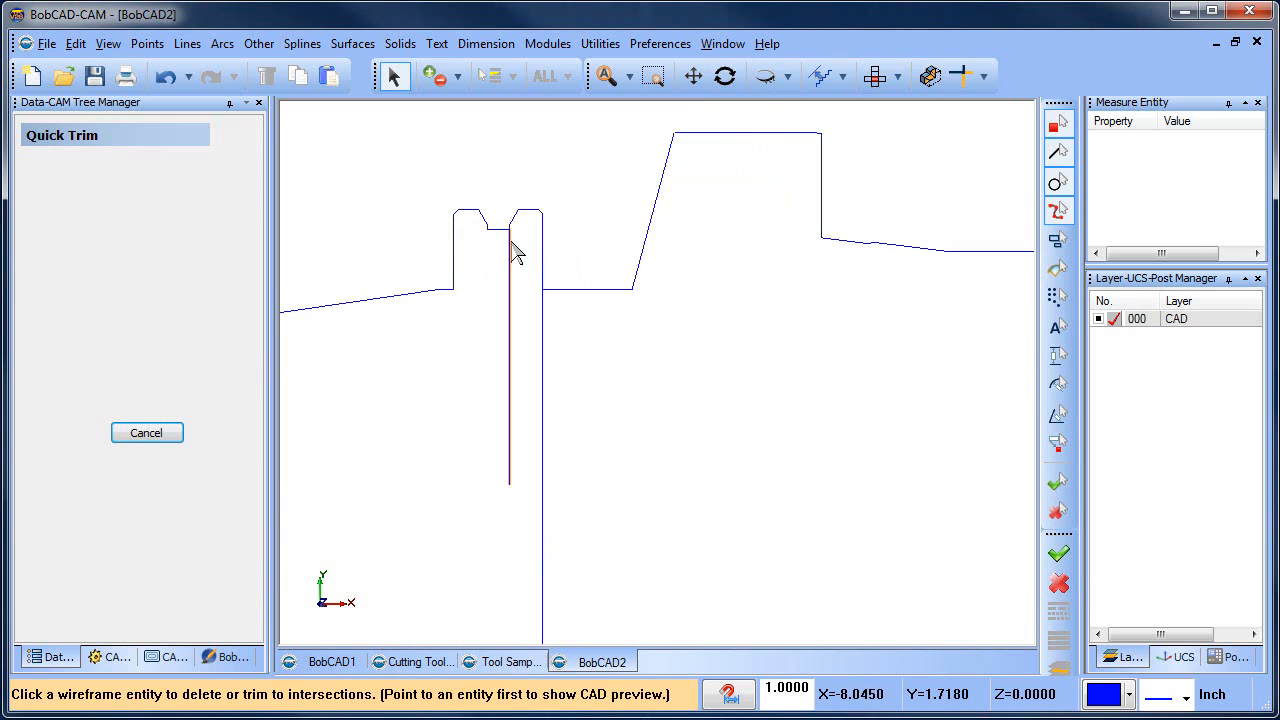
pyautogui.click(512, 252)
pyautogui.click(548, 330)
# - Trim away the vertical front face line and the lower insert's sloped edge, and end the trimming
pyautogui.scroll(-3, 569, 340)
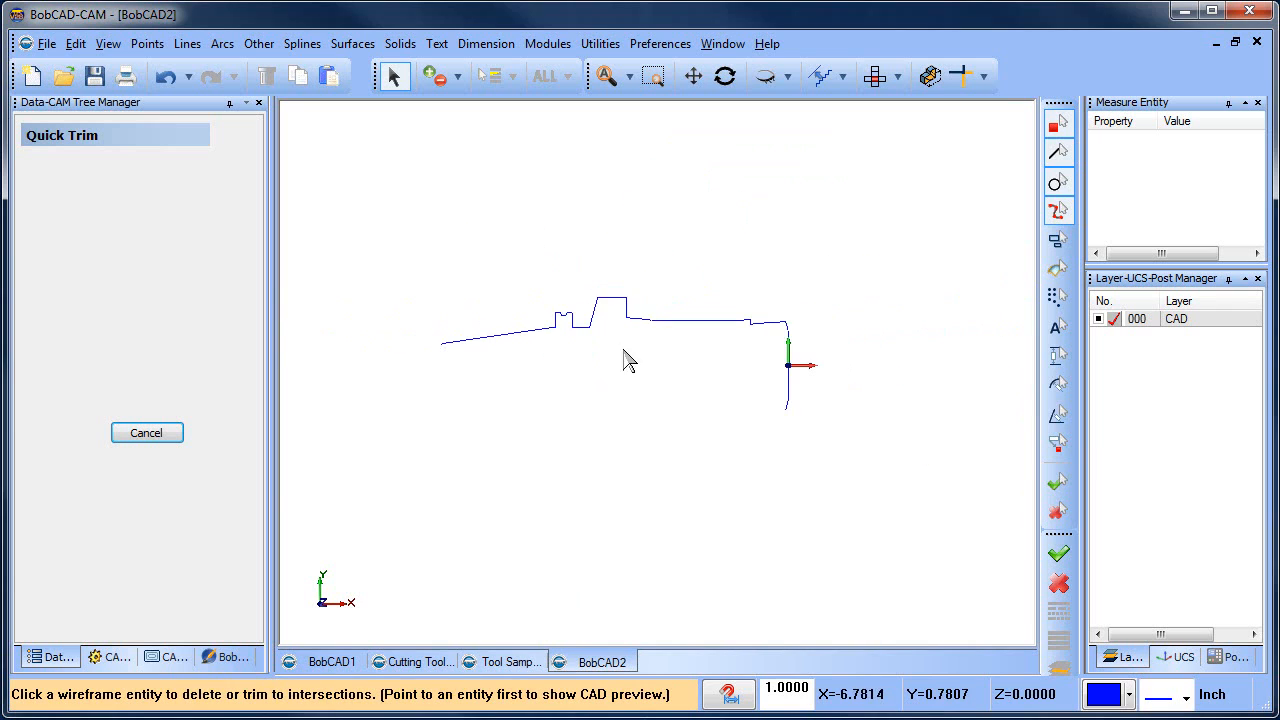
pyautogui.scroll(3, 789, 366)
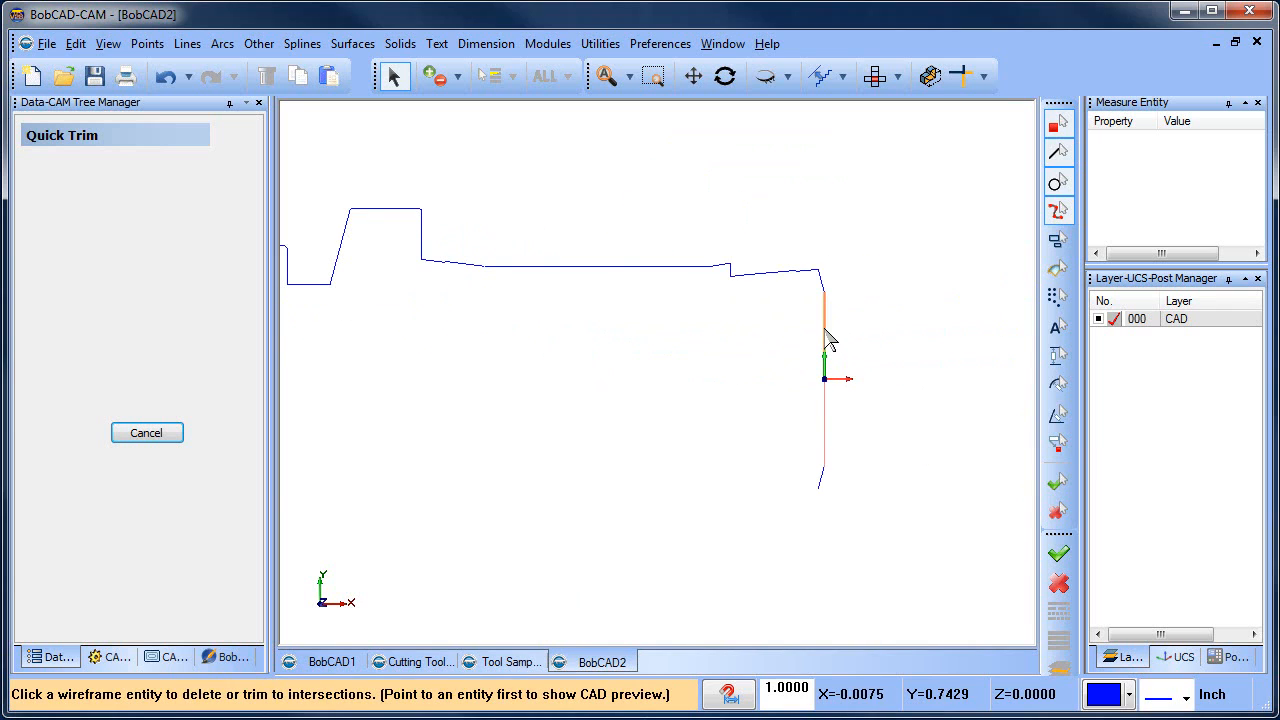
pyautogui.click(826, 338)
pyautogui.click(834, 468)
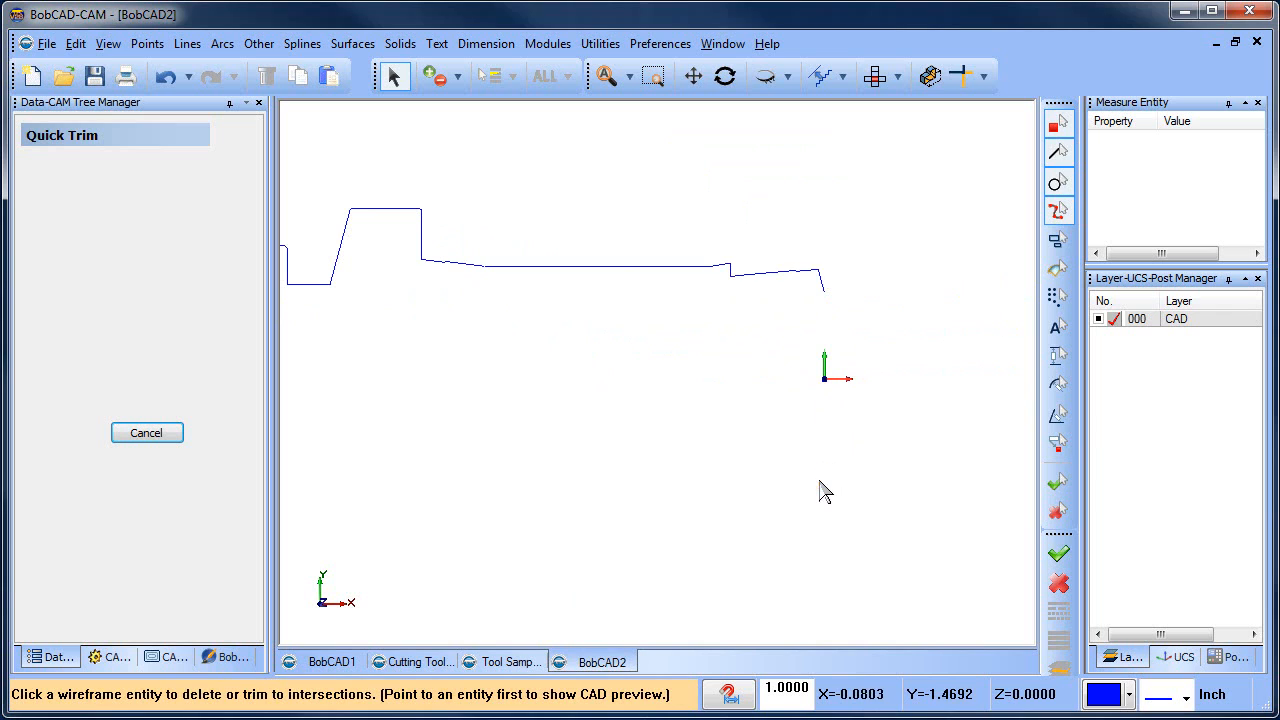
pyautogui.scroll(-3, 716, 380)
pyautogui.moveTo(674, 411); pyautogui.dragTo(840, 403, button='middle')
pyautogui.rightClick(473, 201)
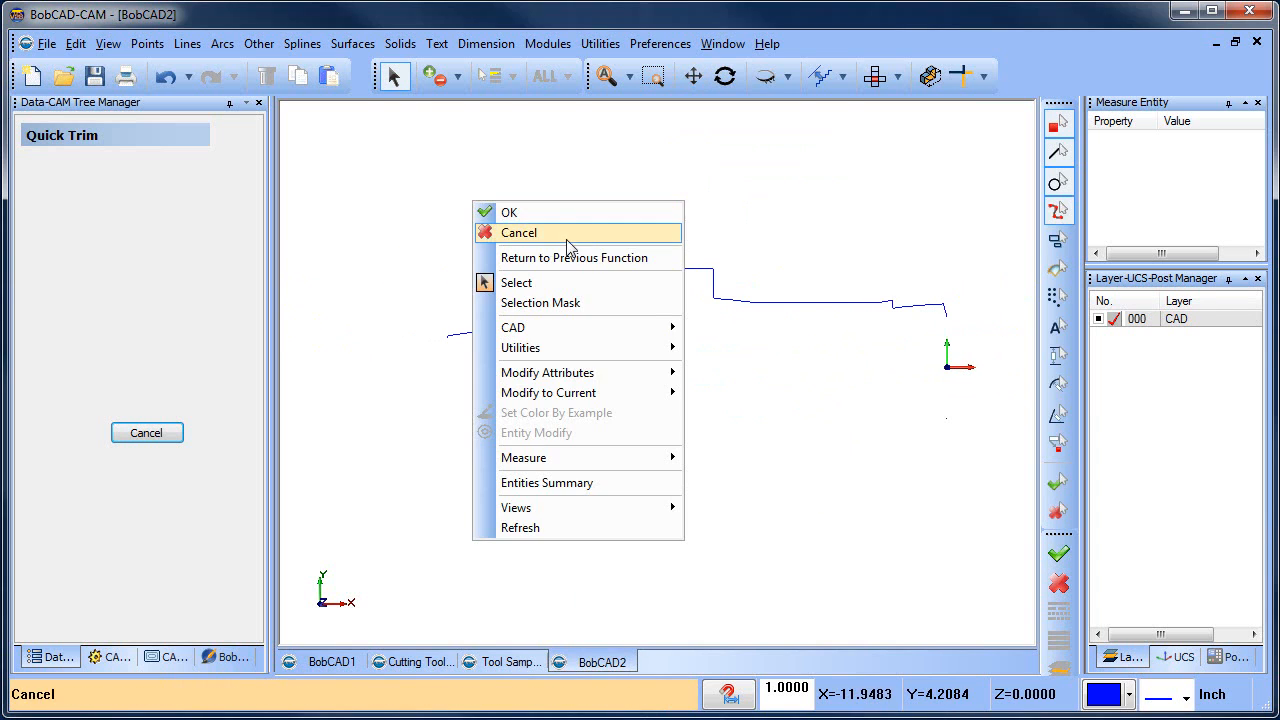
pyautogui.click(567, 238)
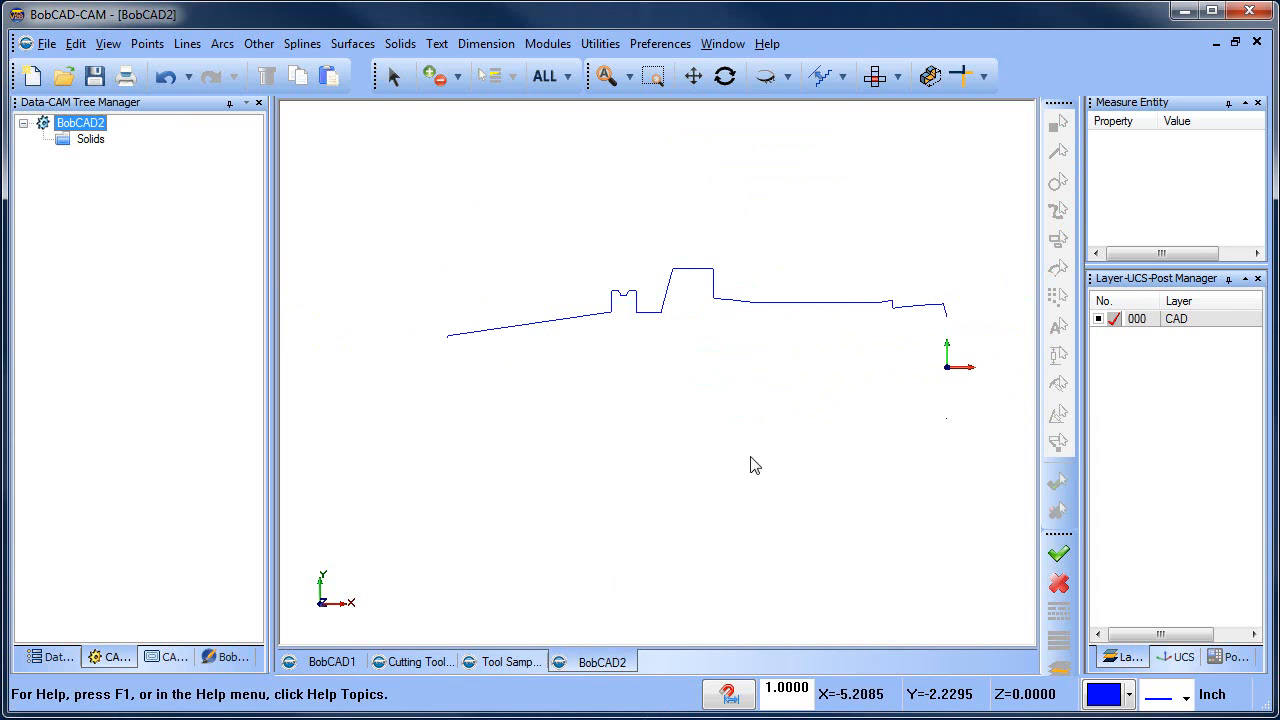
# - Add a new layer named Tool Profile
pyautogui.moveTo(855, 446); pyautogui.dragTo(745, 440, button='middle')
pyautogui.rightClick(1192, 322)
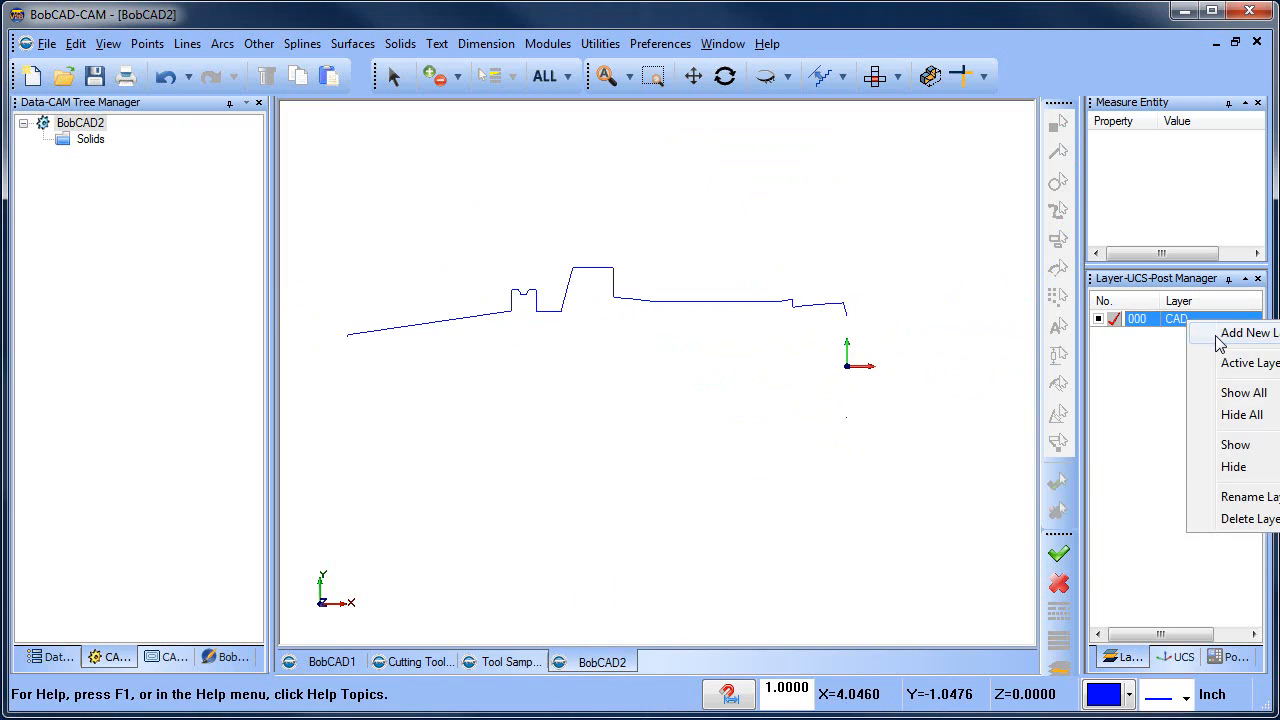
pyautogui.click(1218, 338)
pyautogui.write('Tool Profile')
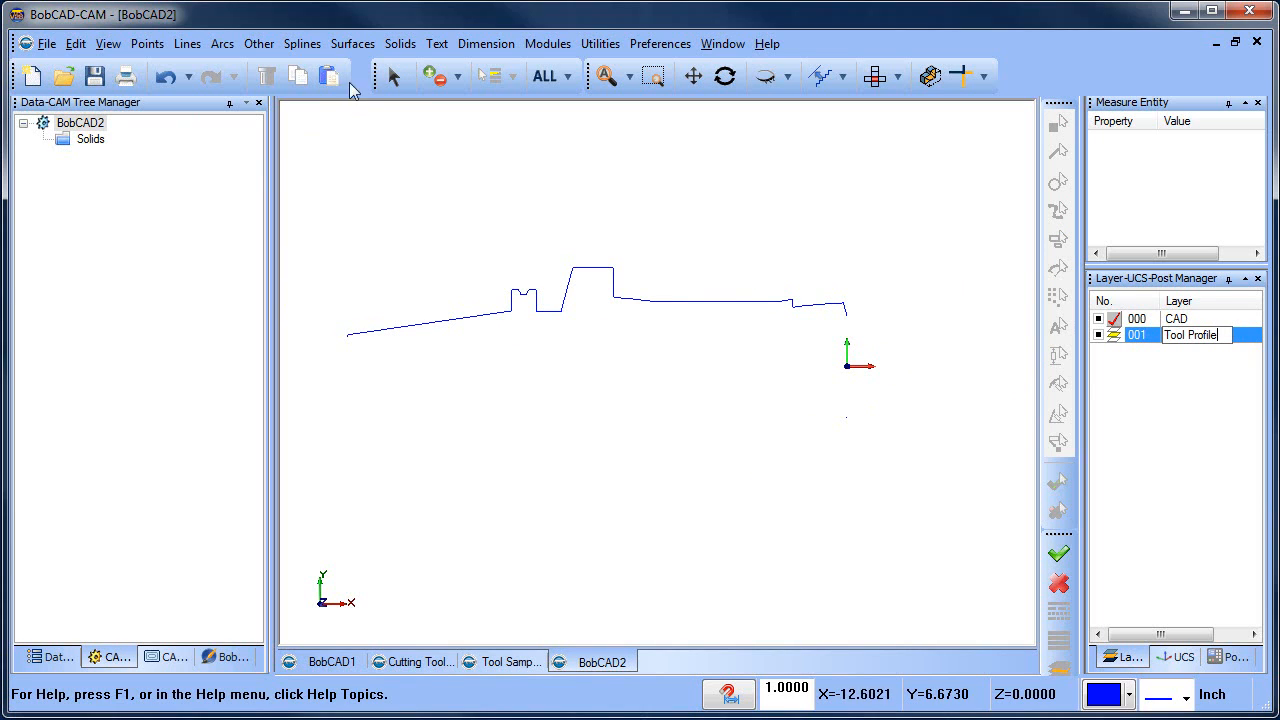
# - Move the whole trimmed profile to the Tool Profile layer and make the CAD layer active again
pyautogui.click(393, 76)
pyautogui.moveTo(336, 230); pyautogui.dragTo(922, 410)
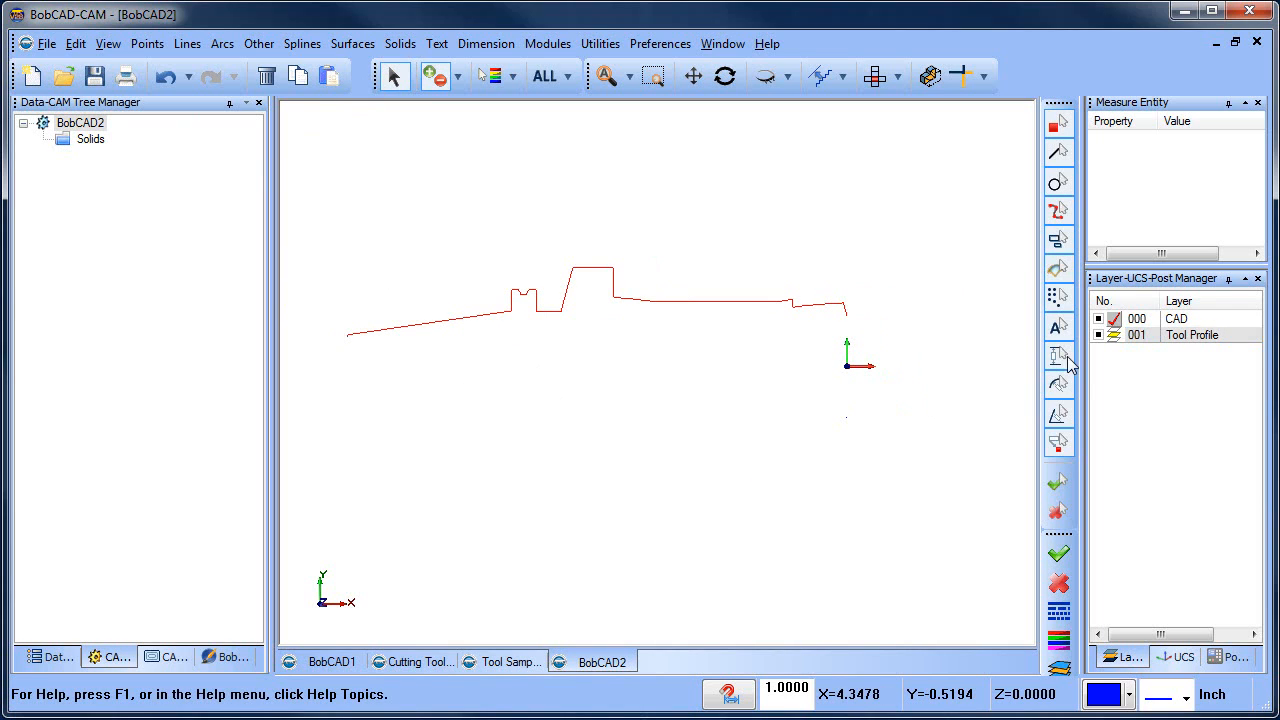
pyautogui.click(1112, 337)
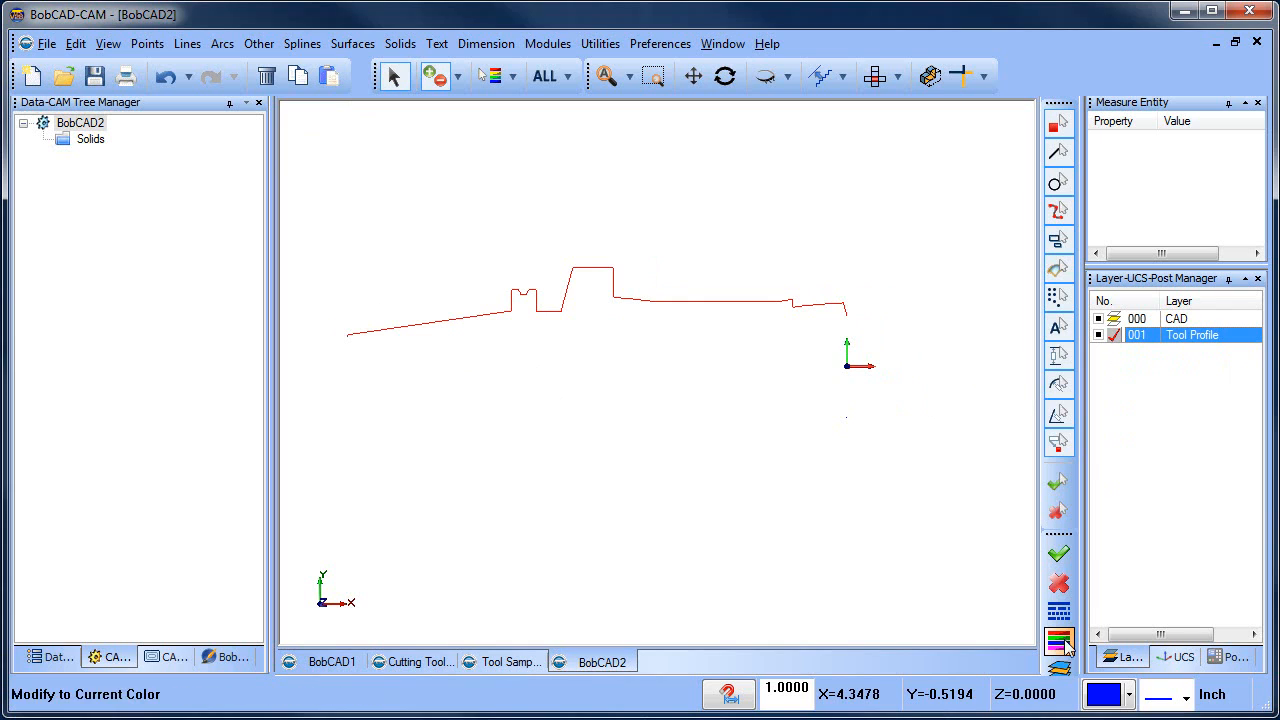
pyautogui.click(1059, 667)
pyautogui.click(1115, 319)
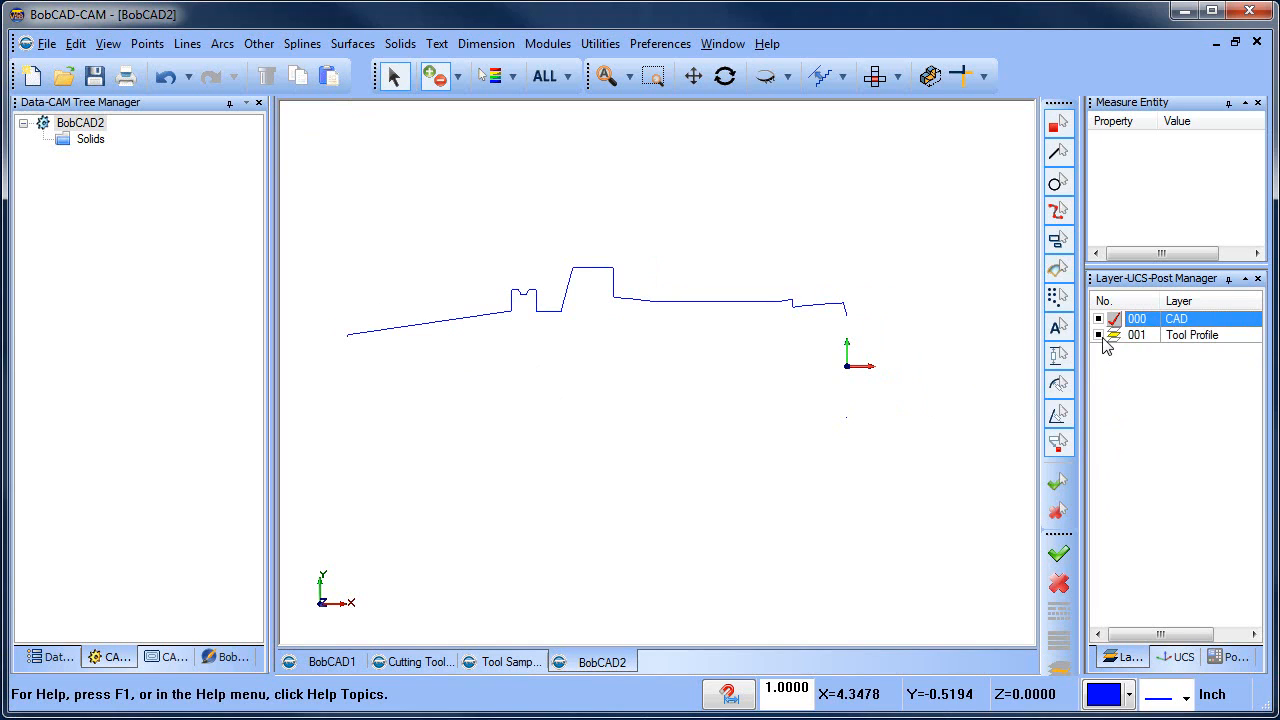
pyautogui.press('Escape')
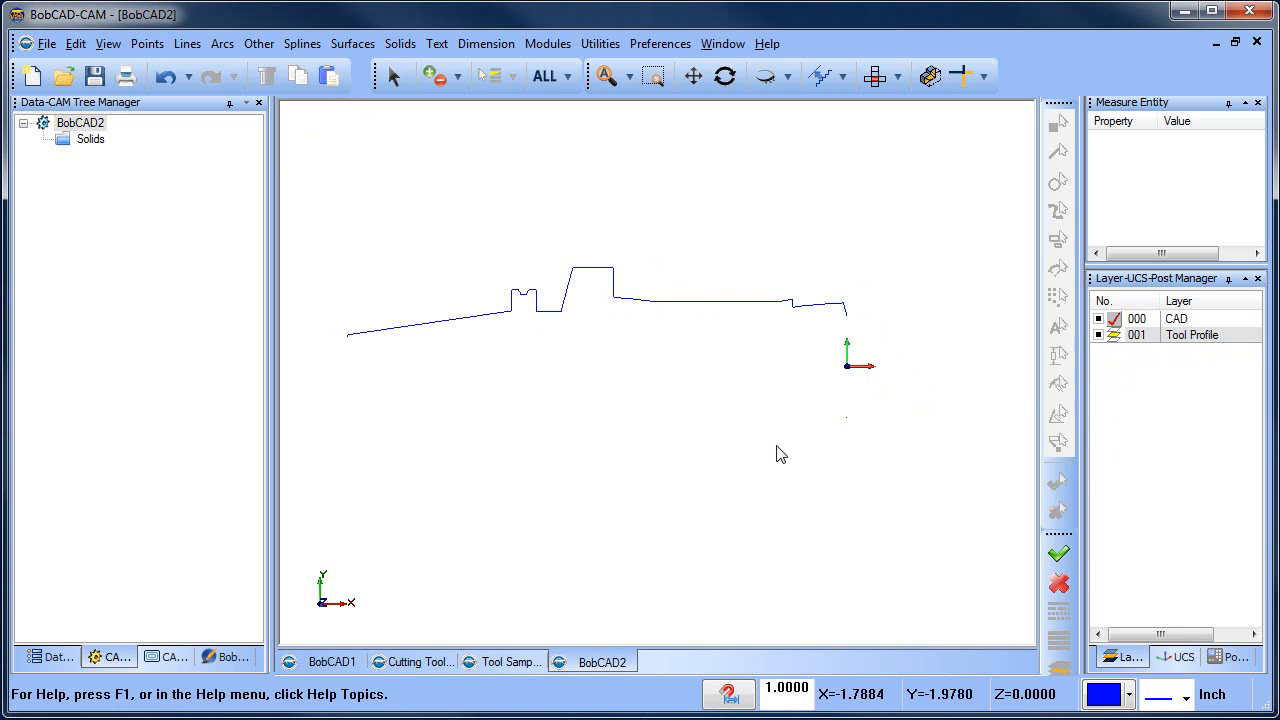
# - In the Cutting Tool Shop Print drawing, copy the horizontal shank line, the flute arc, the adjoining horizontal flute line and the vertical front face line
pyautogui.click(413, 662)
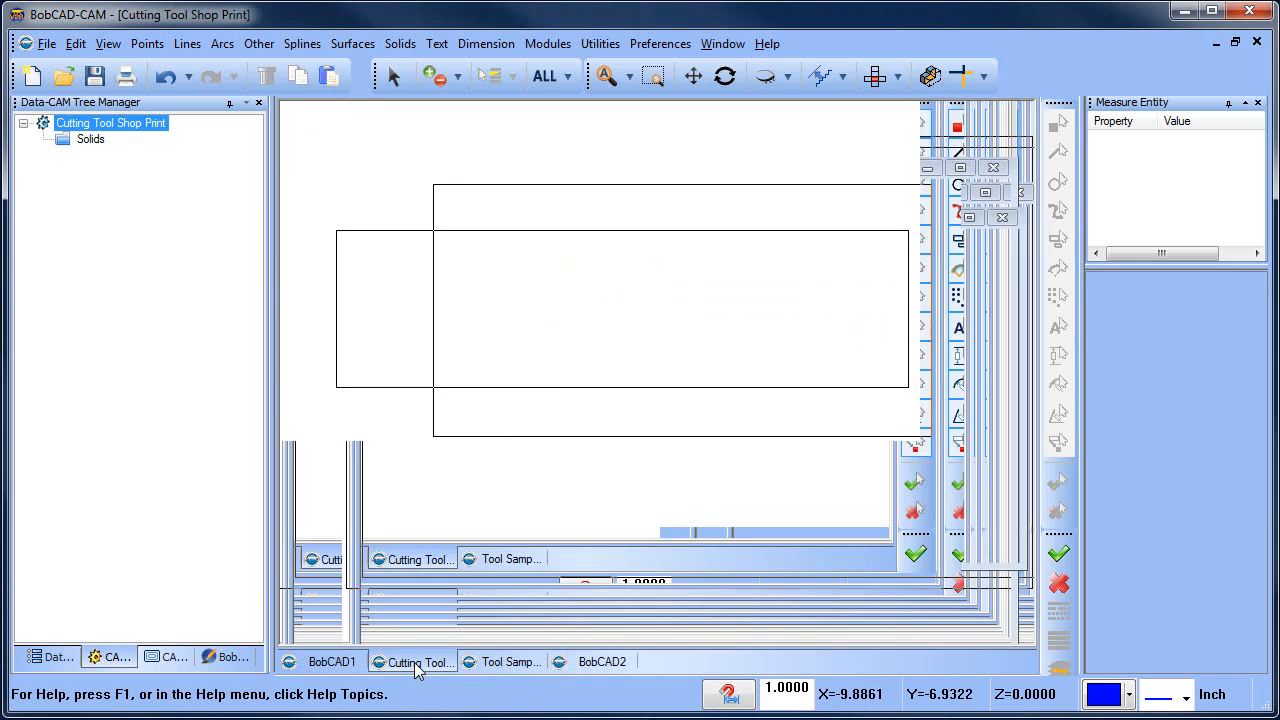
pyautogui.scroll(-10, 594, 357)
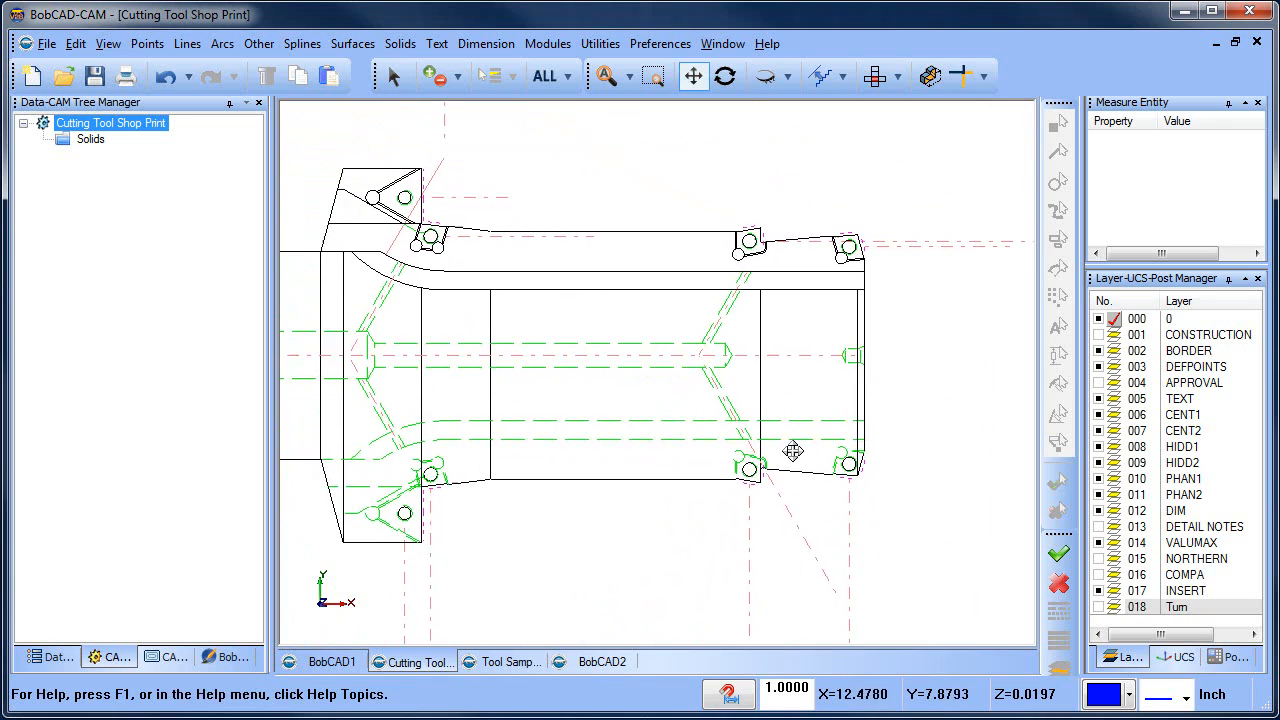
pyautogui.scroll(-1, 677, 421)
pyautogui.moveTo(680, 421); pyautogui.dragTo(776, 413, button='middle')
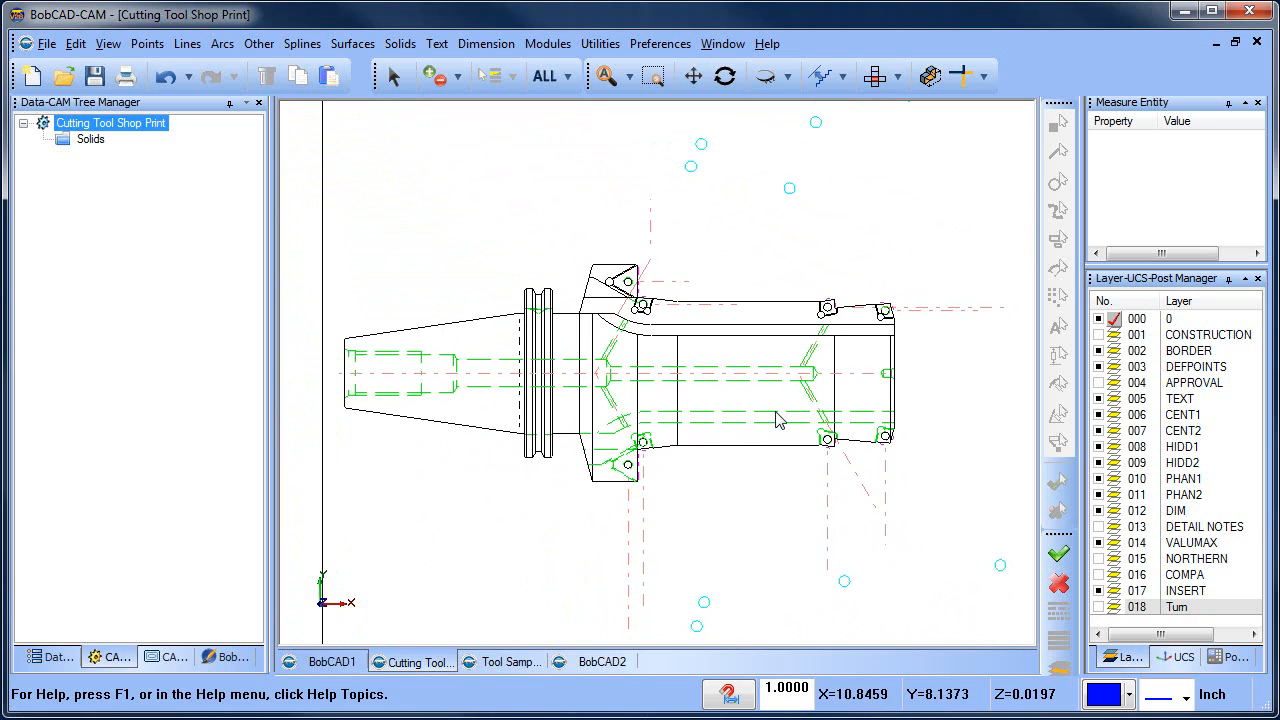
pyautogui.scroll(5, 630, 380)
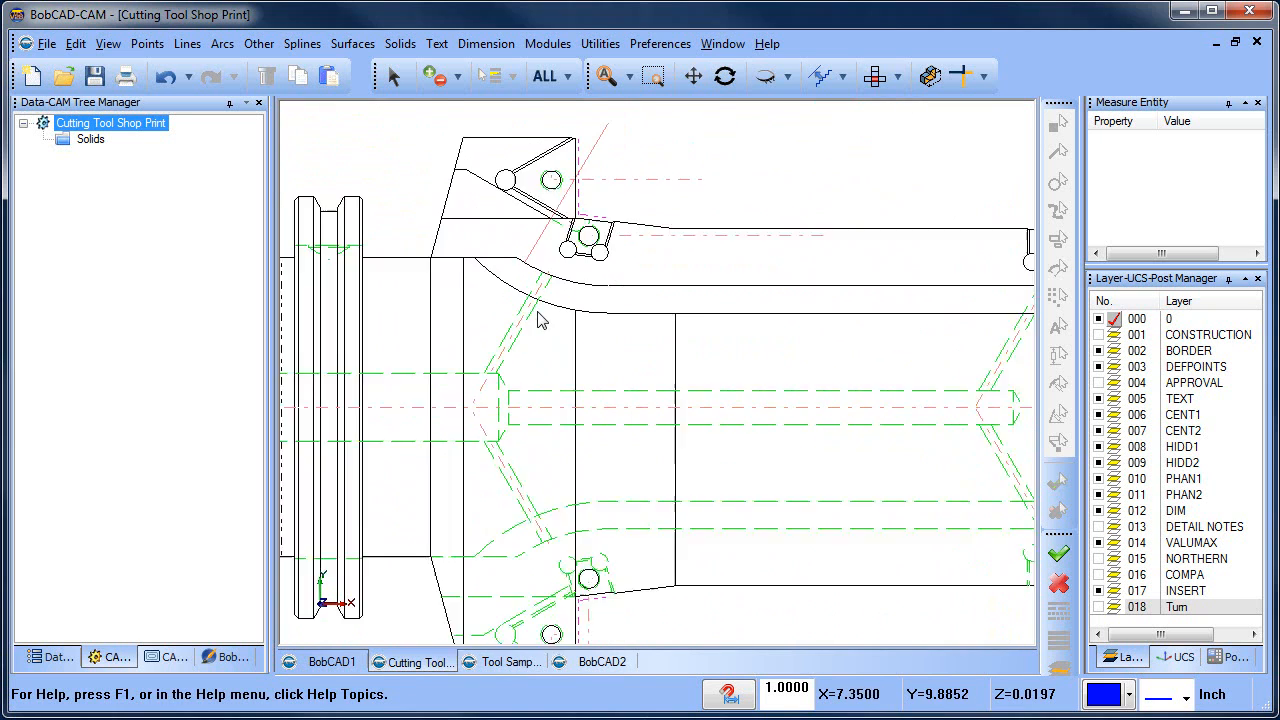
pyautogui.scroll(1, 538, 318)
pyautogui.click(393, 76)
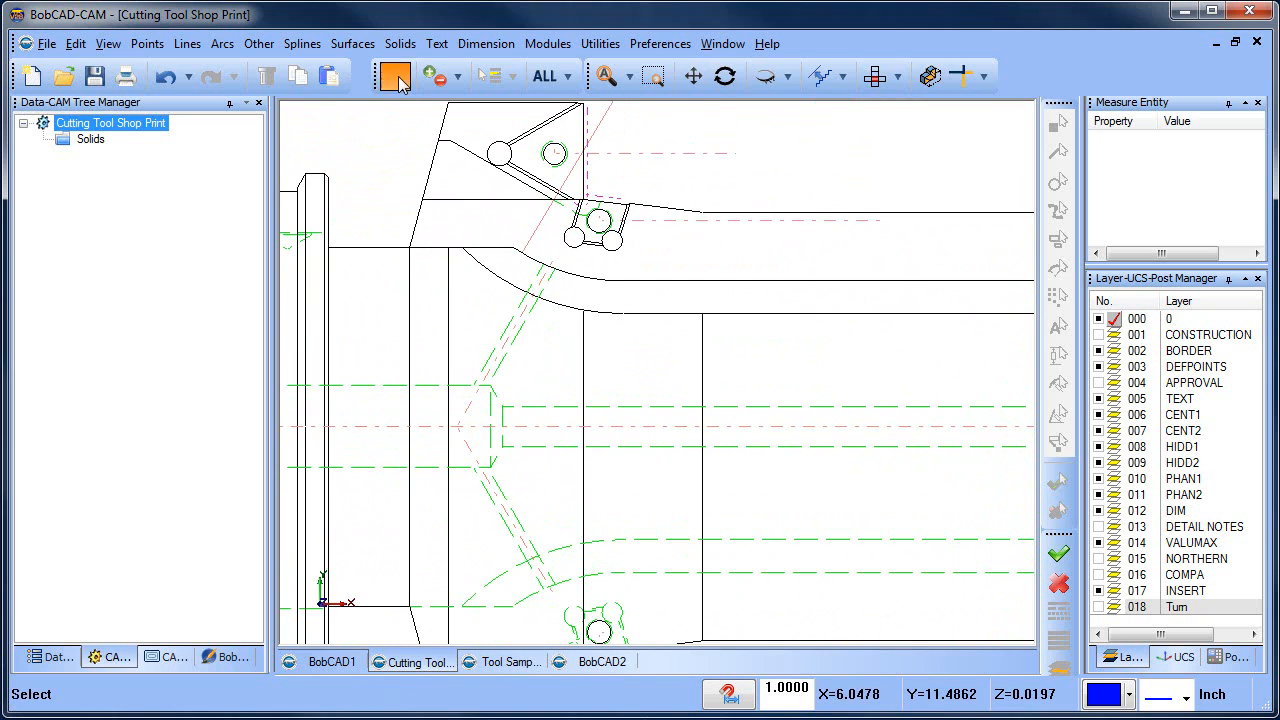
pyautogui.click(391, 248)
pyautogui.click(441, 251)
pyautogui.click(486, 268)
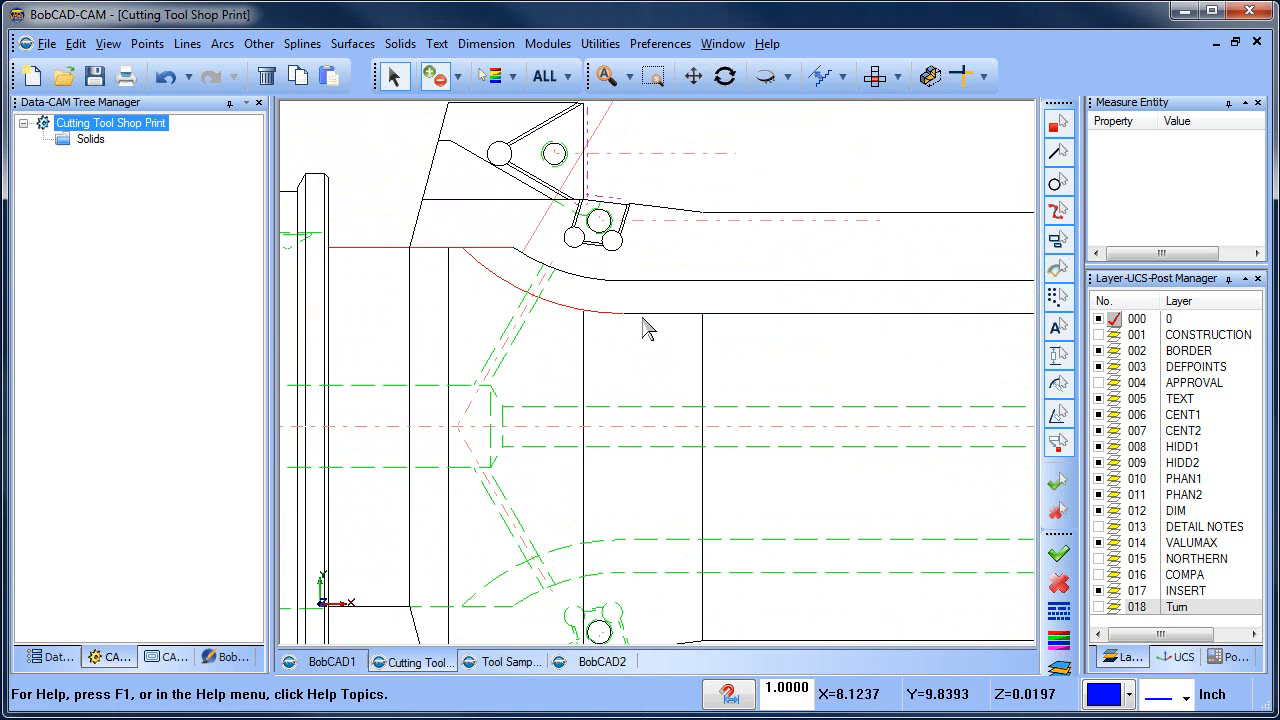
pyautogui.scroll(-4, 651, 323)
pyautogui.scroll(3, 748, 366)
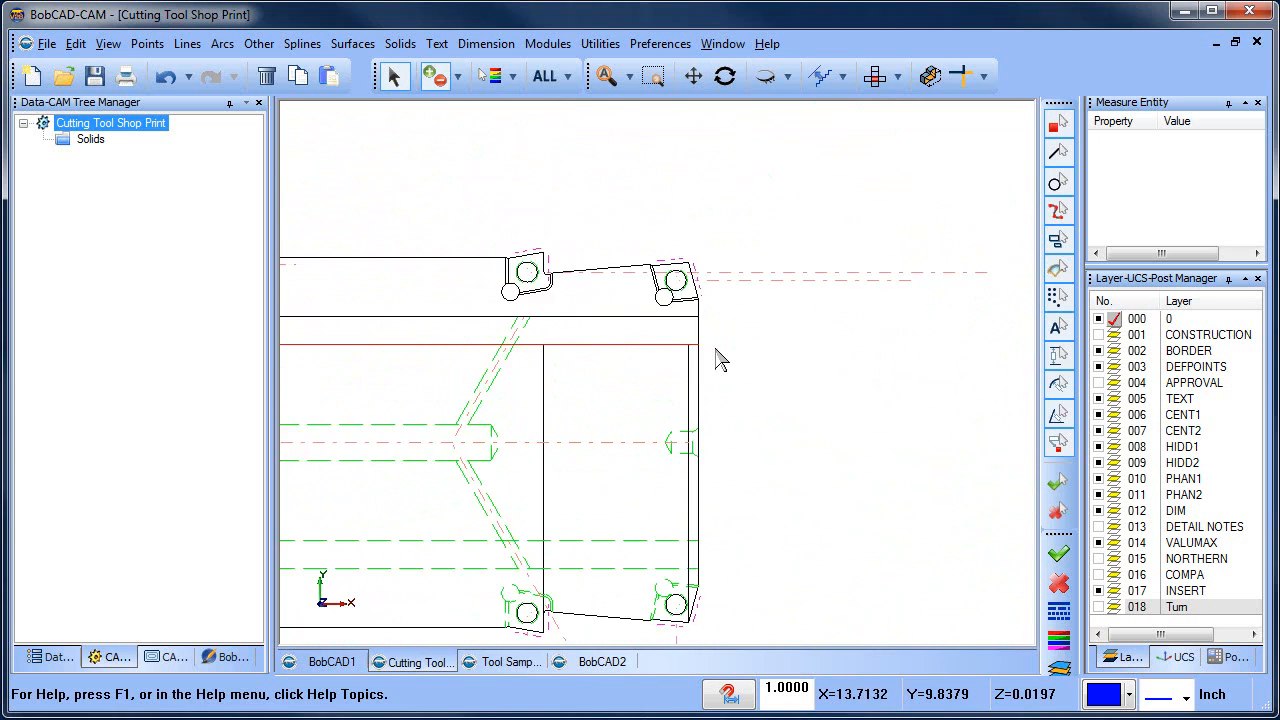
pyautogui.scroll(1, 722, 360)
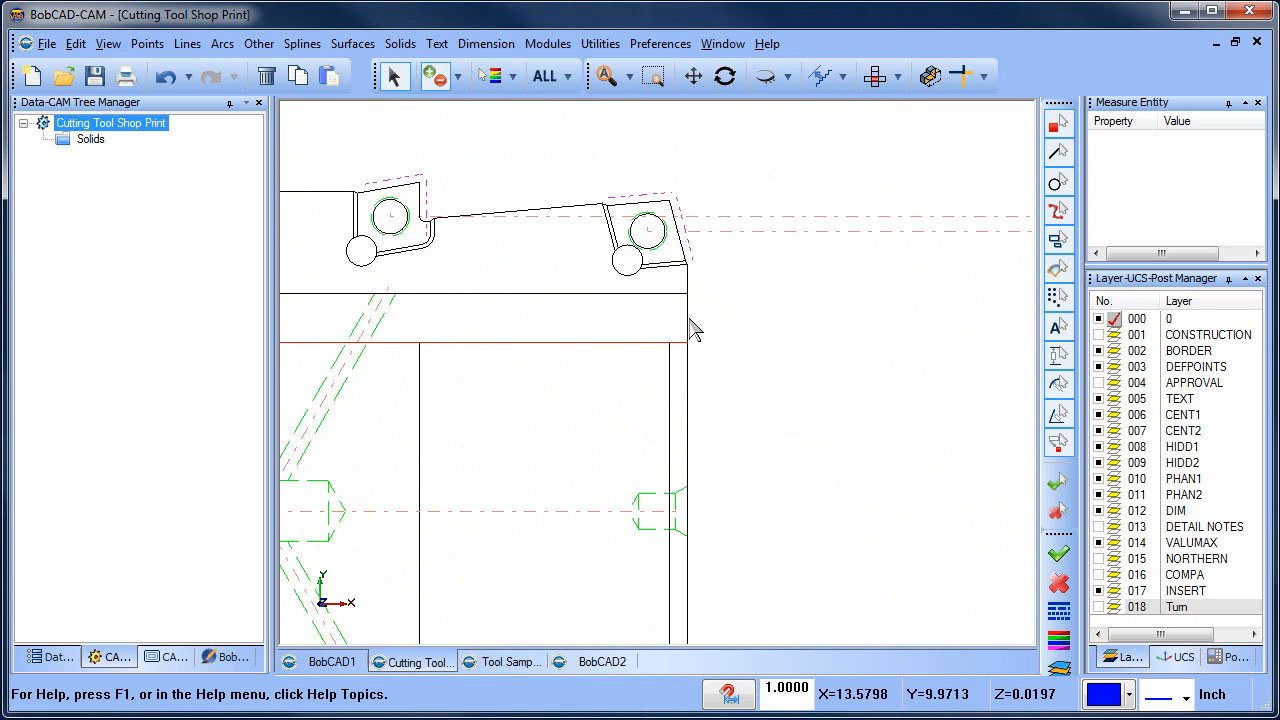
pyautogui.click(76, 44)
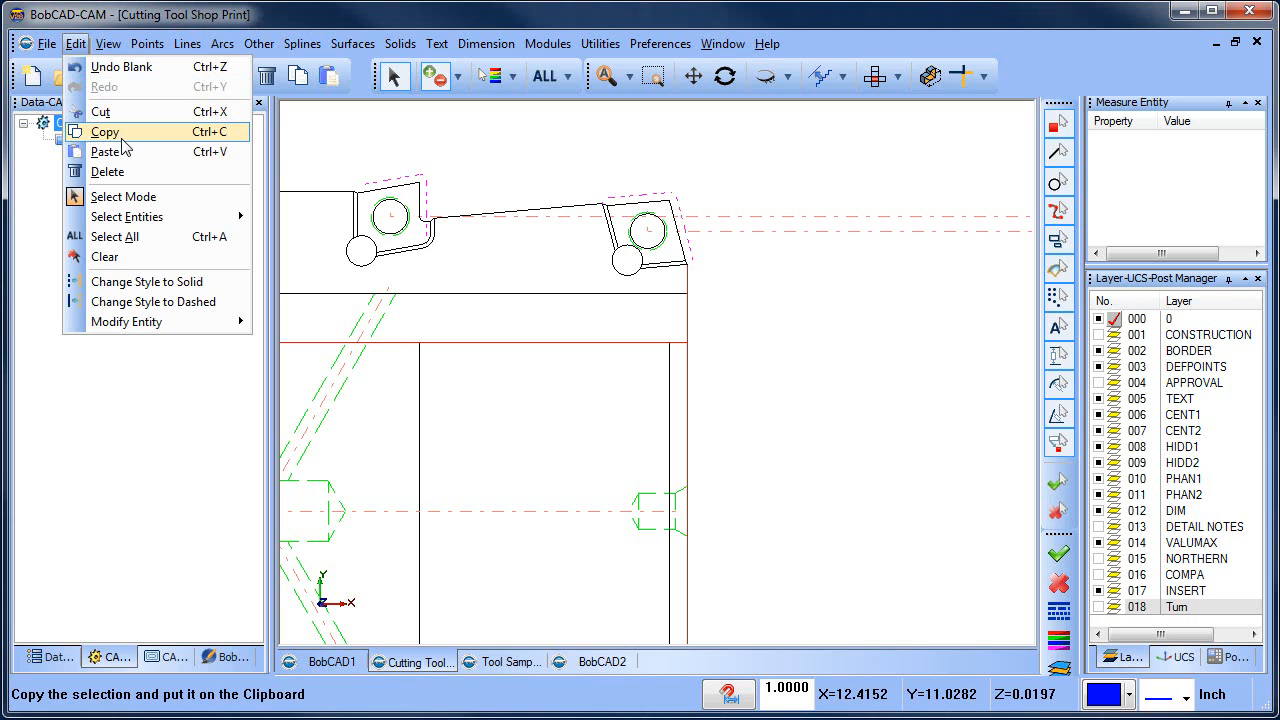
pyautogui.click(122, 140)
# - Paste the copied flute geometry into the BobCAD2 drawing
pyautogui.scroll(-4, 720, 380)
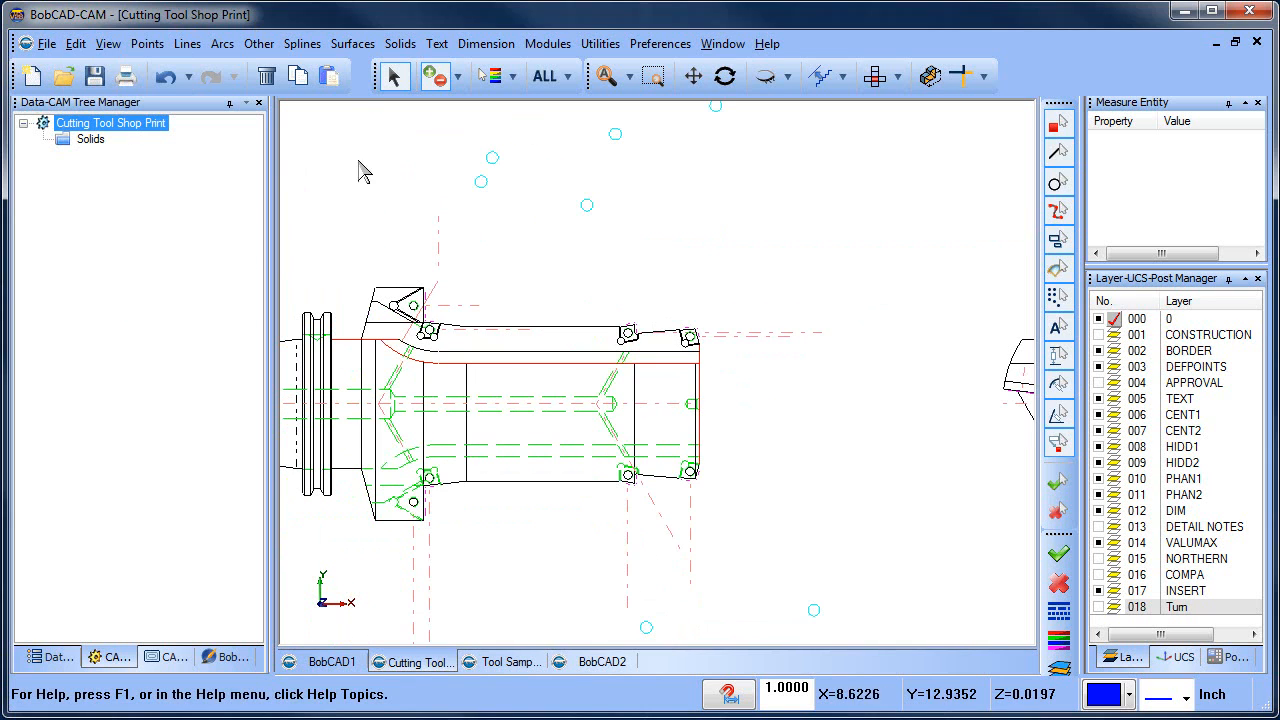
pyautogui.click(600, 662)
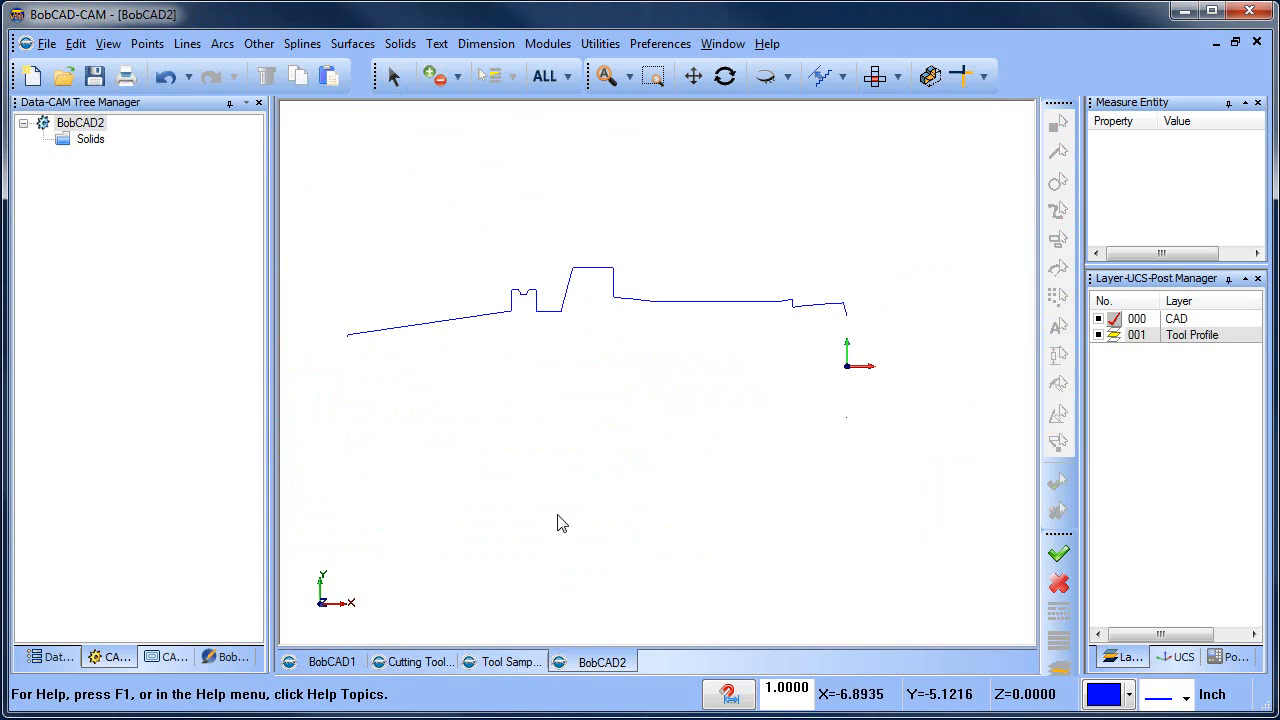
pyautogui.click(76, 43)
pyautogui.click(134, 152)
pyautogui.scroll(-7, 802, 232)
pyautogui.moveTo(810, 270); pyautogui.dragTo(560, 370, button='middle')
pyautogui.scroll(8, 731, 257)
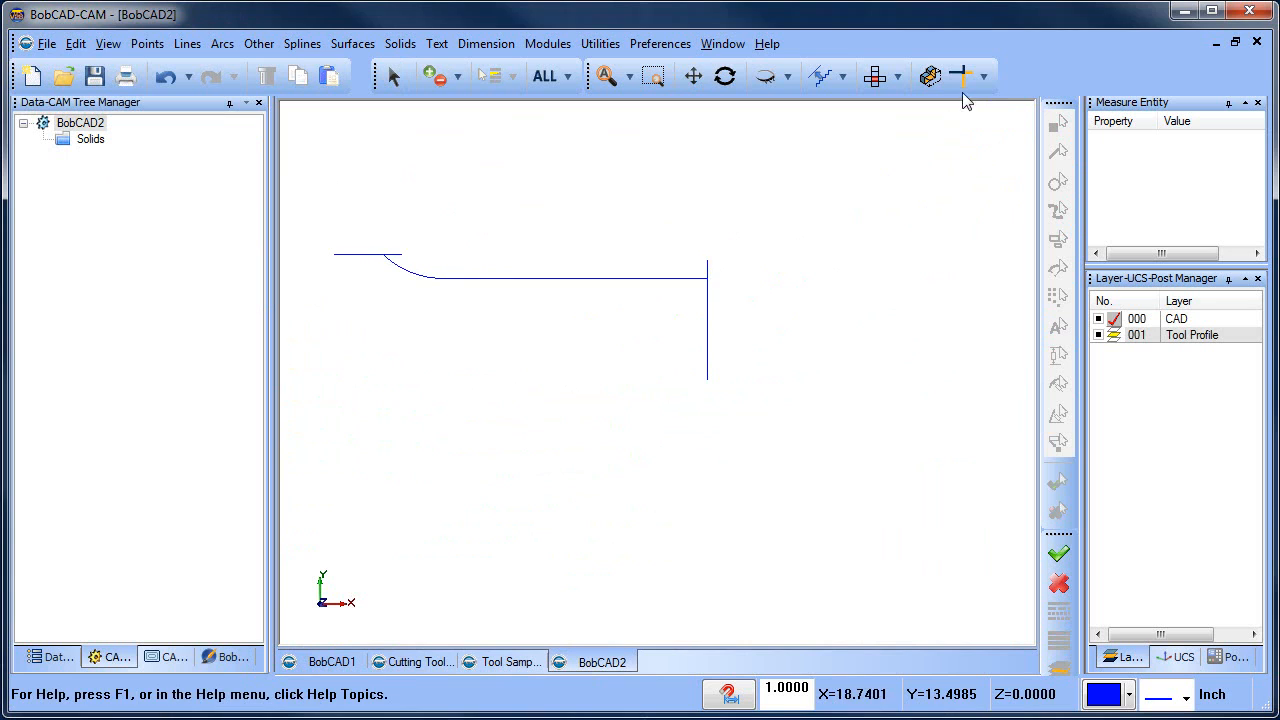
pyautogui.scroll(-1, 646, 252)
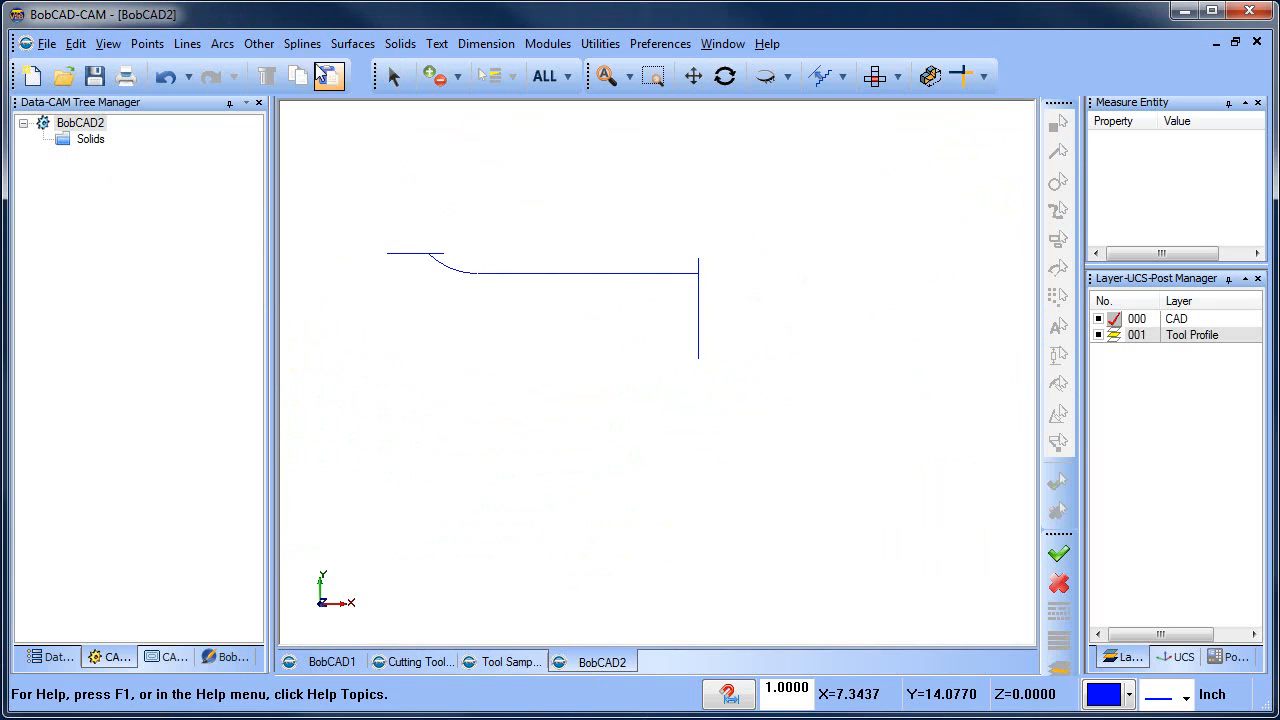
# - Place a point at 50 percent along the pasted vertical front face line
pyautogui.click(145, 44)
pyautogui.click(195, 206)
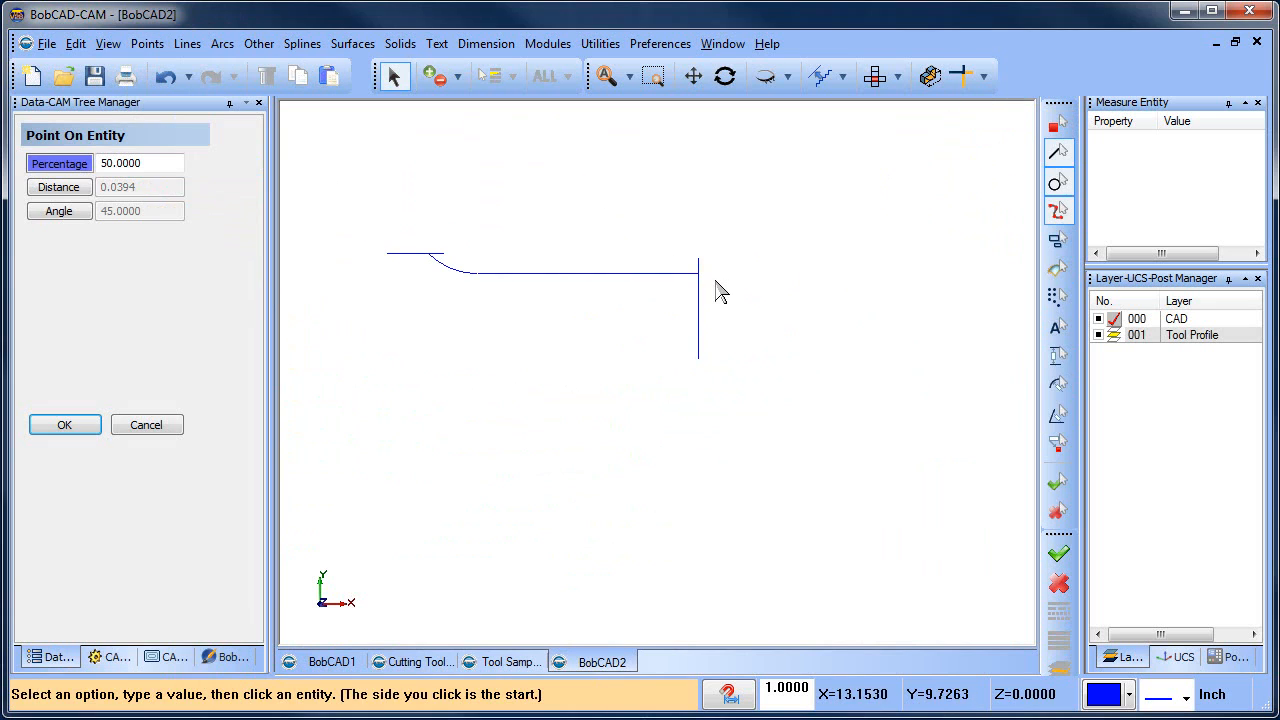
pyautogui.click(699, 310)
pyautogui.rightClick(805, 296)
pyautogui.click(825, 321)
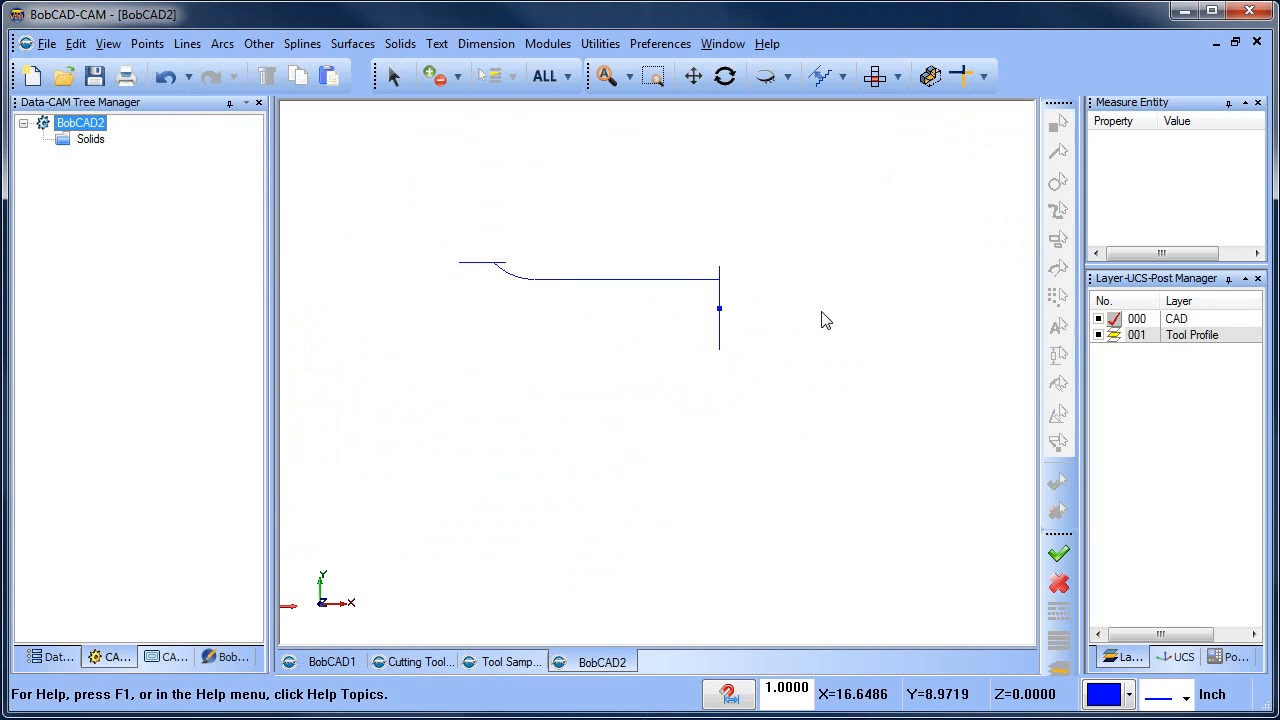
# - Hide the Tool Profile layer
pyautogui.scroll(-2, 815, 318)
pyautogui.moveTo(751, 386); pyautogui.dragTo(780, 342, button='middle')
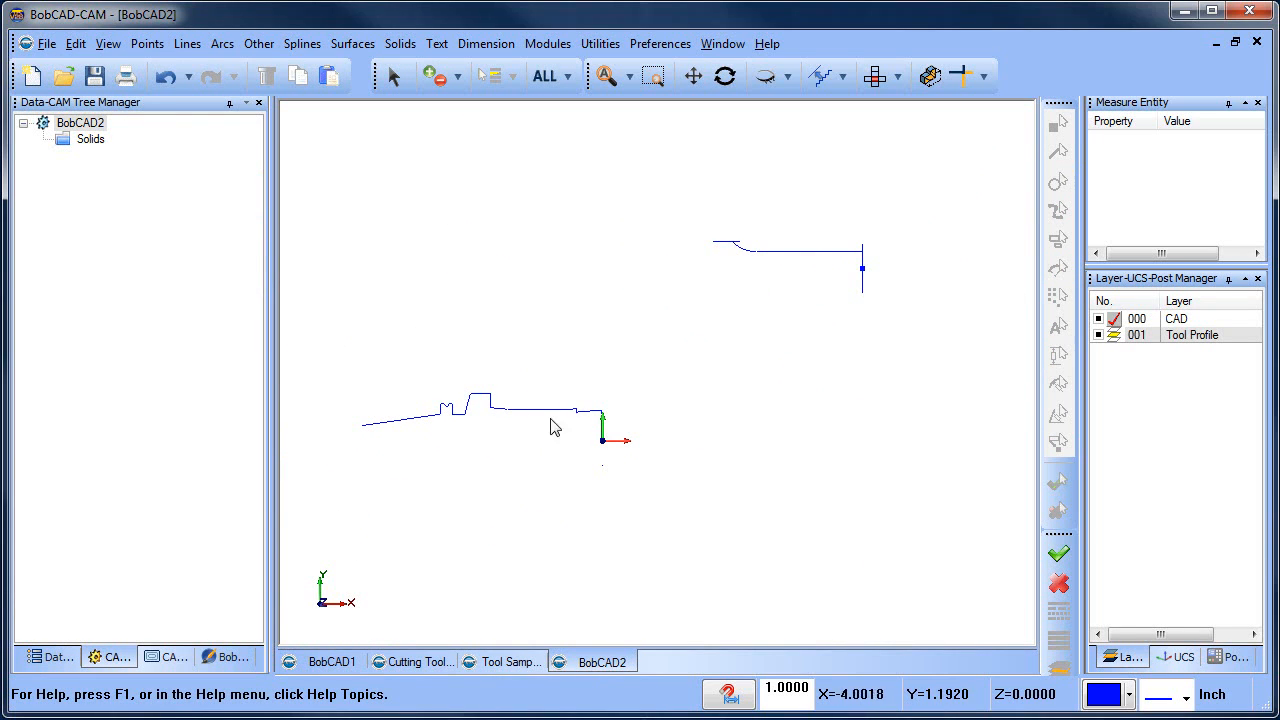
pyautogui.click(1099, 336)
# - Translate all visible flute geometry from the front face line's midpoint to the origin at X 0, Y 0, Z 0
pyautogui.click(600, 44)
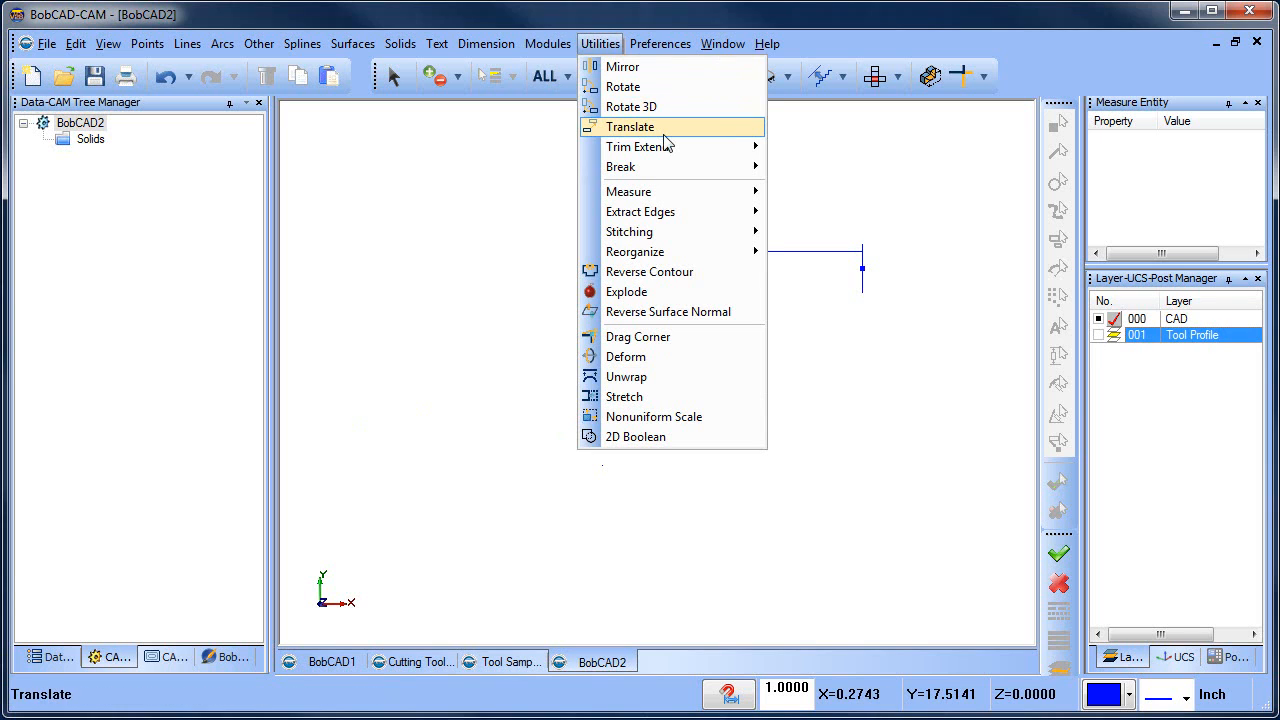
pyautogui.click(640, 128)
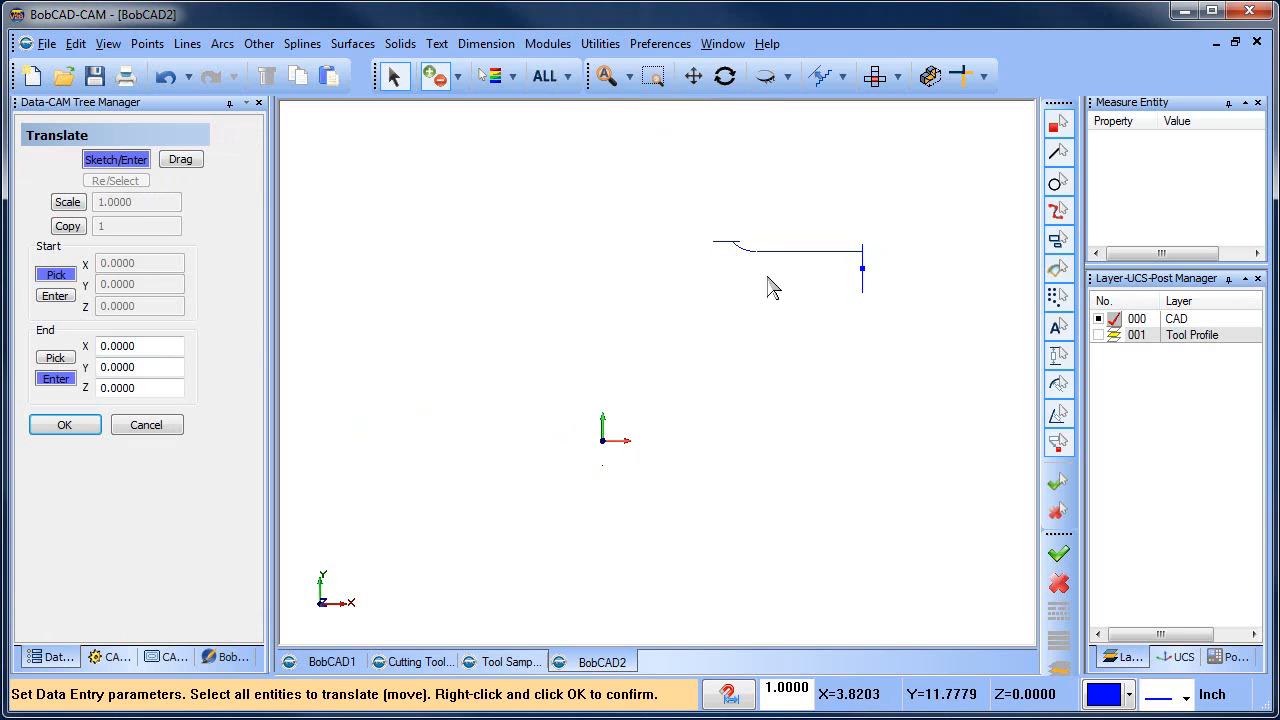
pyautogui.hotkey('ctrl', 'a')
pyautogui.rightClick(934, 380)
pyautogui.click(965, 394)
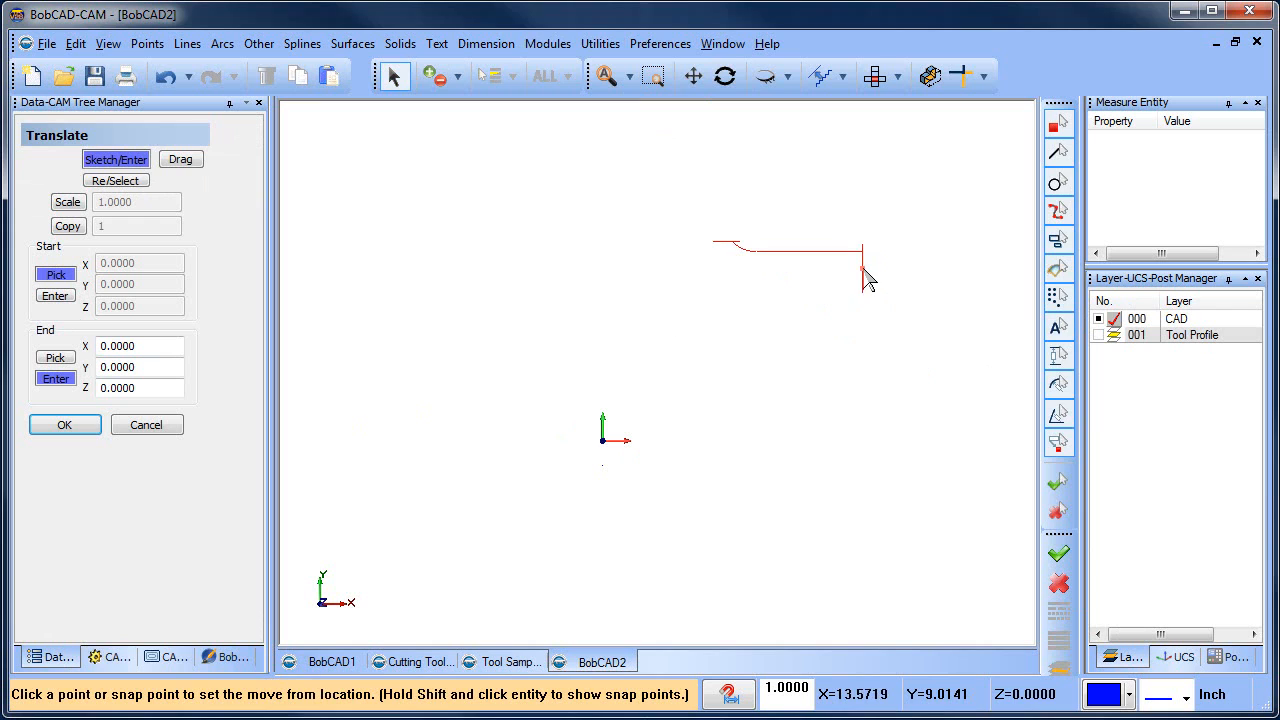
pyautogui.click(863, 271)
pyautogui.rightClick(688, 296)
pyautogui.click(720, 325)
pyautogui.scroll(1, 629, 363)
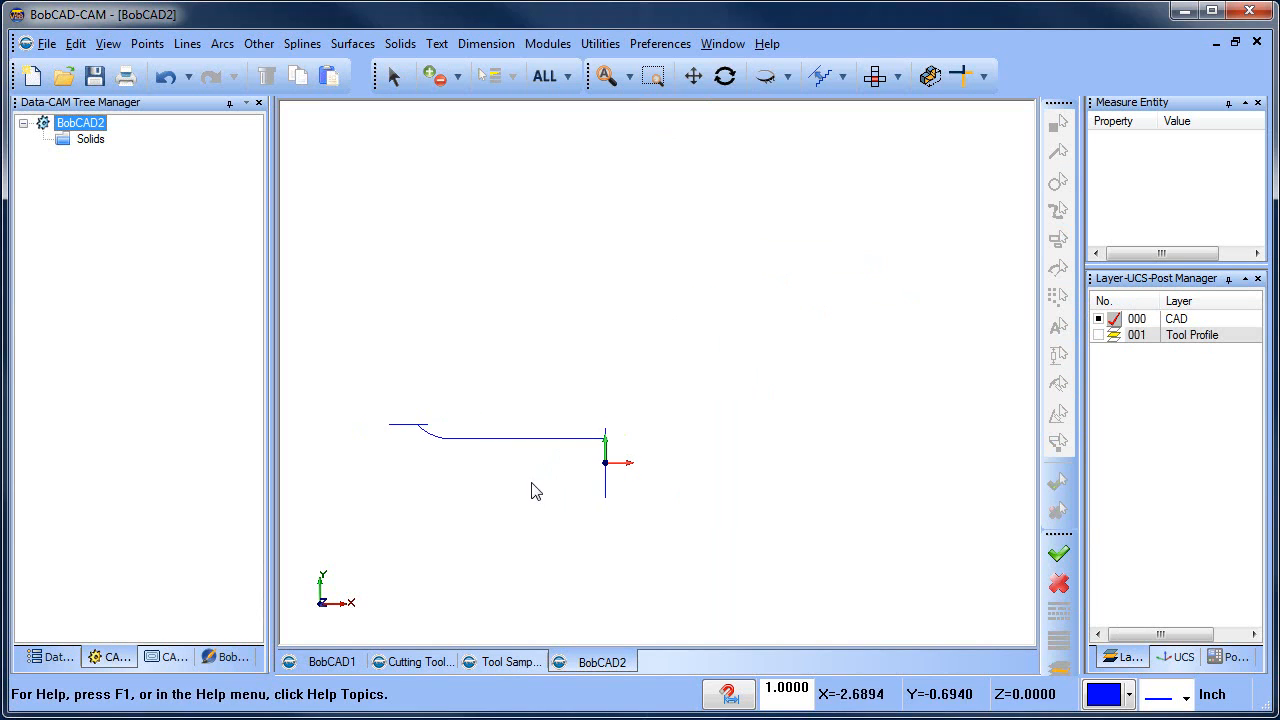
# - Use Quick Trim to remove the vertical front face line and the shank line's overhang past the flute arc
pyautogui.moveTo(535, 491); pyautogui.dragTo(663, 391, button='middle')
pyautogui.scroll(2, 660, 393)
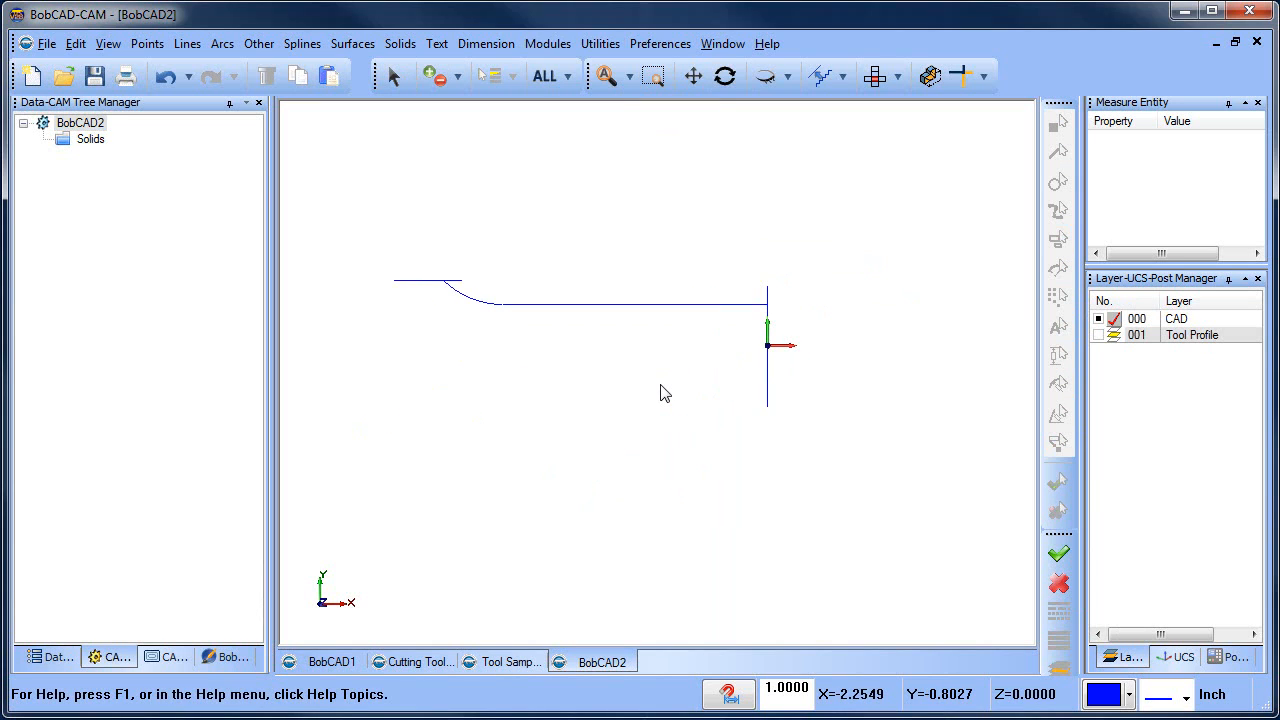
pyautogui.click(984, 76)
pyautogui.click(1000, 203)
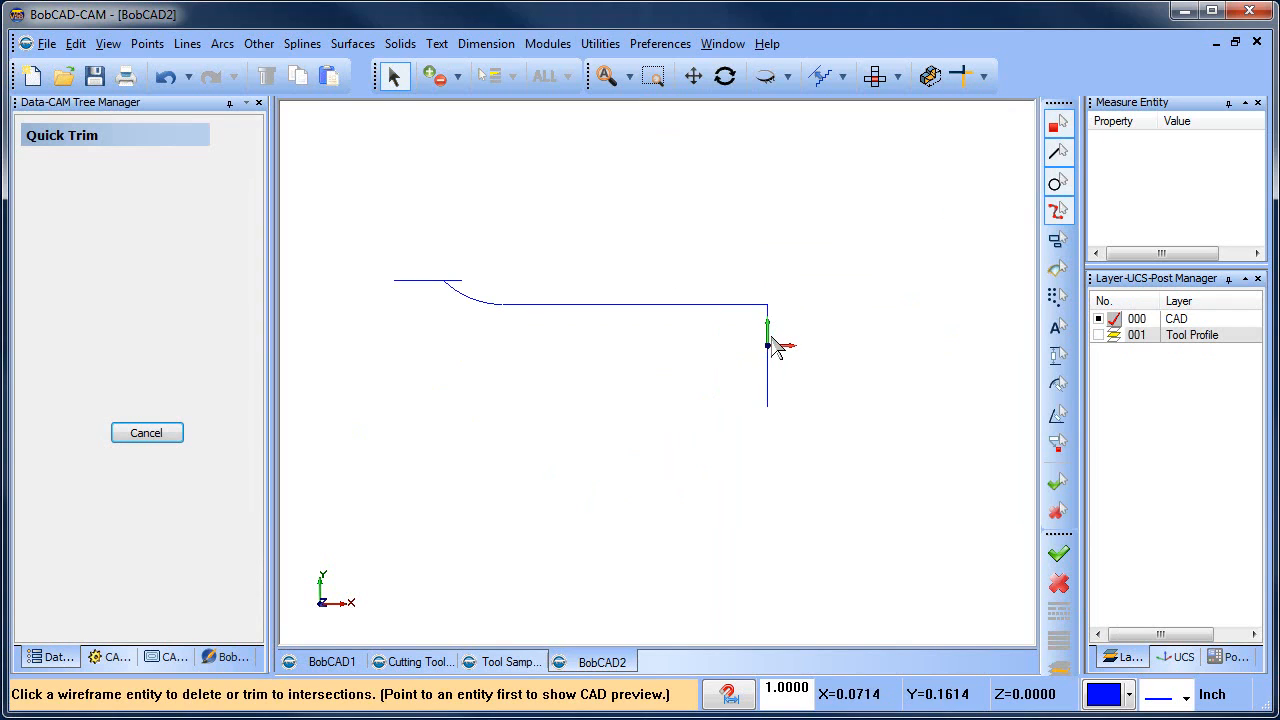
pyautogui.click(770, 395)
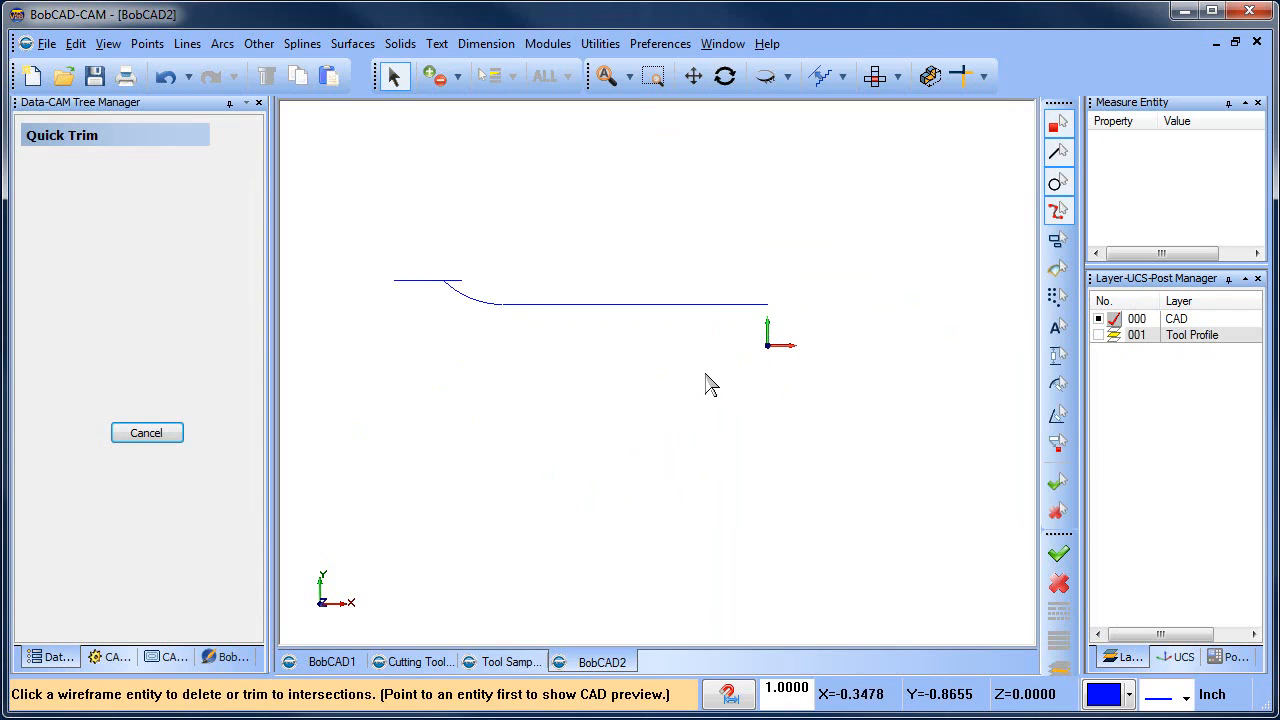
pyautogui.click(452, 283)
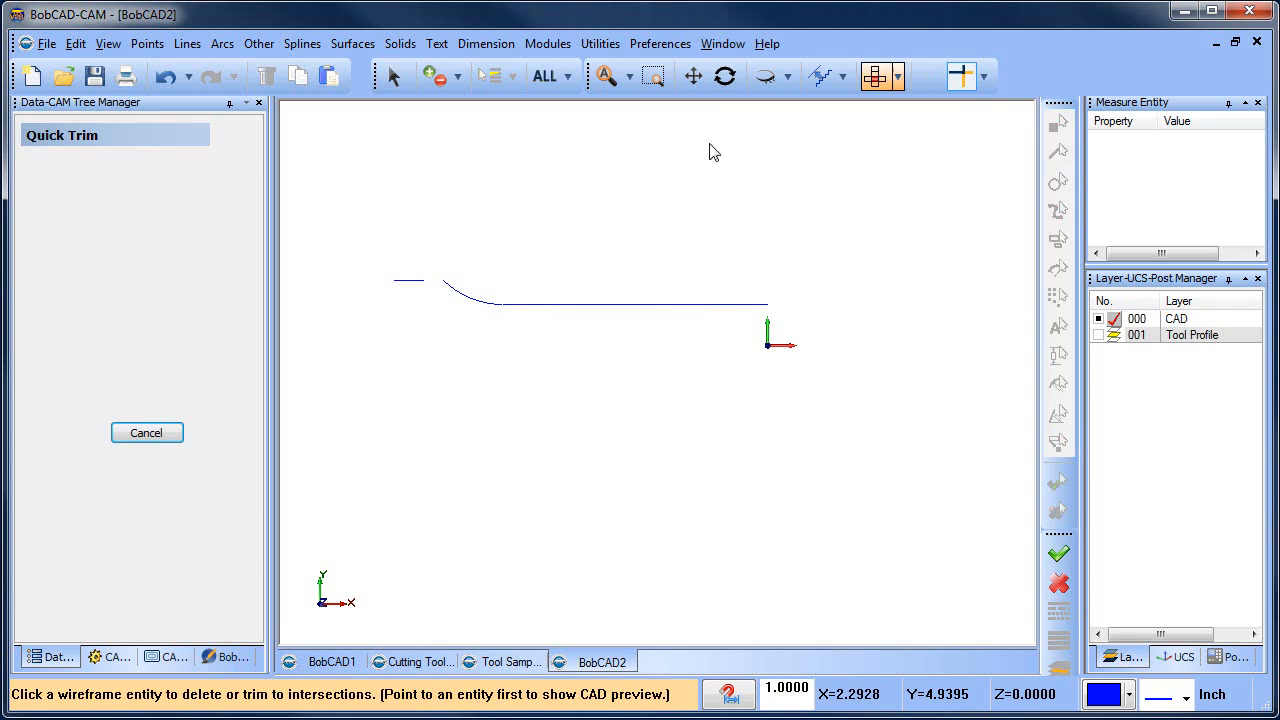
# - Use Trim Two Entities to join the short horizontal shank line with the flute arc, and end the trimming
pyautogui.click(417, 283)
pyautogui.click(447, 288)
pyautogui.rightClick(527, 233)
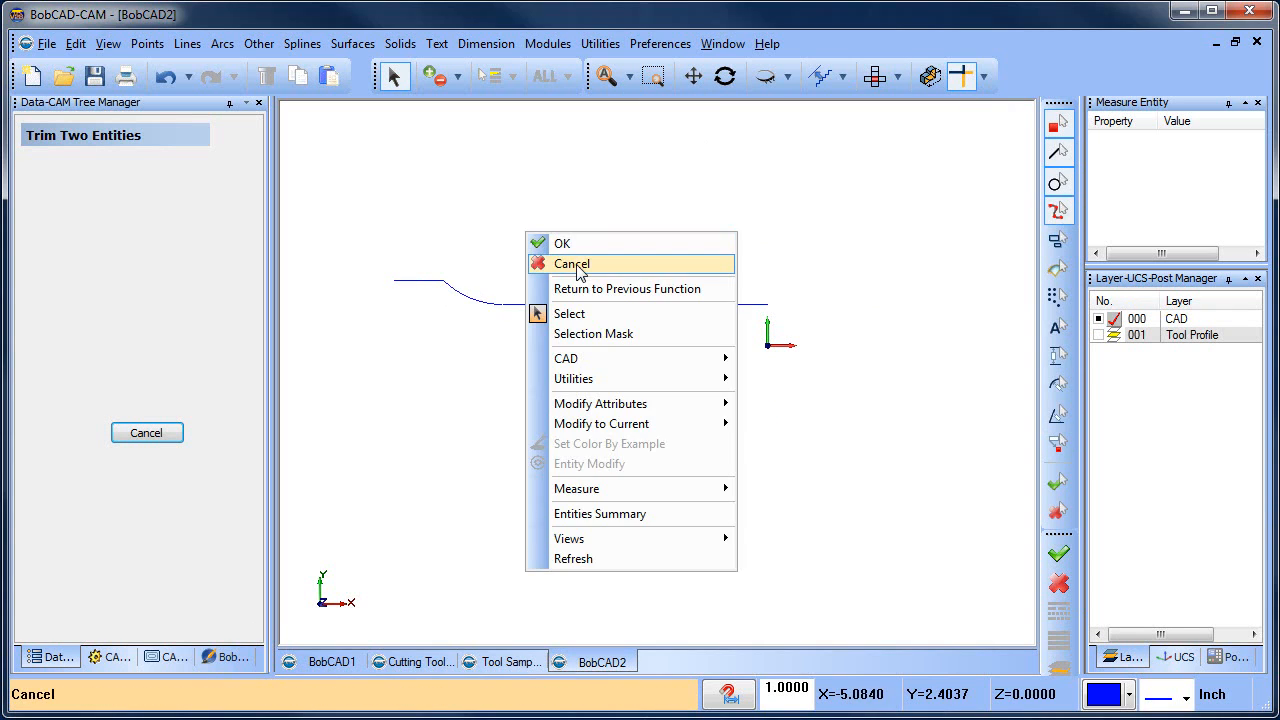
pyautogui.click(574, 264)
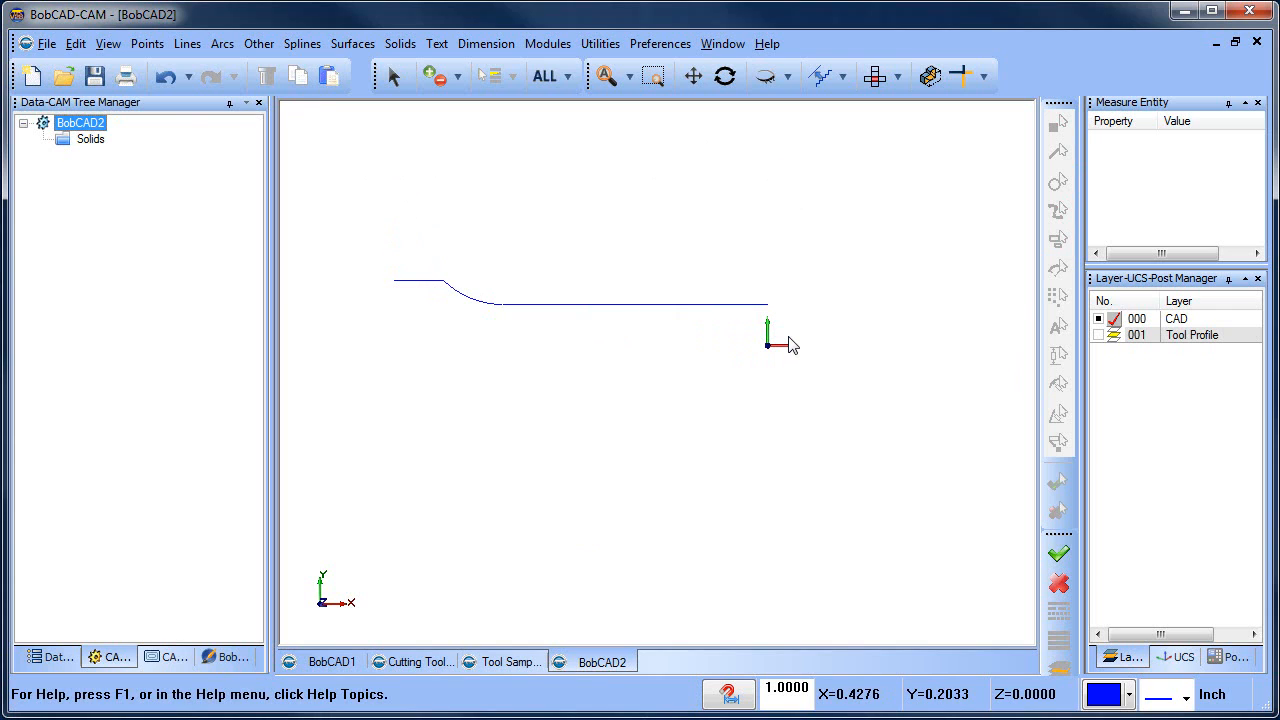
# - With horizontal/vertical Line Continuous, draw a line from the short shank line's free end up to Y 5 and across to X 2
pyautogui.click(187, 44)
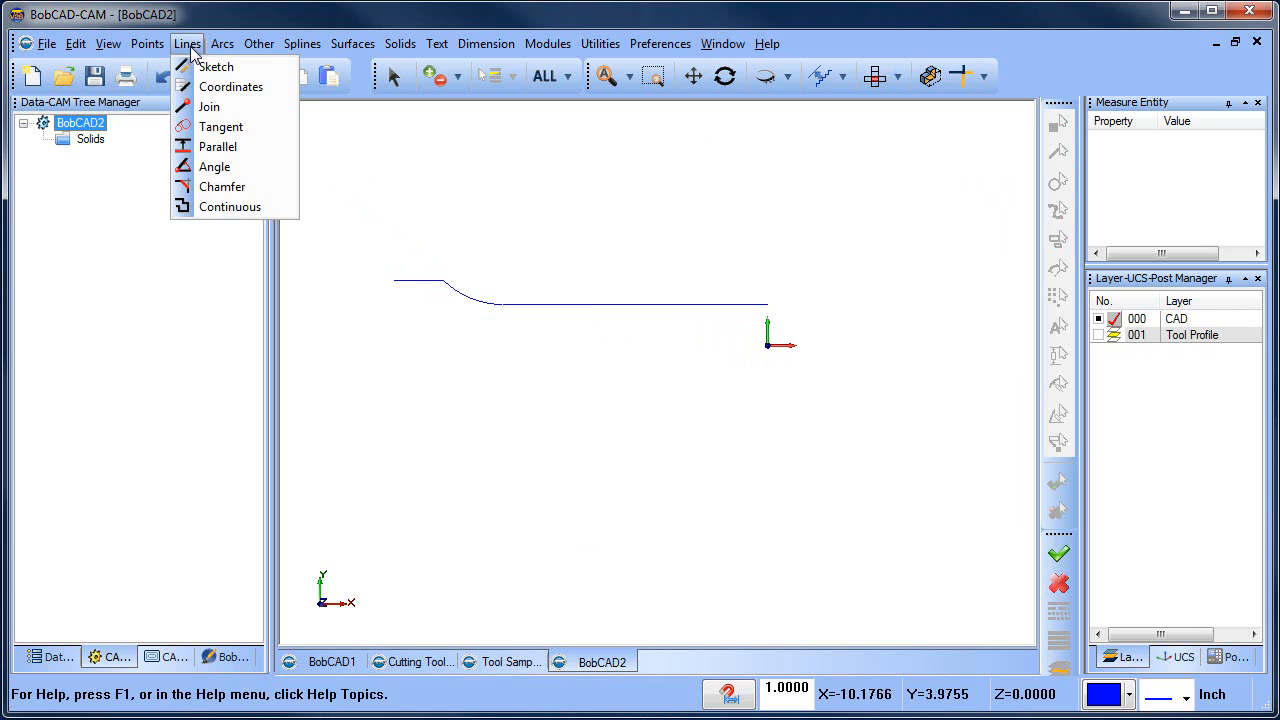
pyautogui.click(240, 207)
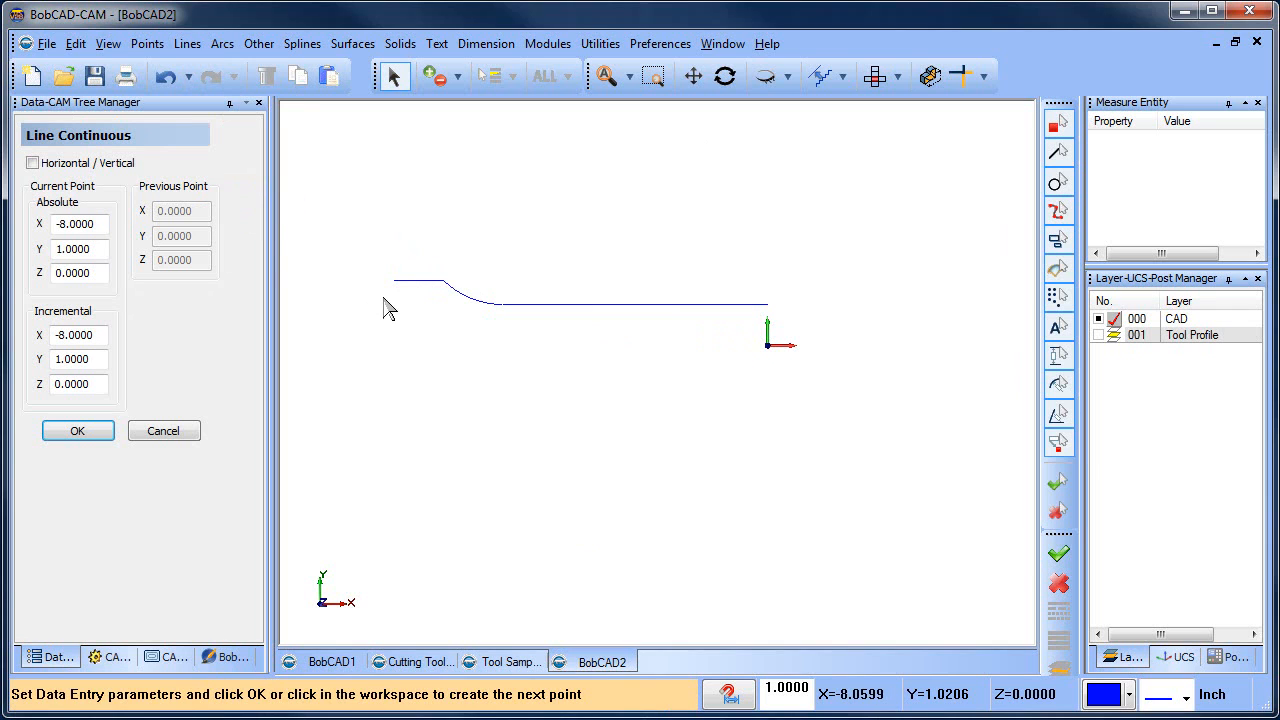
pyautogui.click(33, 162)
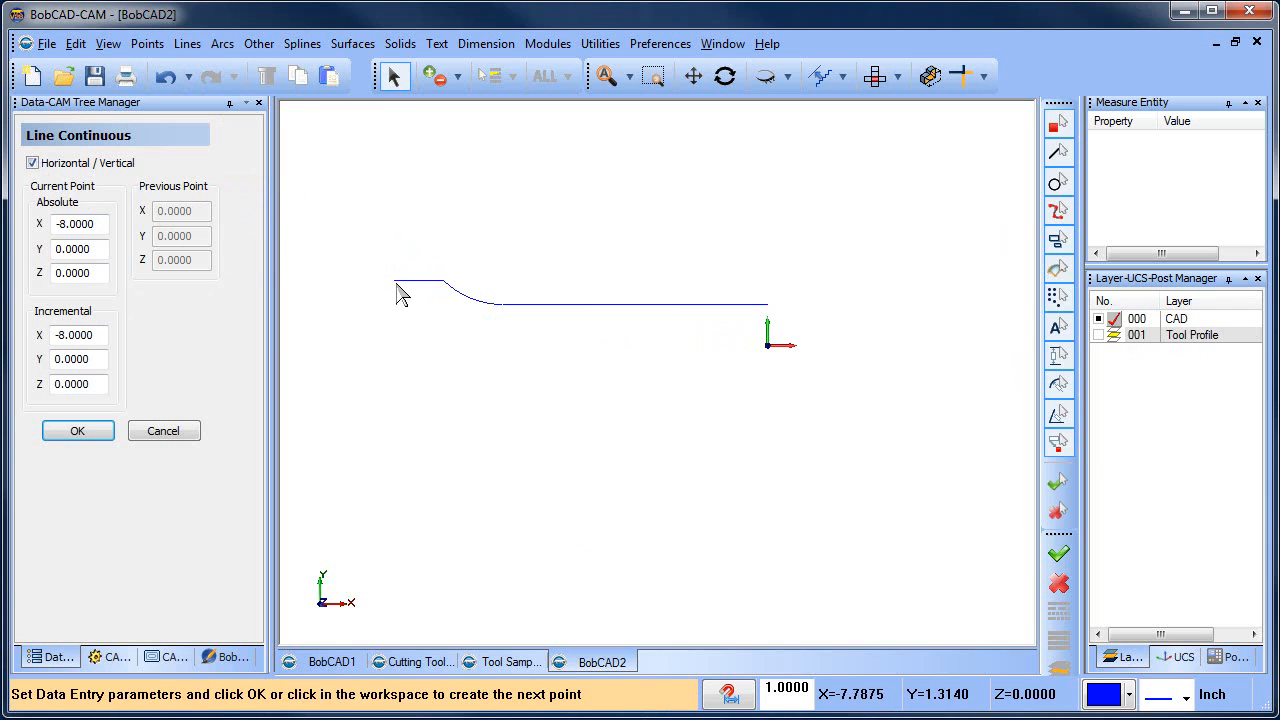
pyautogui.click(395, 281)
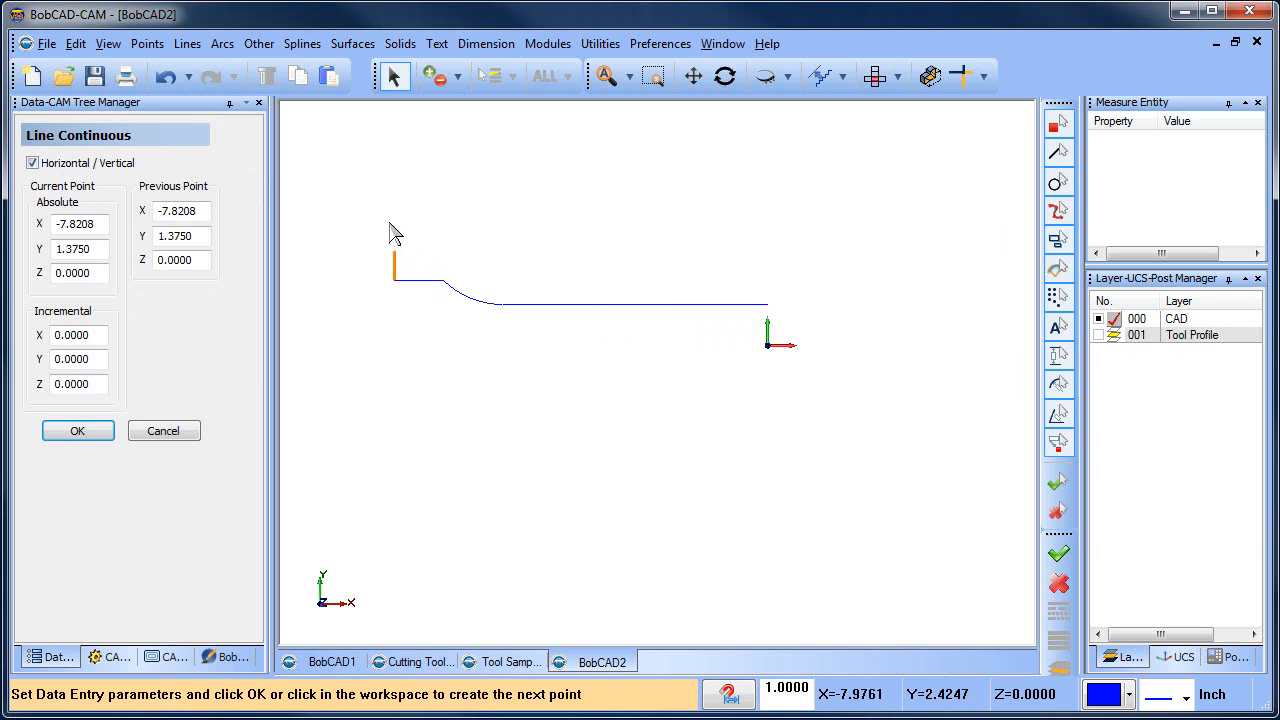
pyautogui.click(410, 133)
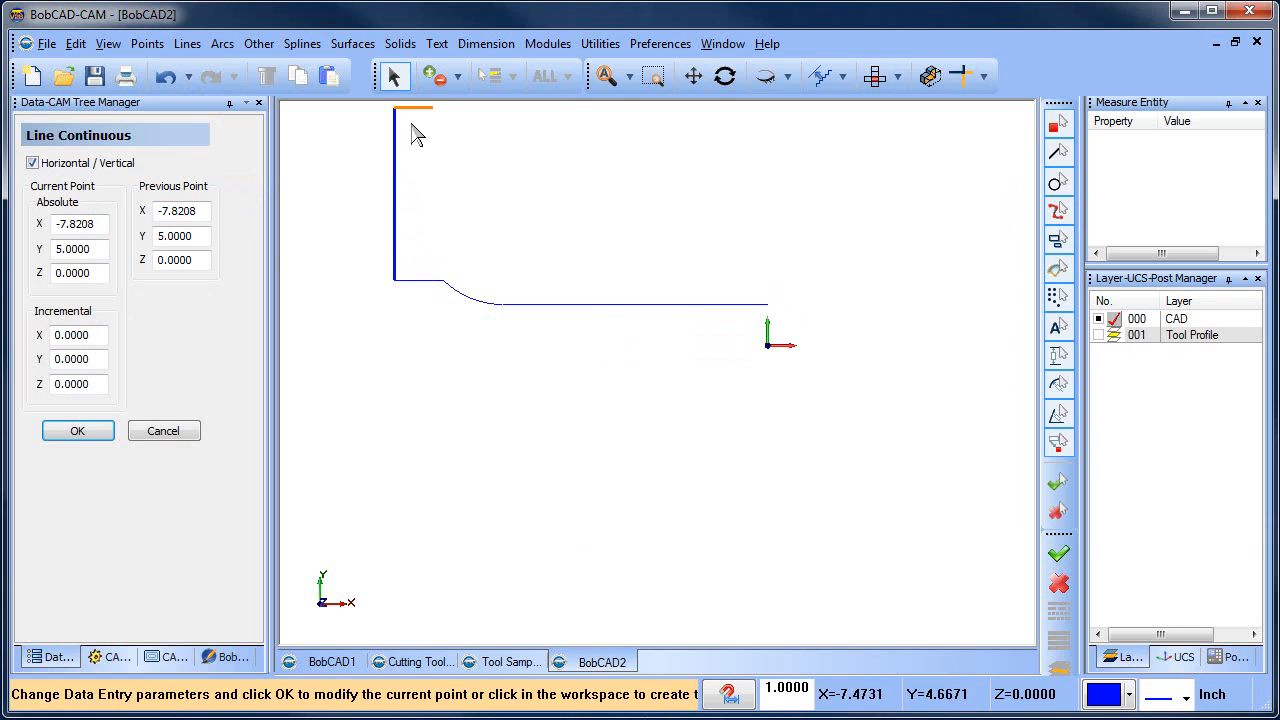
pyautogui.click(866, 143)
pyautogui.rightClick(880, 147)
pyautogui.click(893, 148)
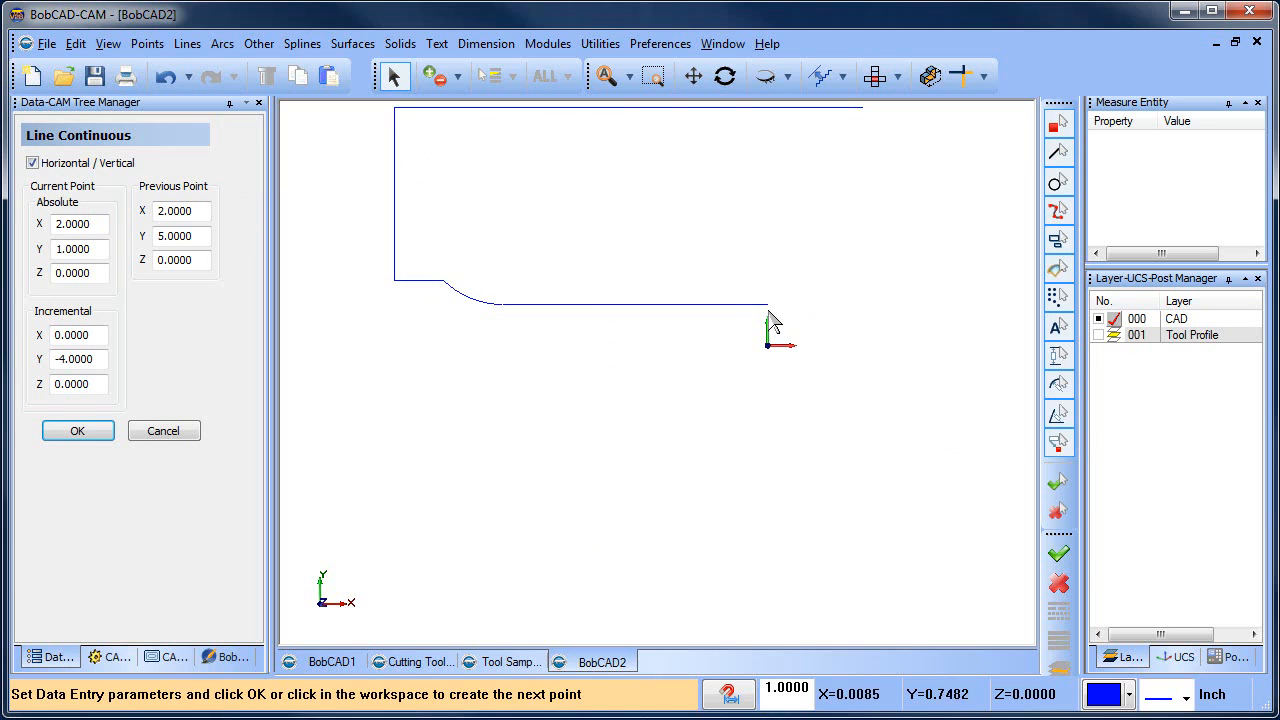
# - Close the flute outline with continuous lines from the long flute line's end at X 0 across to X 2 and up to Y 5
pyautogui.click(768, 305)
pyautogui.click(862, 305)
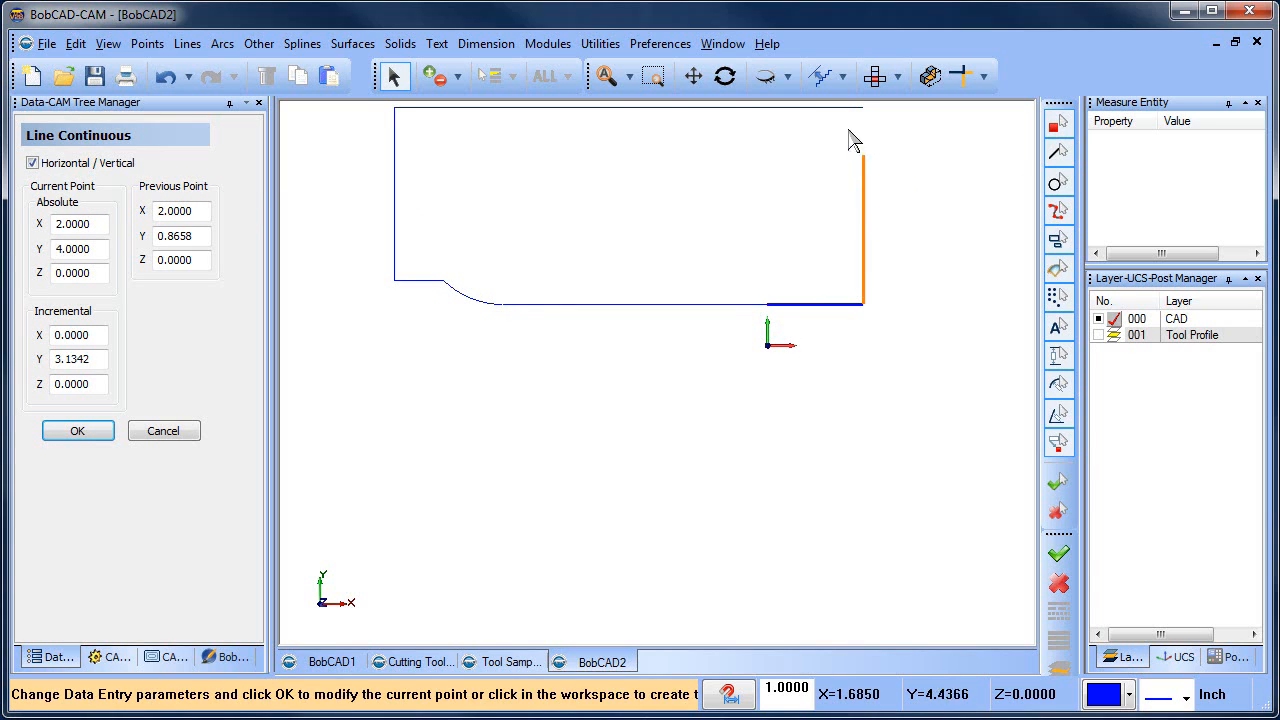
pyautogui.click(848, 107)
pyautogui.rightClick(848, 107)
pyautogui.click(919, 125)
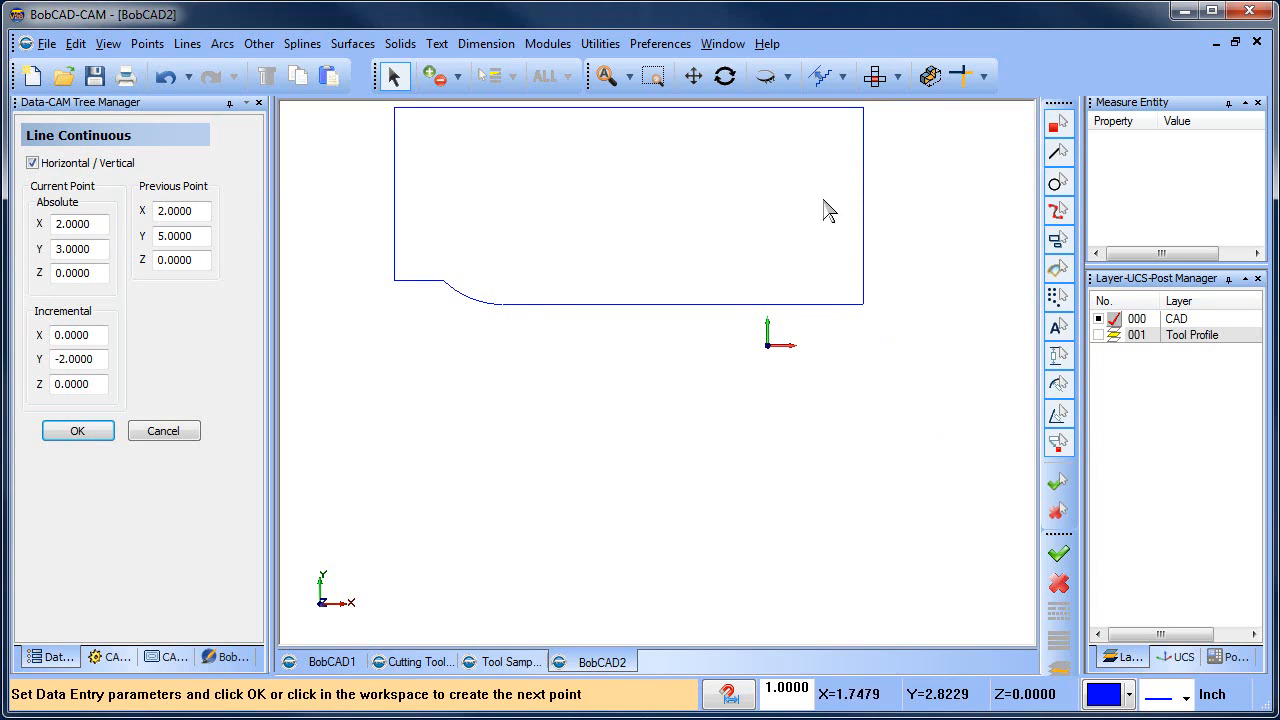
# - Chain-select the flute outline to check that it is continuous, and clear the selection
pyautogui.scroll(-1, 762, 203)
pyautogui.moveTo(696, 268); pyautogui.dragTo(695, 325, button='middle')
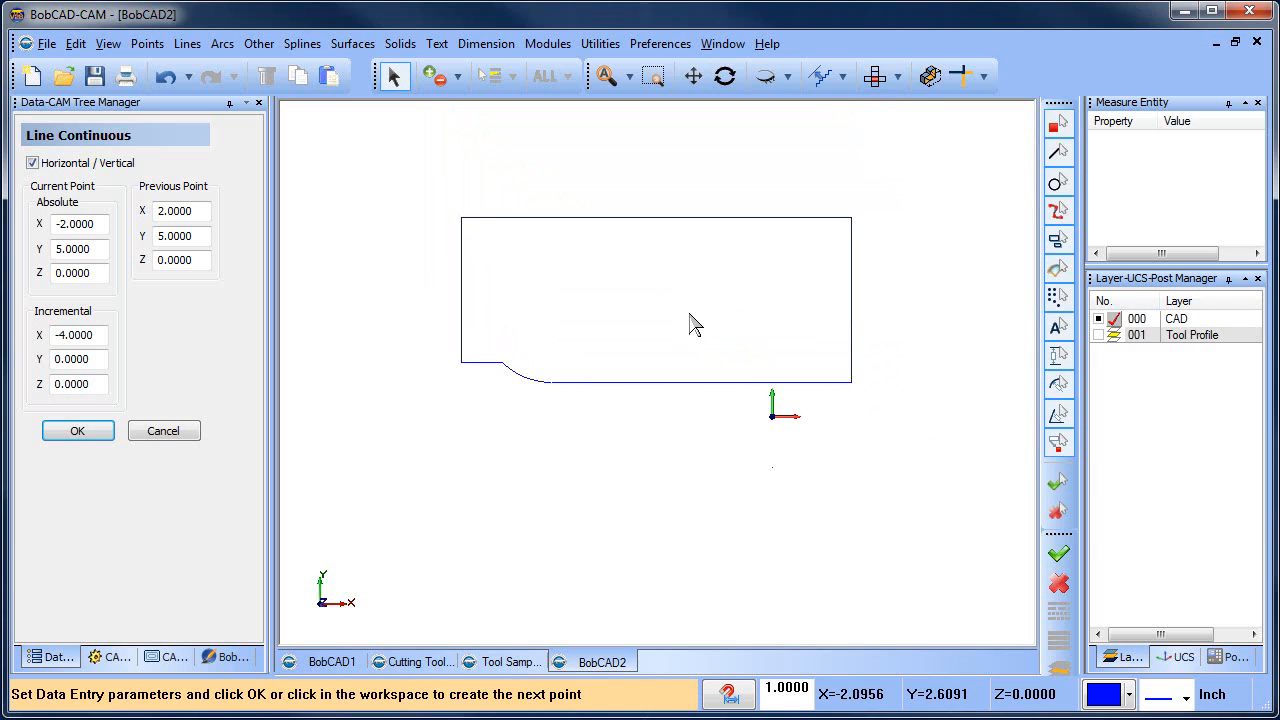
pyautogui.rightClick(502, 166)
pyautogui.click(522, 196)
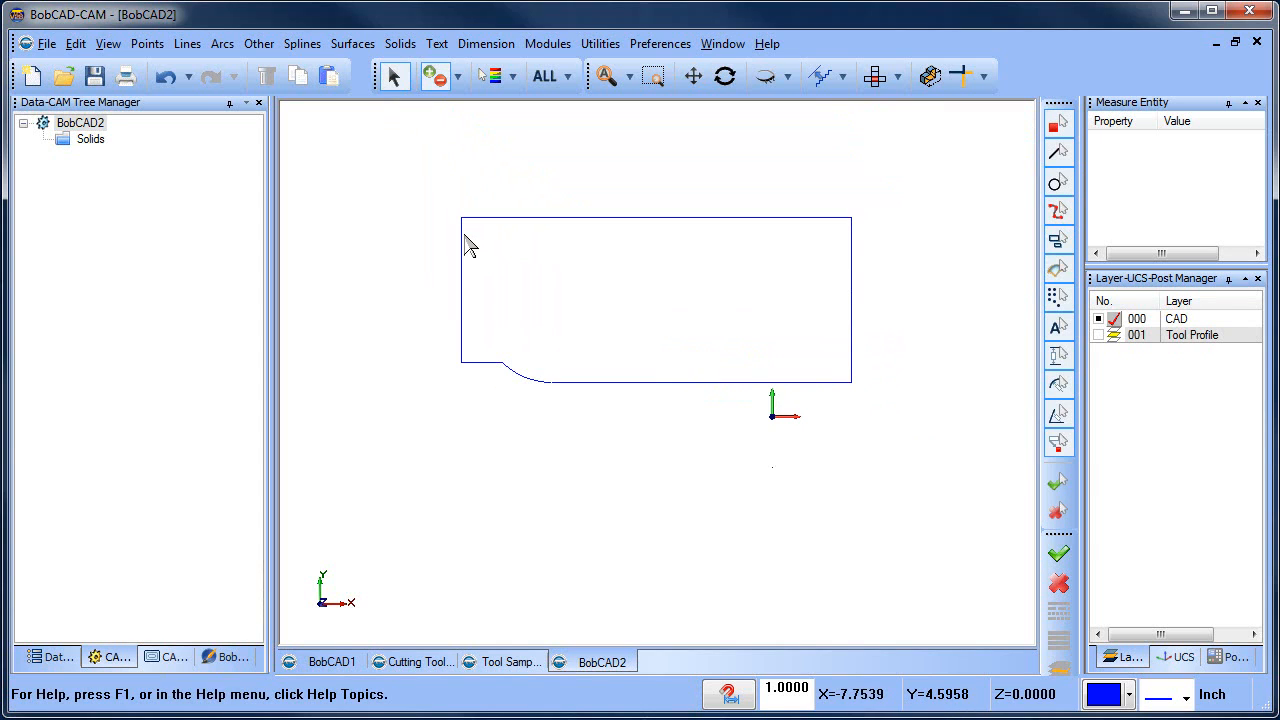
pyautogui.click(465, 243)
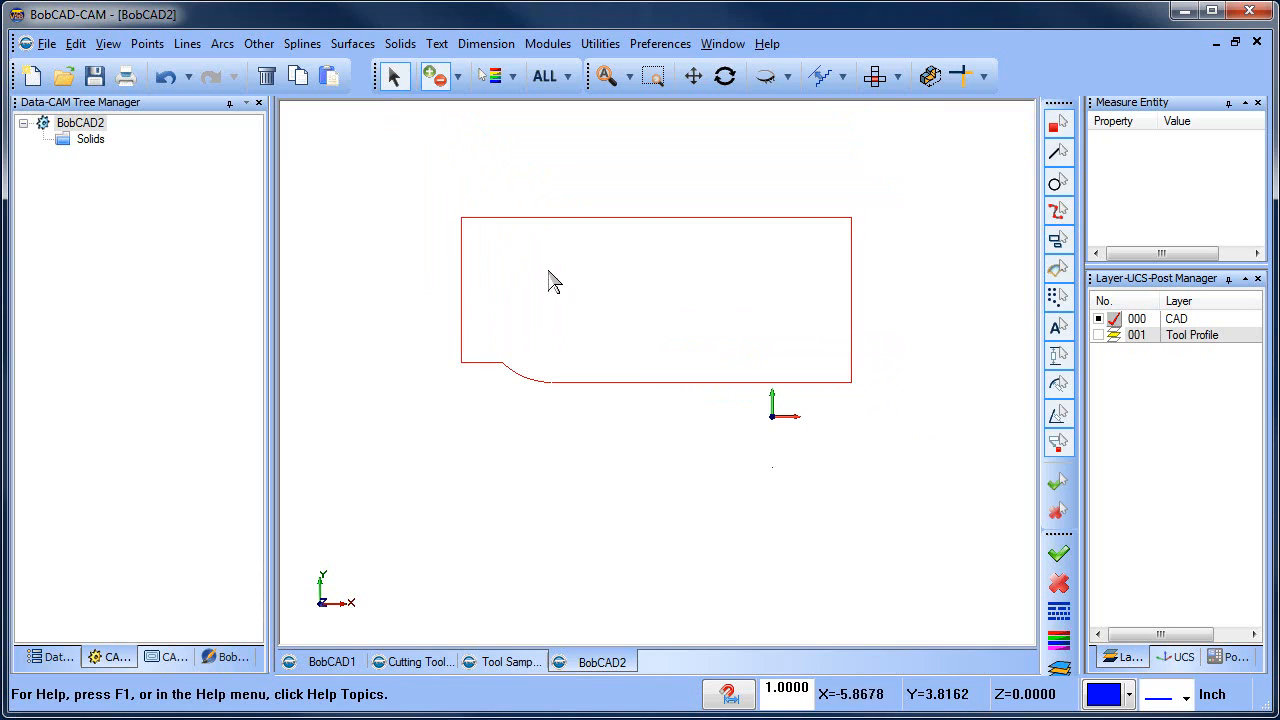
pyautogui.rightClick(615, 158)
pyautogui.click(664, 178)
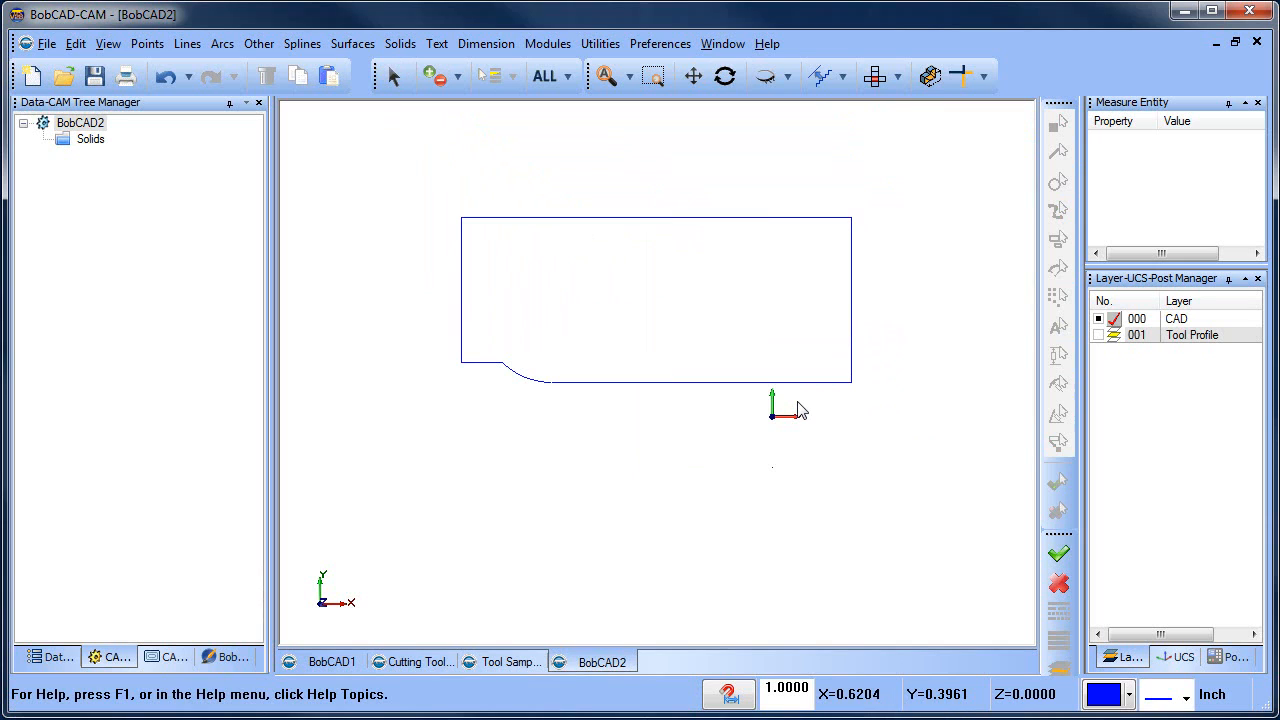
# - Switch to the Tool Sample 2 drawing and show its ID Profile and Cut 1 layers
pyautogui.click(519, 665)
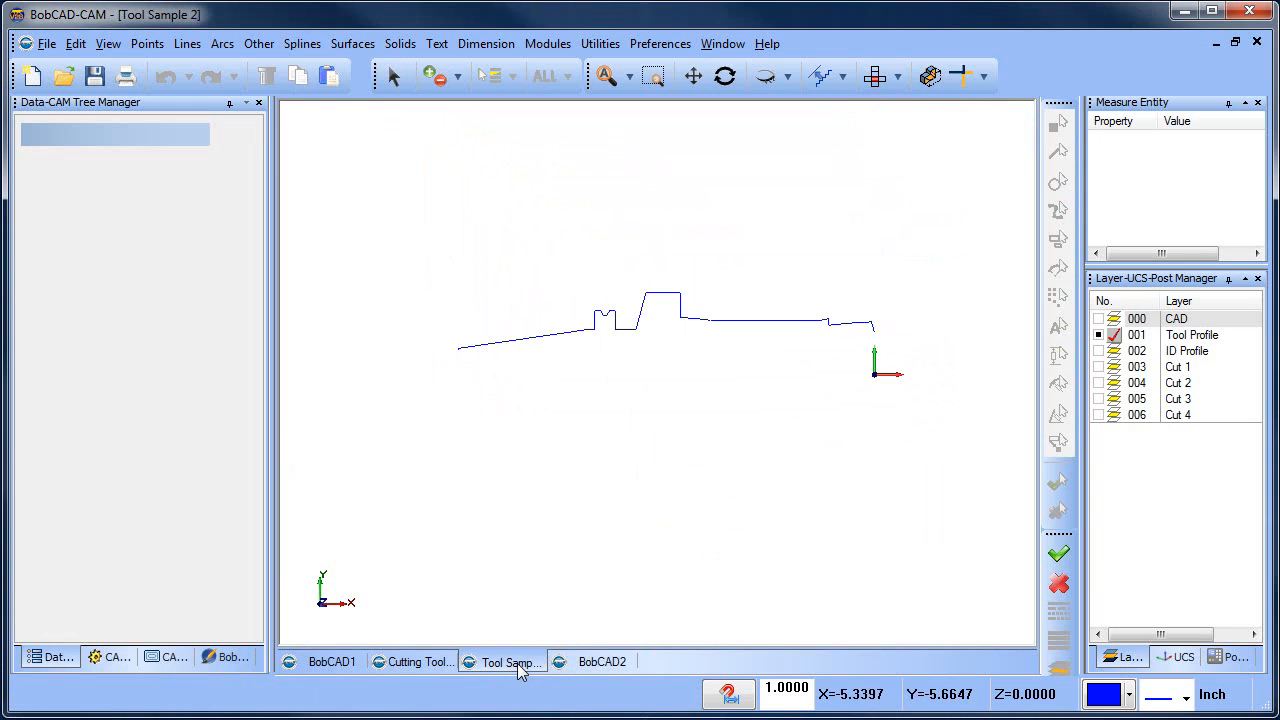
pyautogui.click(1098, 351)
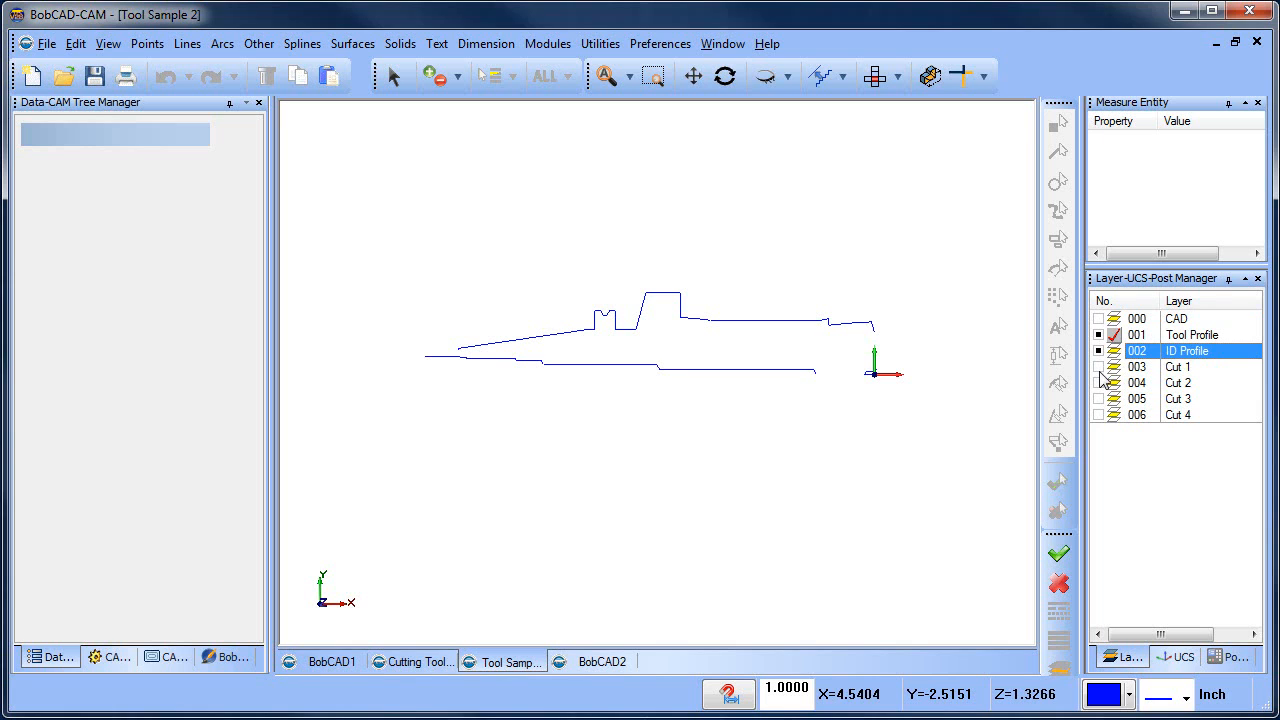
pyautogui.click(1099, 366)
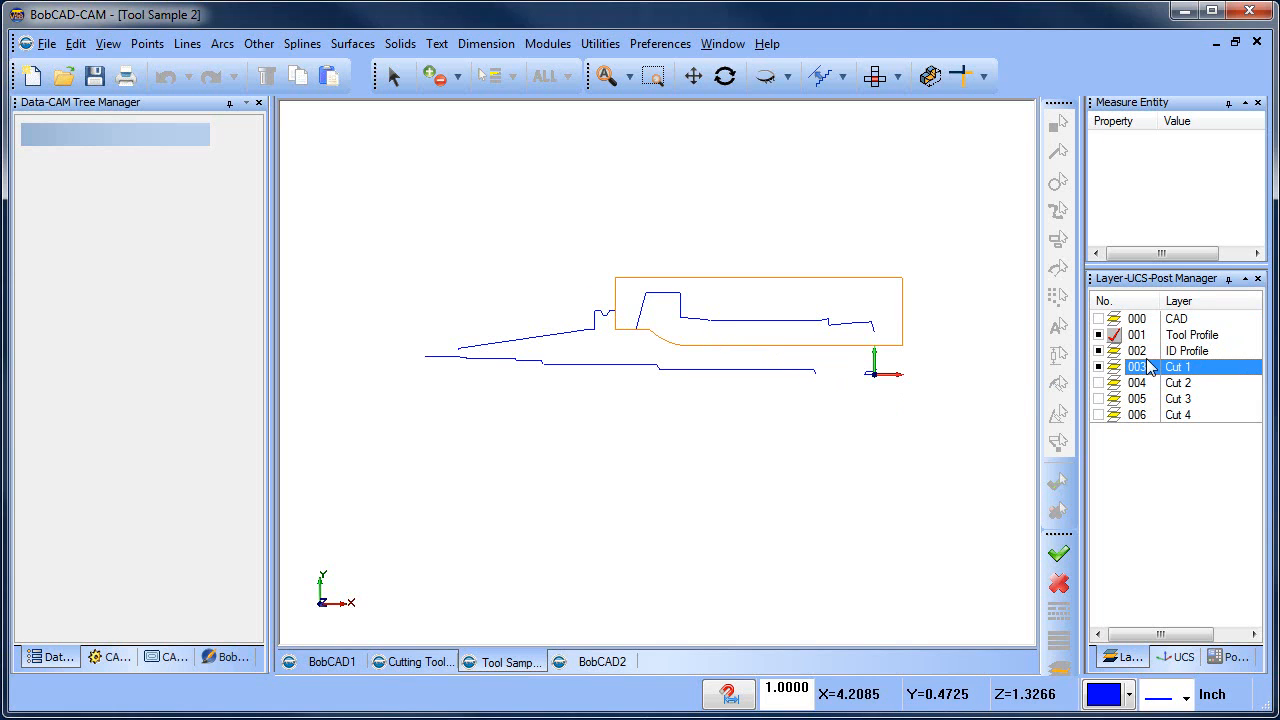
pyautogui.moveTo(686, 471)
pyautogui.mouseDown(button='middle')
pyautogui.moveTo(666, 403)
pyautogui.moveTo(711, 463)
pyautogui.moveTo(652, 425)
pyautogui.moveTo(660, 397)
pyautogui.moveTo(703, 431)
pyautogui.moveTo(594, 377)
pyautogui.mouseUp(button='middle')
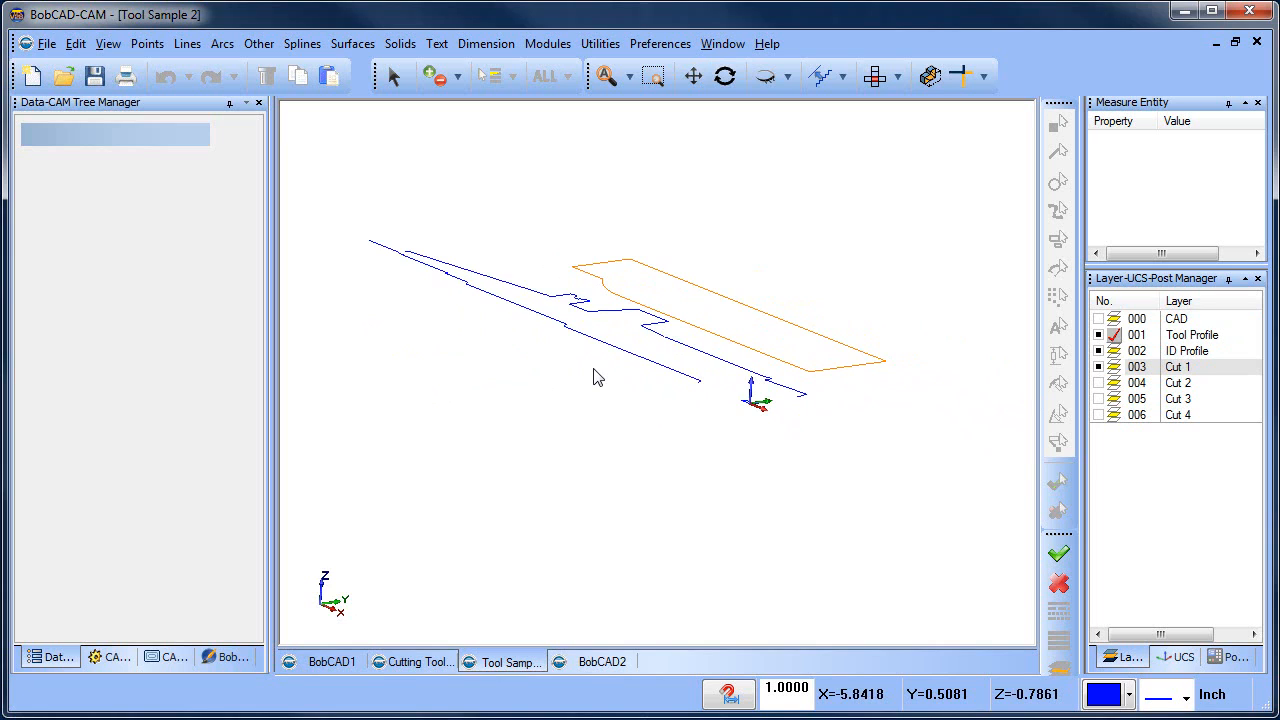
# - Show the Cut 2, Cut 3 and Cut 4 layers to inspect the cut geometry in 3D
pyautogui.click(1098, 383)
pyautogui.moveTo(737, 320); pyautogui.dragTo(652, 384, button='middle')
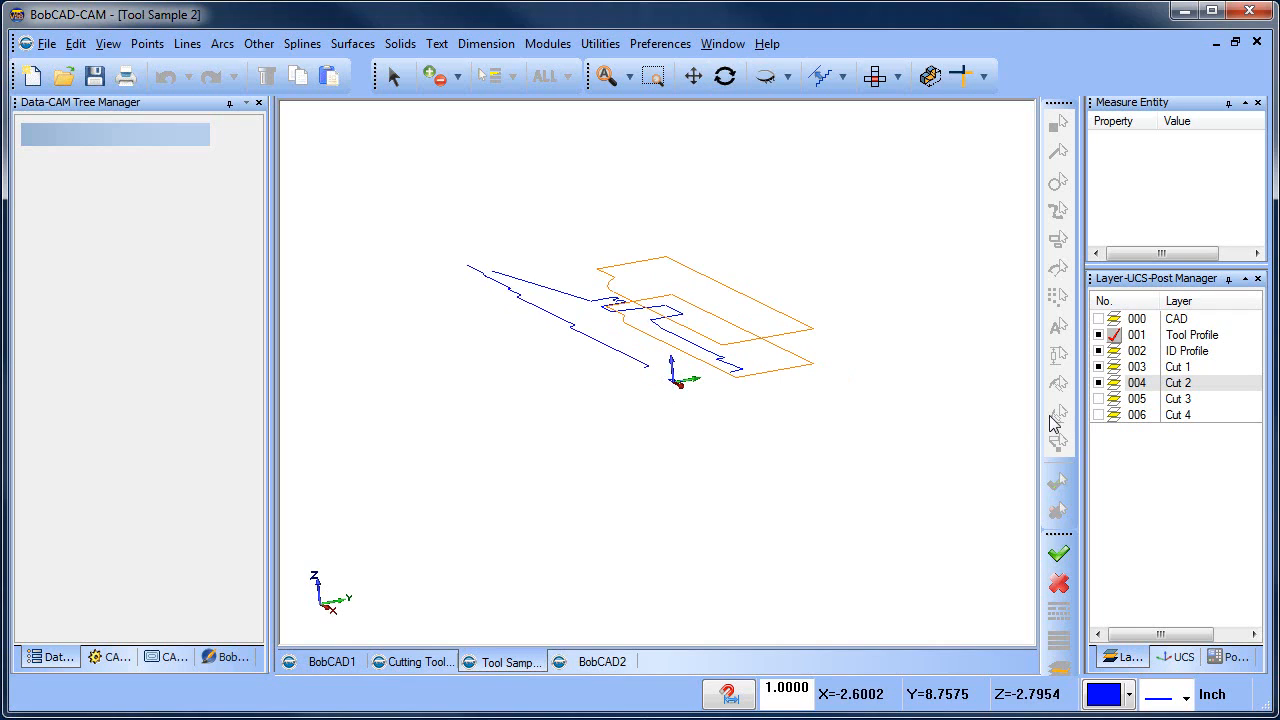
pyautogui.click(1098, 399)
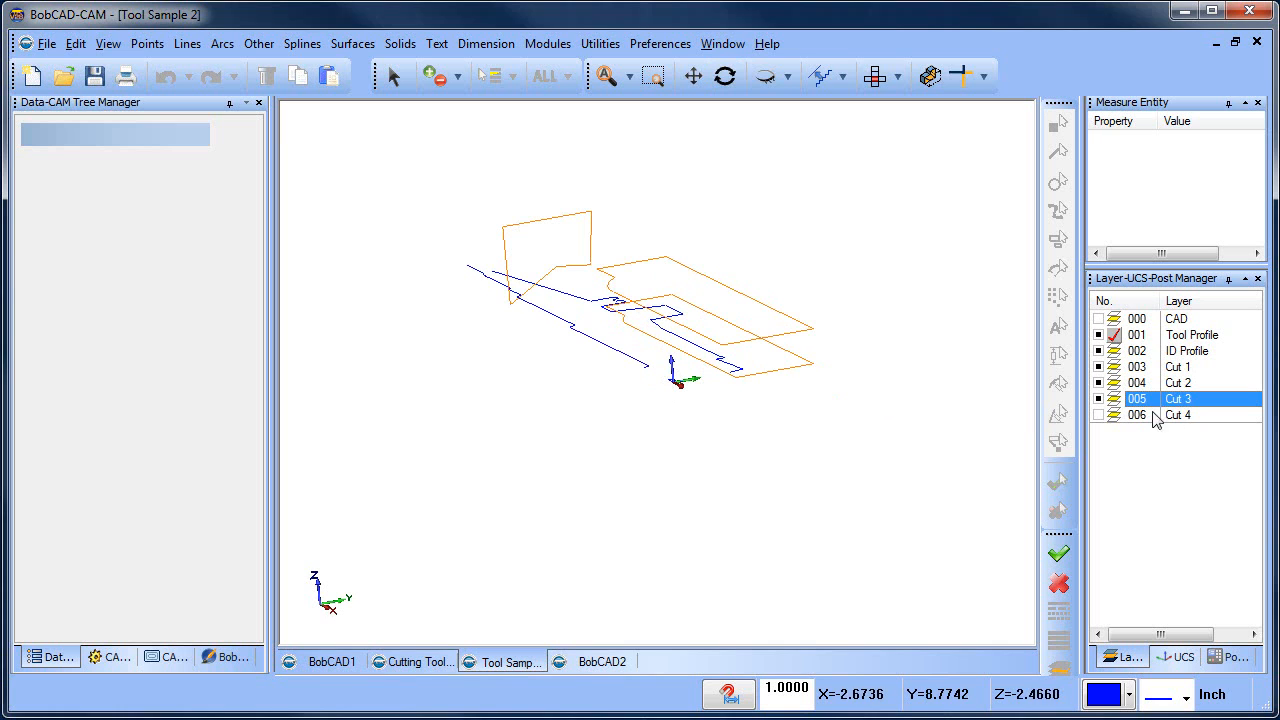
pyautogui.click(1099, 415)
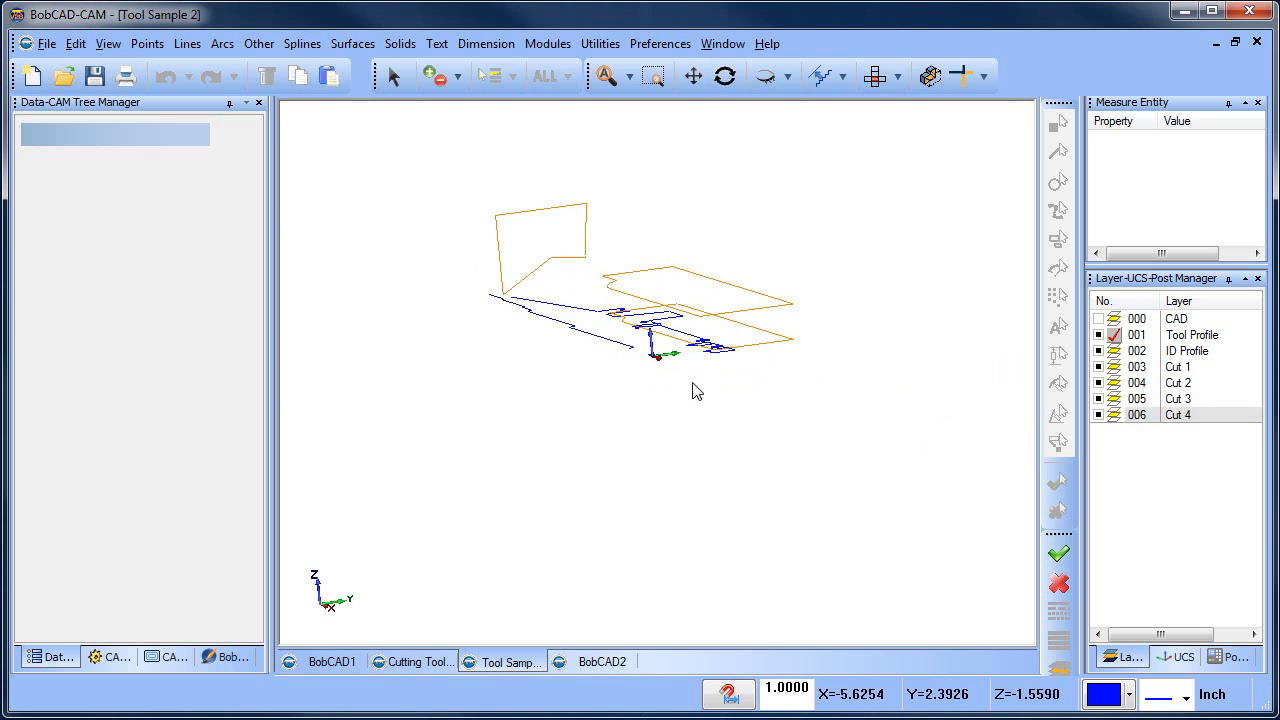
pyautogui.scroll(3, 697, 395)
pyautogui.moveTo(707, 378); pyautogui.dragTo(688, 384, button='middle')
pyautogui.scroll(-2, 688, 384)
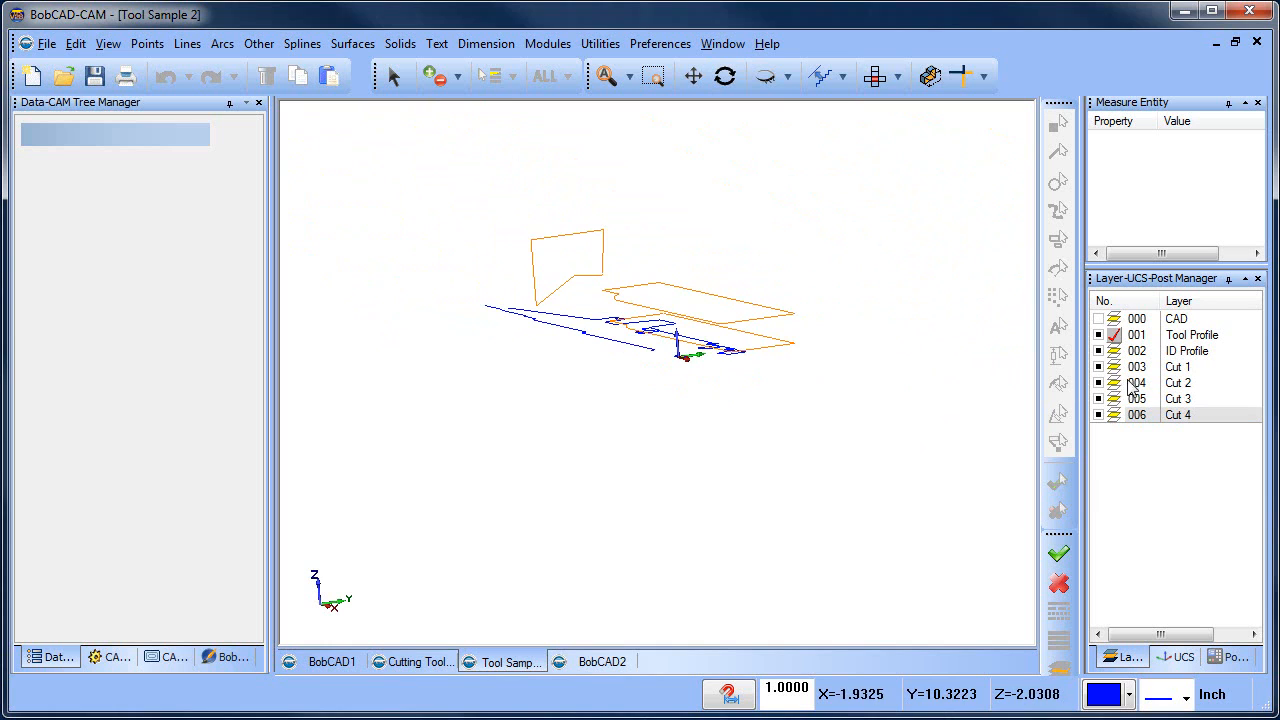
# - Show the CAD layer and delete the finished tool solid, leaving only the wireframe geometry
pyautogui.click(1099, 319)
pyautogui.moveTo(632, 405); pyautogui.dragTo(548, 446, button='middle')
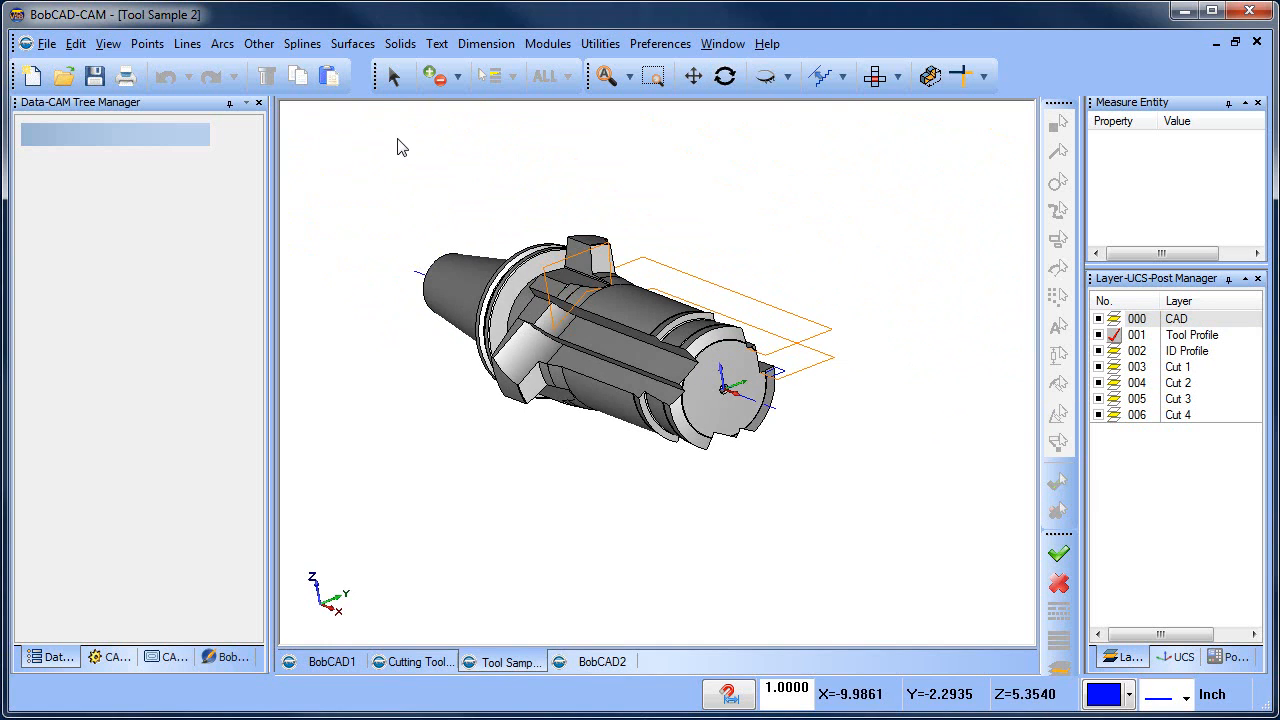
pyautogui.rightClick(397, 147)
pyautogui.click(420, 176)
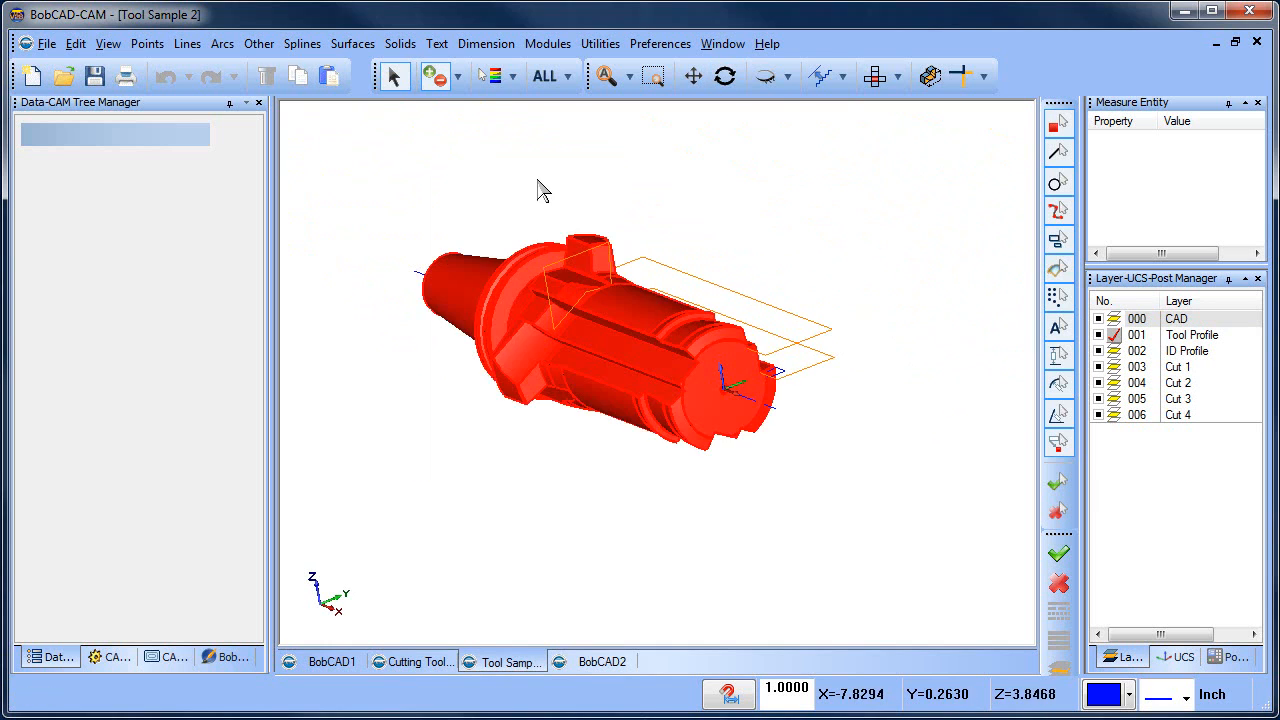
pyautogui.press('Delete')
# - Display the CAD feature history of Tool Sample 2 to review its modelling operations
pyautogui.click(157, 658)
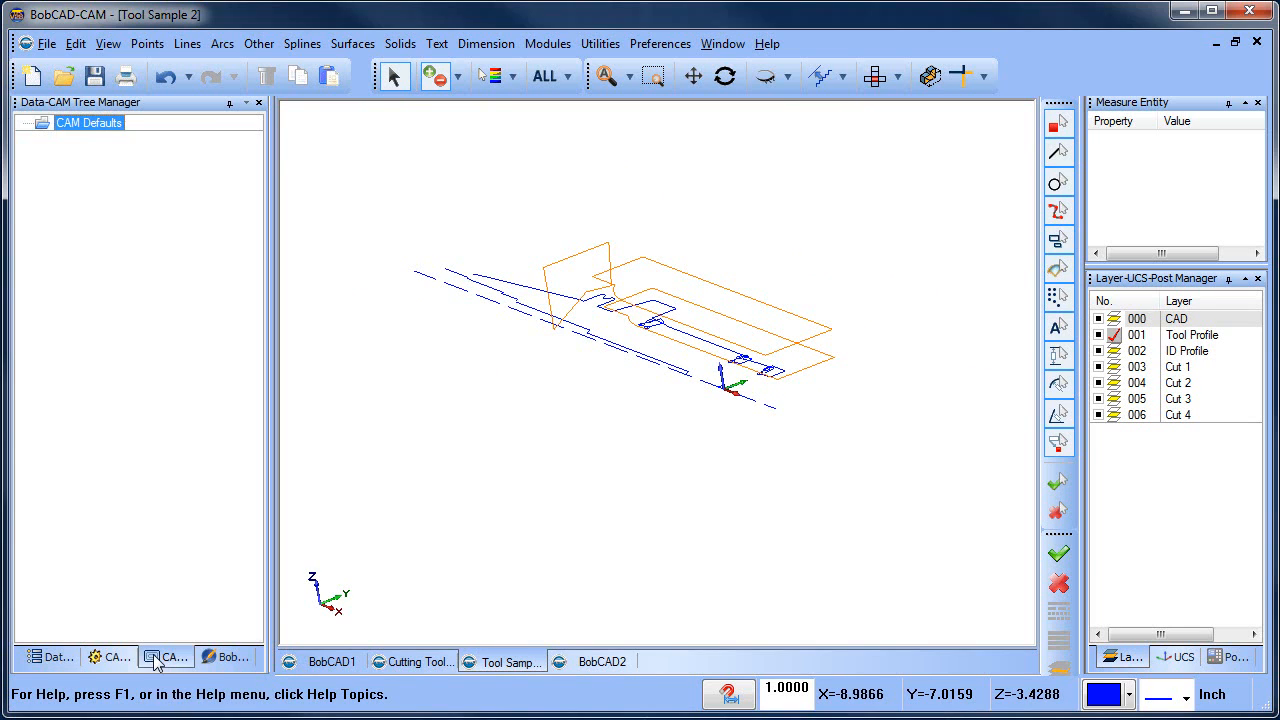
pyautogui.click(122, 660)
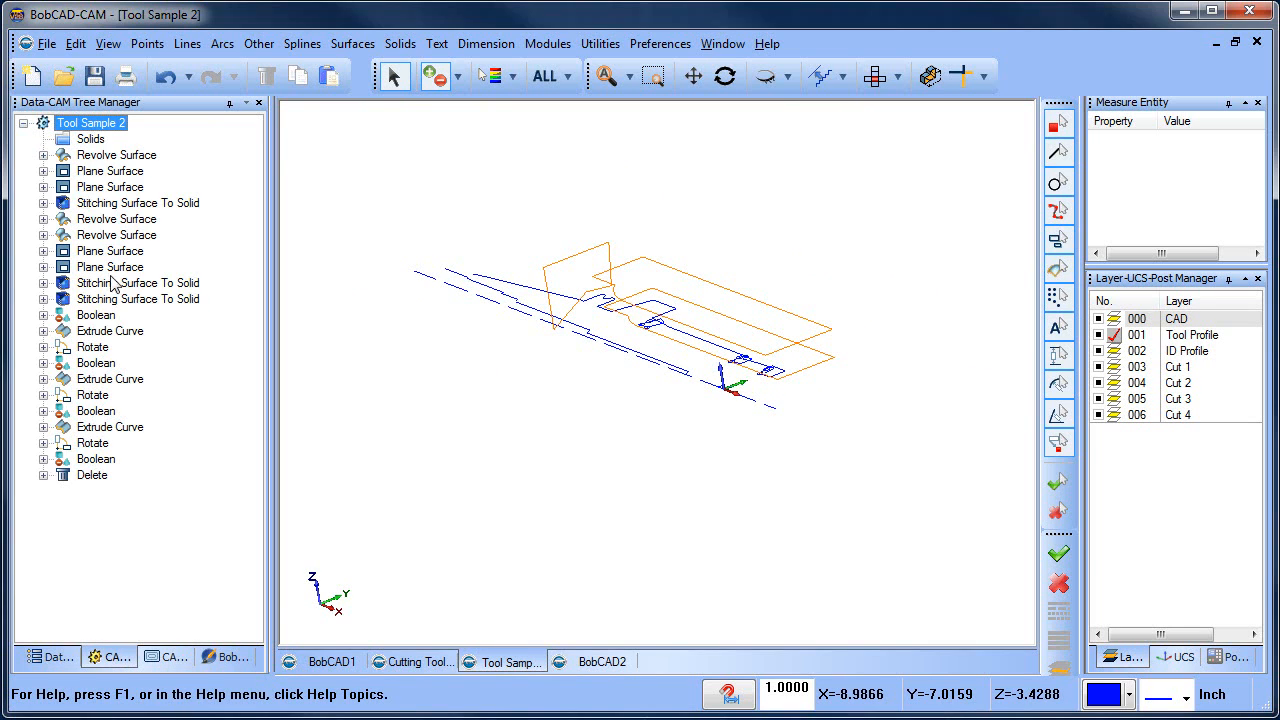
pyautogui.rightClick(91, 127)
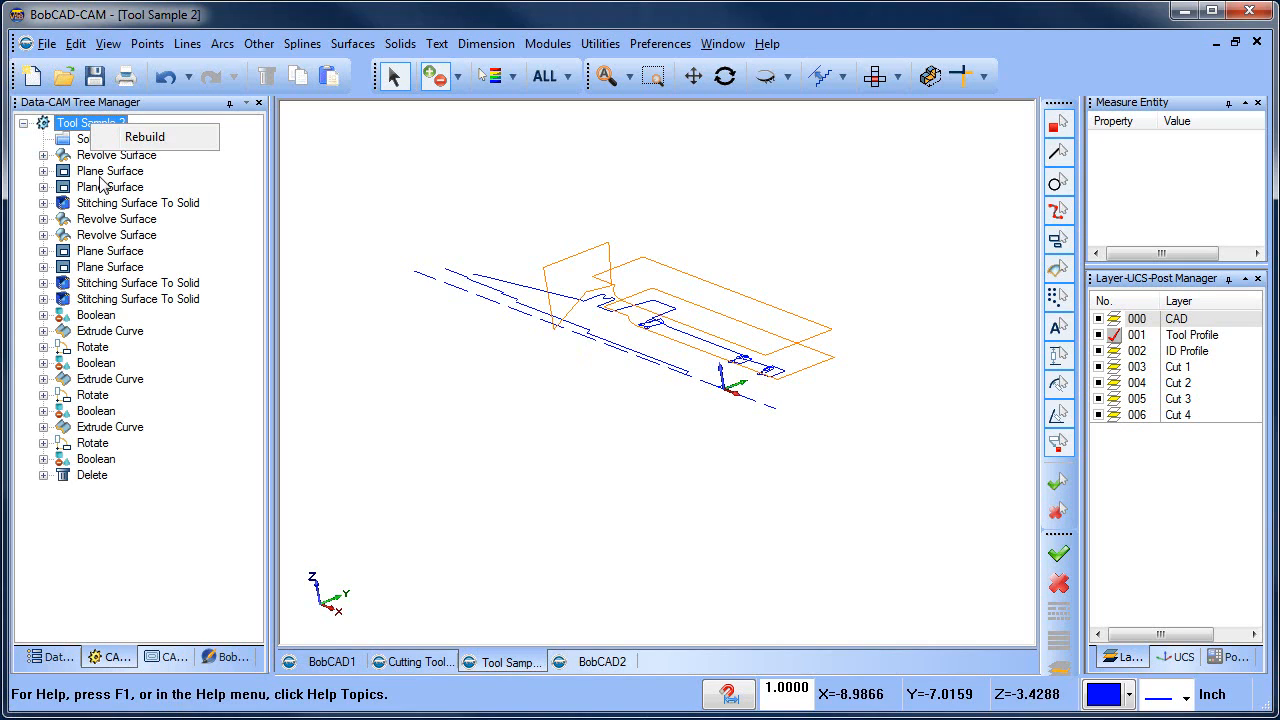
pyautogui.click(172, 465)
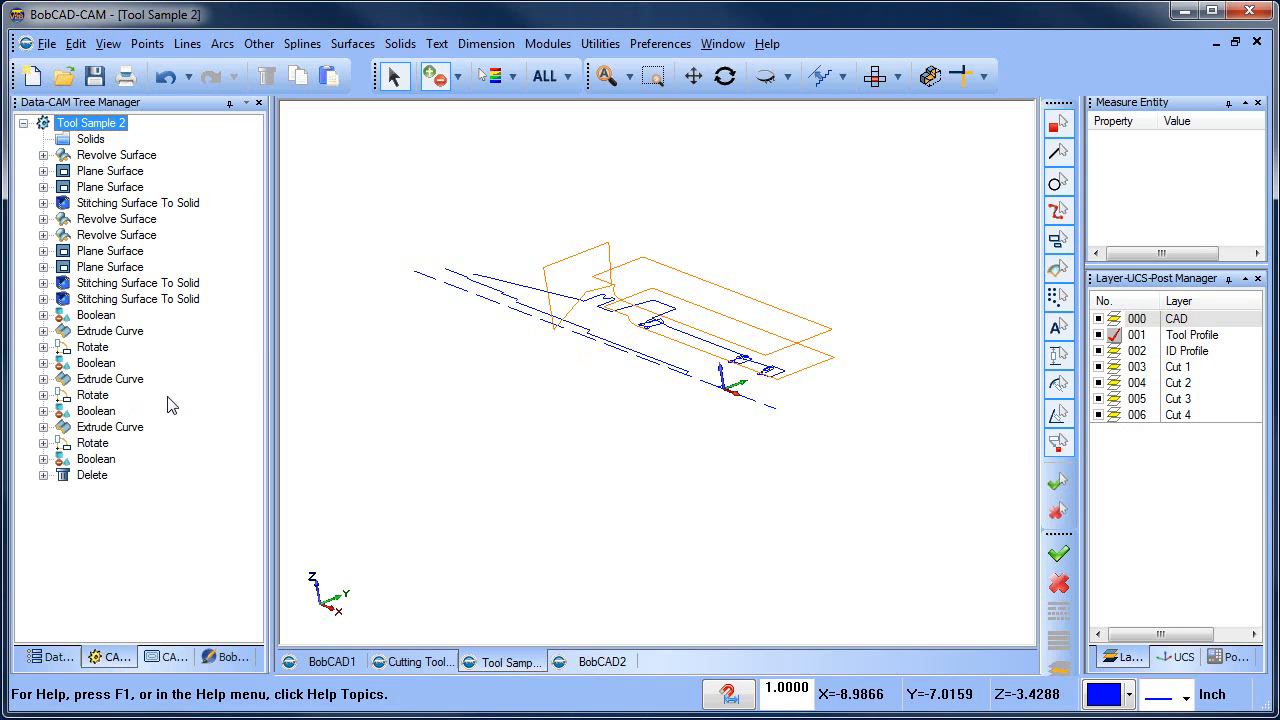
pyautogui.click(141, 429)
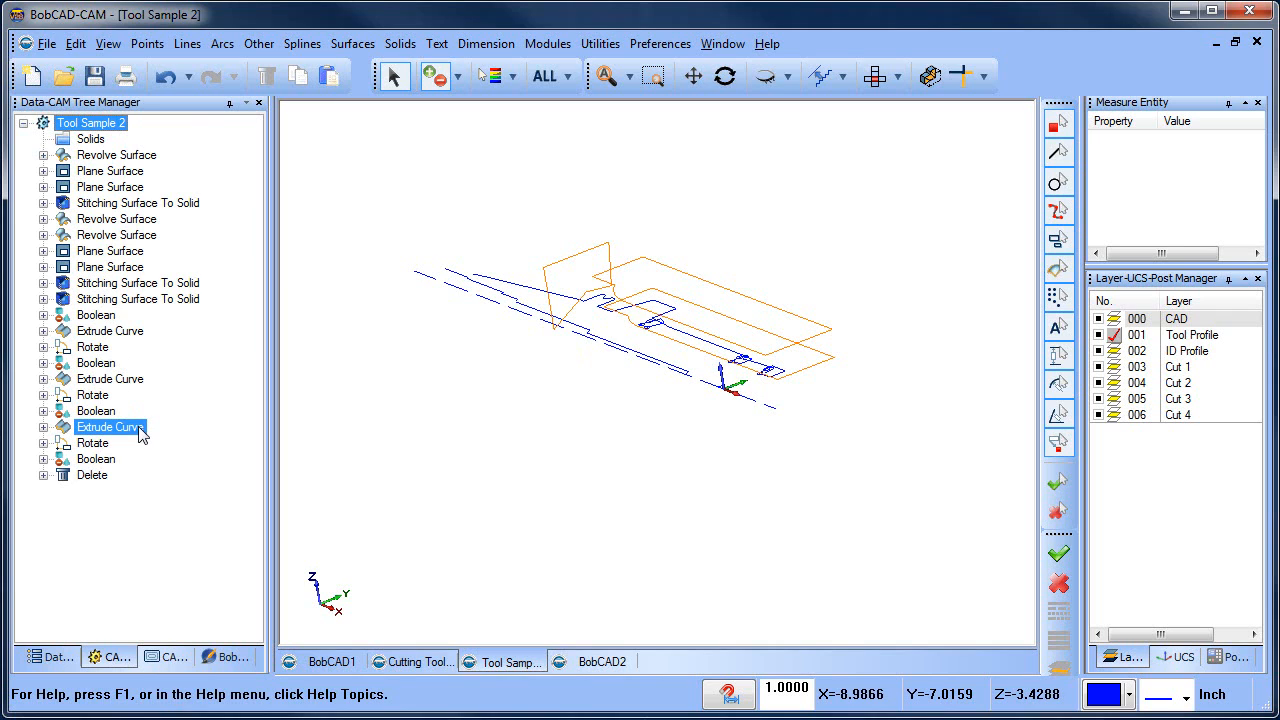
# - Examine the outer body's Revolve Surface, two Plane Surface caps and Stitching Surface To Solid in the feature history
pyautogui.click(142, 158)
pyautogui.click(140, 172)
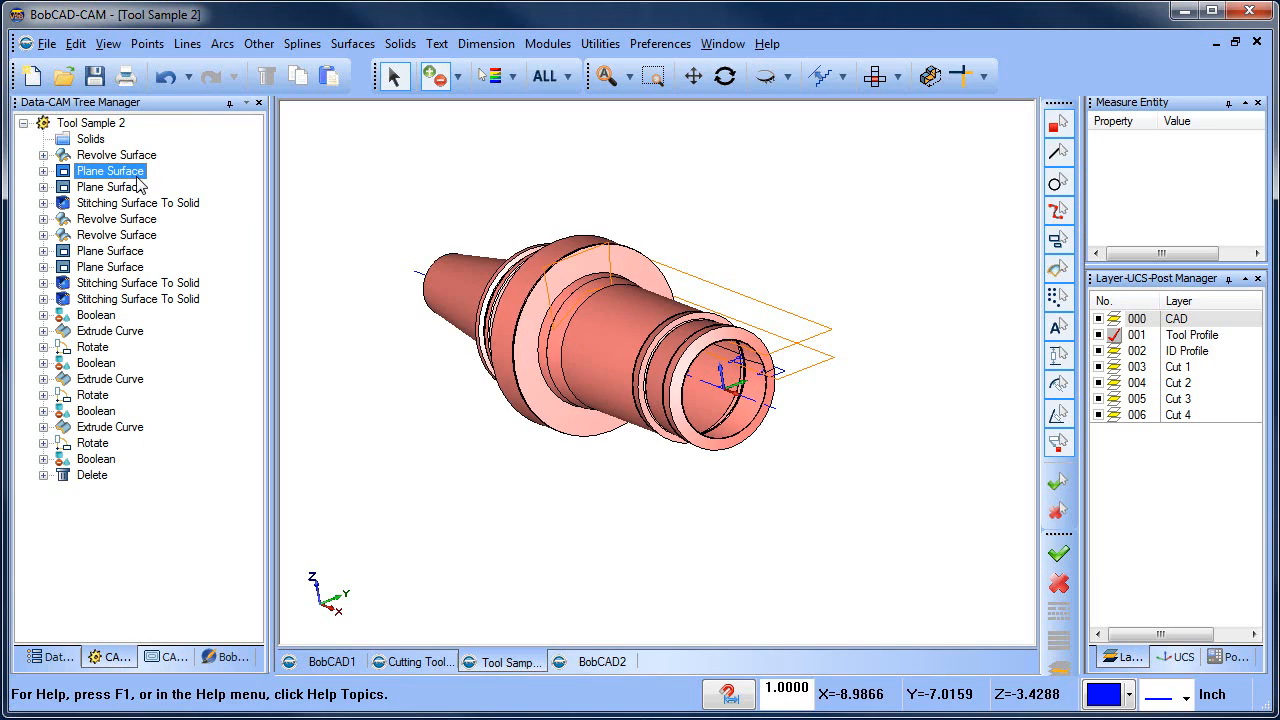
pyautogui.click(138, 189)
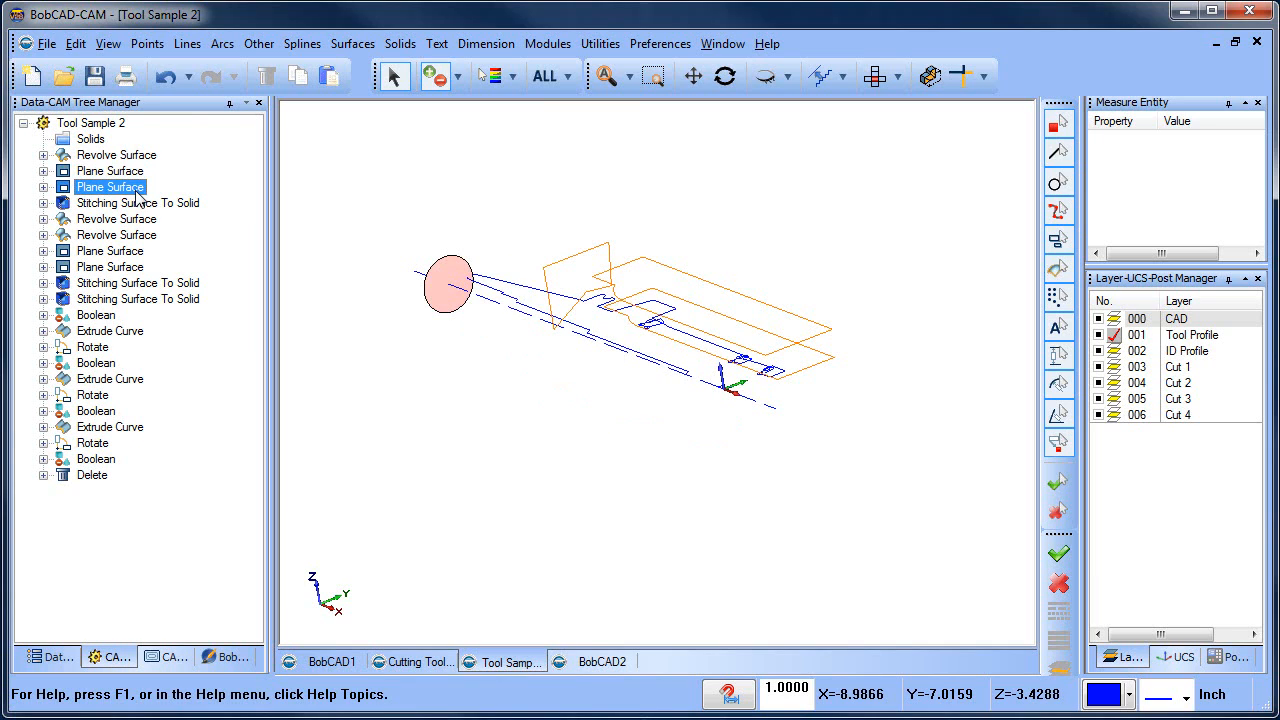
pyautogui.click(141, 203)
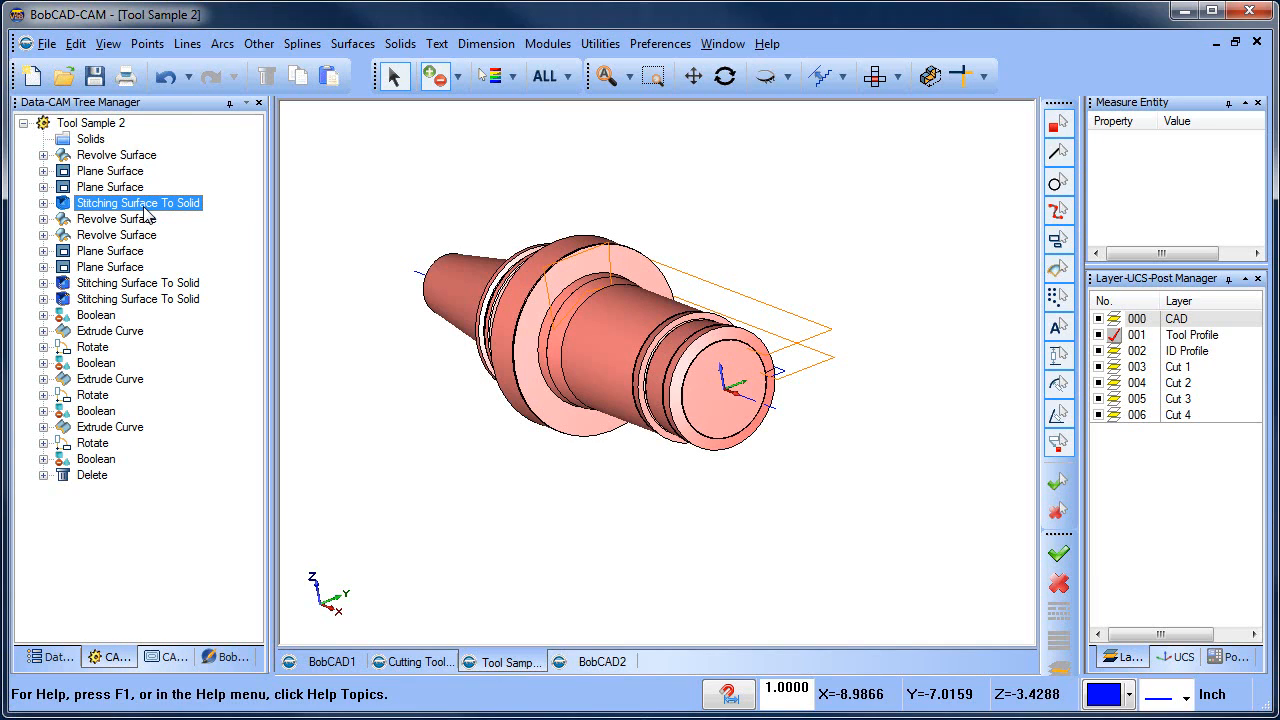
# - Examine the ID profile's two Revolve Surfaces, two Plane Surfaces and two Stitching Surface To Solid features in the history
pyautogui.keyDown('ctrl'); pyautogui.click(143, 220); pyautogui.keyUp('ctrl')
pyautogui.click(136, 222)
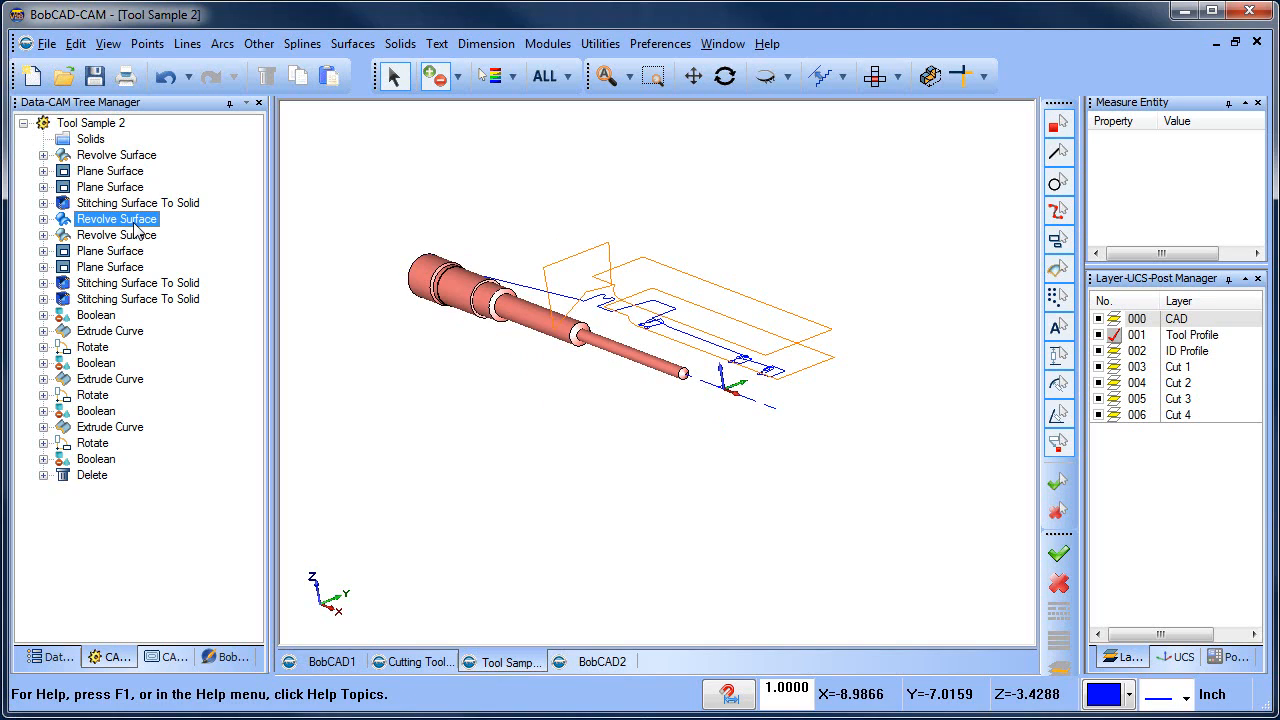
pyautogui.keyDown('ctrl'); pyautogui.click(137, 235); pyautogui.keyUp('ctrl')
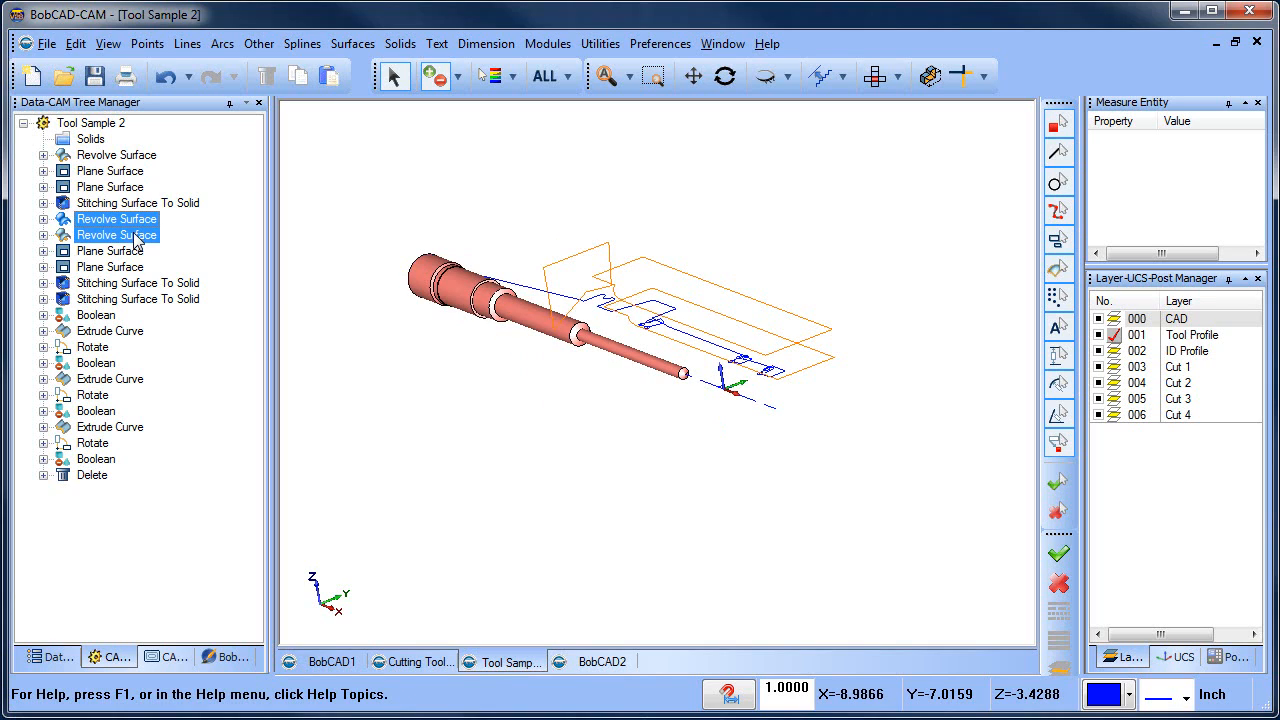
pyautogui.click(137, 235)
pyautogui.keyDown('ctrl'); pyautogui.click(136, 251); pyautogui.keyUp('ctrl')
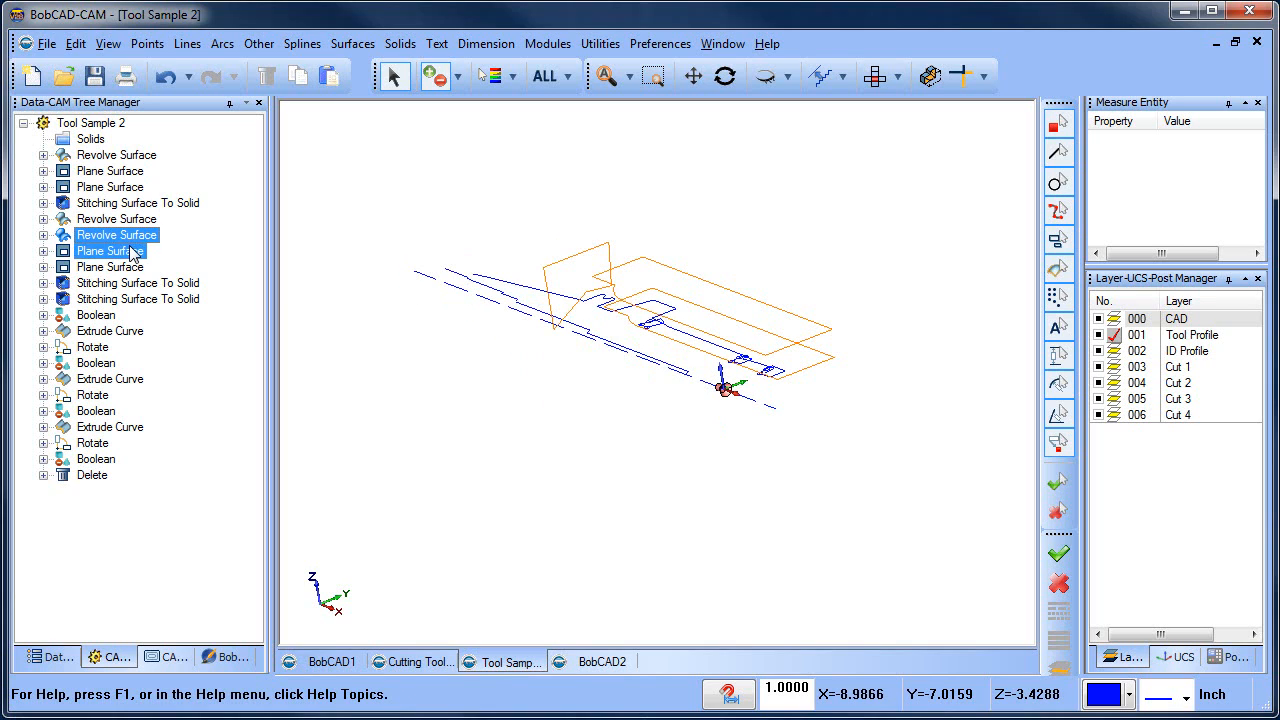
pyautogui.click(136, 251)
pyautogui.keyDown('ctrl'); pyautogui.click(135, 267); pyautogui.keyUp('ctrl')
pyautogui.click(135, 267)
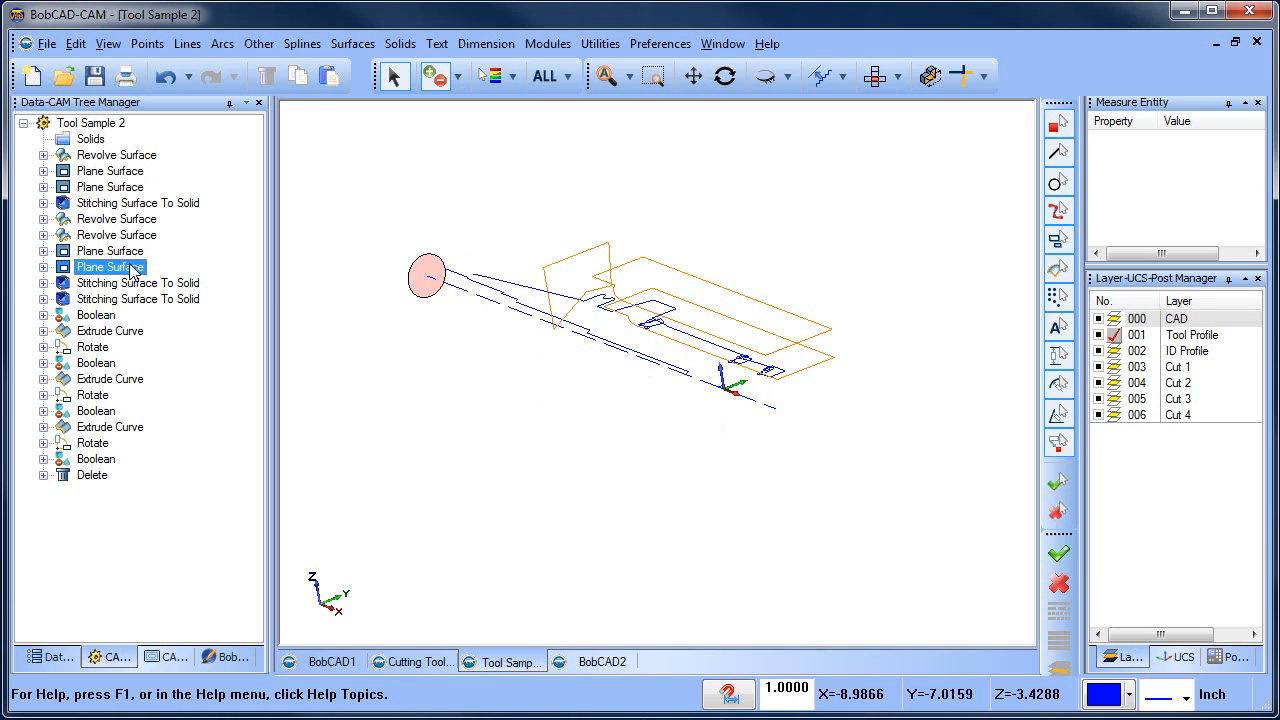
pyautogui.click(138, 284)
pyautogui.keyDown('ctrl'); pyautogui.click(138, 300); pyautogui.keyUp('ctrl')
pyautogui.click(138, 300)
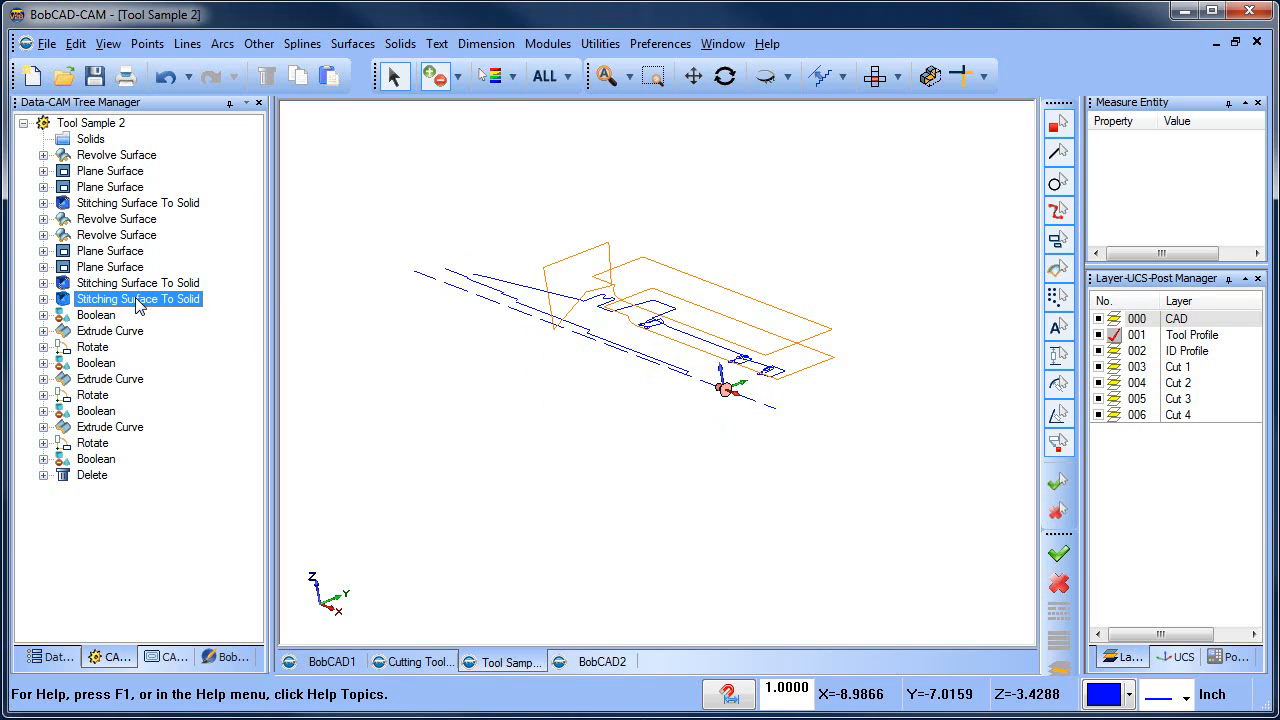
# - Examine the body's Boolean and the first flute cut's Extrude Curve, Rotate and Boolean features in the sample tool's history
pyautogui.keyDown('ctrl'); pyautogui.click(100, 316); pyautogui.keyUp('ctrl')
pyautogui.click(100, 316)
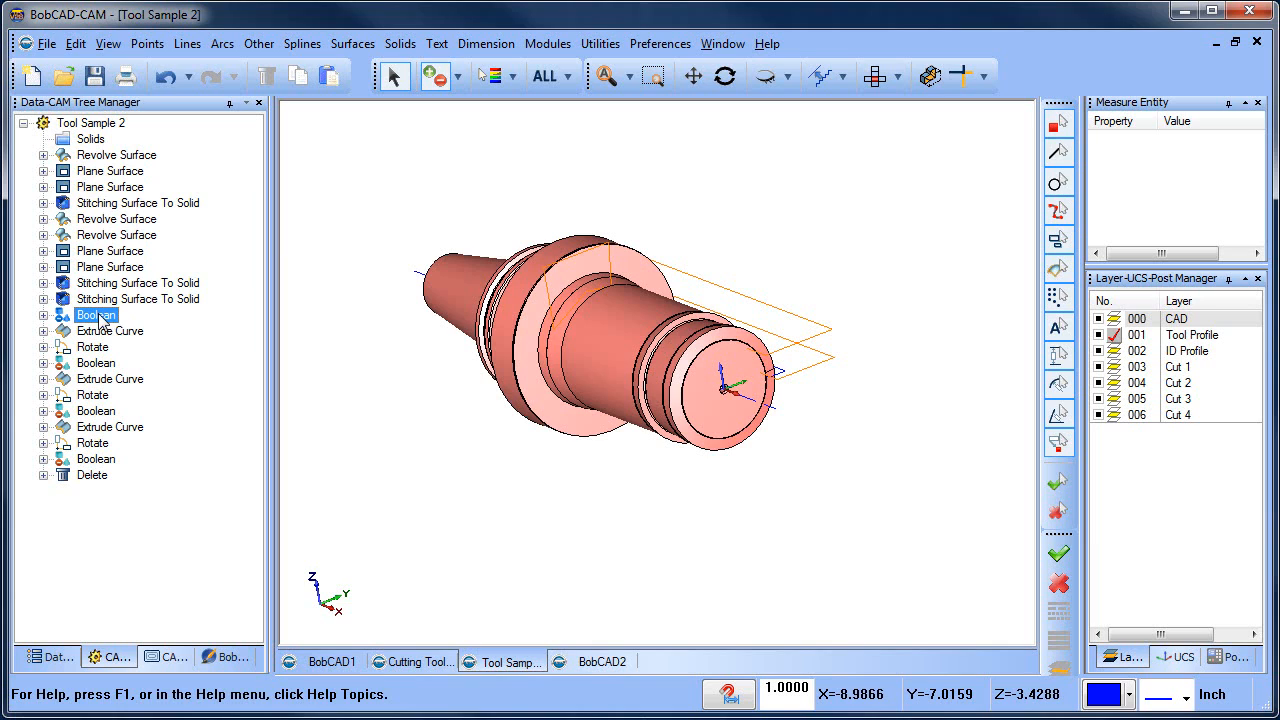
pyautogui.keyDown('ctrl'); pyautogui.click(112, 332); pyautogui.keyUp('ctrl')
pyautogui.click(112, 332)
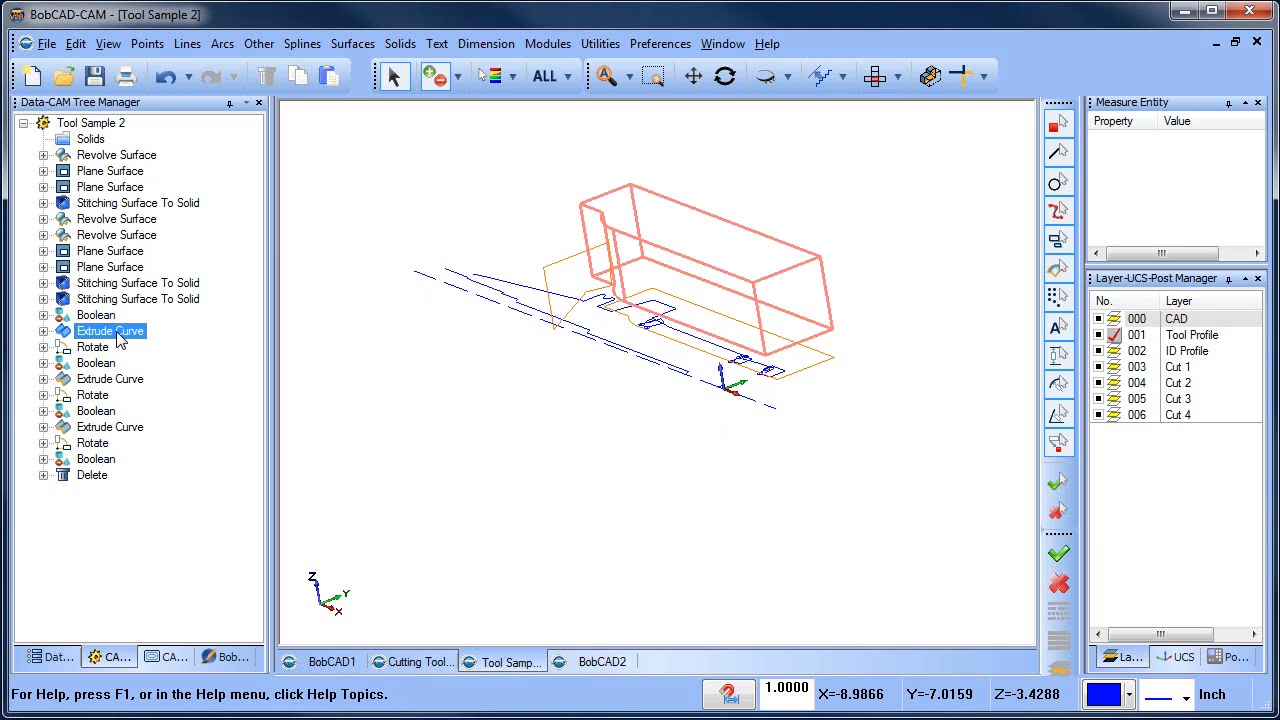
pyautogui.keyDown('ctrl'); pyautogui.click(106, 349); pyautogui.keyUp('ctrl')
pyautogui.click(101, 349)
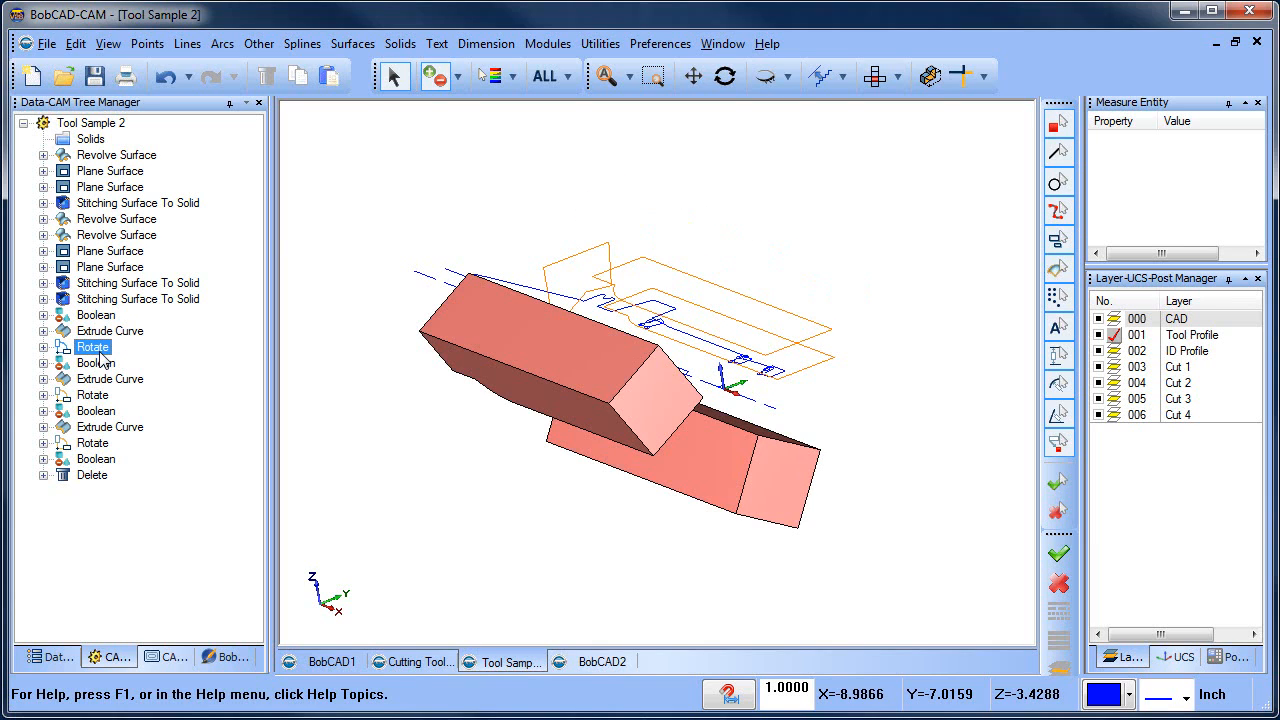
pyautogui.keyDown('ctrl'); pyautogui.click(103, 362); pyautogui.keyUp('ctrl')
pyautogui.click(103, 362)
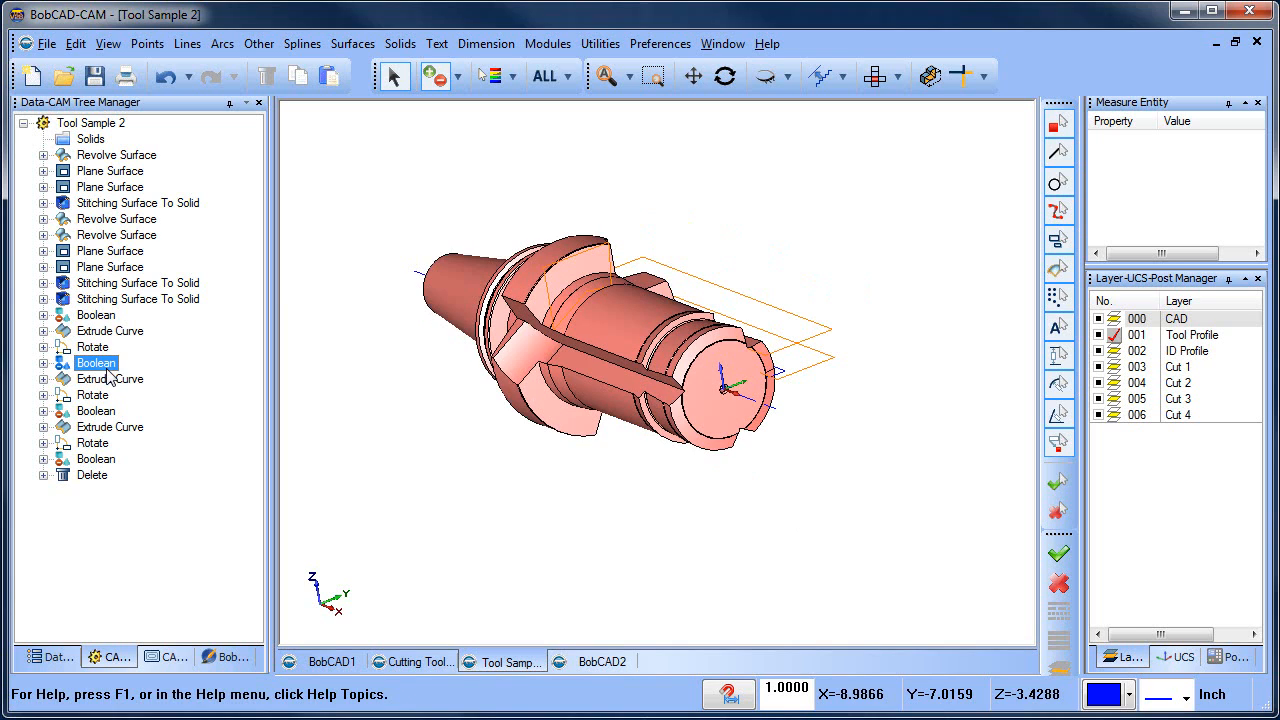
# - Examine the second and third cuts' Extrude Curve, Rotate and Boolean features in the sample tool's history
pyautogui.keyDown('ctrl'); pyautogui.click(120, 382); pyautogui.keyUp('ctrl')
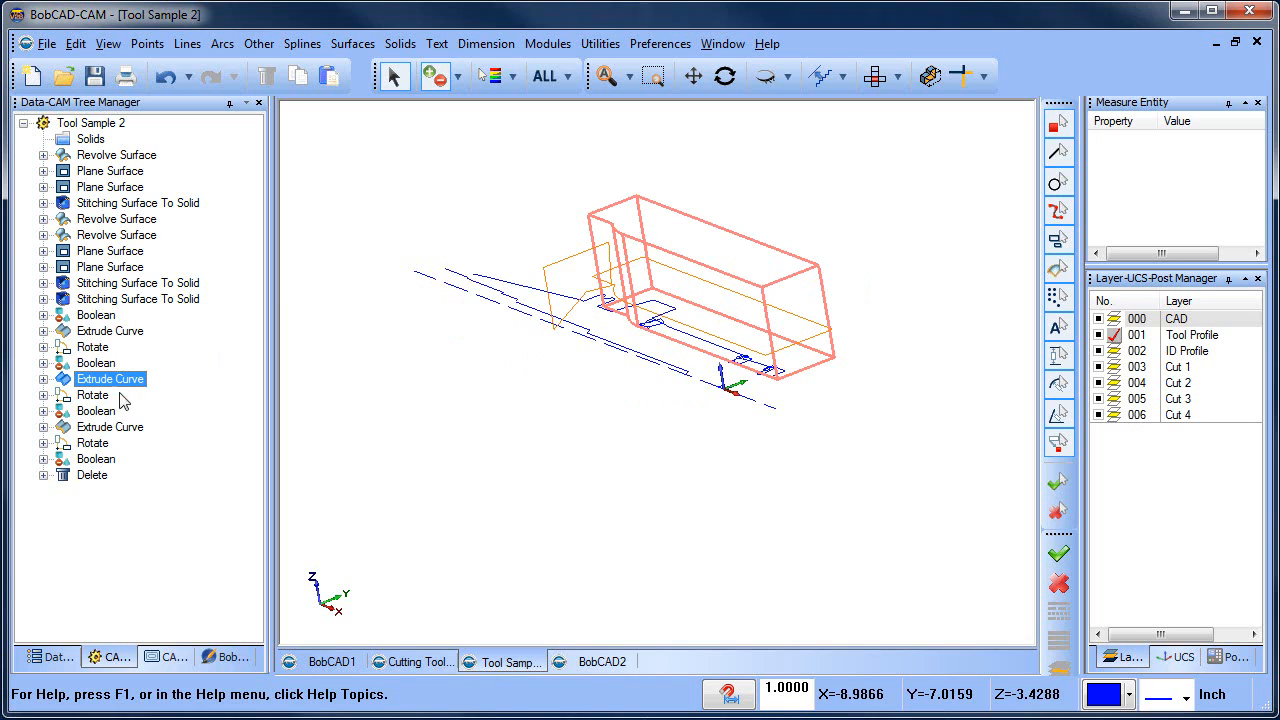
pyautogui.click(100, 398)
pyautogui.click(100, 412)
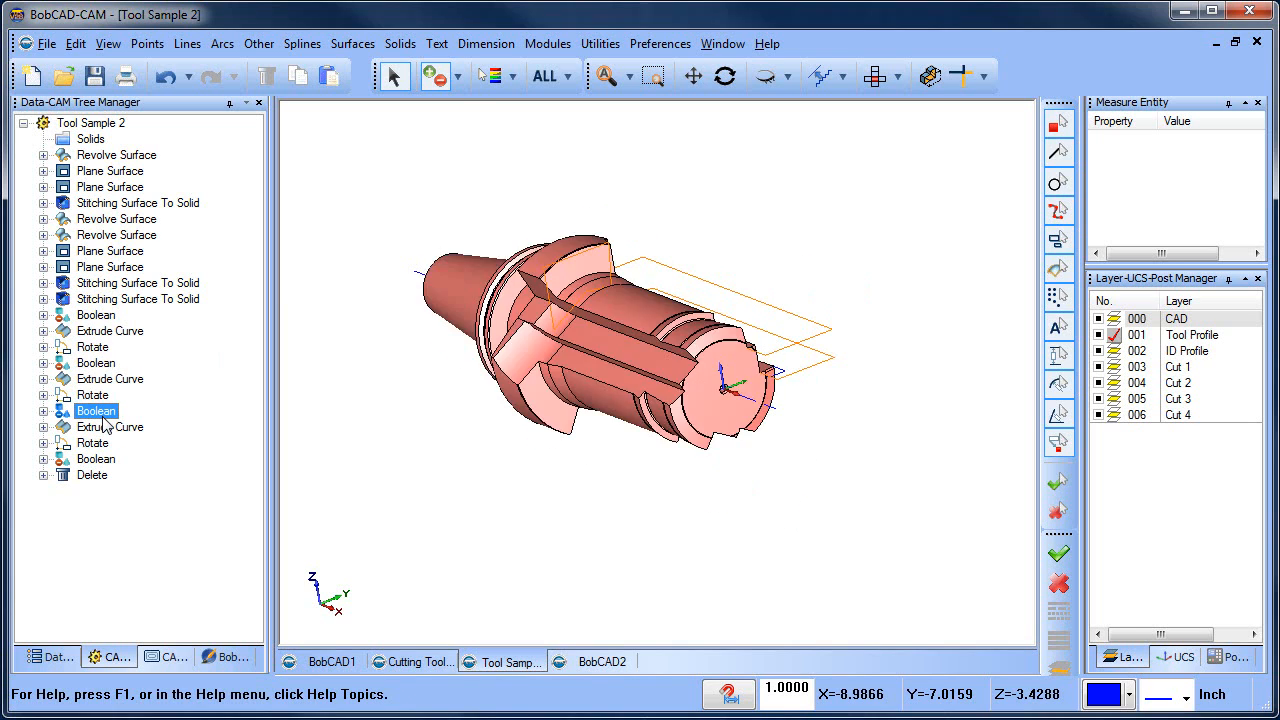
pyautogui.click(110, 428)
pyautogui.click(95, 444)
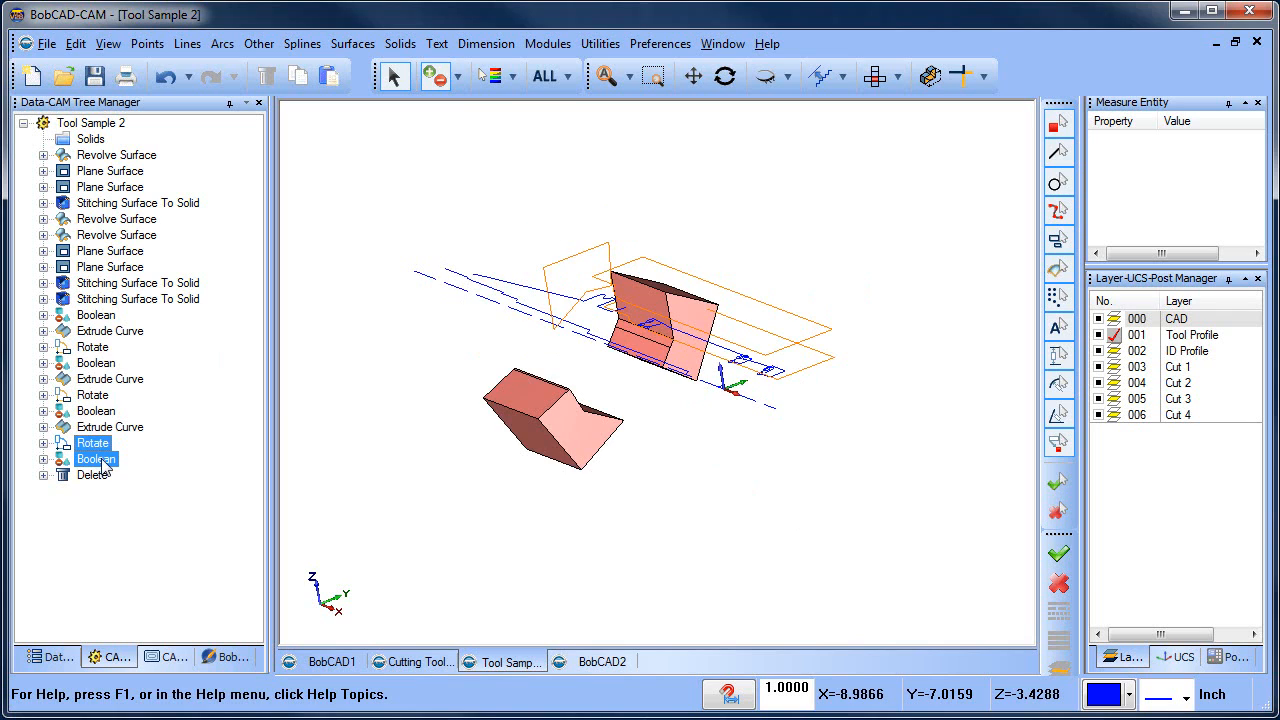
pyautogui.click(104, 461)
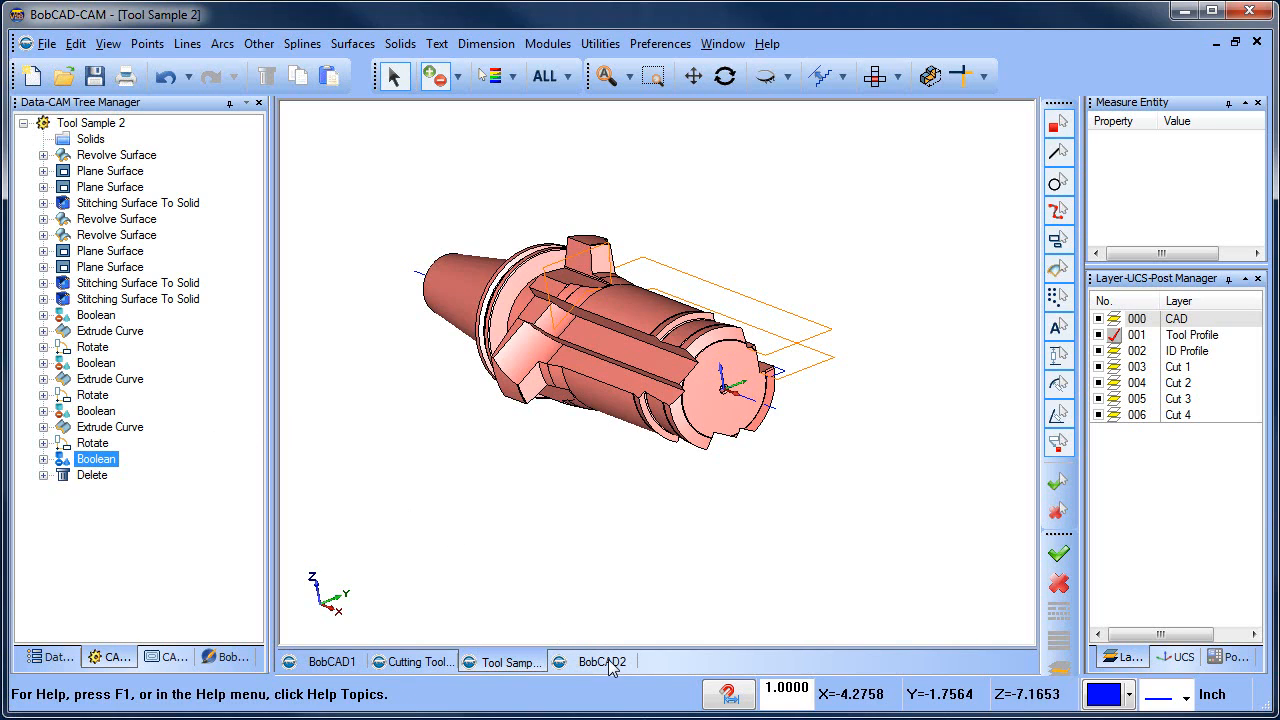
# - Remove the Delete feature from the end of the Tool Sample 2 history
pyautogui.rightClick(88, 476)
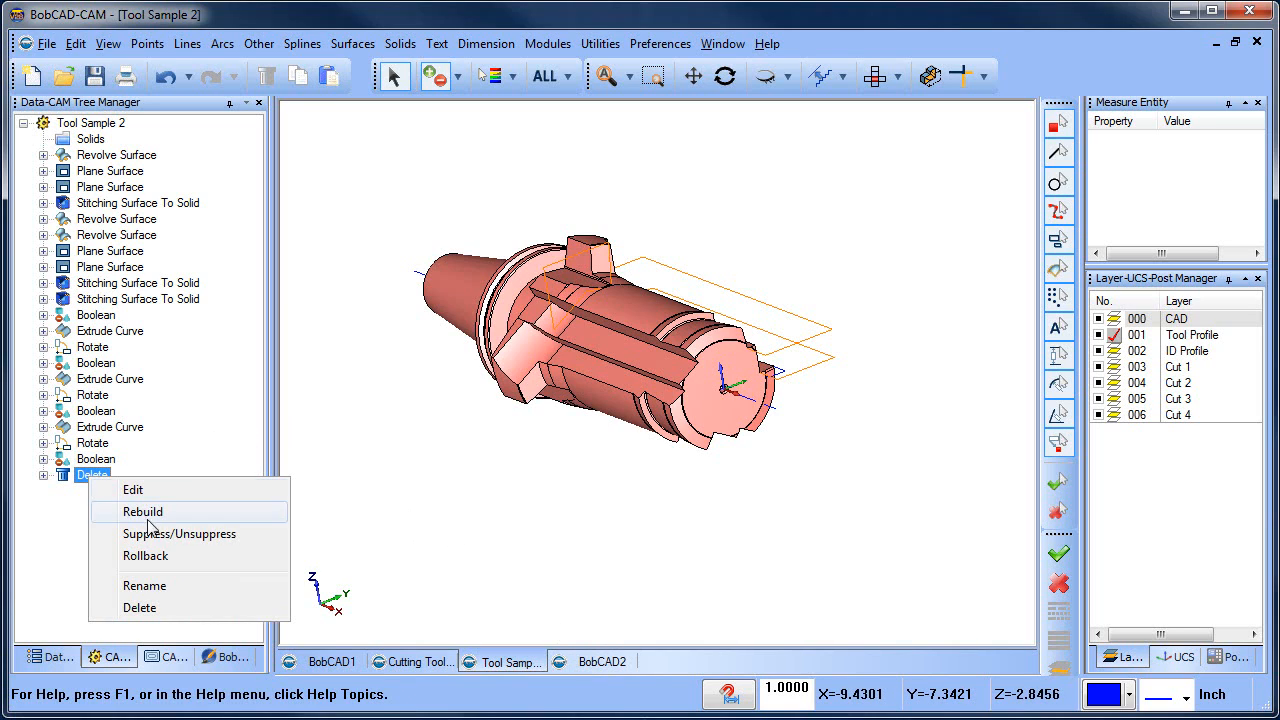
pyautogui.click(177, 608)
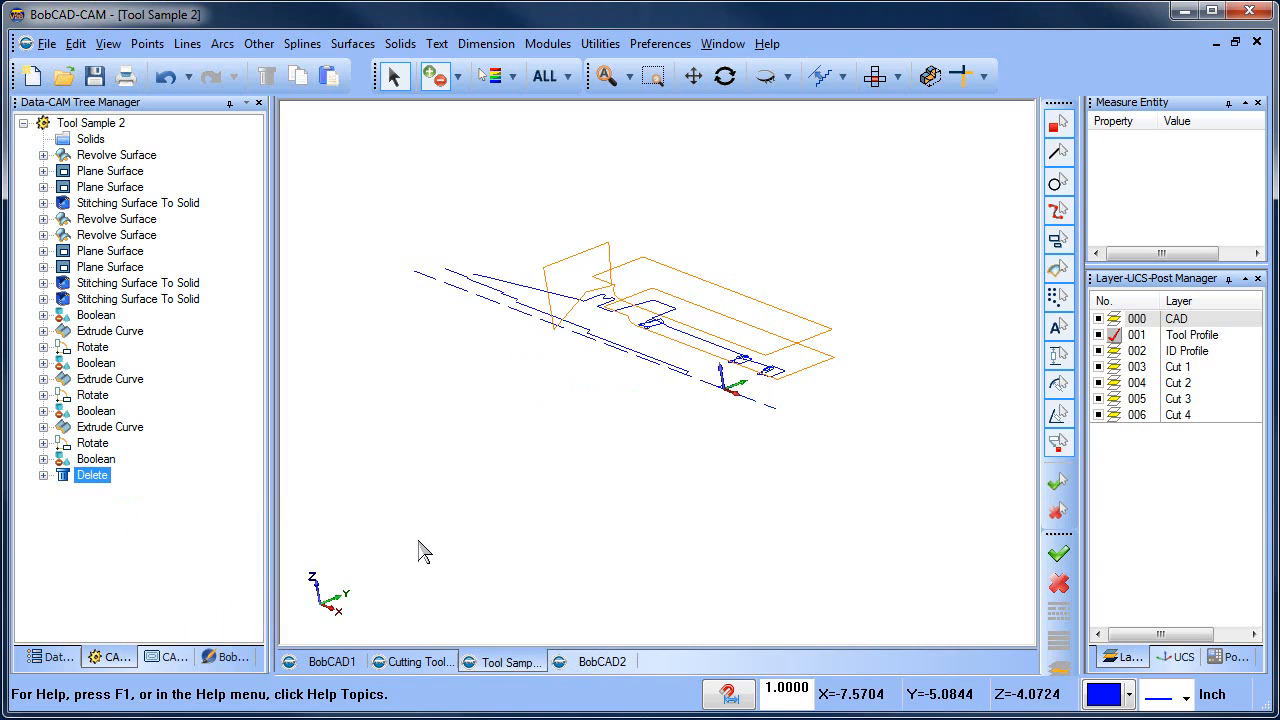
# - In the BobCAD2 drawing, show only the Tool Profile layer and add a new layer named Cut 1
pyautogui.click(605, 664)
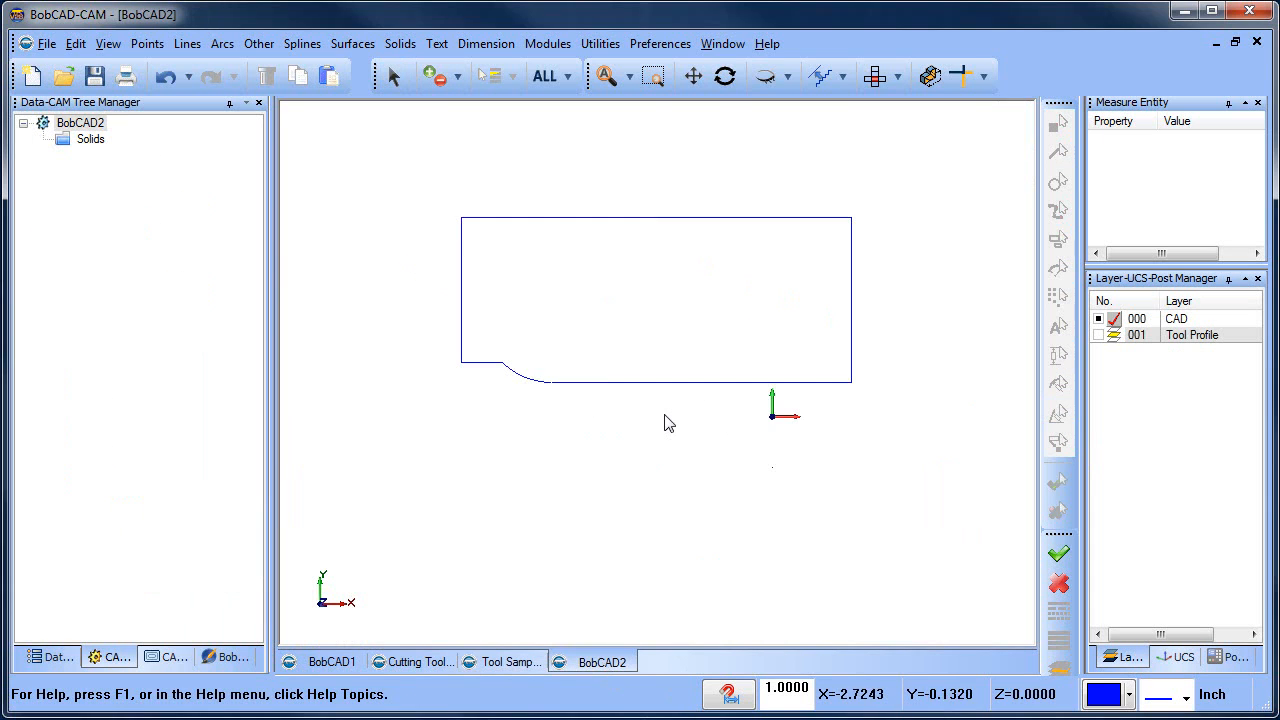
pyautogui.click(1100, 336)
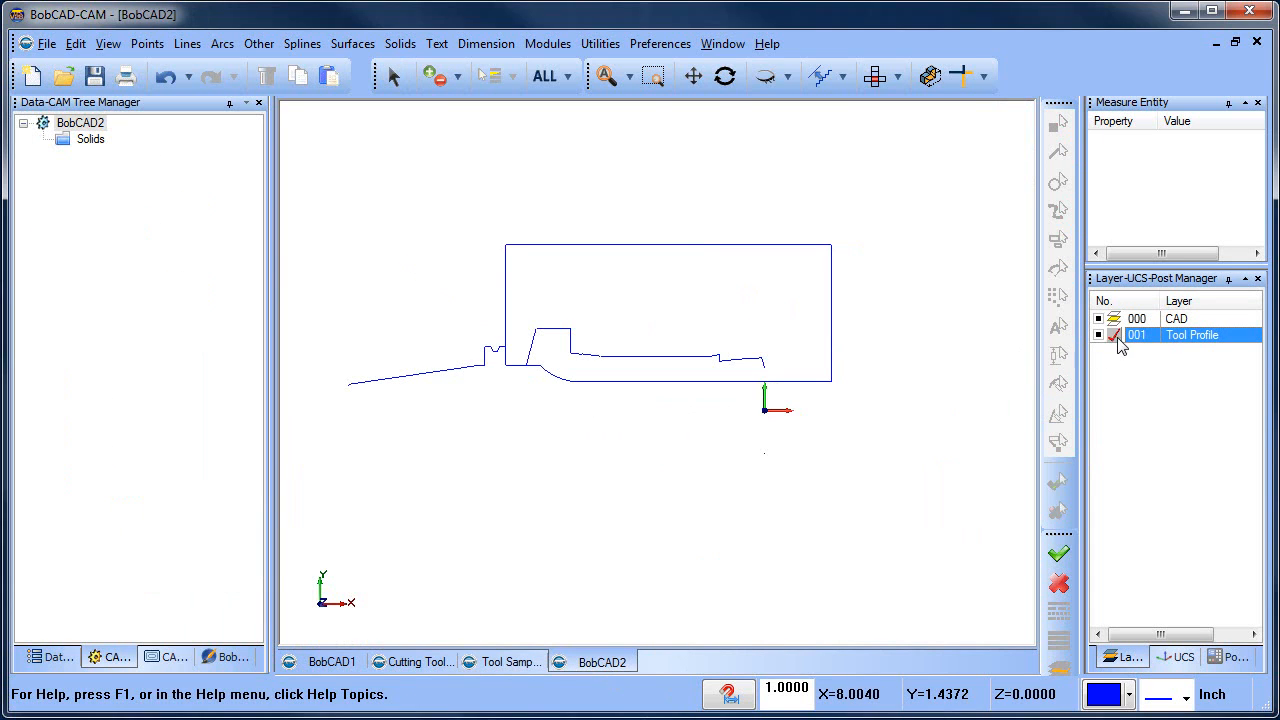
pyautogui.click(1099, 319)
pyautogui.rightClick(1178, 340)
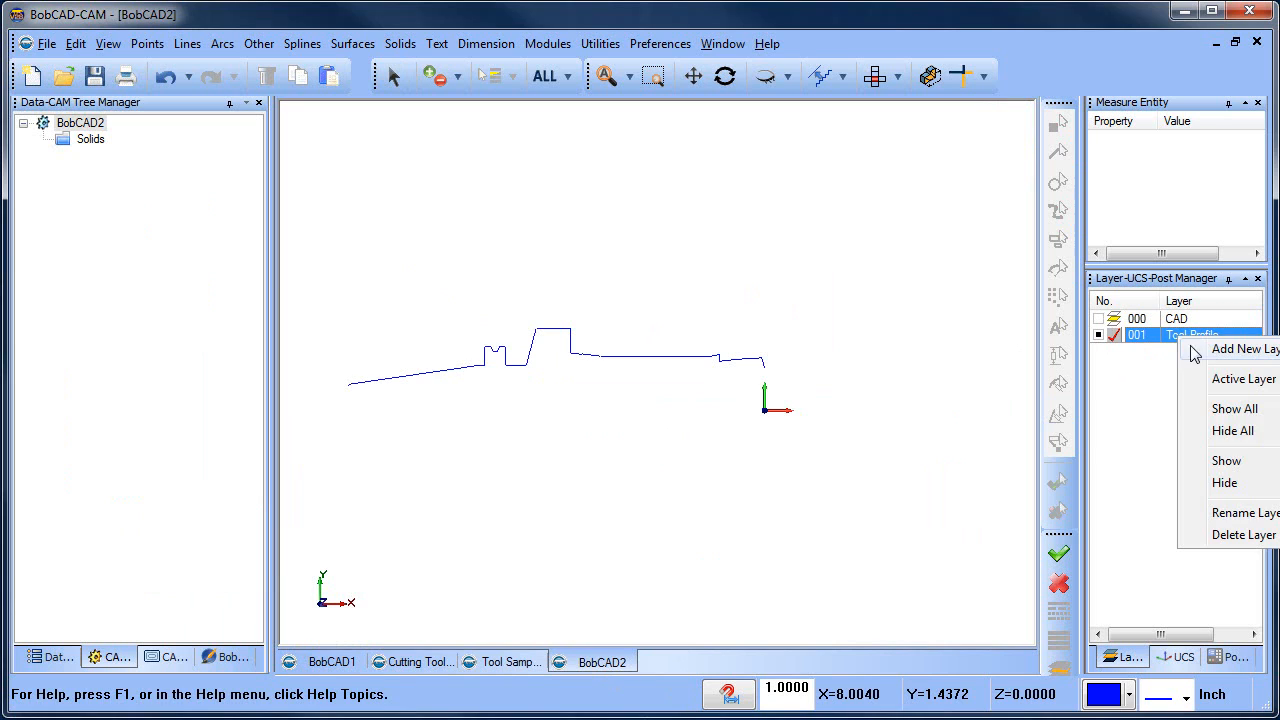
pyautogui.click(1205, 347)
pyautogui.write('Cut 1')
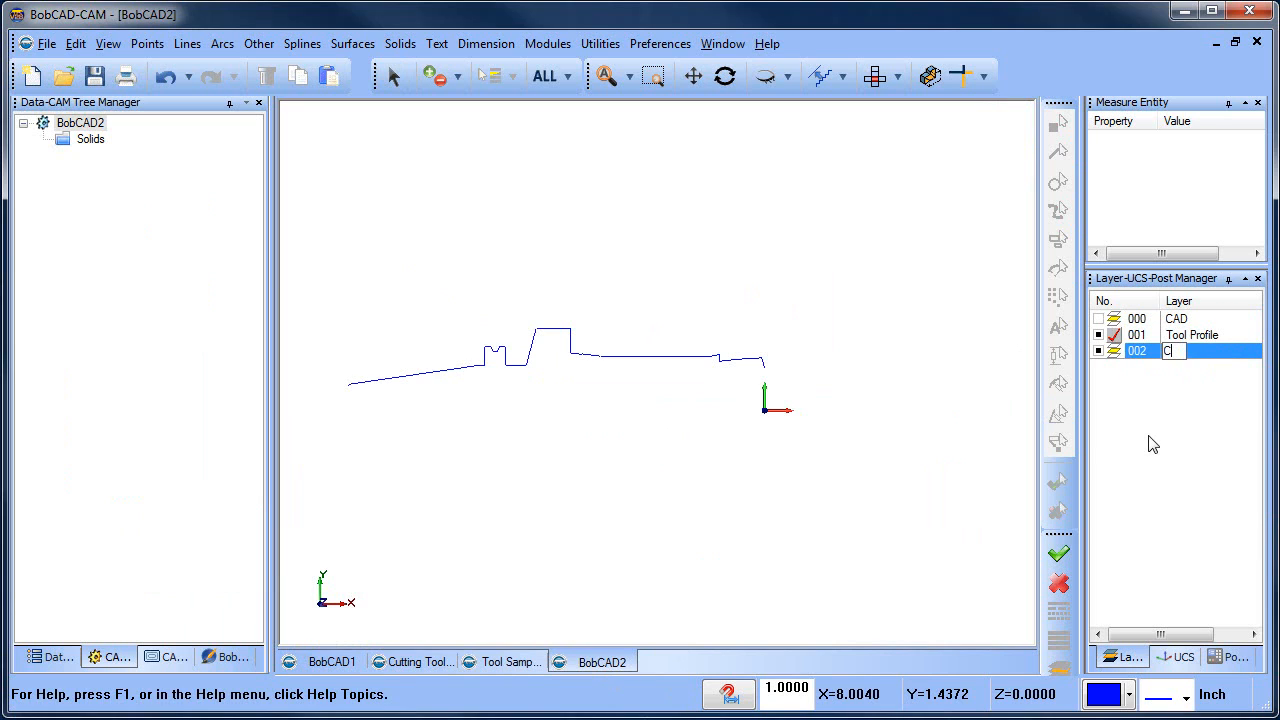
# - Show the CAD layer and move the closed flute outline onto the Cut 1 layer
pyautogui.click(1098, 318)
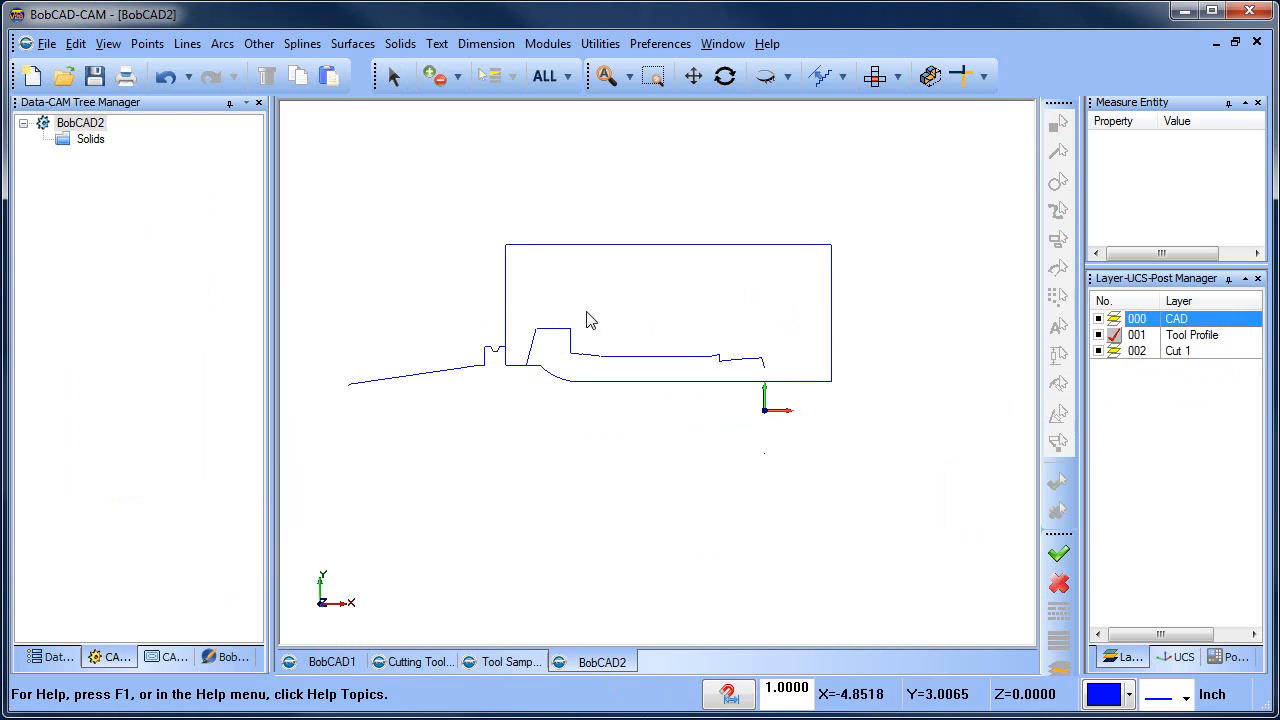
pyautogui.rightClick(616, 173)
pyautogui.moveTo(700, 337)
pyautogui.click(866, 381)
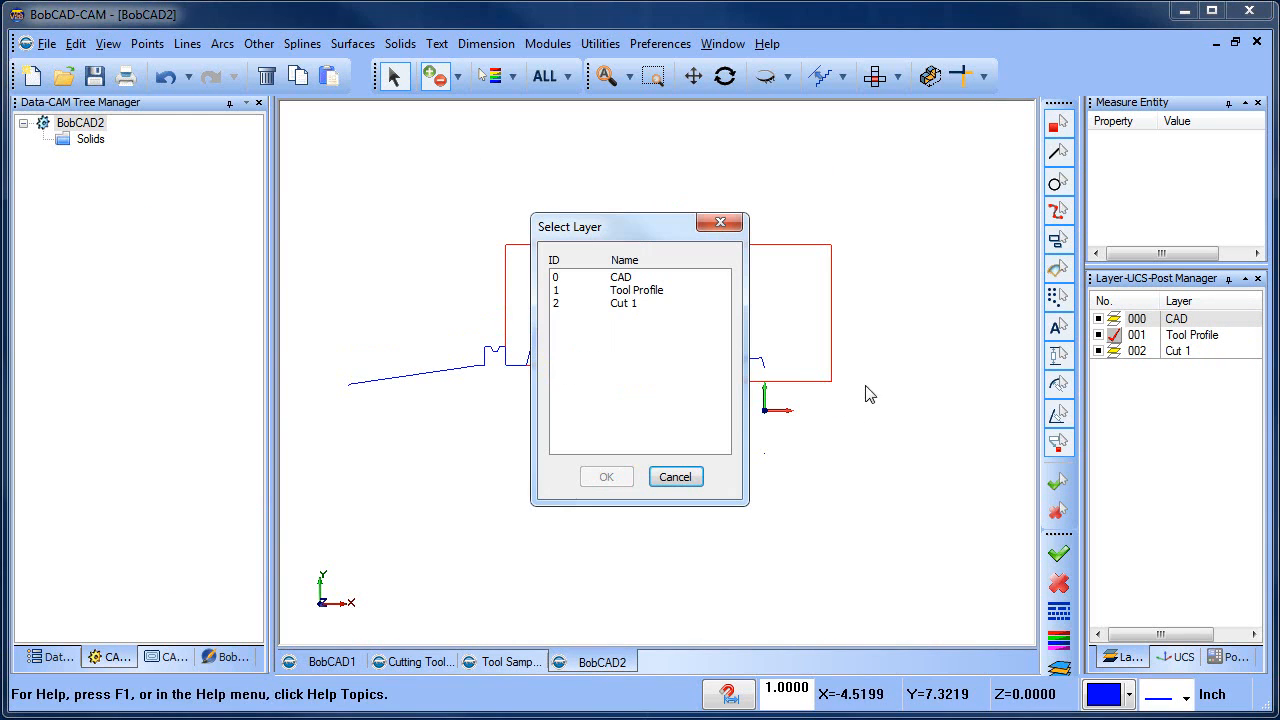
pyautogui.click(630, 303)
pyautogui.click(606, 476)
# - Hide the Cut 1 layer and make CAD the active layer
pyautogui.click(1115, 352)
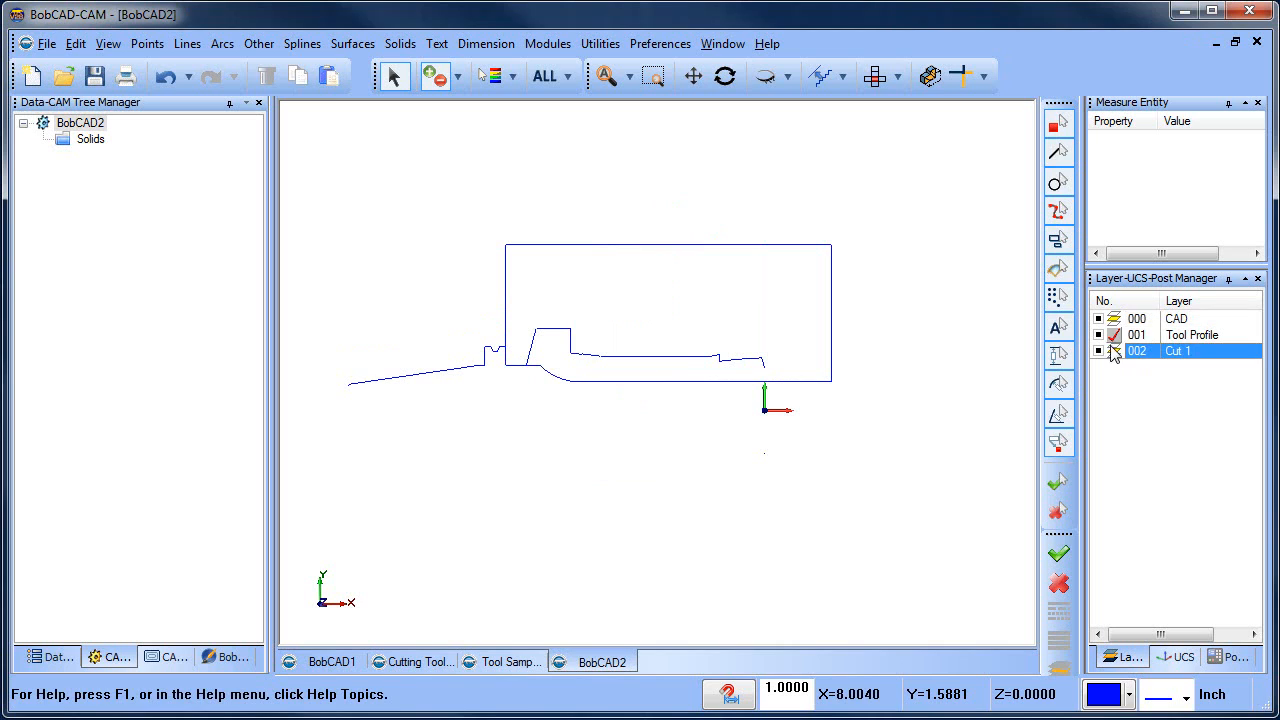
pyautogui.click(1116, 336)
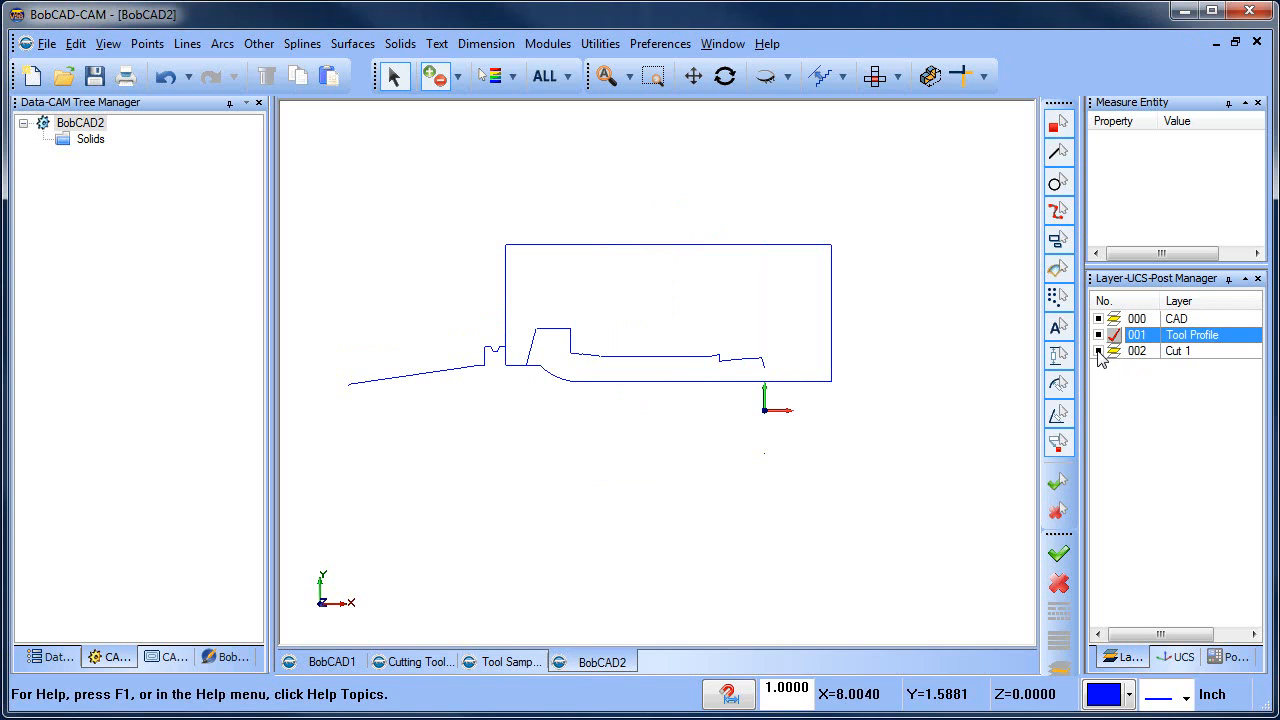
pyautogui.click(1098, 351)
pyautogui.click(1115, 319)
pyautogui.moveTo(572, 456); pyautogui.dragTo(586, 468, button='middle')
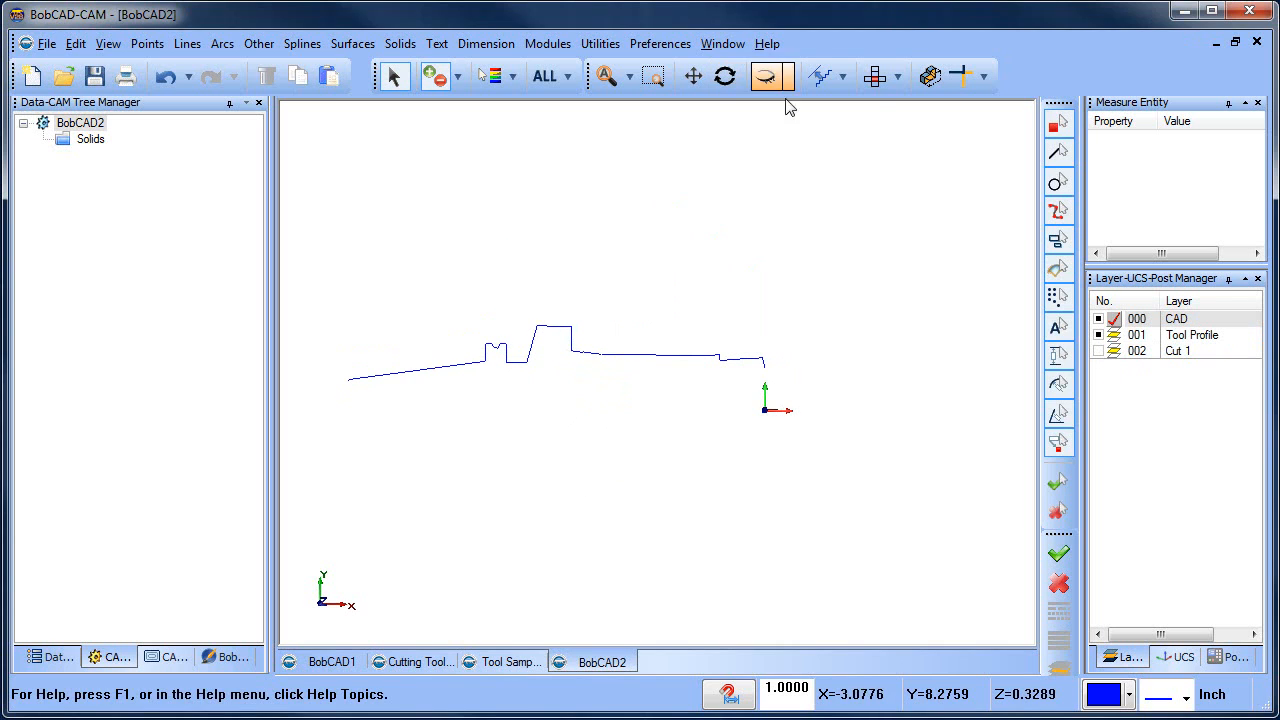
pyautogui.click(879, 78)
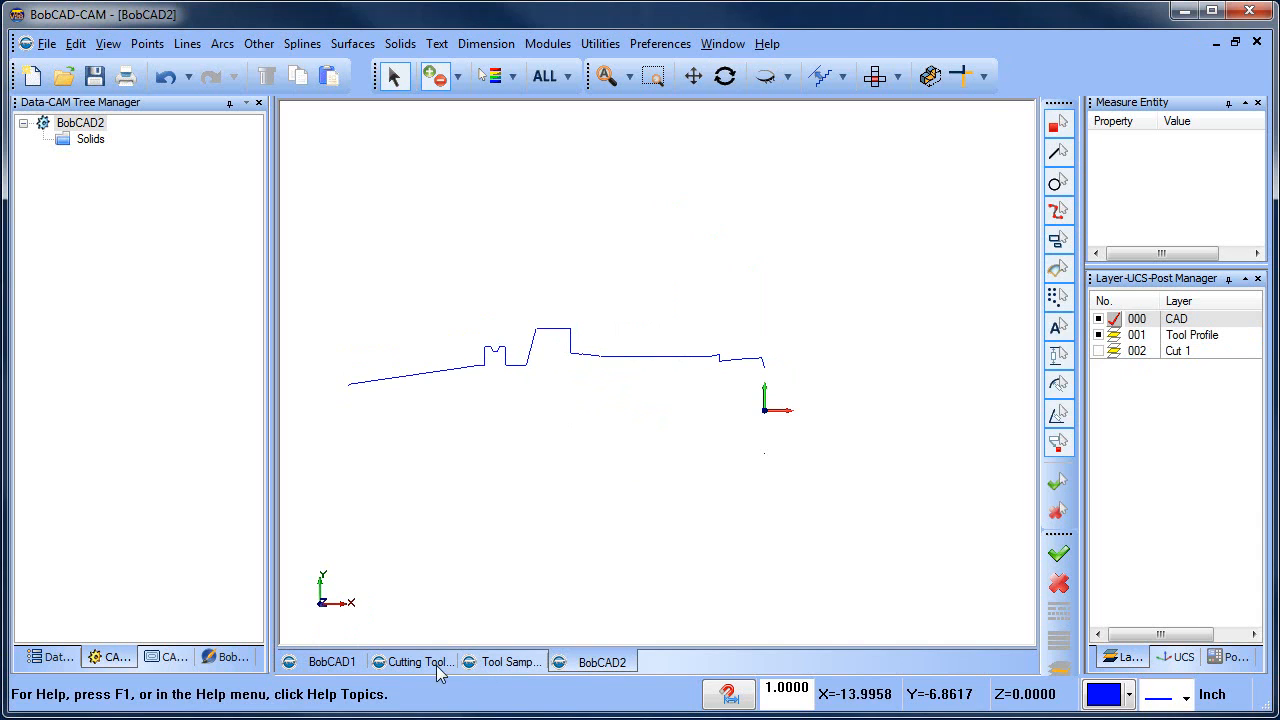
# - In Tool Sample 2, hide the CAD layer and examine the outer body's Revolve Surface feature
pyautogui.click(508, 662)
pyautogui.click(115, 156)
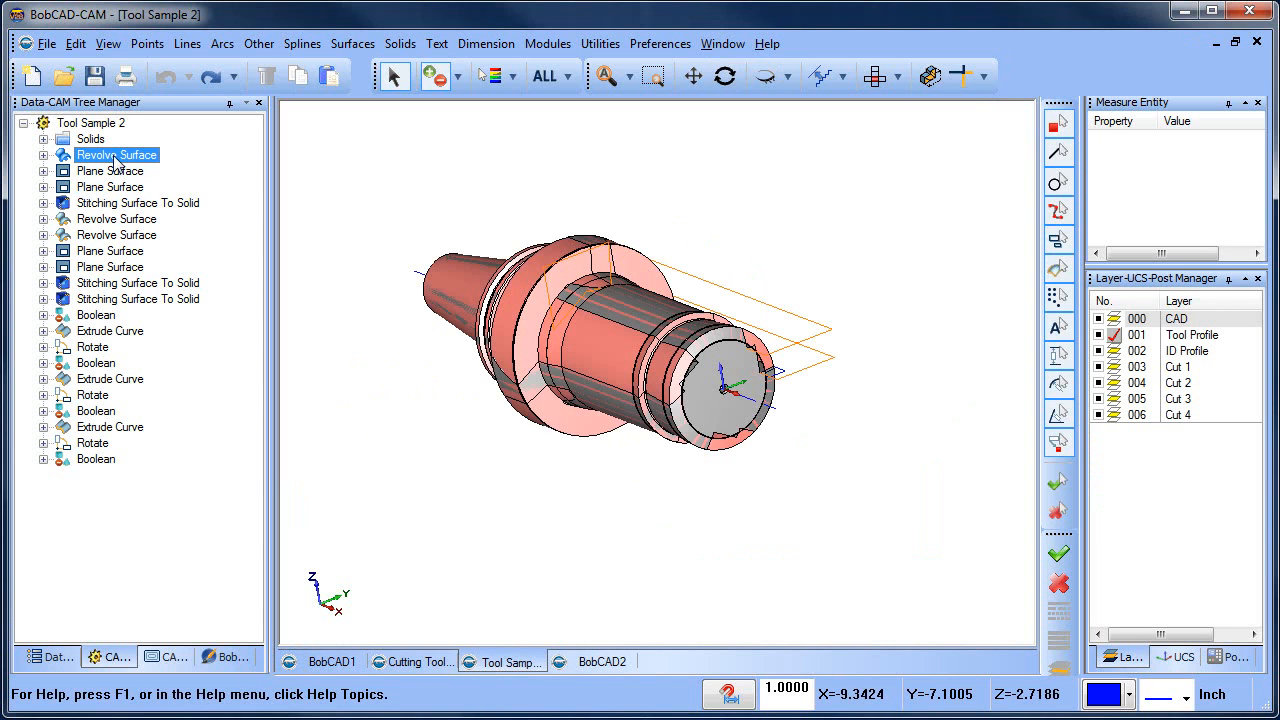
pyautogui.click(110, 331)
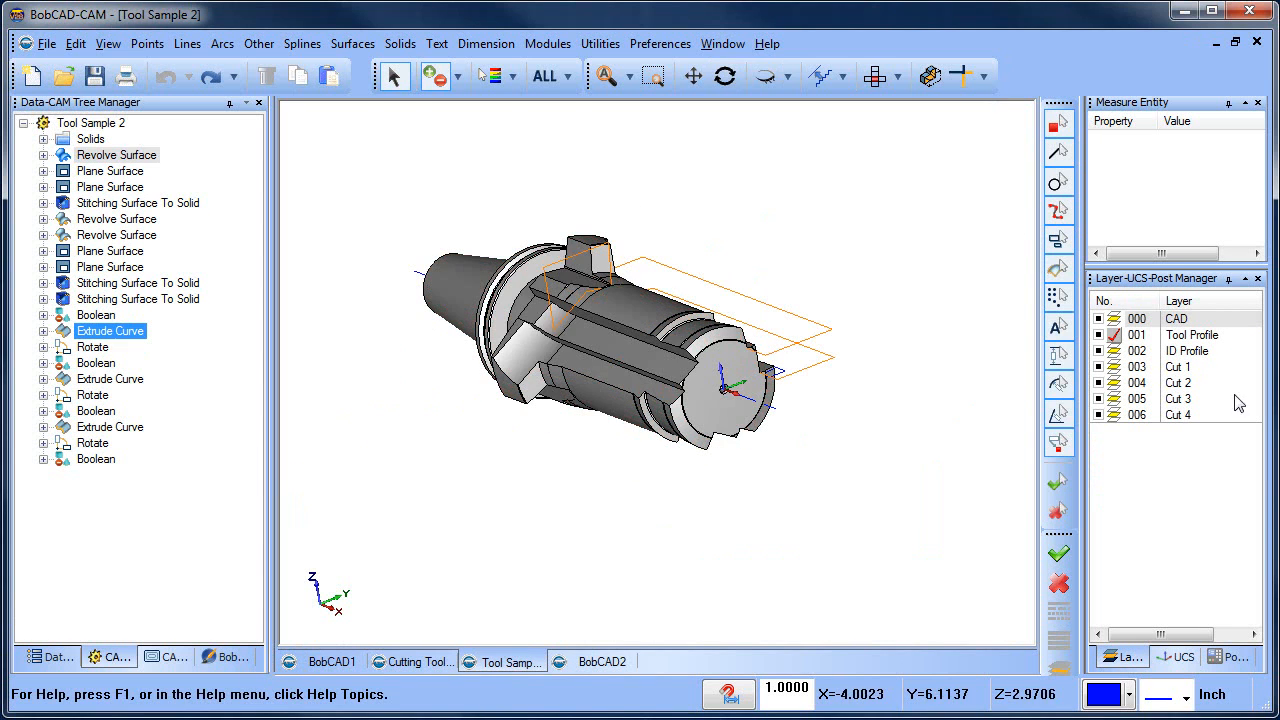
pyautogui.click(1115, 334)
pyautogui.click(116, 157)
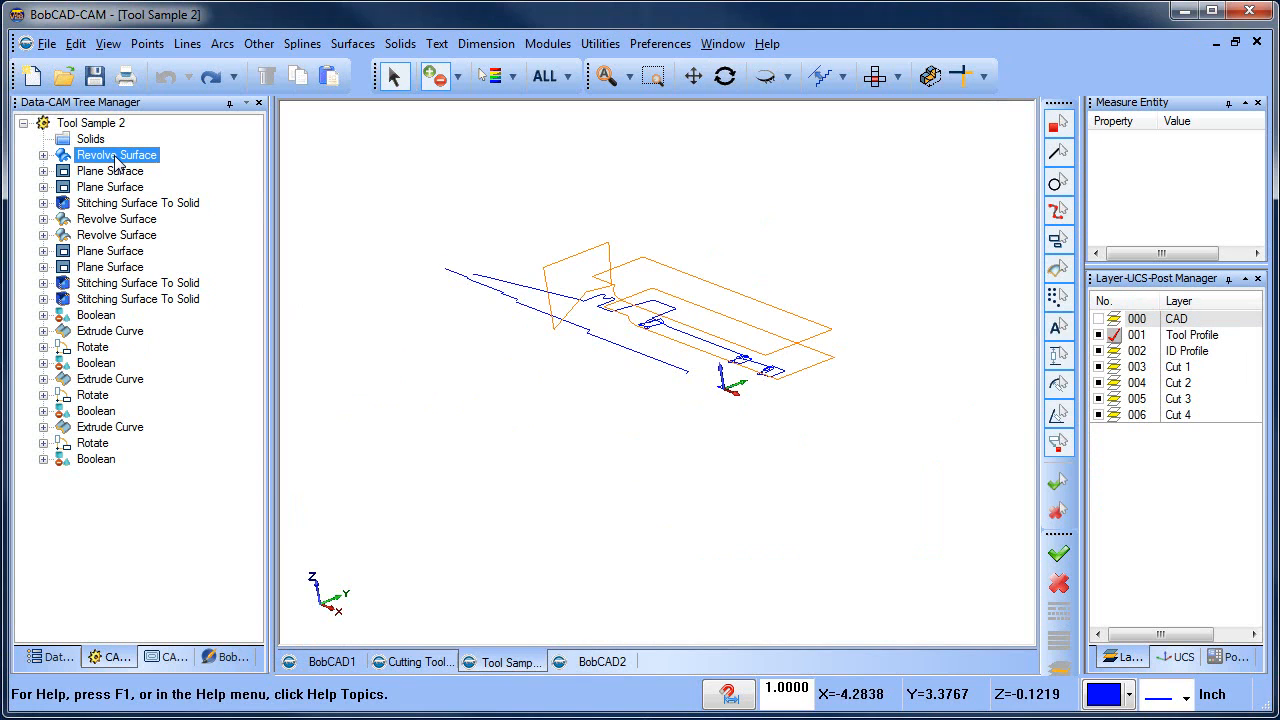
pyautogui.click(117, 160)
pyautogui.moveTo(656, 435)
pyautogui.mouseDown(button='middle')
pyautogui.moveTo(601, 422)
pyautogui.moveTo(661, 439)
pyautogui.mouseUp(button='middle')
# - Examine the outer body's two Plane Surface end caps and the first Stitching Surface To Solid feature
pyautogui.click(110, 171)
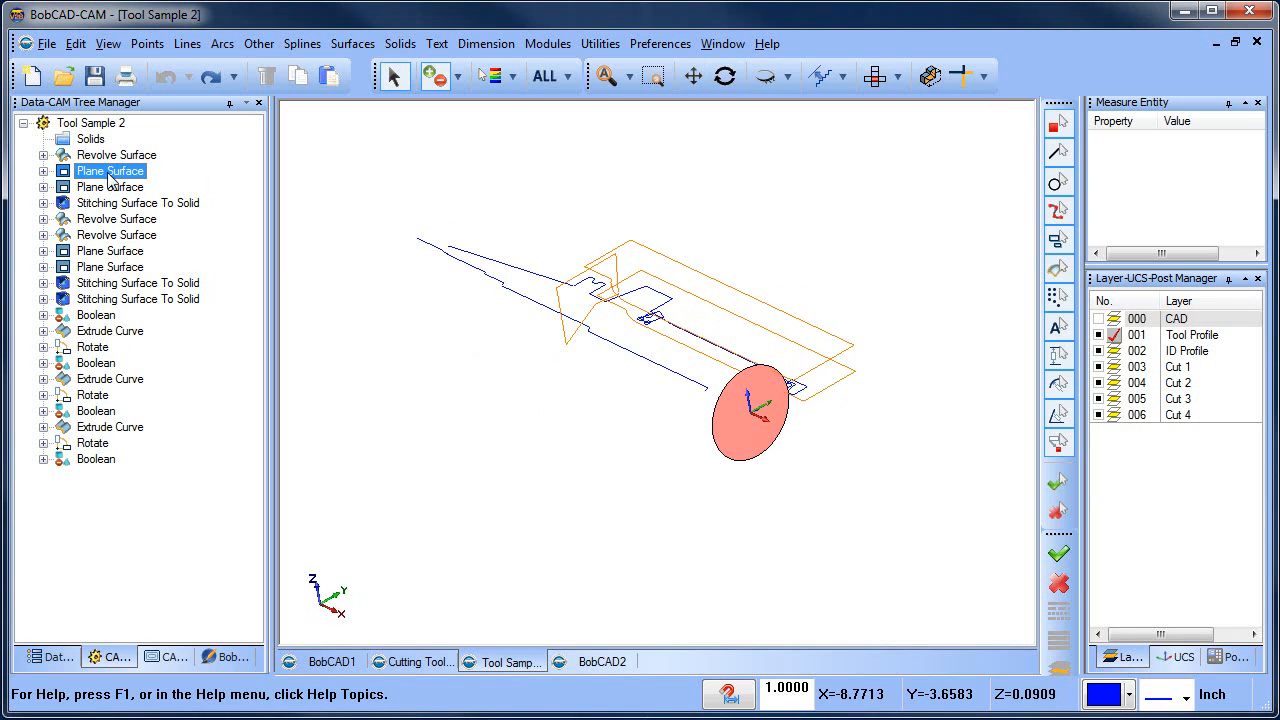
pyautogui.keyDown('ctrl'); pyautogui.click(110, 187); pyautogui.keyUp('ctrl')
pyautogui.click(118, 189)
pyautogui.click(124, 204)
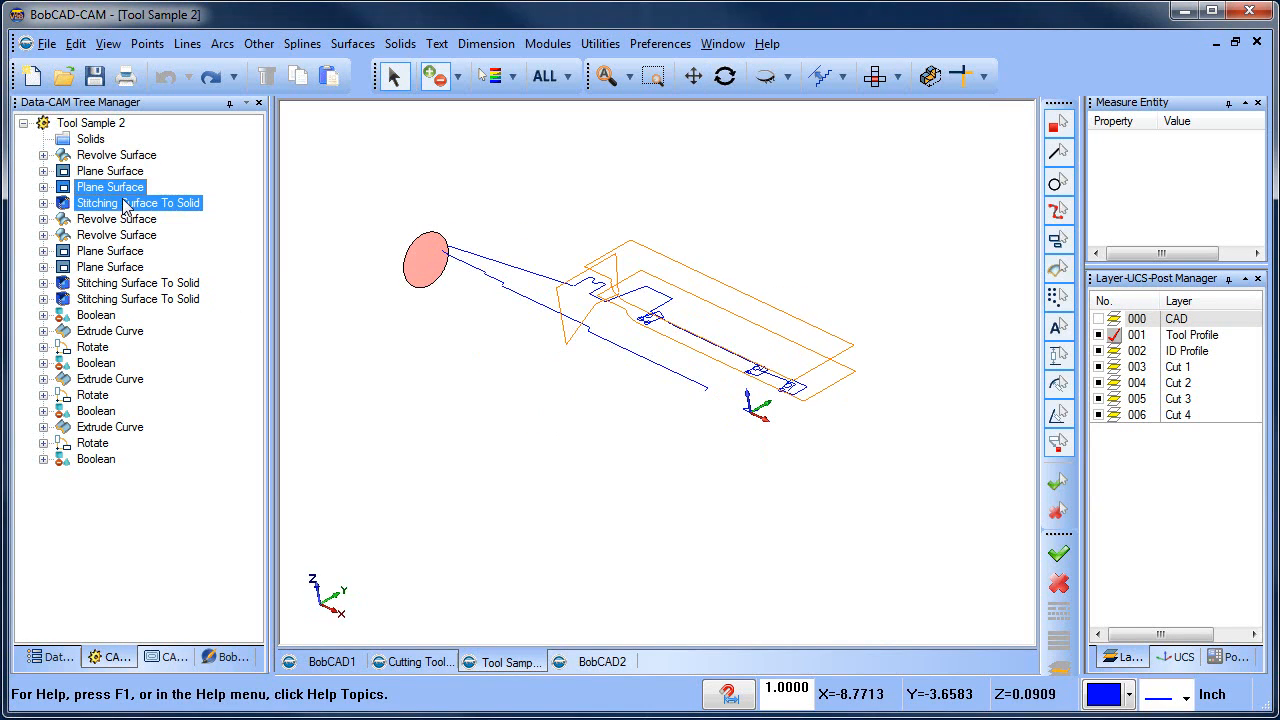
# - In the BobCAD2 drawing, create a coordinate line along the X axis from X -5 to X 5 through the origin
pyautogui.click(604, 663)
pyautogui.moveTo(597, 393); pyautogui.dragTo(662, 380, button='middle')
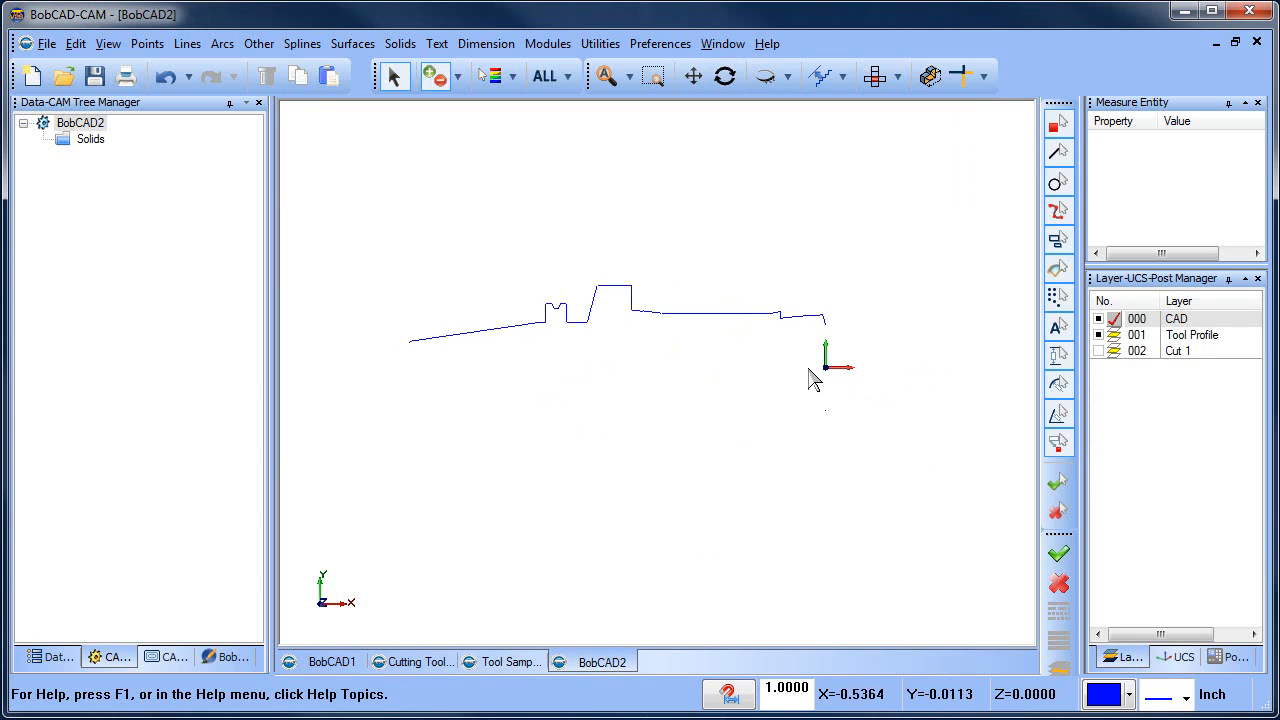
pyautogui.click(187, 43)
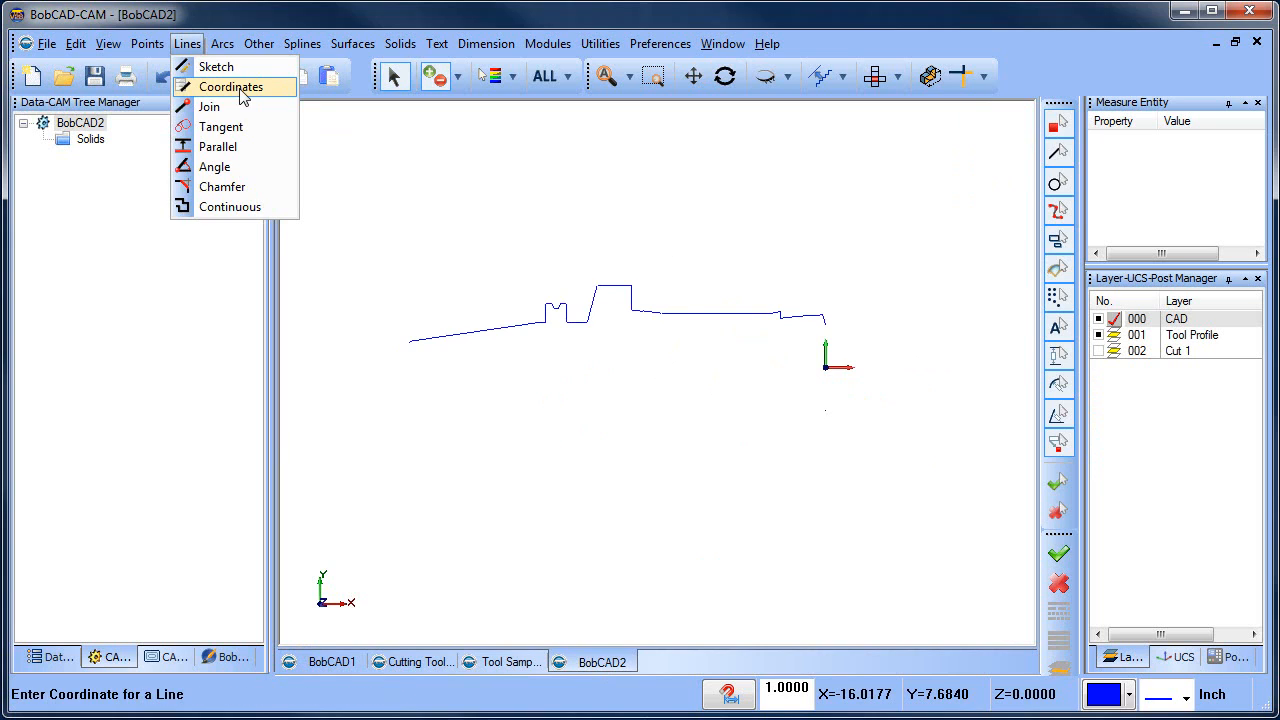
pyautogui.click(212, 87)
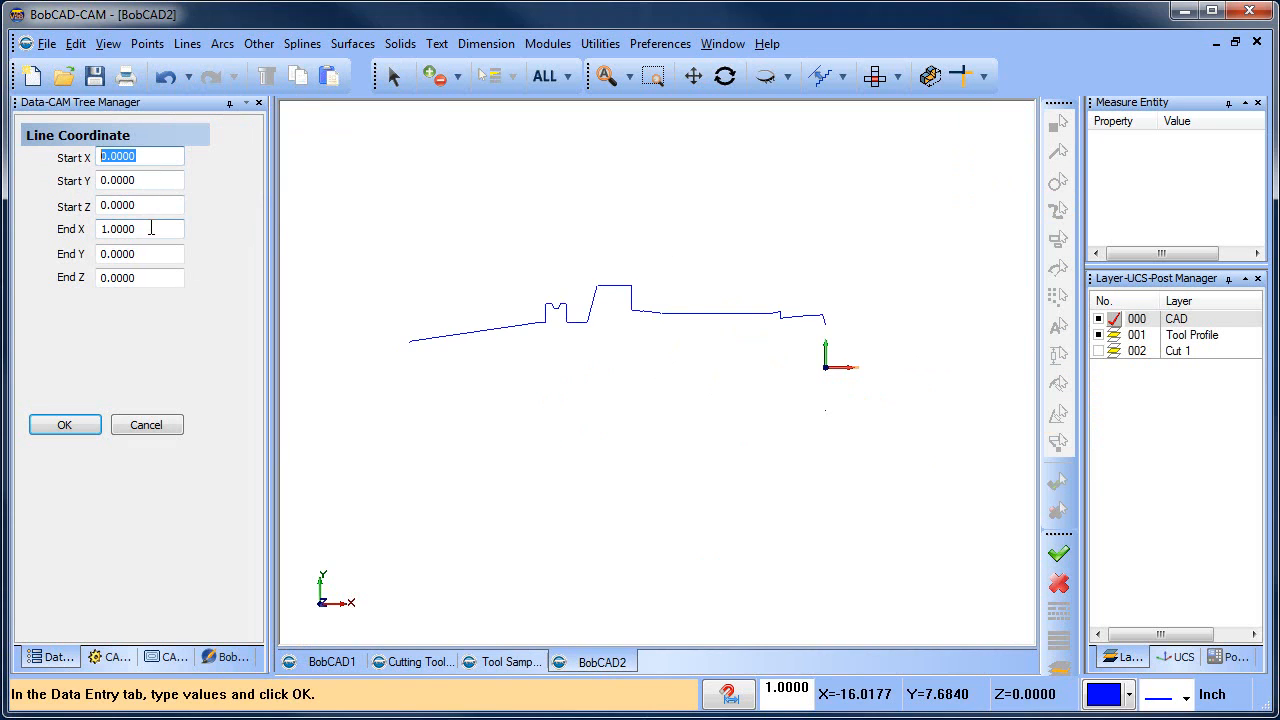
pyautogui.click(151, 228)
pyautogui.click(115, 157)
pyautogui.write('-5')
pyautogui.click(160, 231)
pyautogui.write('5')
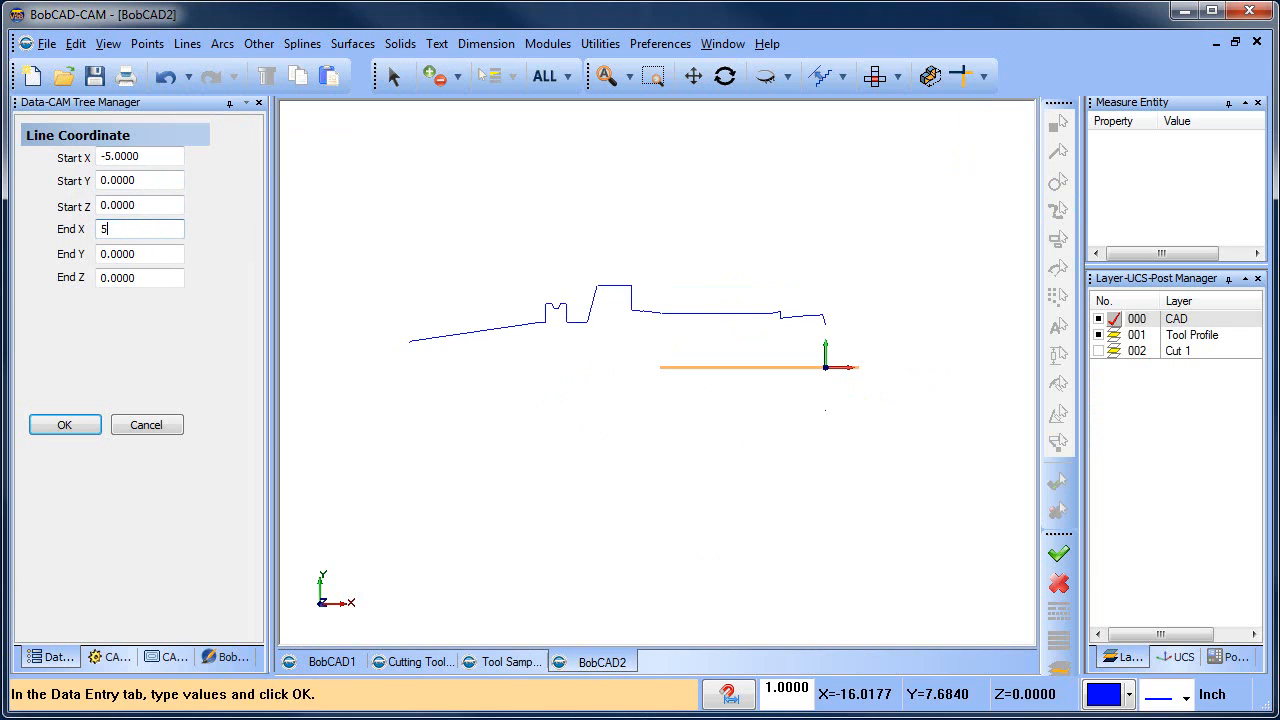
pyautogui.click(58, 424)
pyautogui.click(131, 428)
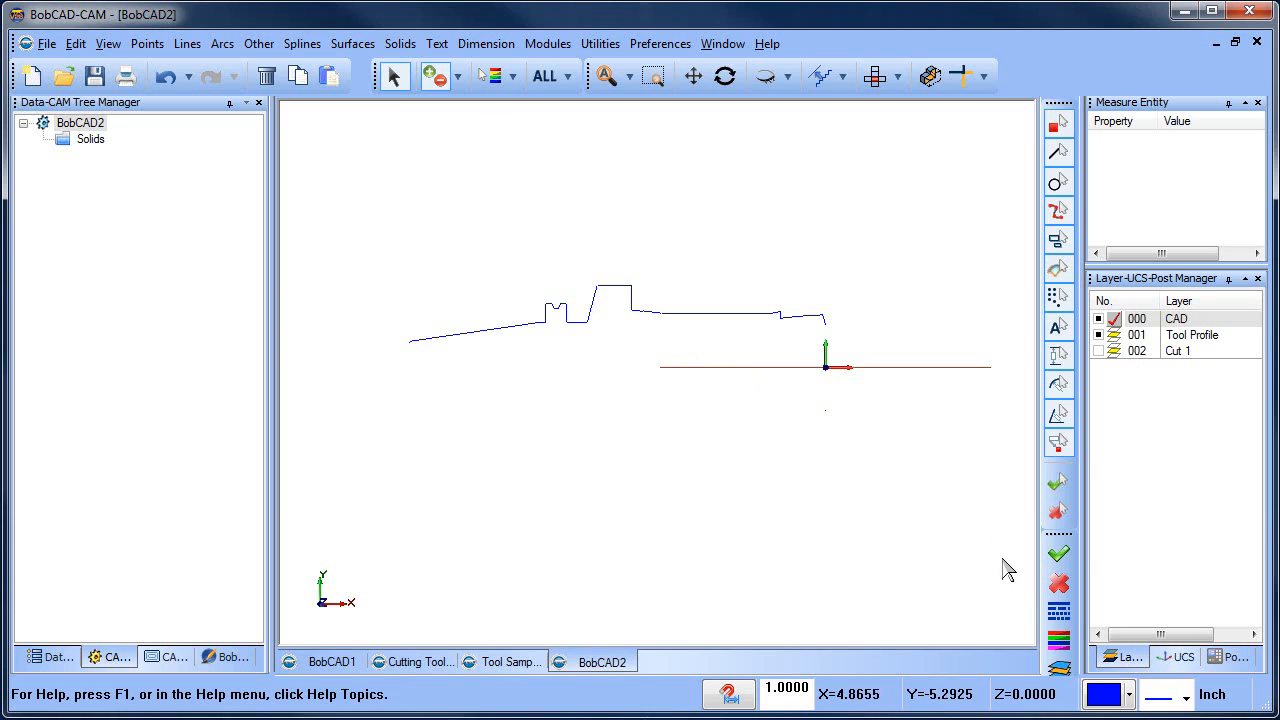
# - Change the line style of the new centre axis line to long dashes and clear the selection
pyautogui.rightClick(714, 432)
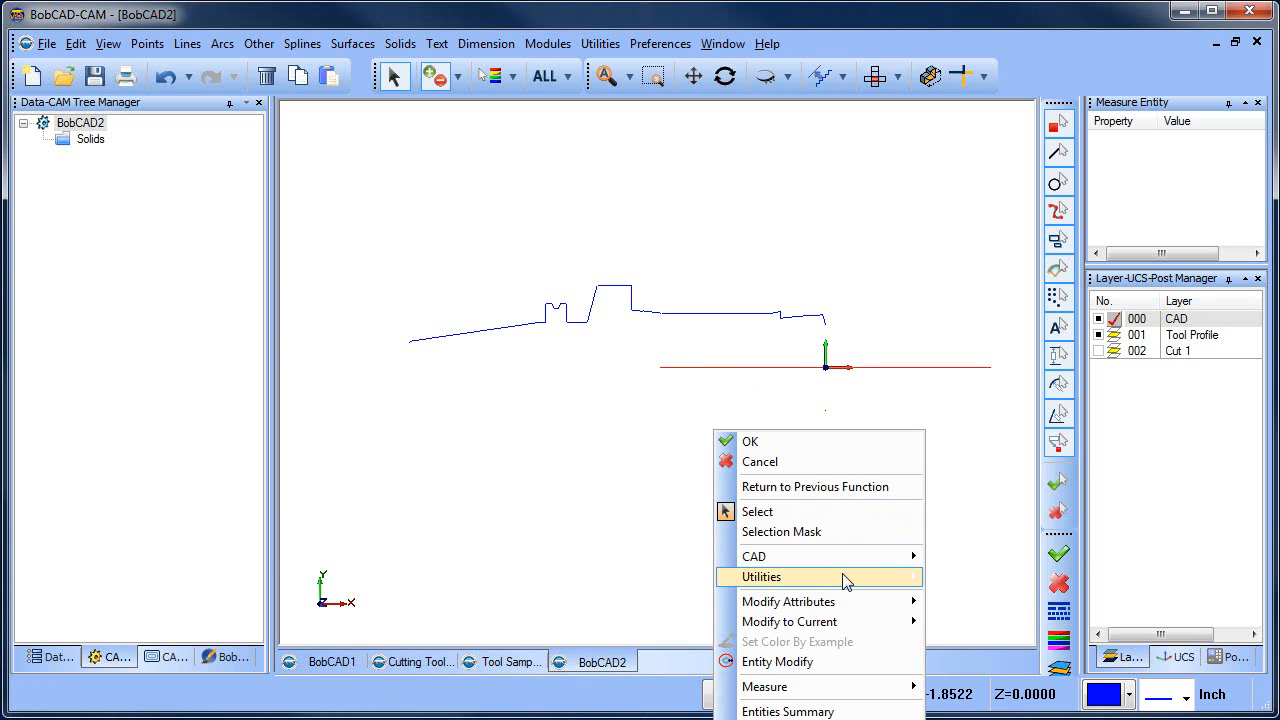
pyautogui.moveTo(858, 601)
pyautogui.click(1007, 622)
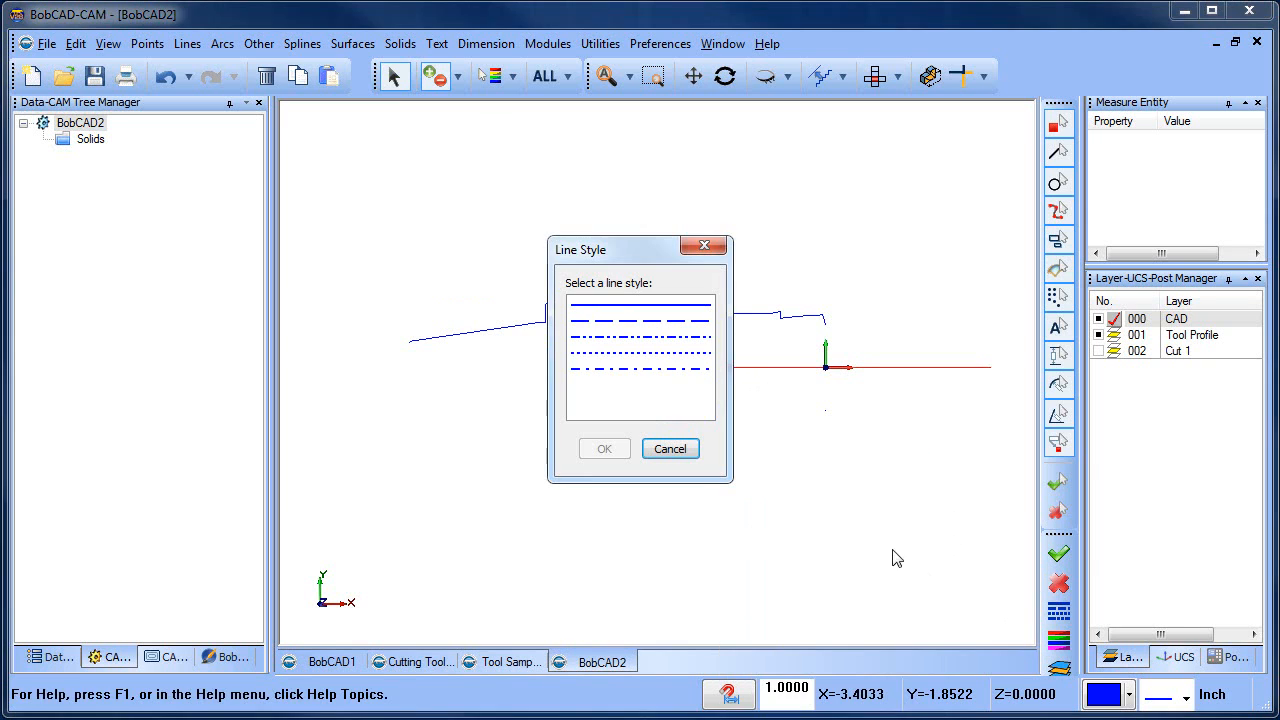
pyautogui.click(670, 321)
pyautogui.click(605, 449)
pyautogui.rightClick(777, 460)
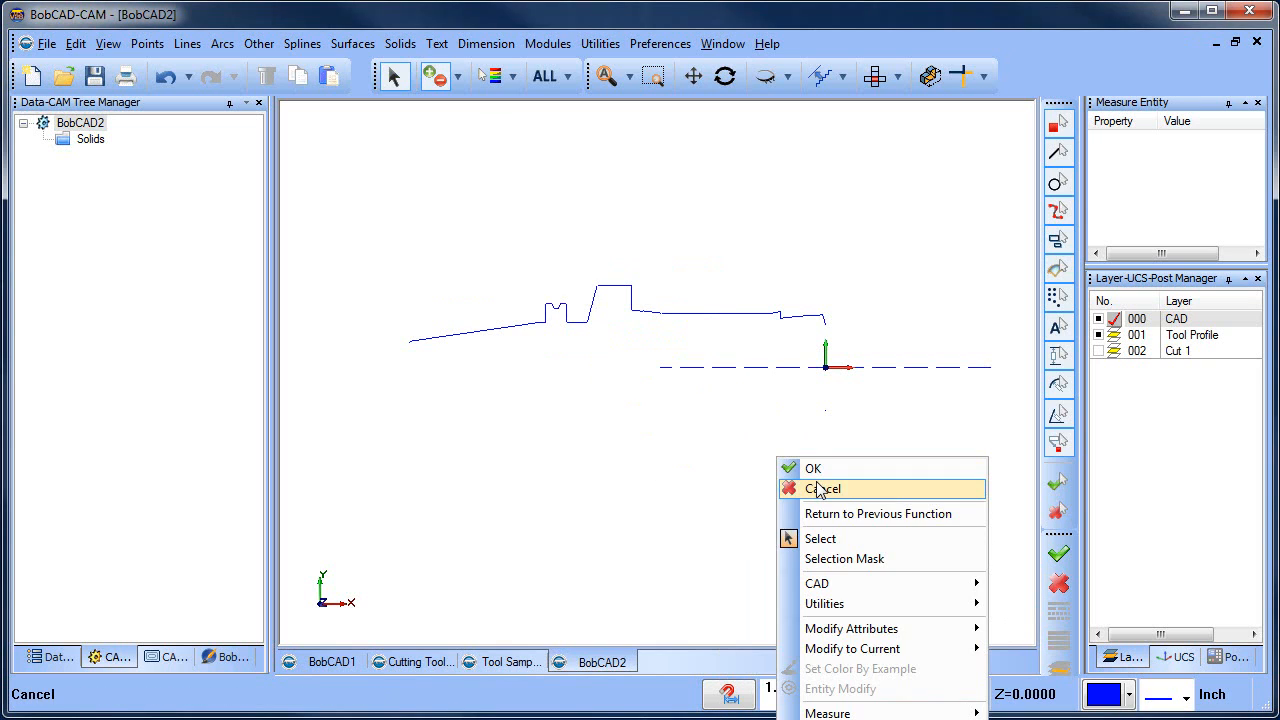
pyautogui.click(785, 488)
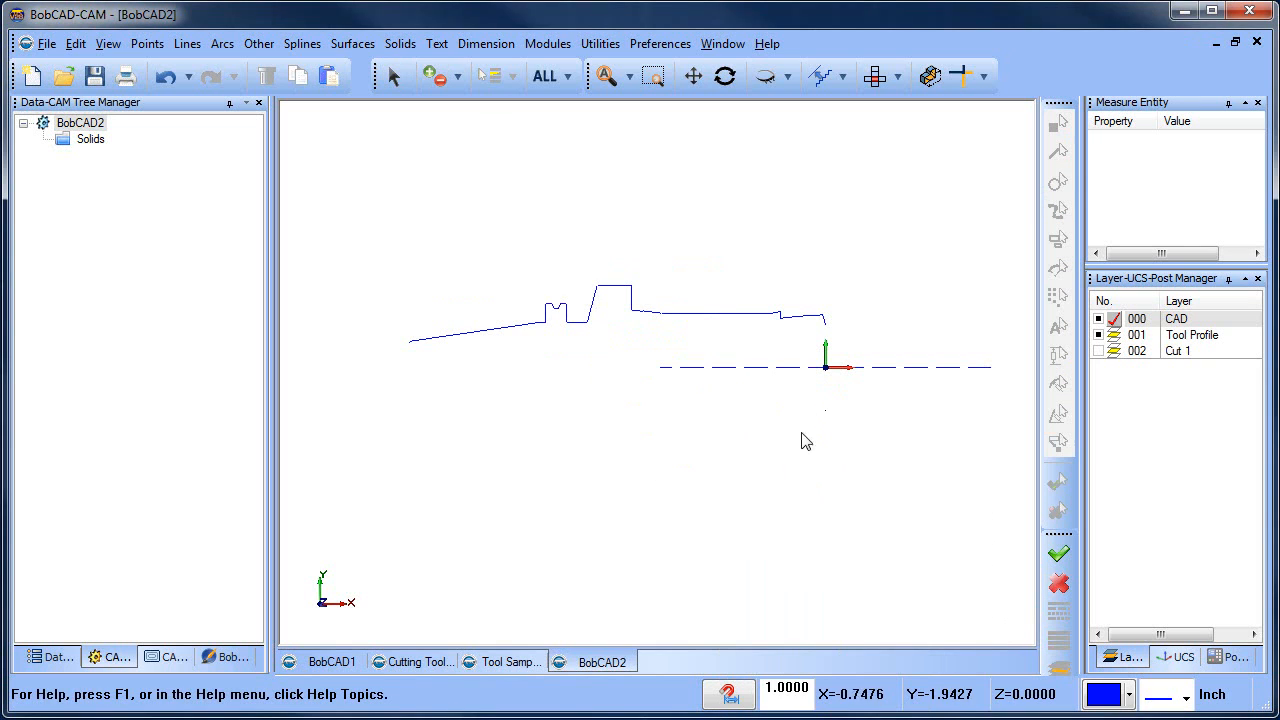
# - Revolve the chained outer tool profile 360 degrees about the X axis with Revolve Surface
pyautogui.click(352, 44)
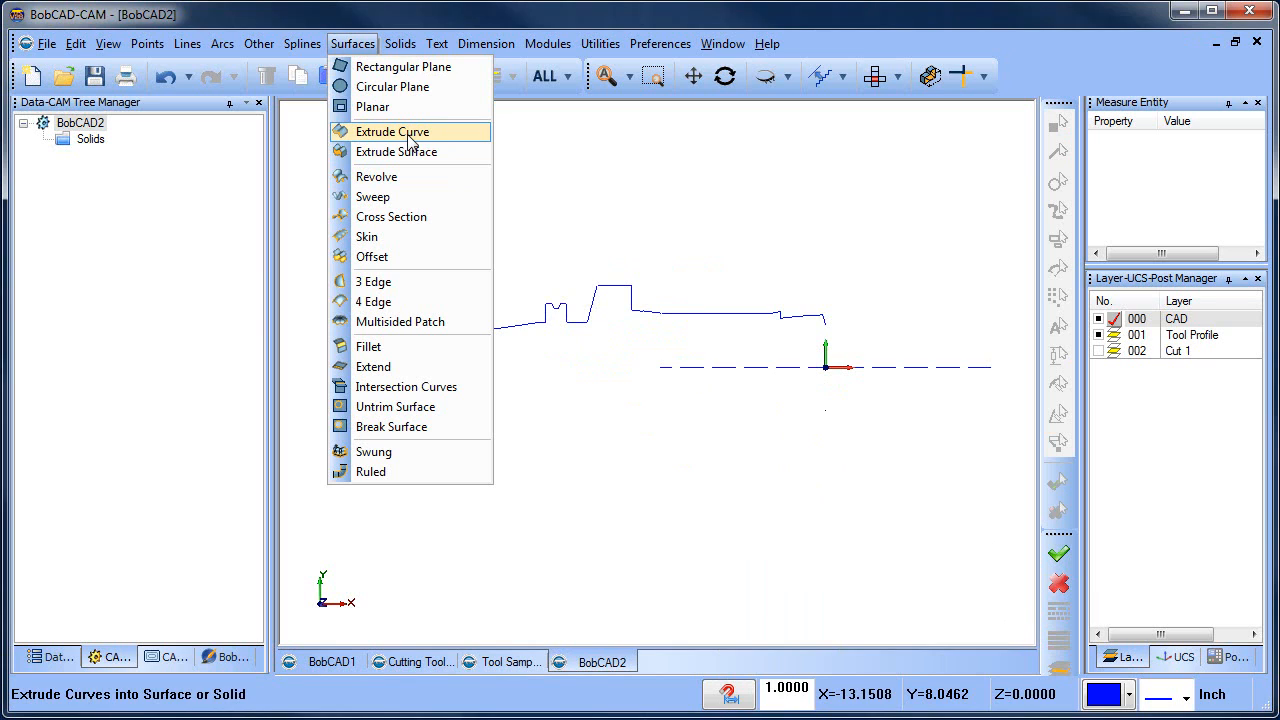
pyautogui.click(414, 184)
pyautogui.doubleClick(165, 318)
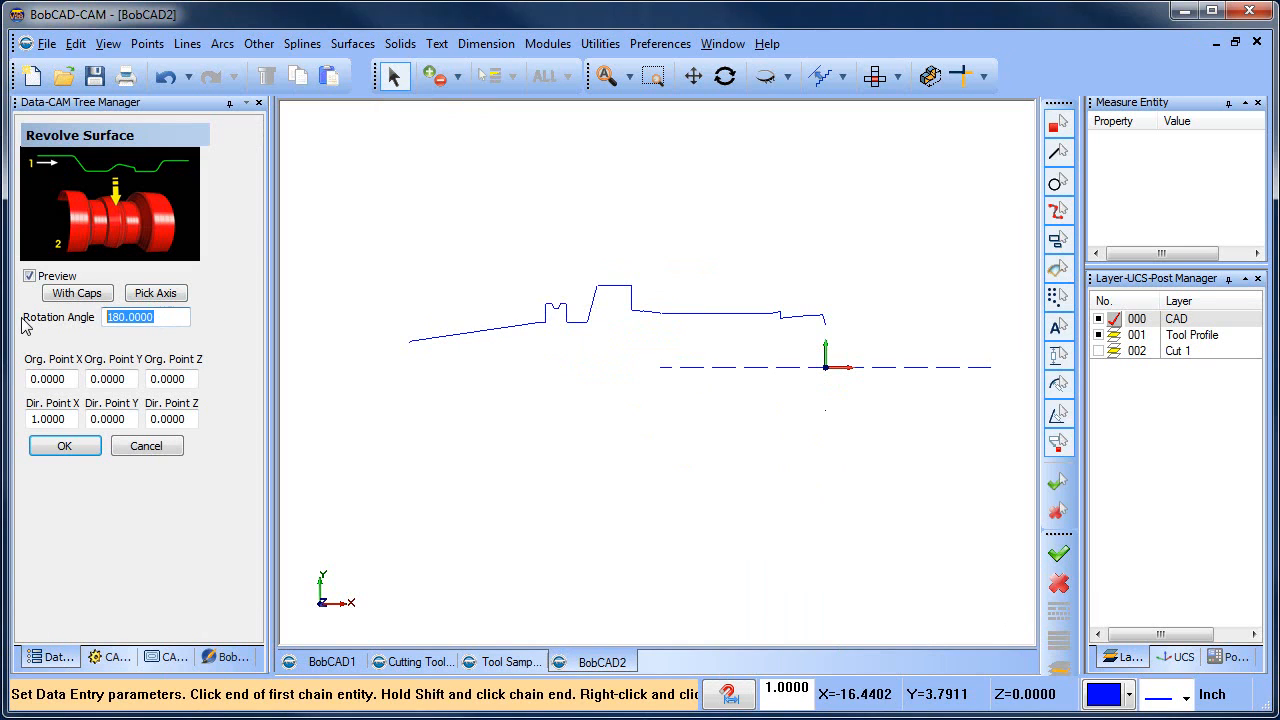
pyautogui.write('360')
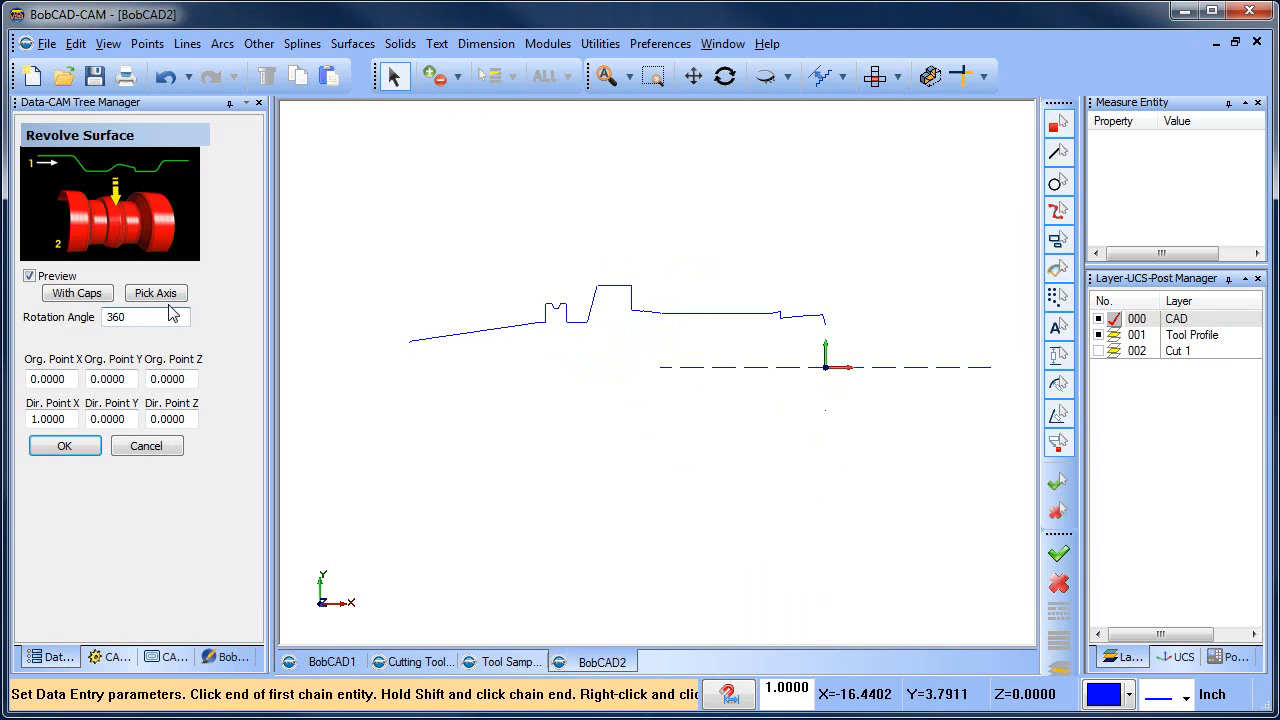
pyautogui.click(170, 296)
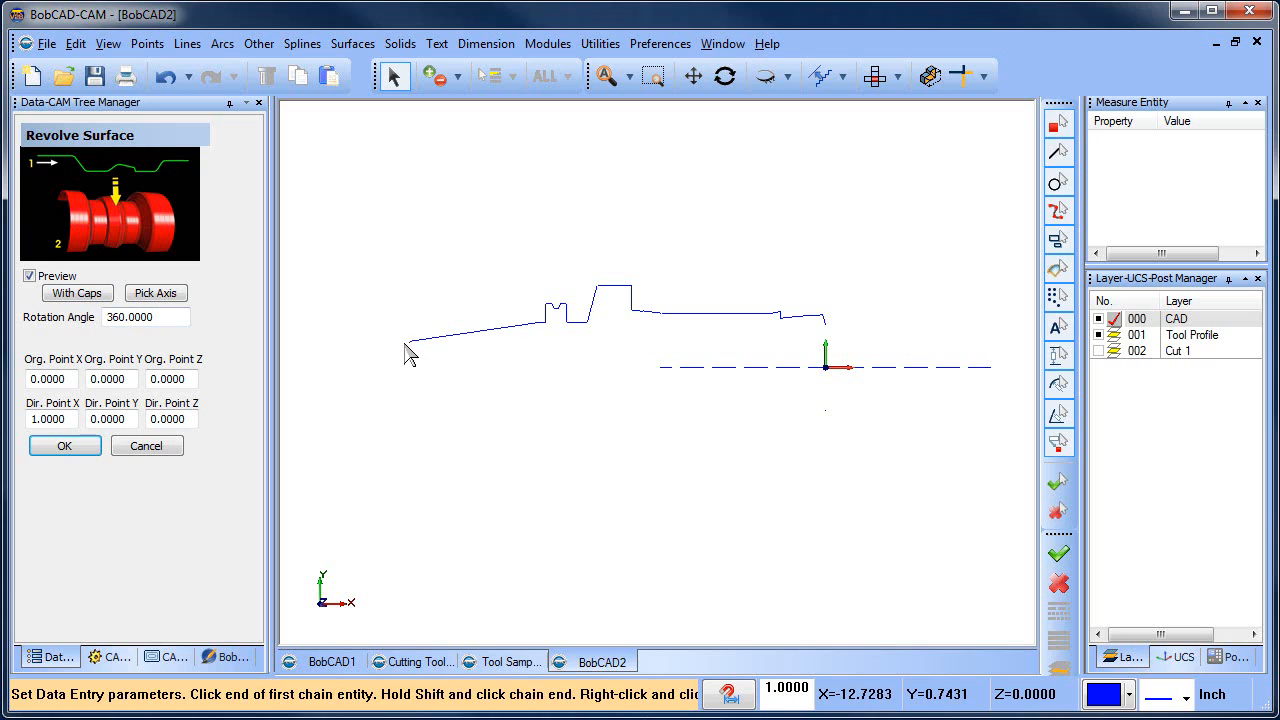
pyautogui.scroll(5, 411, 360)
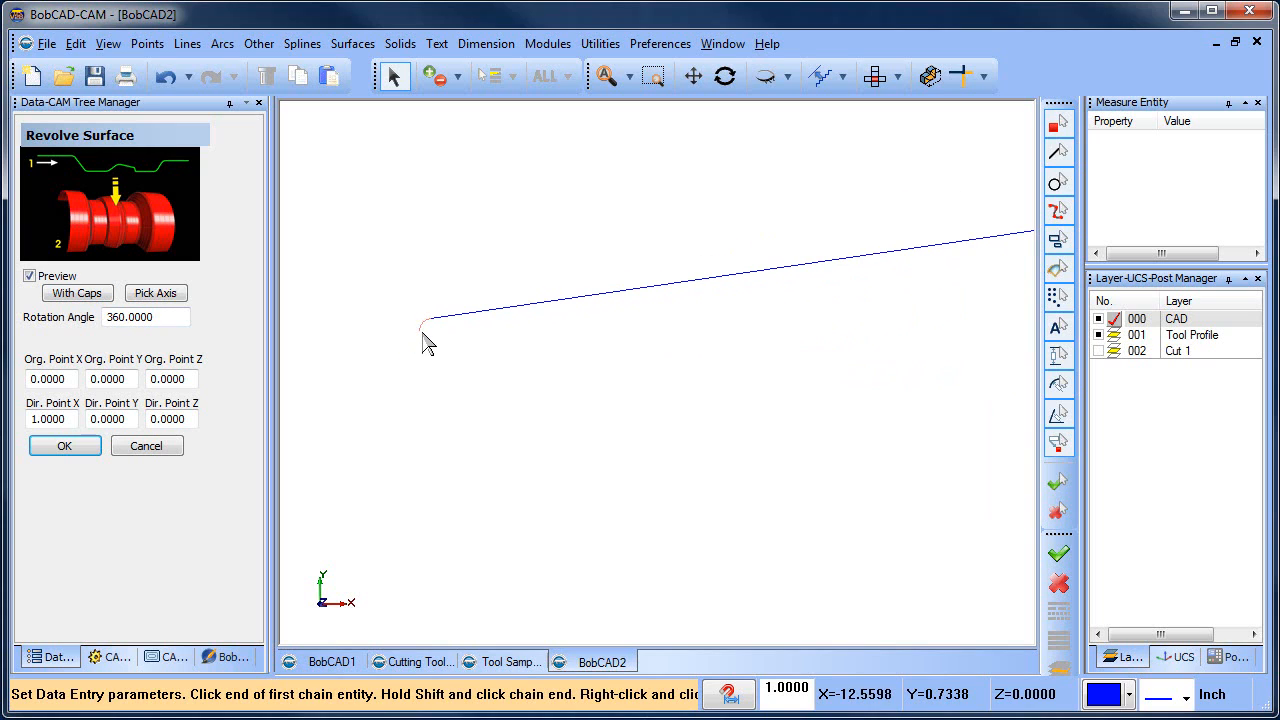
pyautogui.scroll(-1, 432, 359)
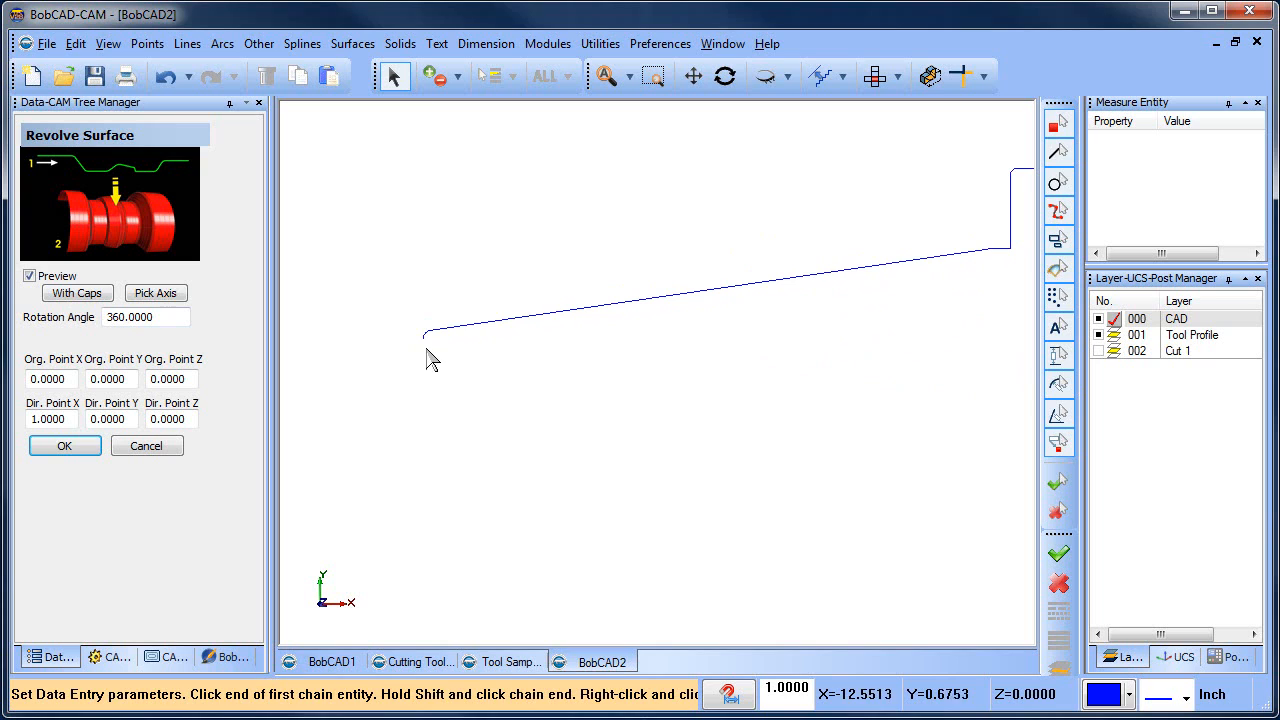
pyautogui.keyDown('shift'); pyautogui.click(424, 339); pyautogui.keyUp('shift')
pyautogui.scroll(-4, 494, 377)
pyautogui.moveTo(686, 400); pyautogui.dragTo(533, 381, button='middle')
pyautogui.rightClick(785, 386)
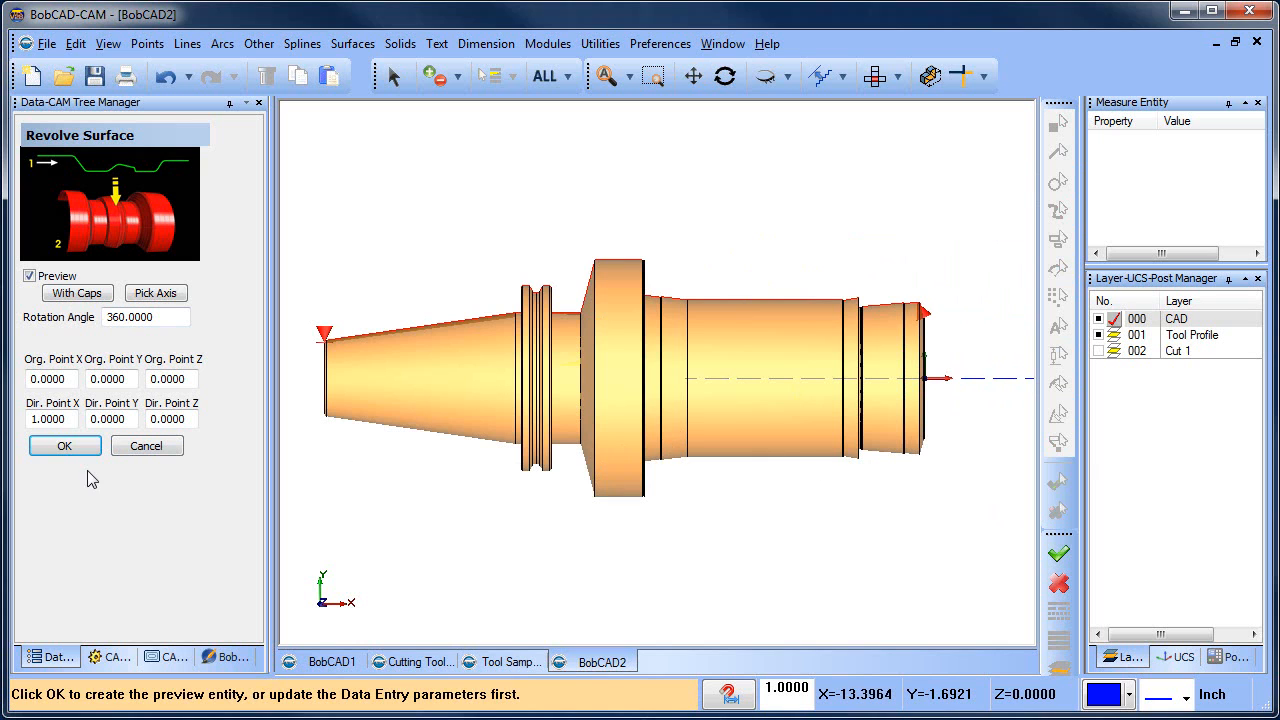
pyautogui.click(64, 446)
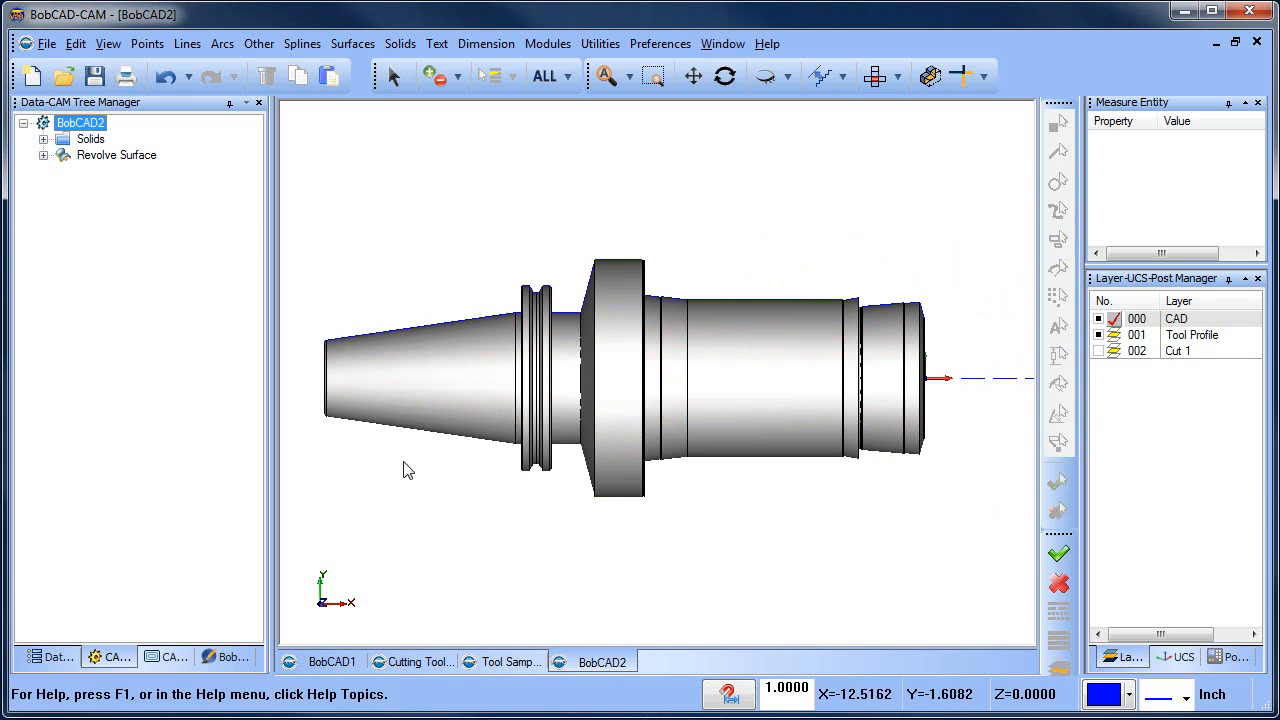
# - Cap the open front end of the revolved body, at the origin, with a planar surface
pyautogui.moveTo(403, 466); pyautogui.dragTo(650, 405, button='middle')
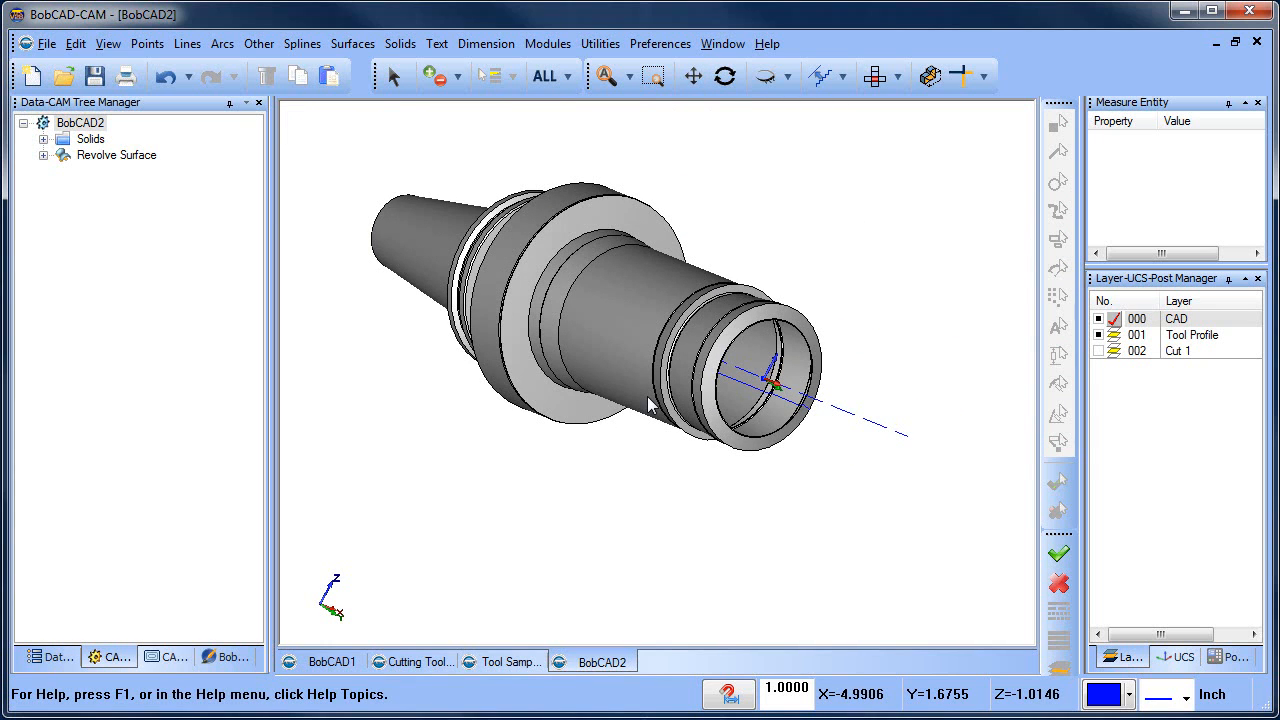
pyautogui.scroll(5, 826, 418)
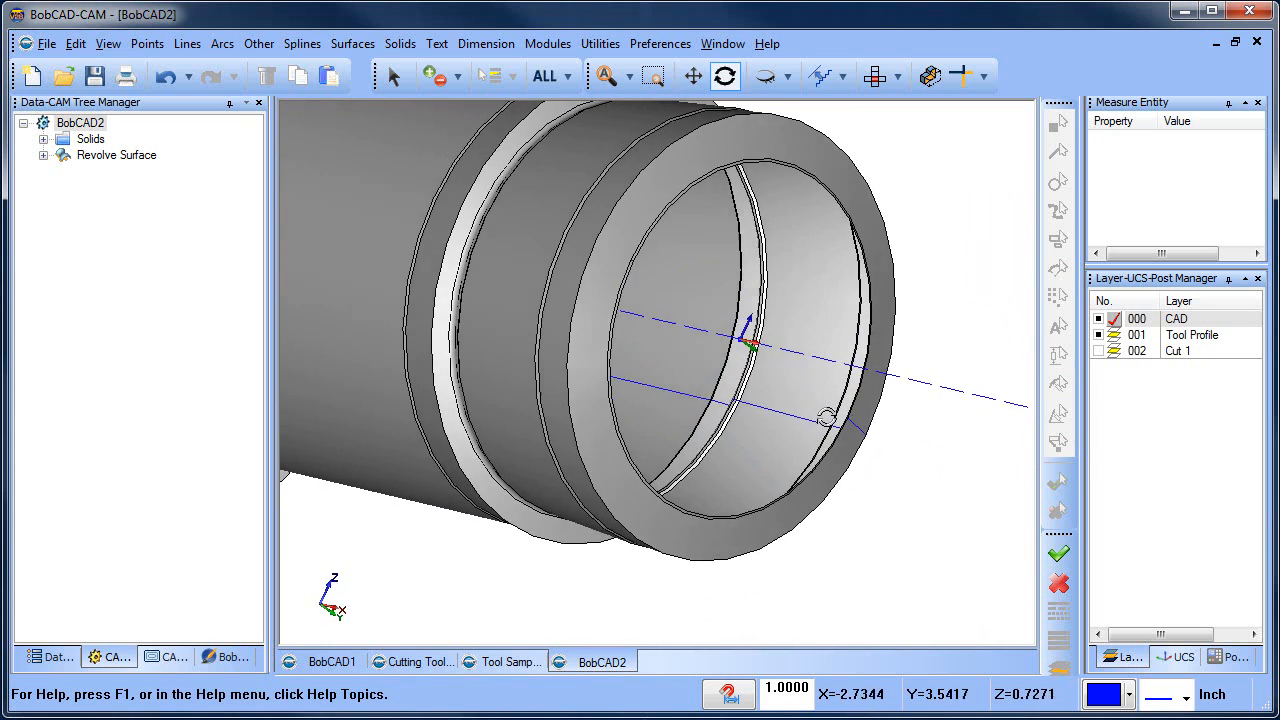
pyautogui.moveTo(826, 418); pyautogui.dragTo(818, 410, button='middle')
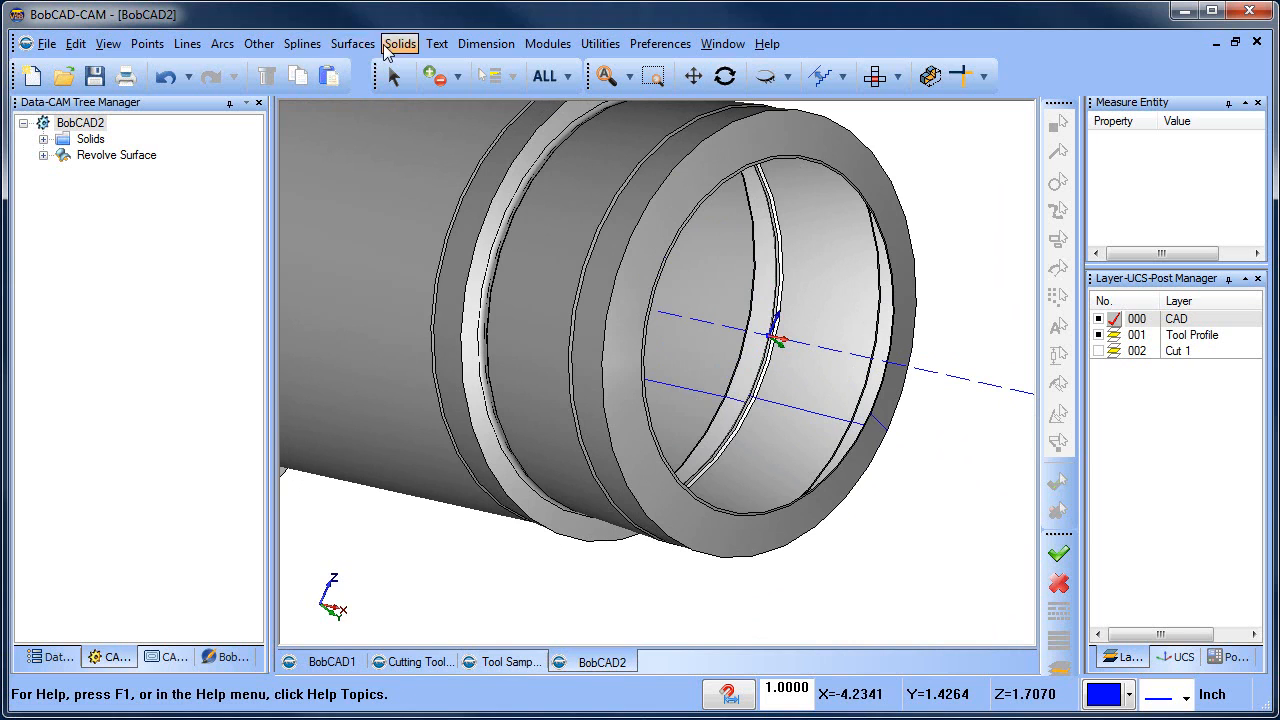
pyautogui.click(352, 43)
pyautogui.click(395, 107)
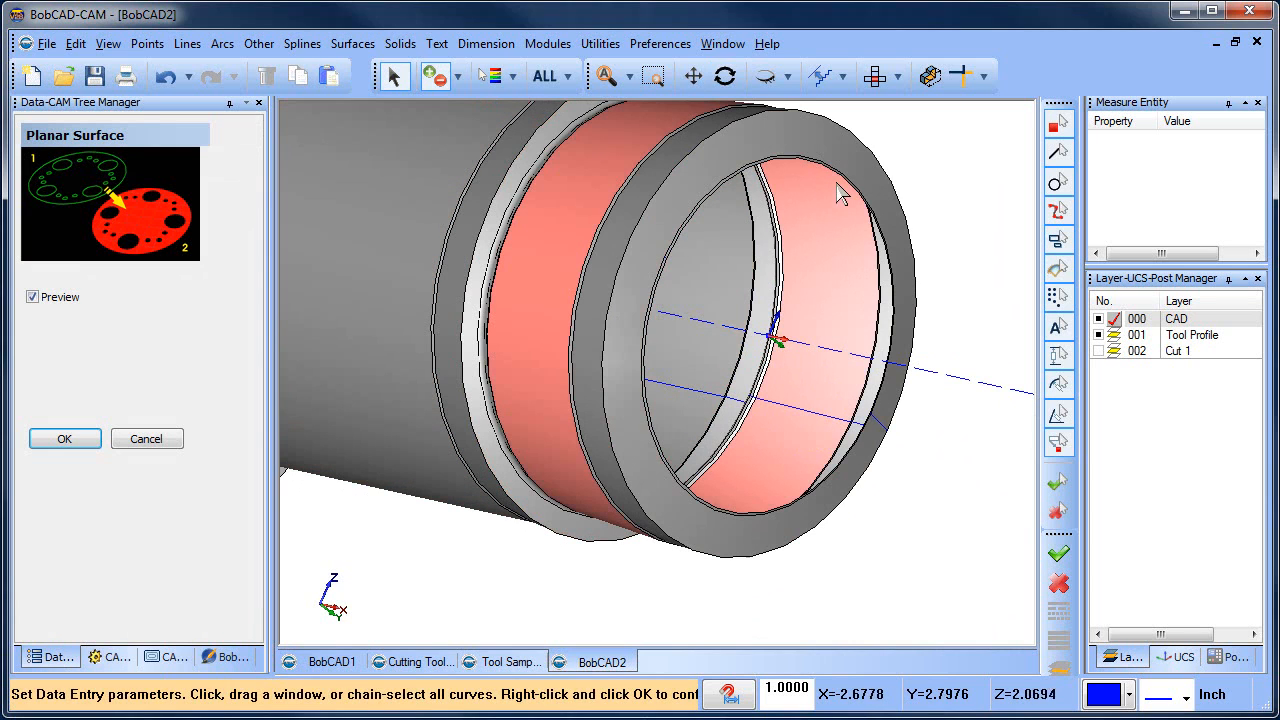
pyautogui.click(846, 196)
pyautogui.press('space')
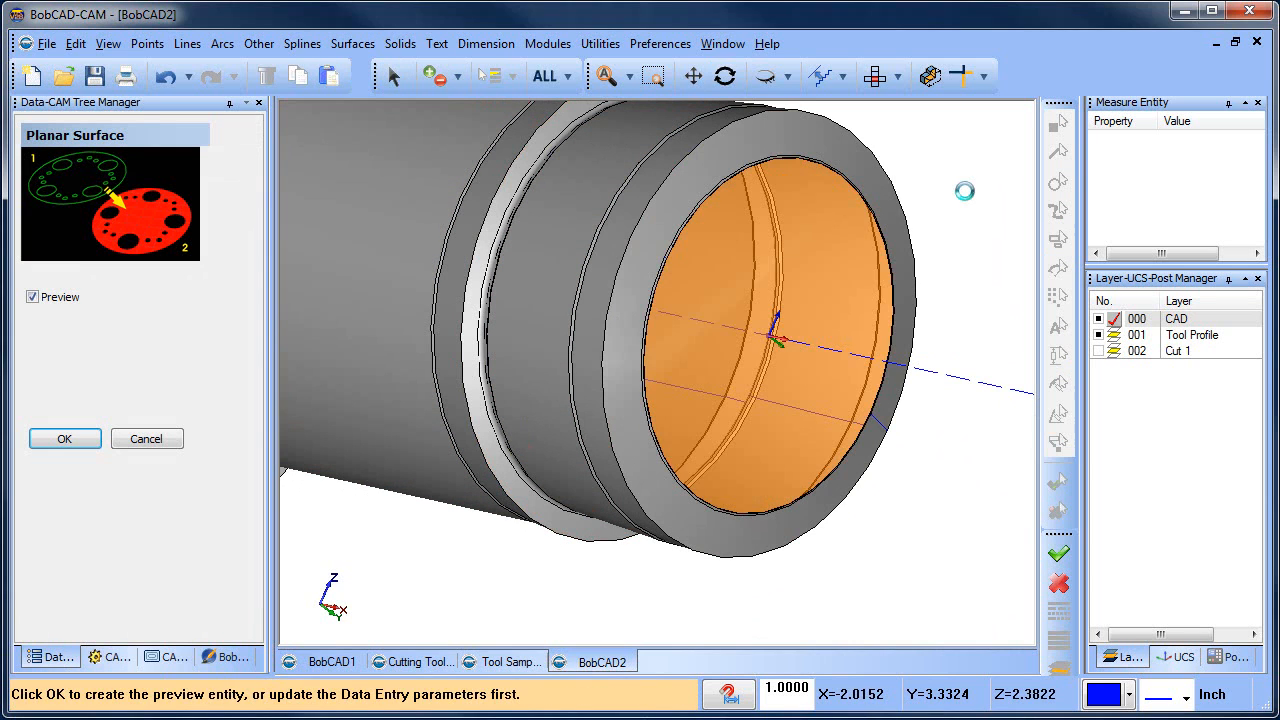
pyautogui.press('space')
# - Cap the small open end of the taper shank with a second planar surface from its inner edge
pyautogui.scroll(-5, 936, 252)
pyautogui.moveTo(712, 292); pyautogui.dragTo(503, 400, button='middle')
pyautogui.scroll(3, 410, 310)
pyautogui.scroll(4, 408, 303)
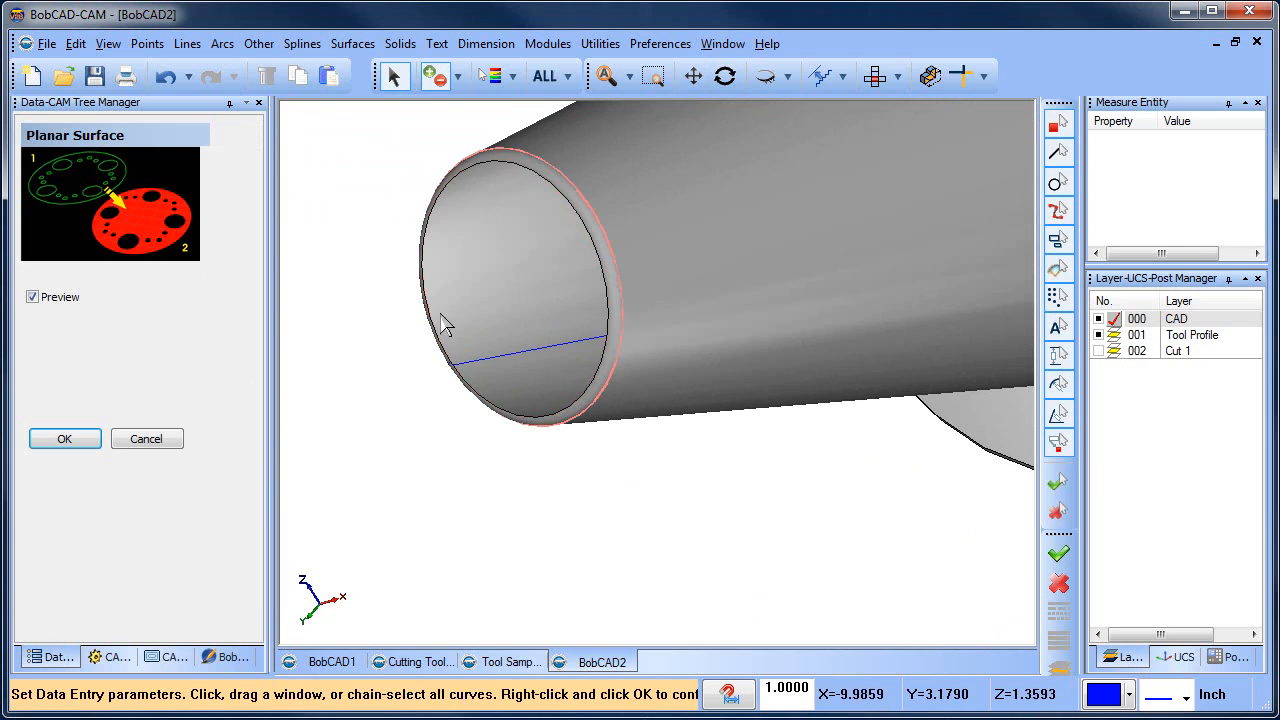
pyautogui.moveTo(550, 275); pyautogui.dragTo(500, 317, button='middle')
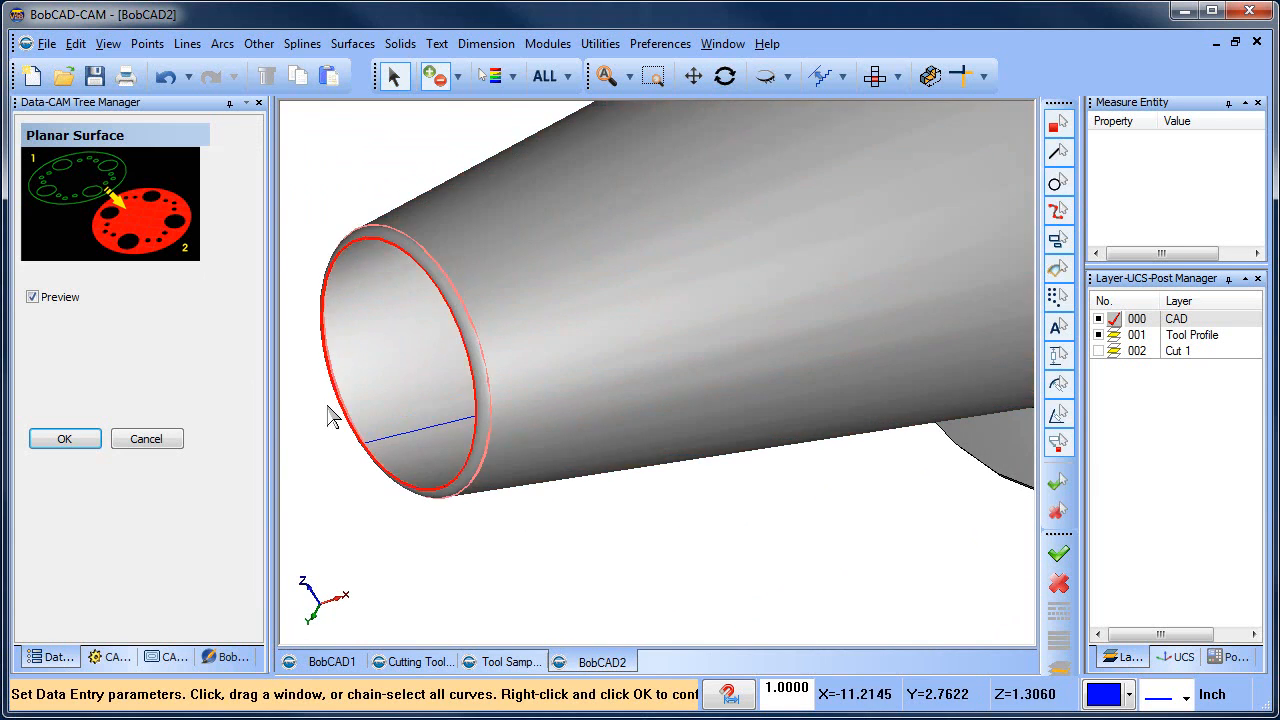
pyautogui.click(328, 406)
pyautogui.scroll(-8, 327, 405)
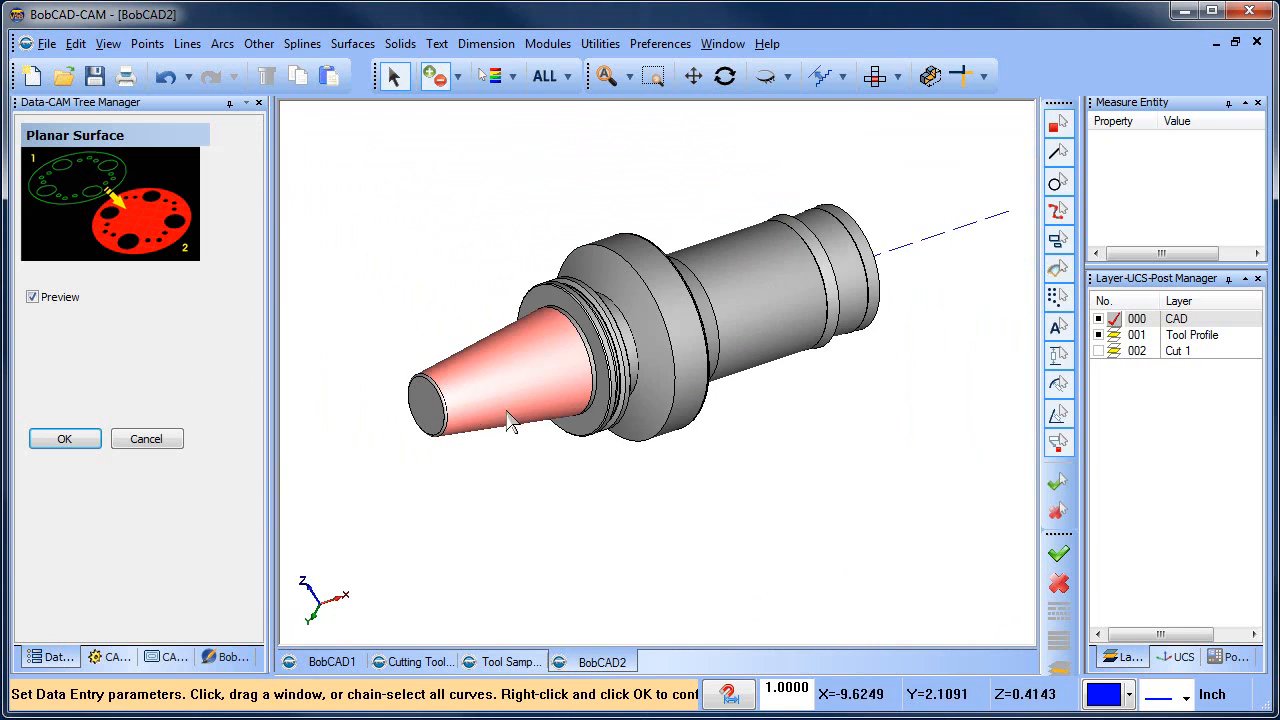
pyautogui.rightClick(464, 230)
pyautogui.click(508, 259)
# - Stitch the revolved surface and its two planar end caps into a solid
pyautogui.click(660, 44)
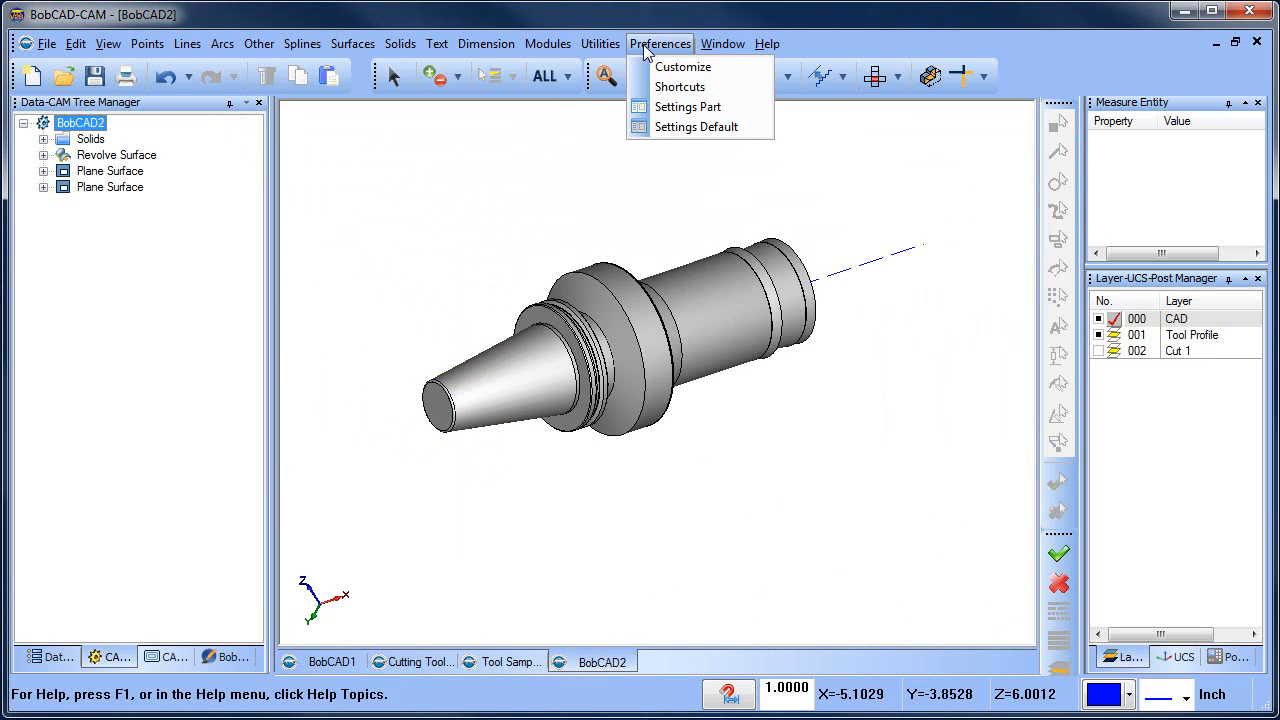
pyautogui.moveTo(600, 44)
pyautogui.moveTo(709, 221)
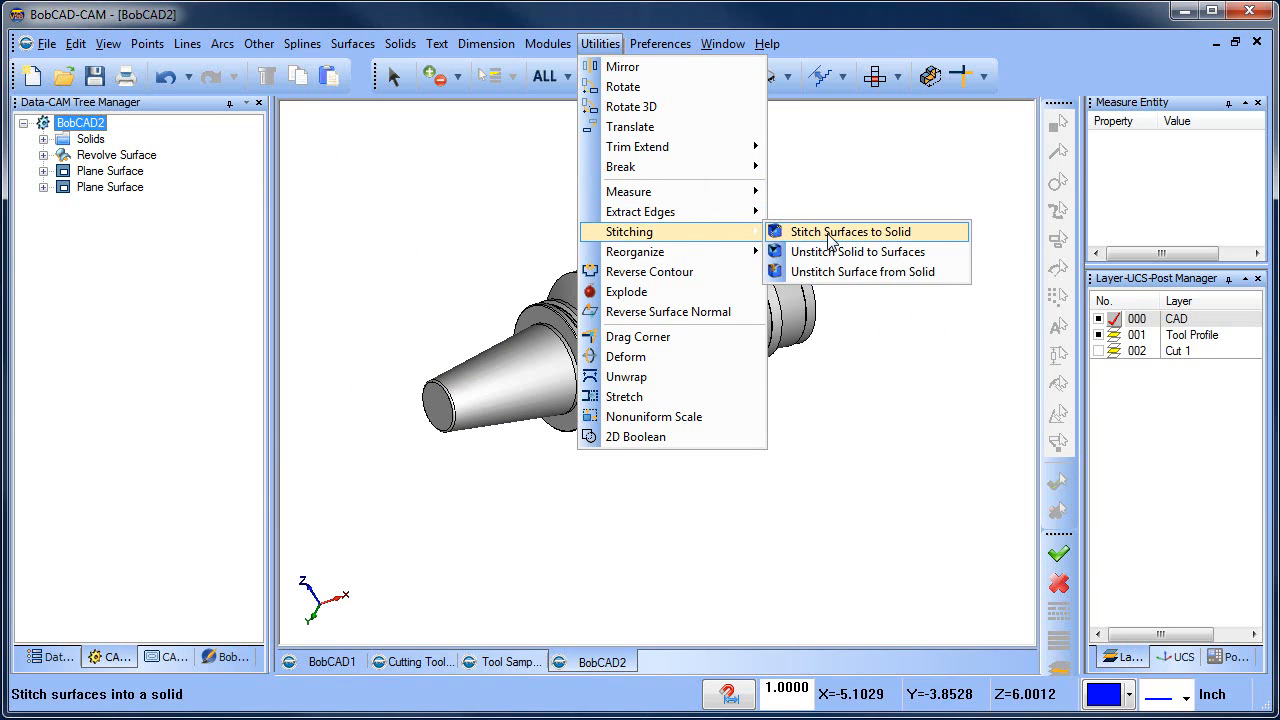
pyautogui.click(829, 232)
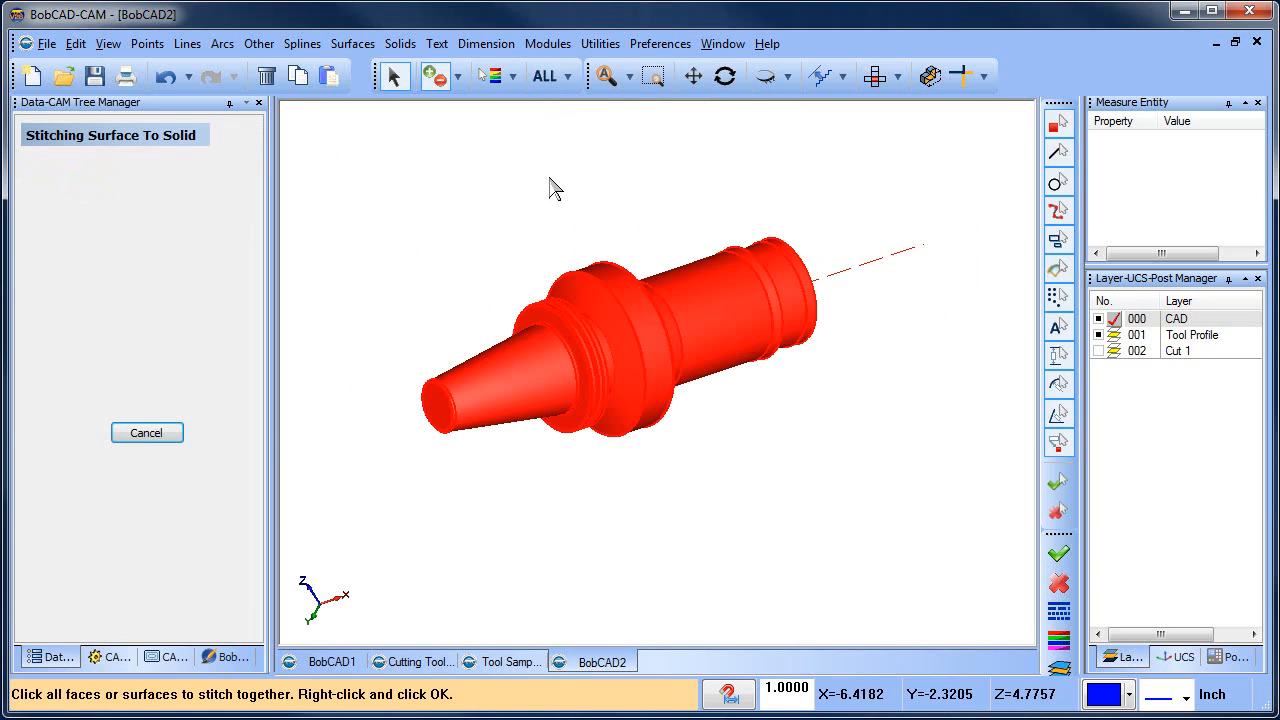
pyautogui.moveTo(556, 189); pyautogui.dragTo(680, 391, button='middle')
pyautogui.rightClick(786, 237)
pyautogui.click(810, 243)
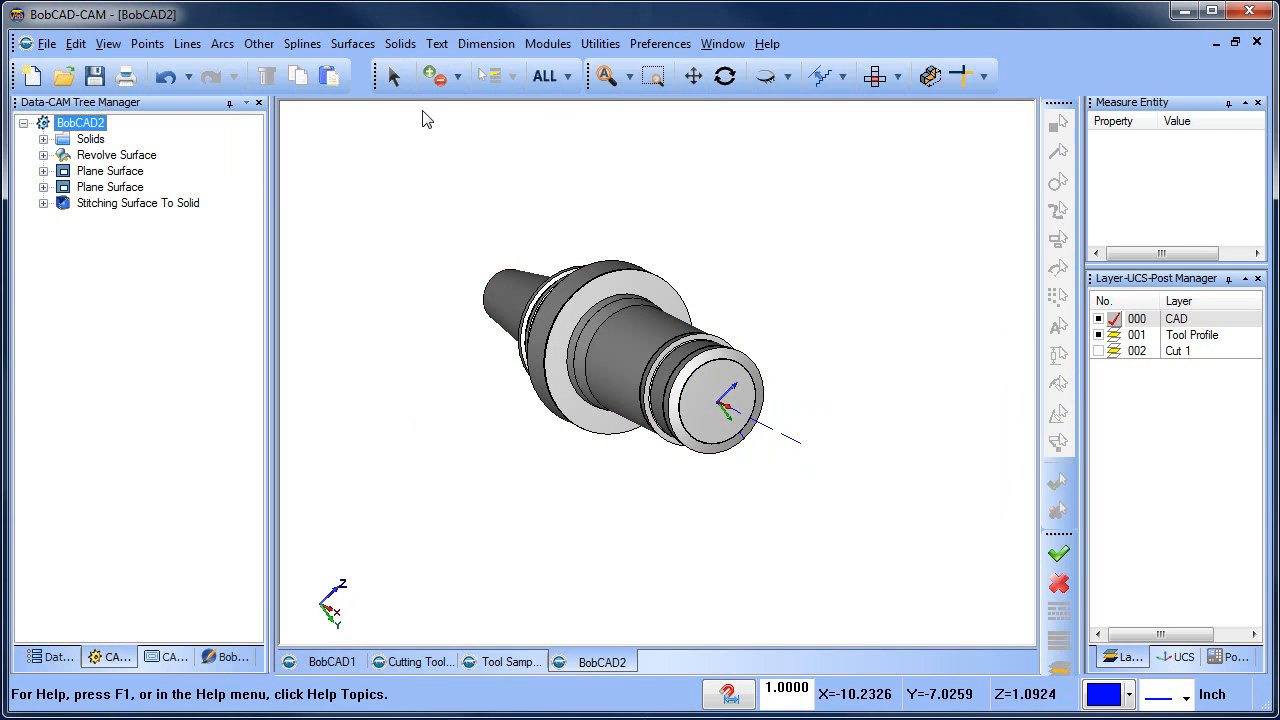
pyautogui.rightClick(489, 195)
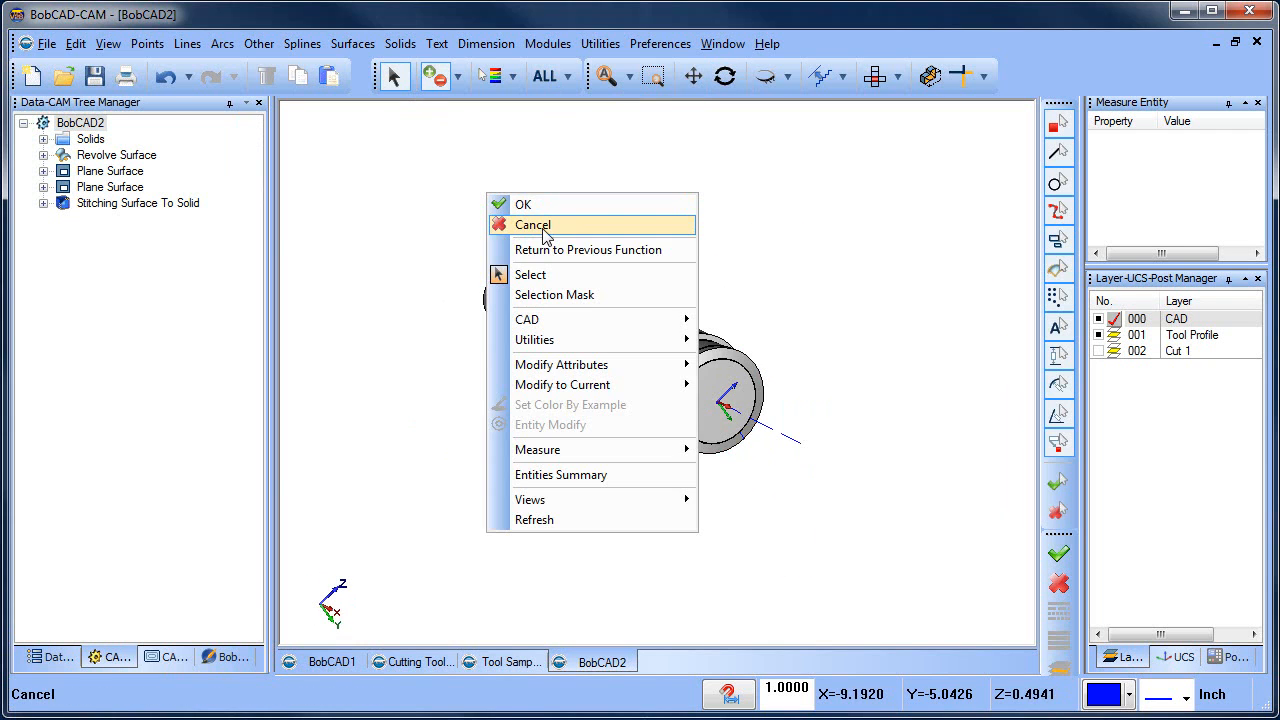
pyautogui.click(546, 226)
# - In Tool Sample 2, make ID Profile the current layer and hide the Tool Profile and Cut 1 to Cut 4 layers
pyautogui.click(875, 75)
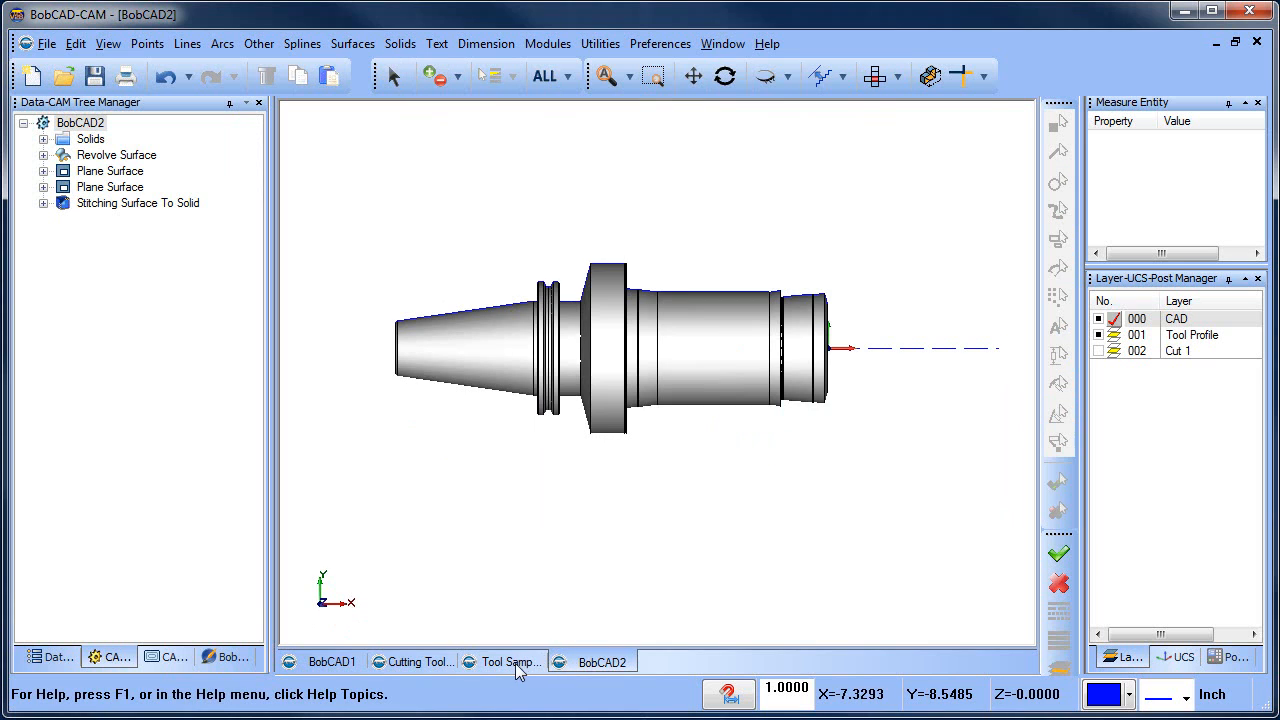
pyautogui.click(510, 662)
pyautogui.rightClick(877, 203)
pyautogui.click(938, 236)
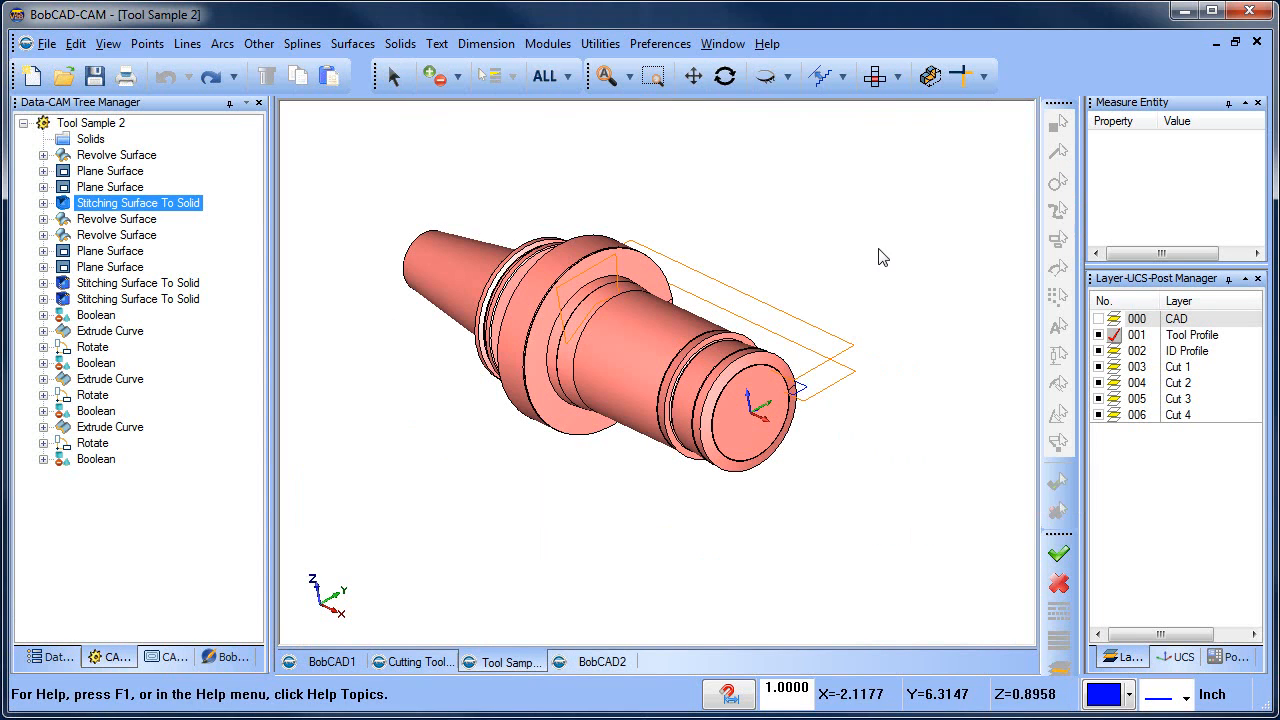
pyautogui.click(92, 127)
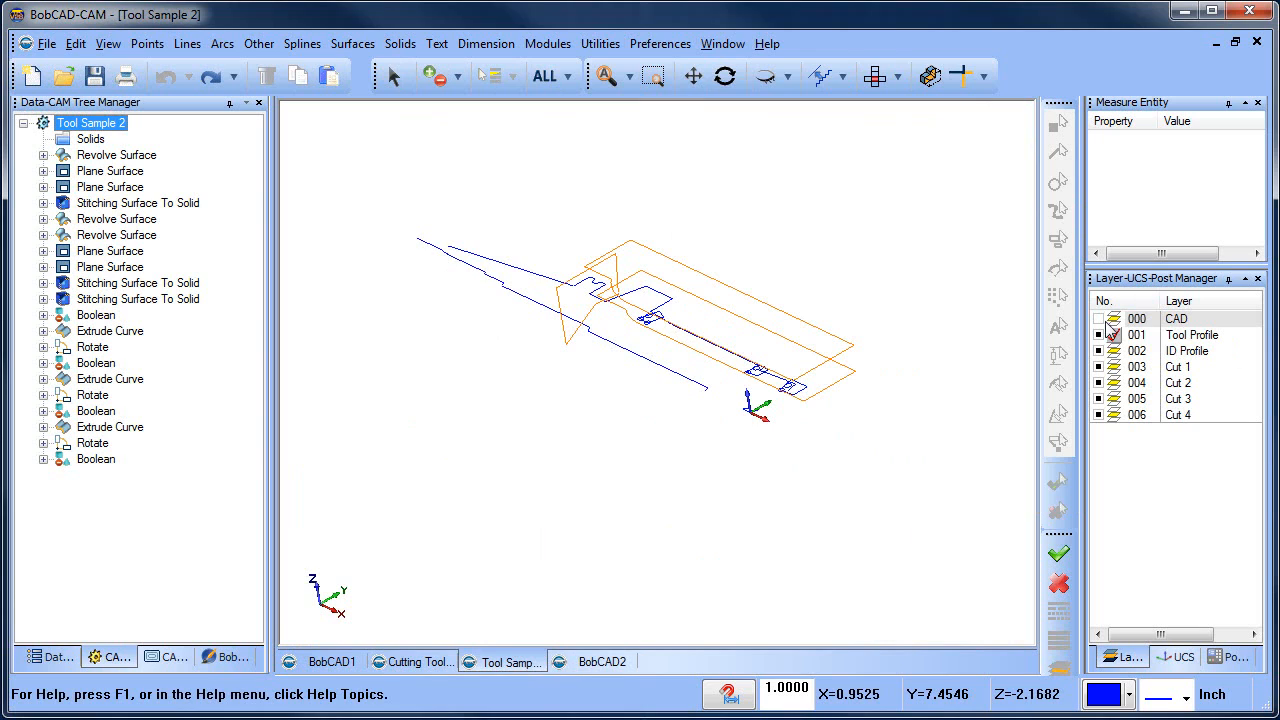
pyautogui.click(1099, 367)
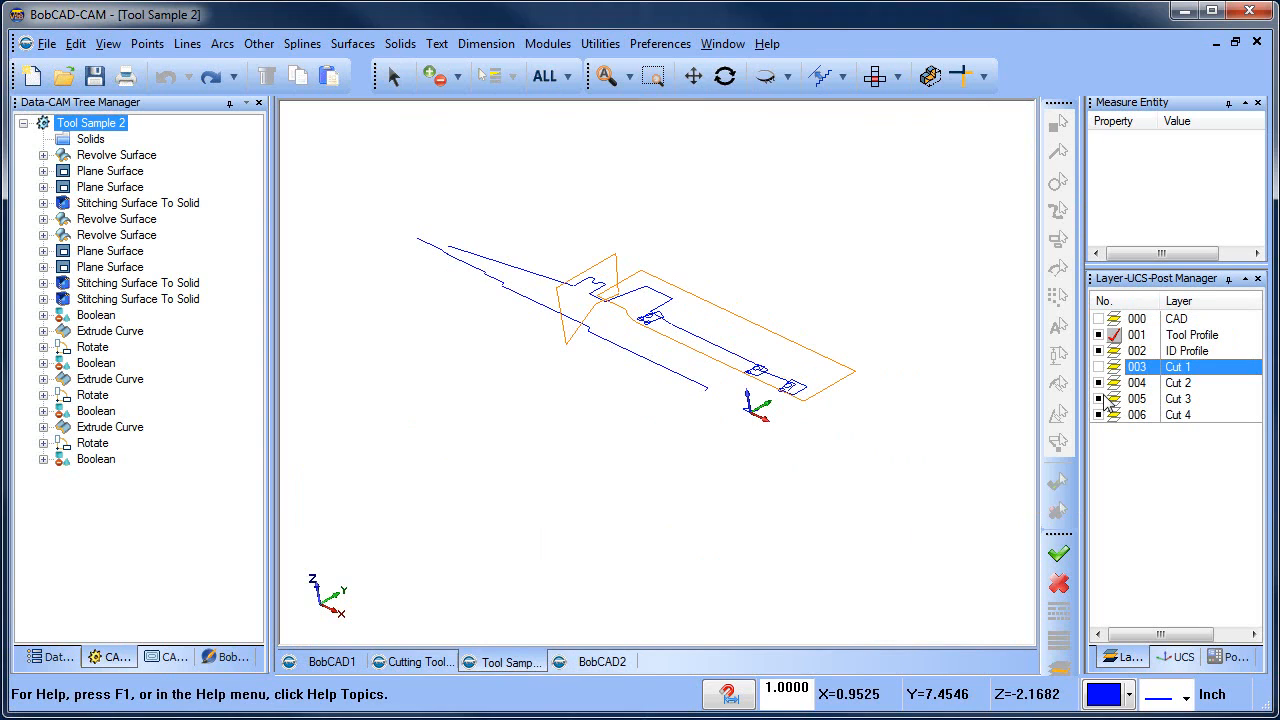
pyautogui.click(1099, 383)
pyautogui.click(1099, 399)
pyautogui.click(1099, 415)
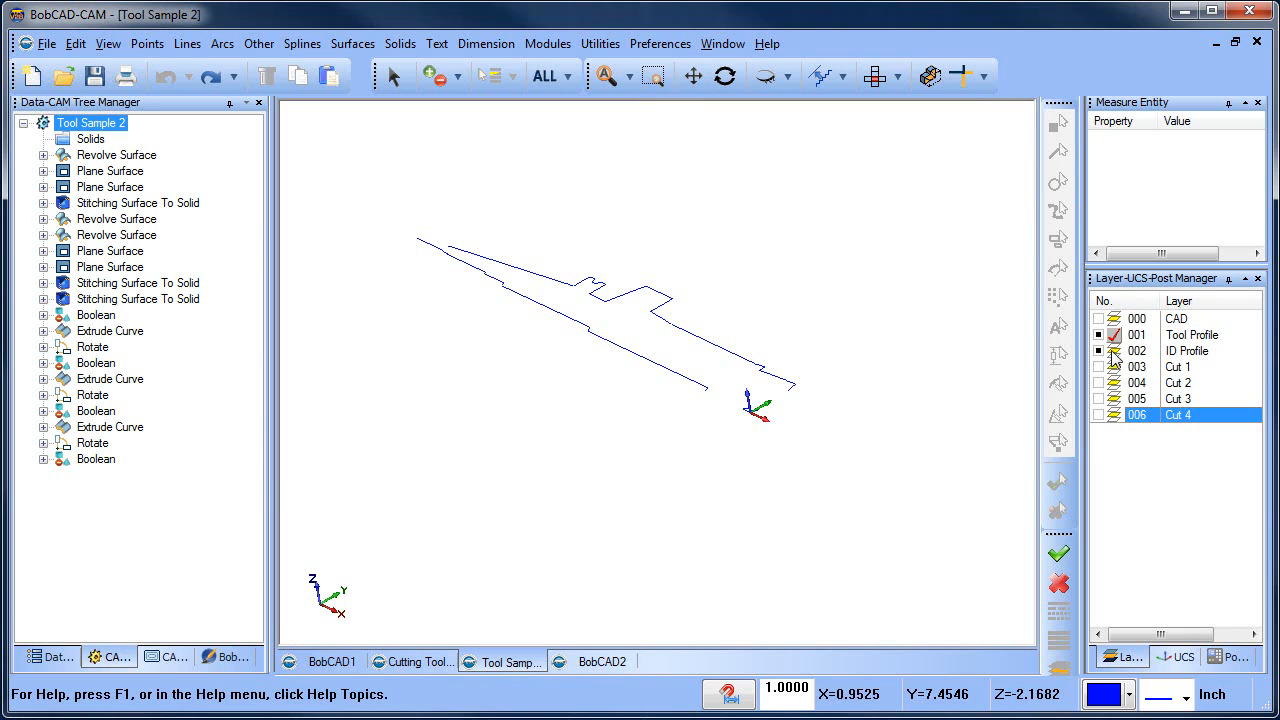
pyautogui.click(875, 76)
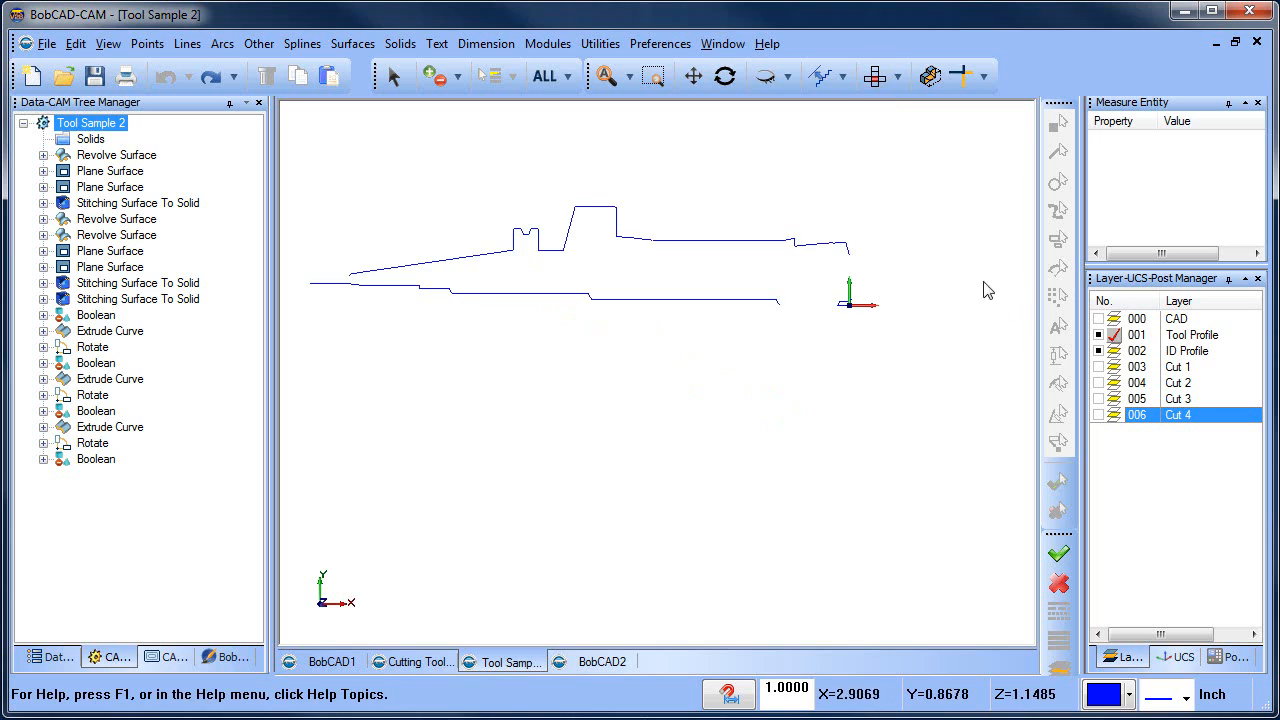
pyautogui.click(1114, 351)
pyautogui.click(1099, 335)
# - Copy all of the ID Profile geometry to the clipboard and clear the selection
pyautogui.rightClick(608, 203)
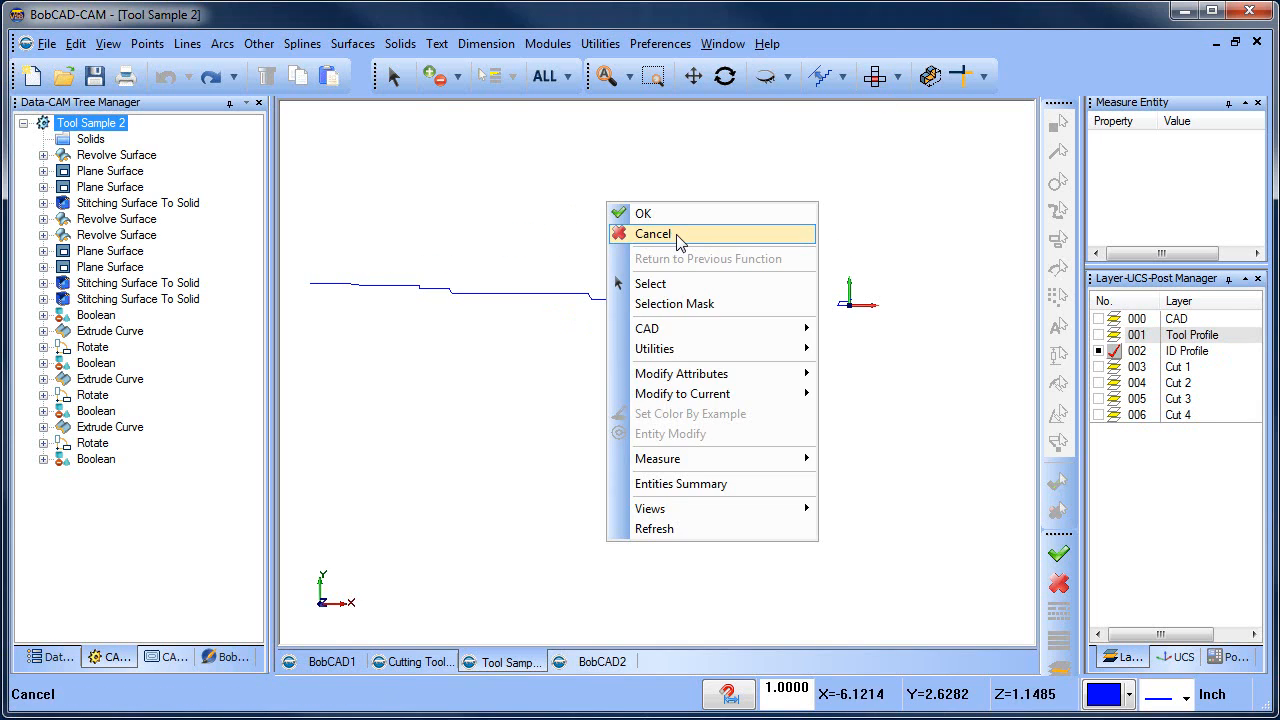
pyautogui.click(623, 234)
pyautogui.click(393, 76)
pyautogui.moveTo(297, 249); pyautogui.dragTo(922, 378)
pyautogui.click(75, 43)
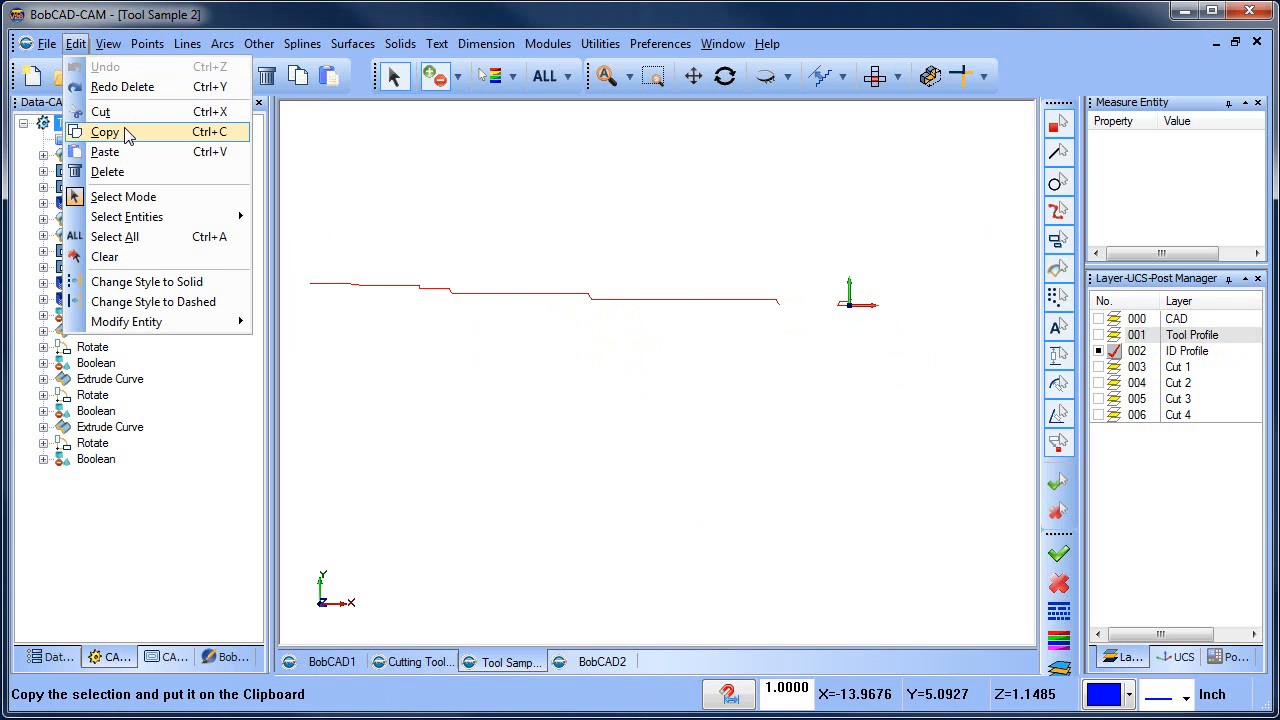
pyautogui.click(125, 131)
pyautogui.rightClick(486, 190)
pyautogui.click(543, 229)
# - In BobCAD2, add a current layer named ID Profile and hide the Tool Profile and CAD layers
pyautogui.click(600, 660)
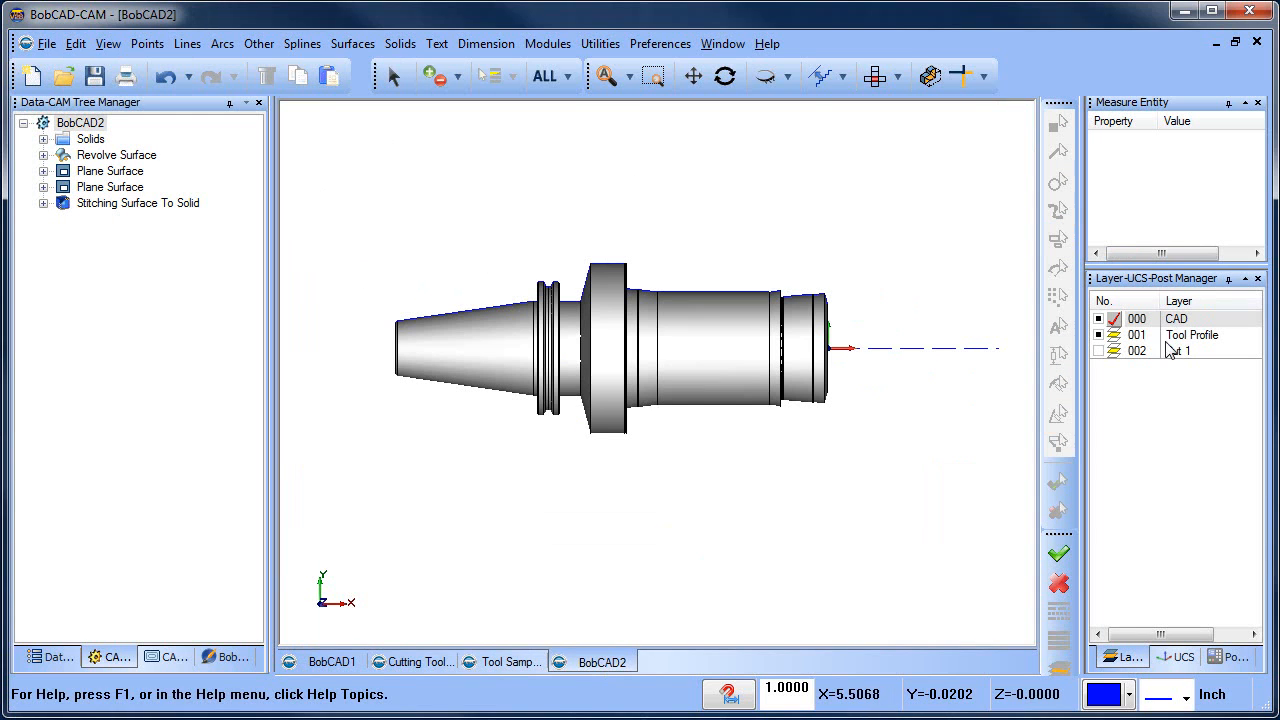
pyautogui.rightClick(1181, 355)
pyautogui.click(1253, 403)
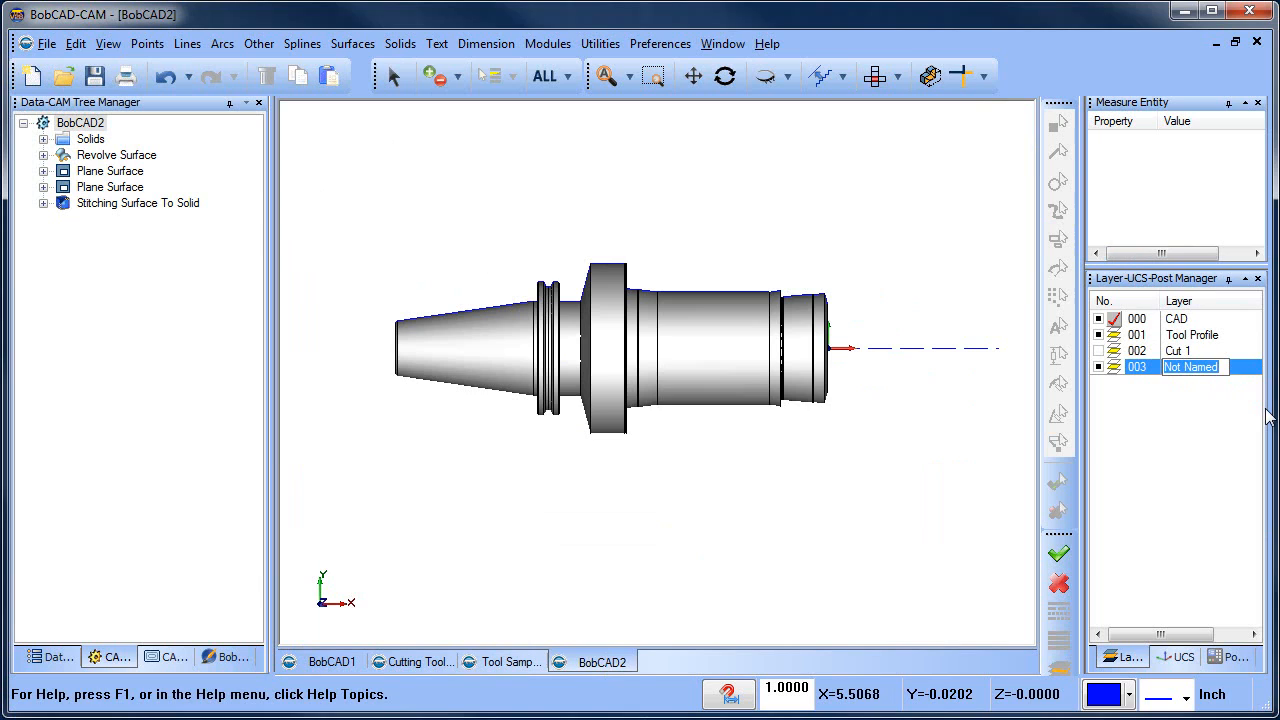
pyautogui.write('ID Profile')
pyautogui.click(1113, 366)
pyautogui.click(1098, 335)
pyautogui.click(1096, 321)
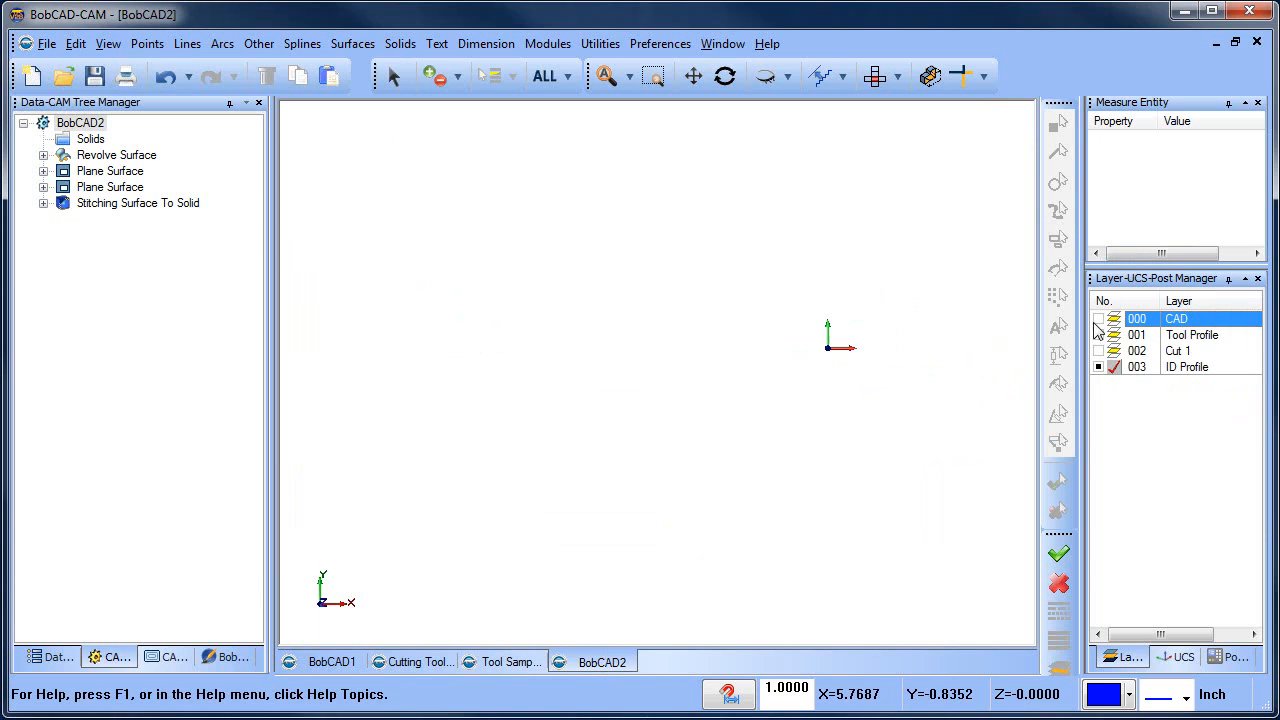
# - Paste the copied inner profile onto the ID Profile layer and show the CAD layer to compare it with the body
pyautogui.rightClick(758, 263)
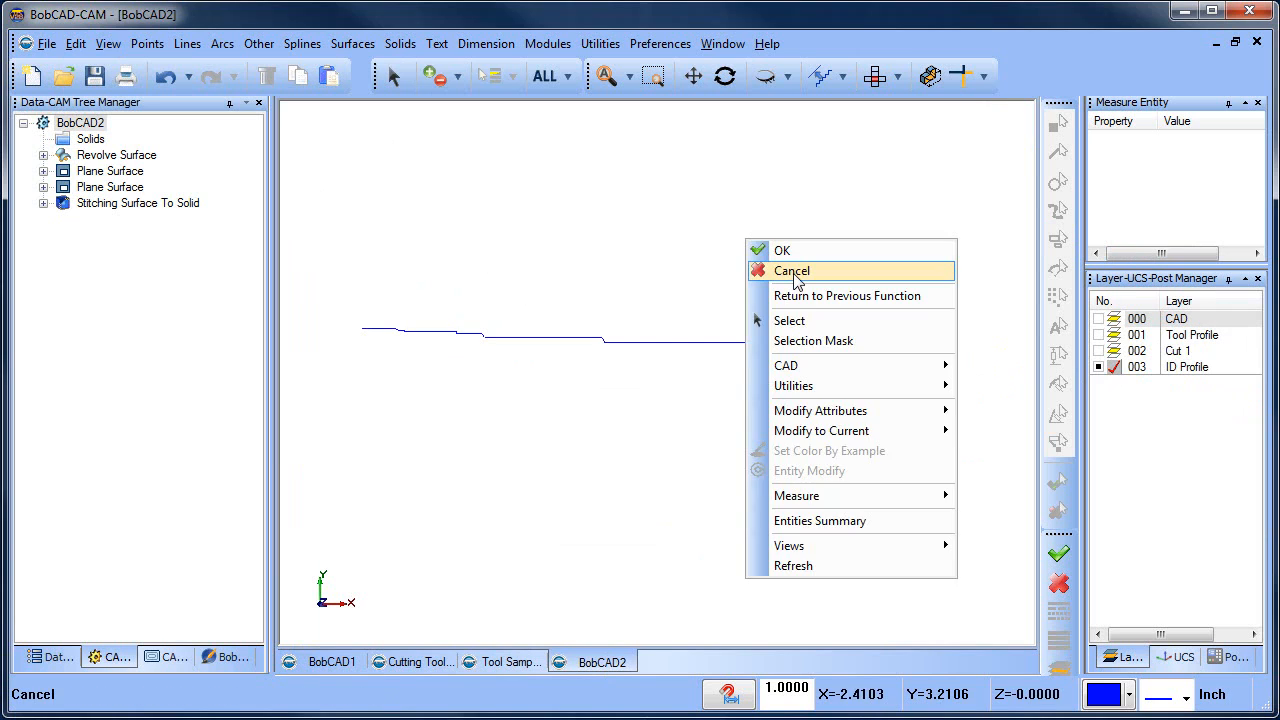
pyautogui.click(792, 274)
pyautogui.click(1097, 319)
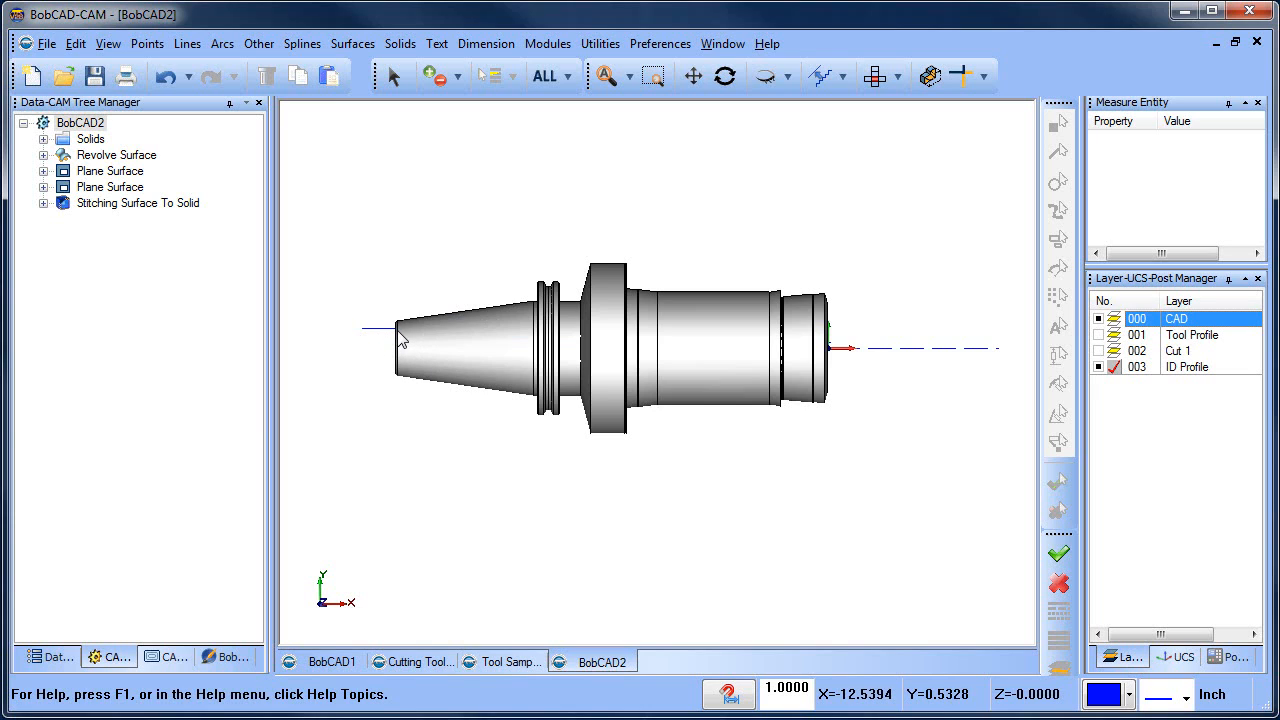
pyautogui.scroll(5, 823, 352)
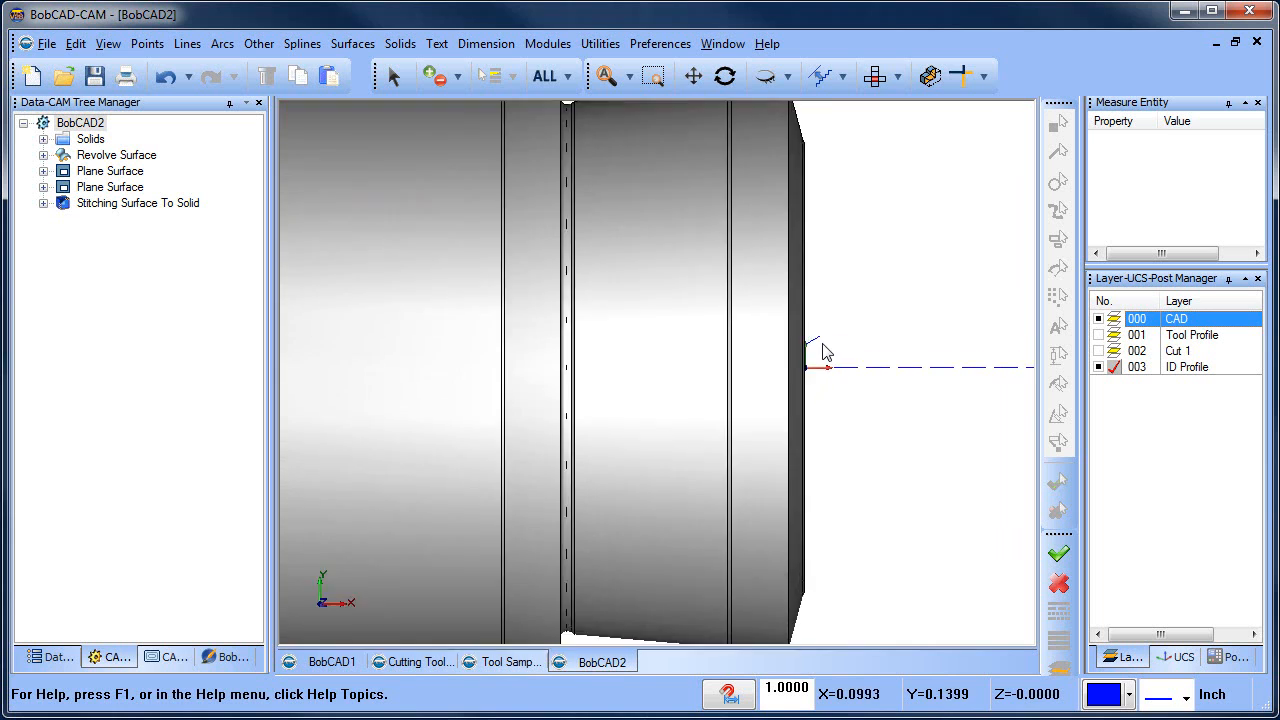
# - Hide the CAD layer so only the geometry on the current ID Profile layer is shown
pyautogui.scroll(2, 823, 352)
pyautogui.scroll(-7, 806, 336)
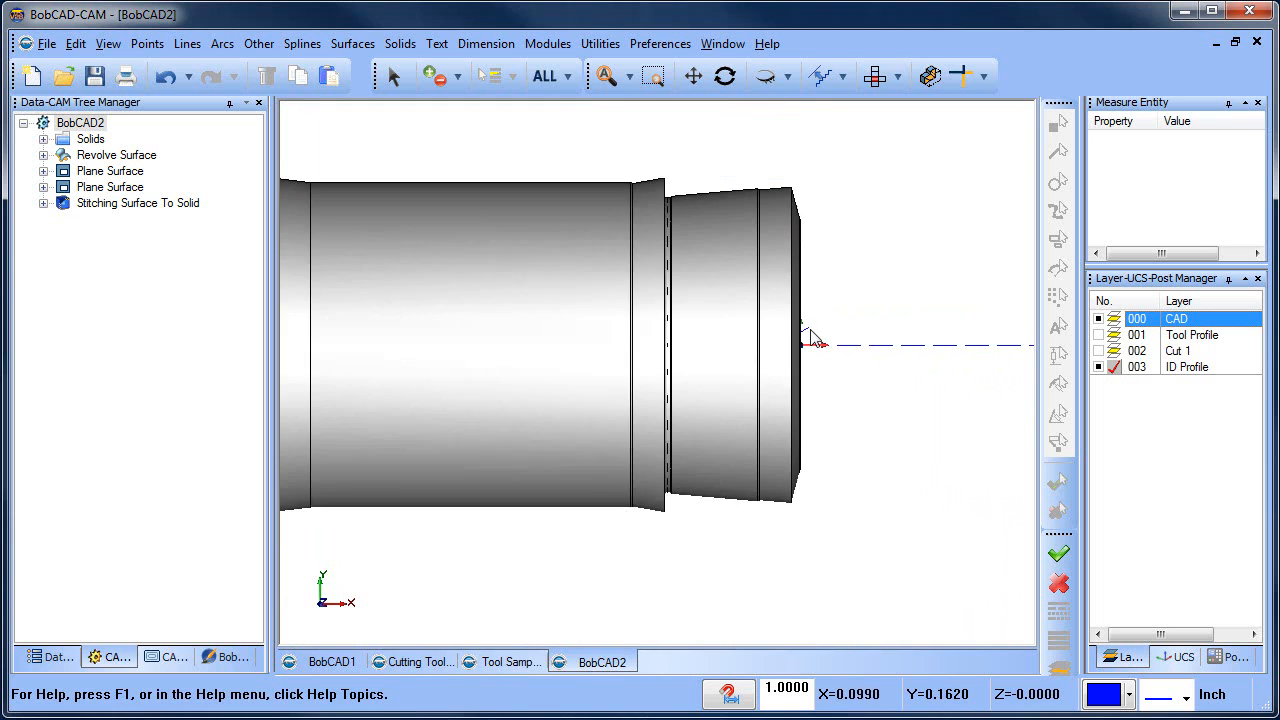
pyautogui.moveTo(710, 470); pyautogui.dragTo(809, 467, button='middle')
pyautogui.scroll(-1, 786, 450)
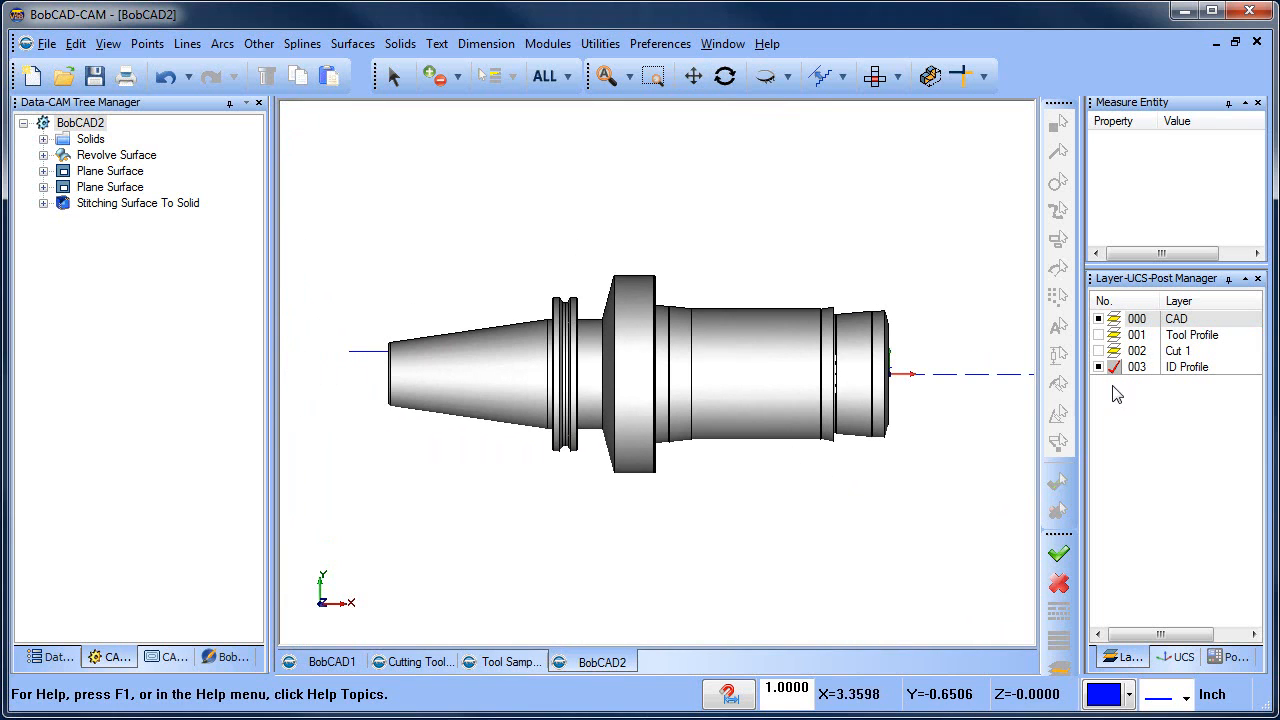
pyautogui.click(1099, 318)
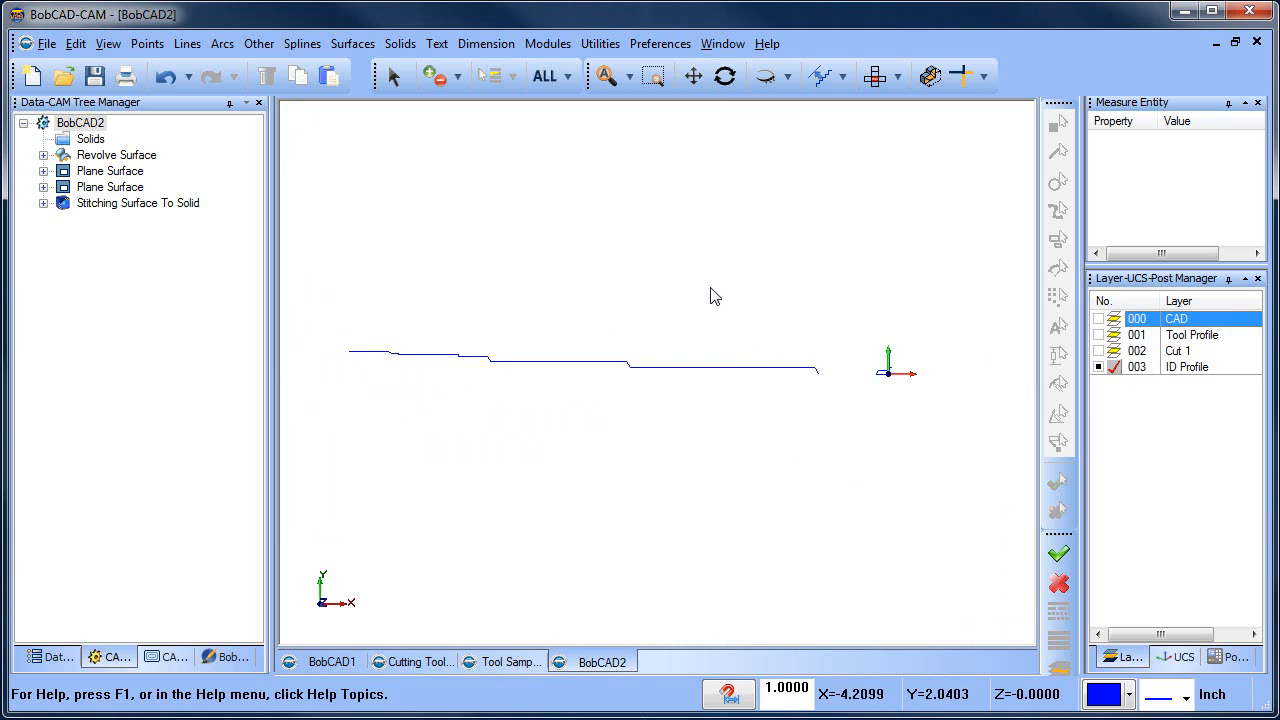
pyautogui.rightClick(686, 268)
pyautogui.click(762, 300)
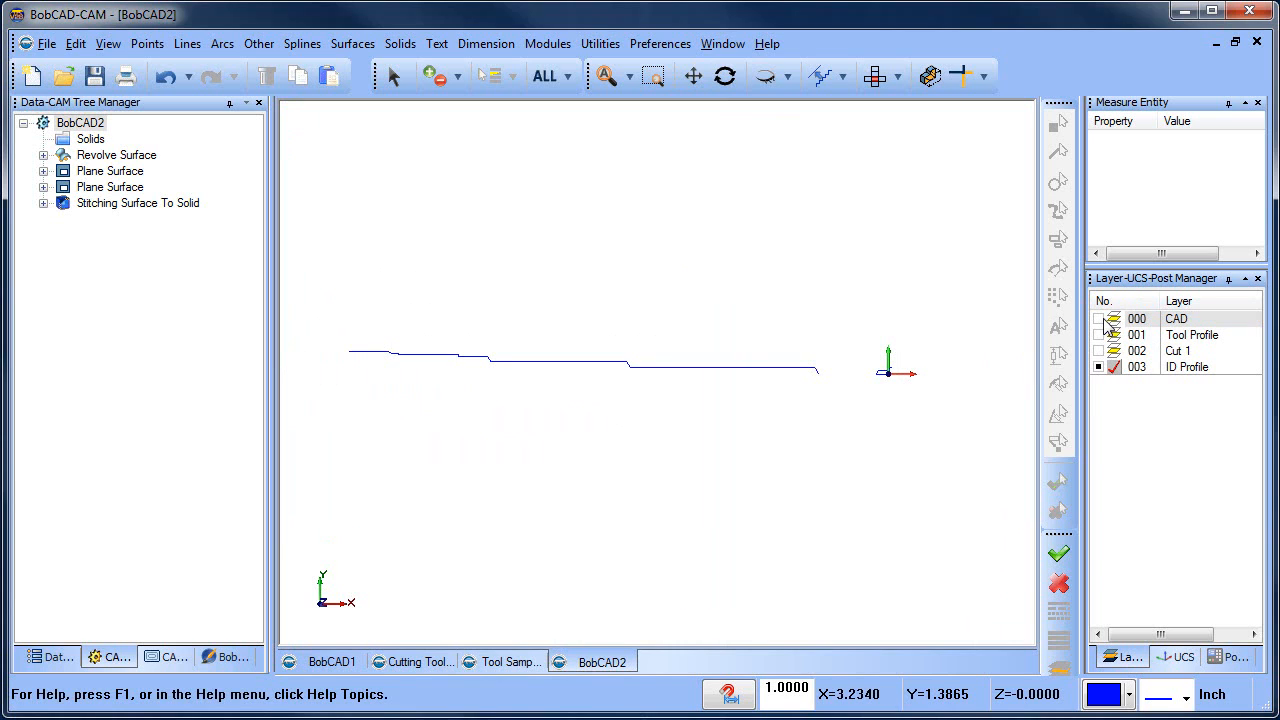
pyautogui.click(1100, 319)
pyautogui.click(1100, 319)
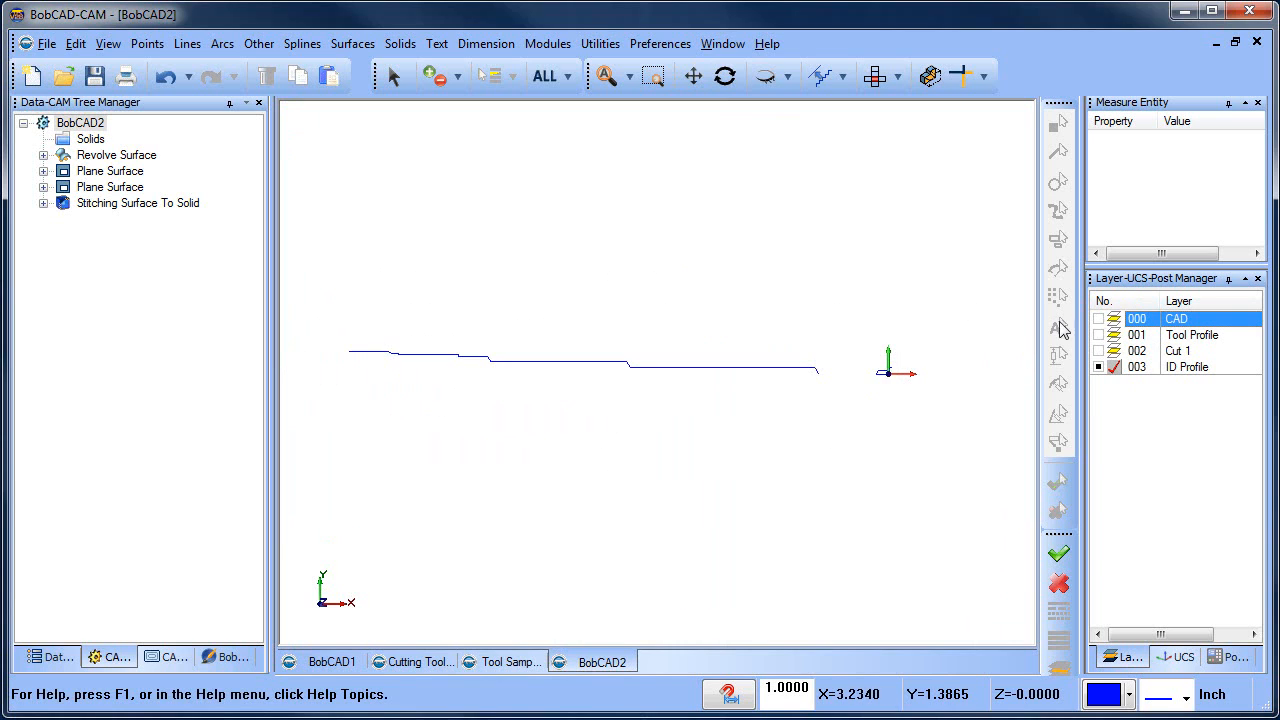
pyautogui.rightClick(657, 224)
pyautogui.click(697, 263)
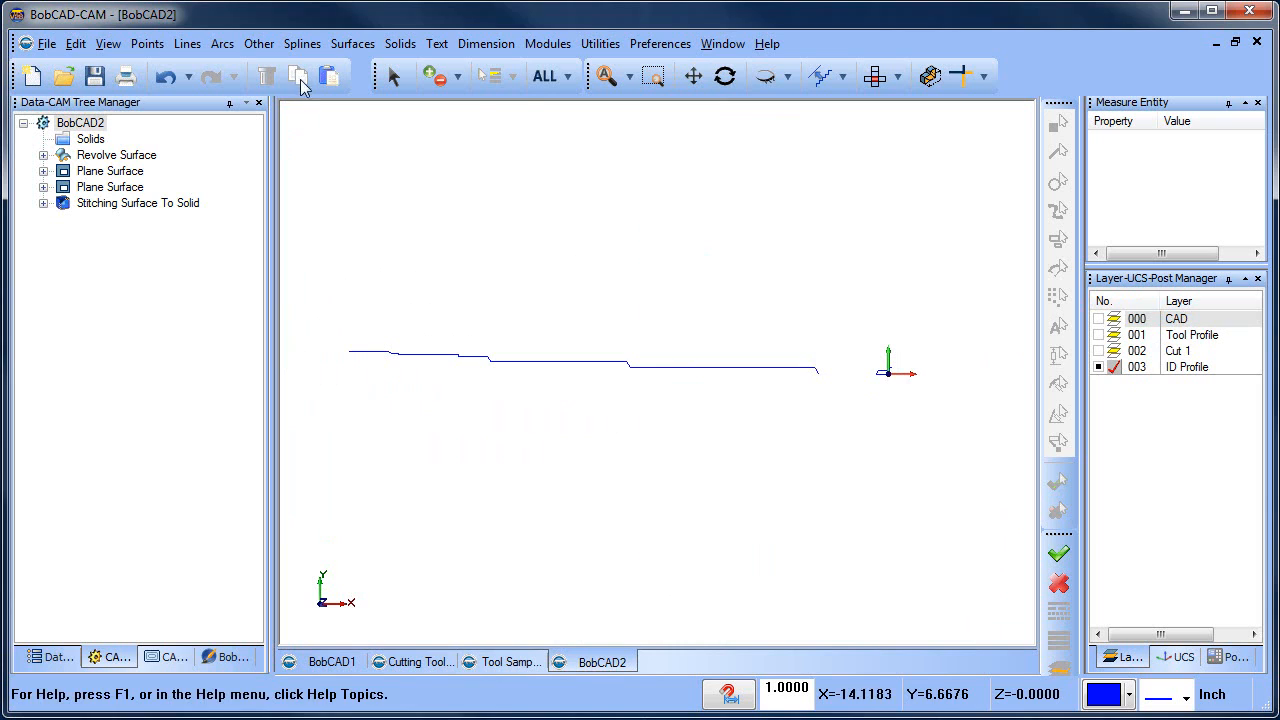
pyautogui.click(1113, 319)
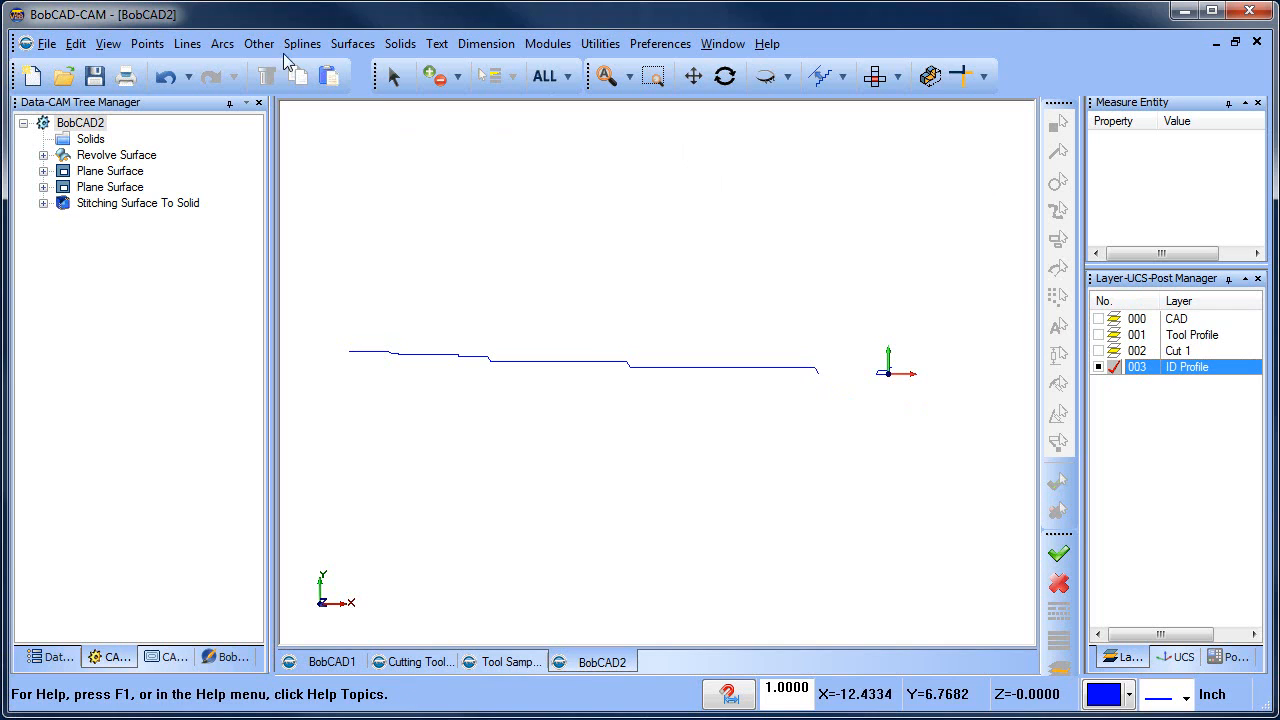
# - Revolve the long stepped inner profile 360 degrees about the X axis as a surface
pyautogui.click(352, 43)
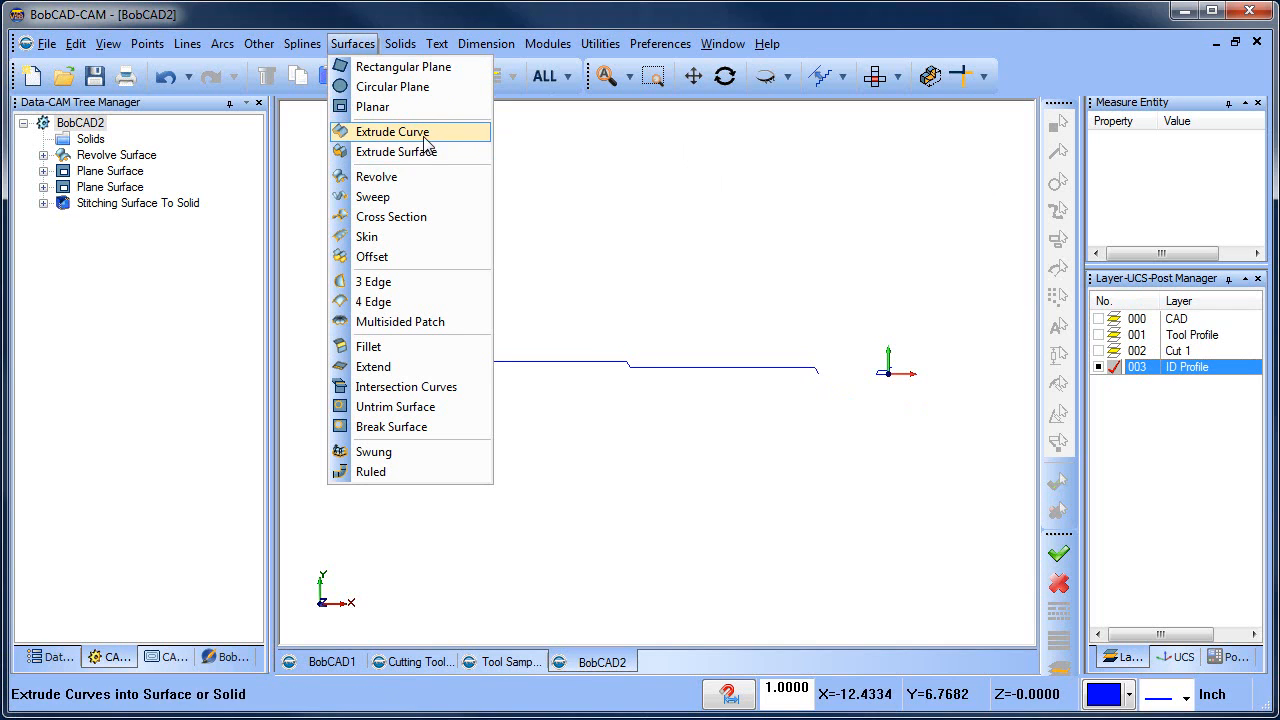
pyautogui.click(426, 177)
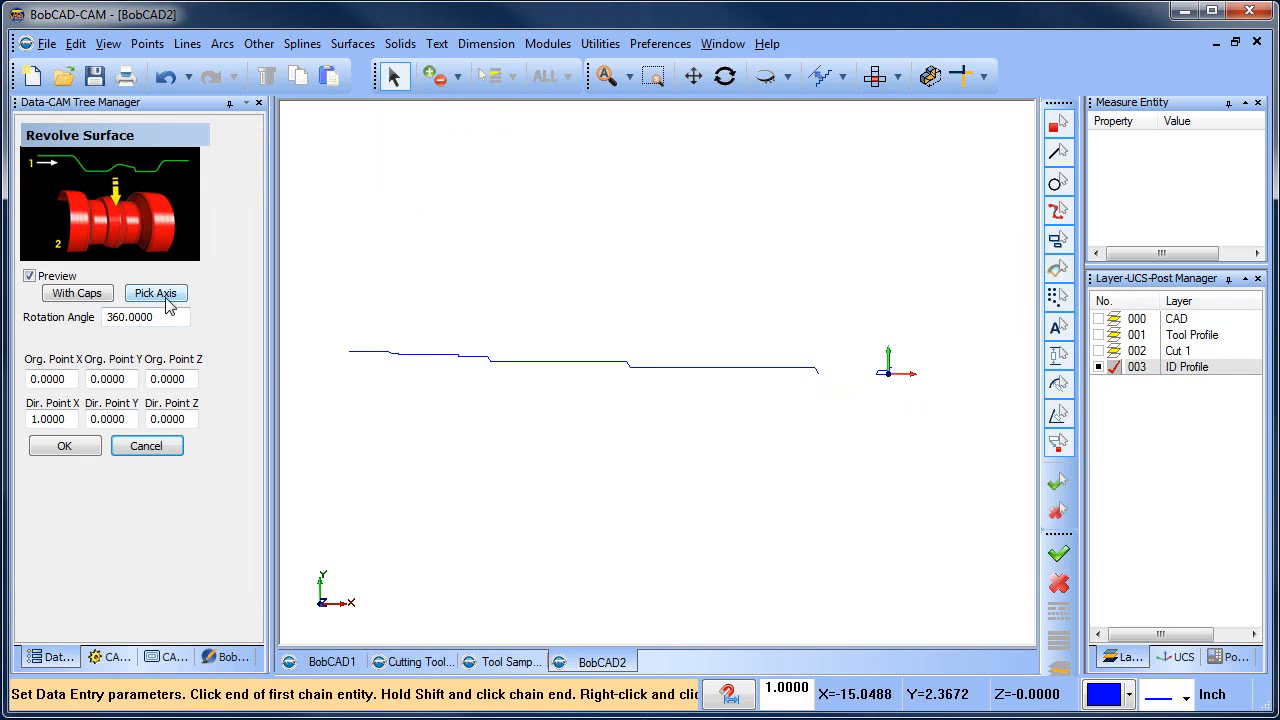
pyautogui.click(354, 356)
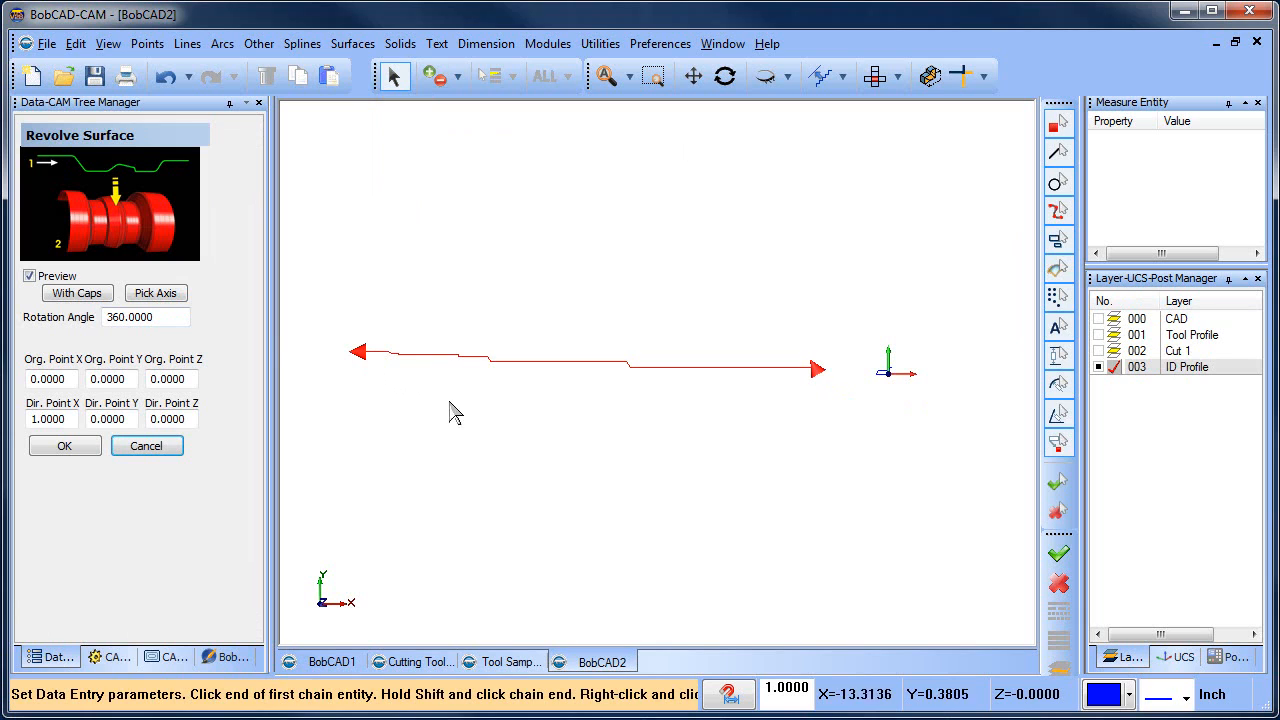
pyautogui.press('space')
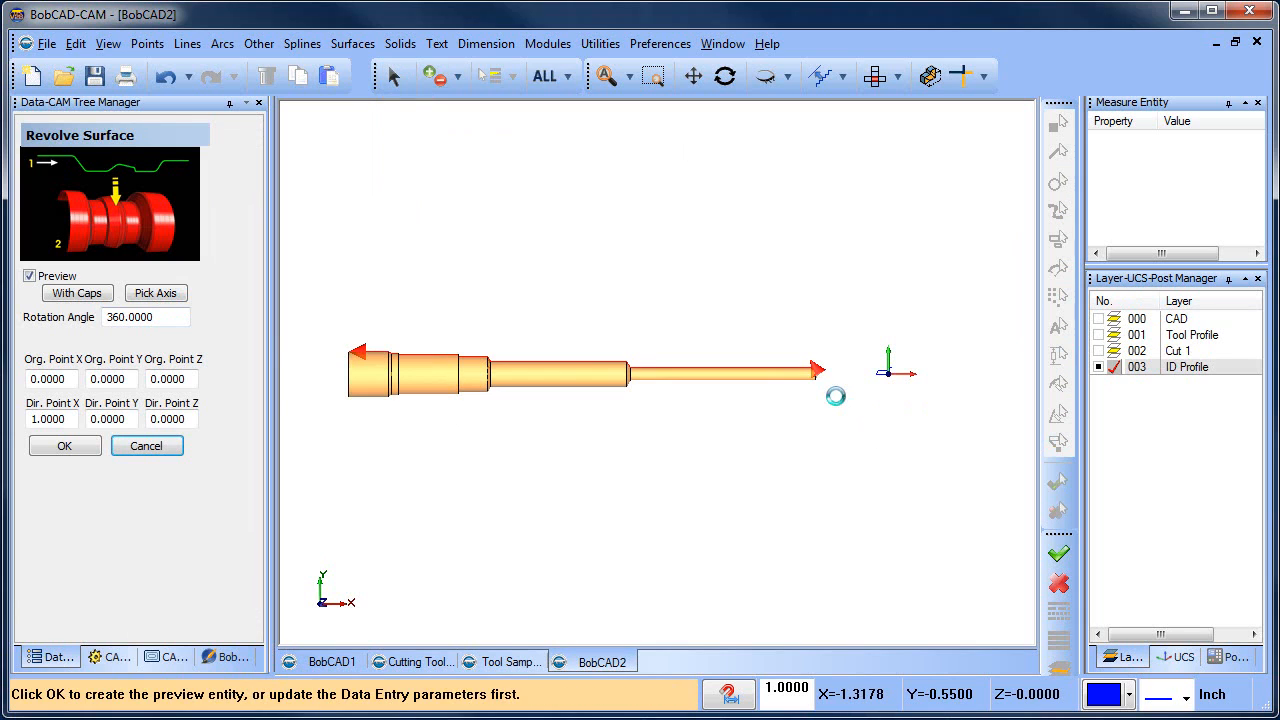
pyautogui.press('space')
# - Revolve the small center-hole profile at the origin 360 degrees about the X axis and finish the Revolve command
pyautogui.scroll(5, 896, 378)
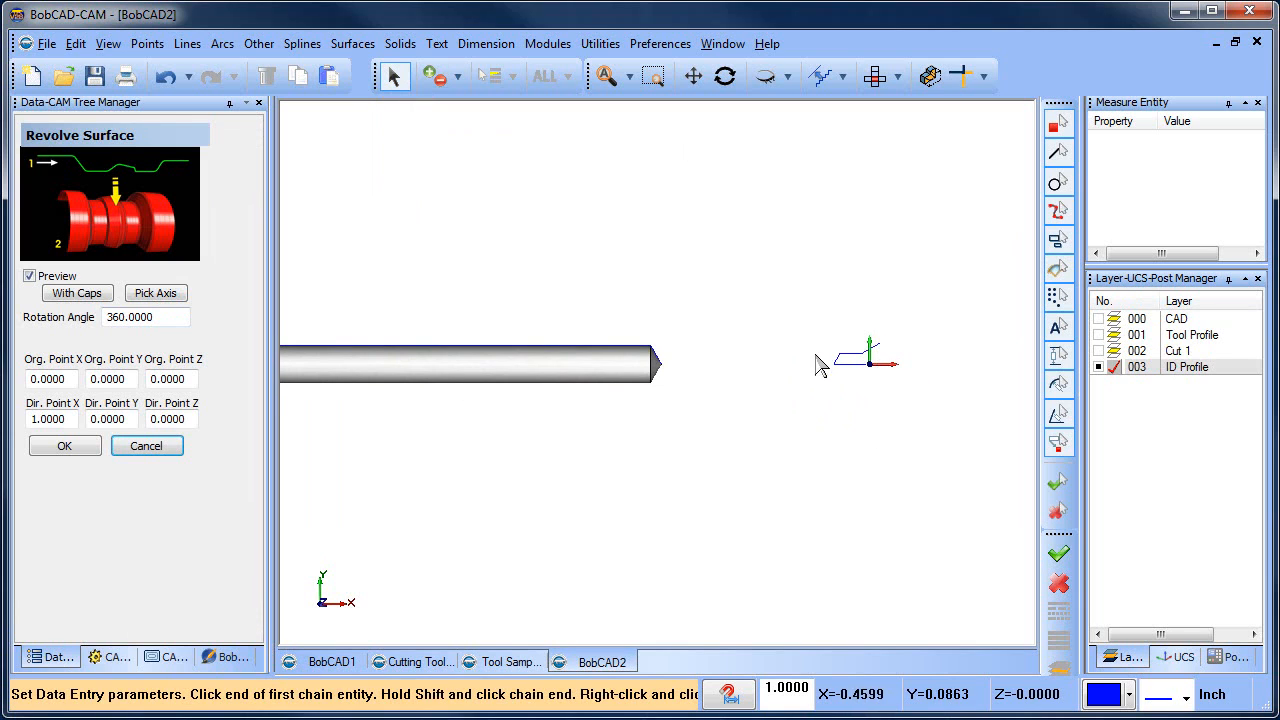
pyautogui.click(838, 360)
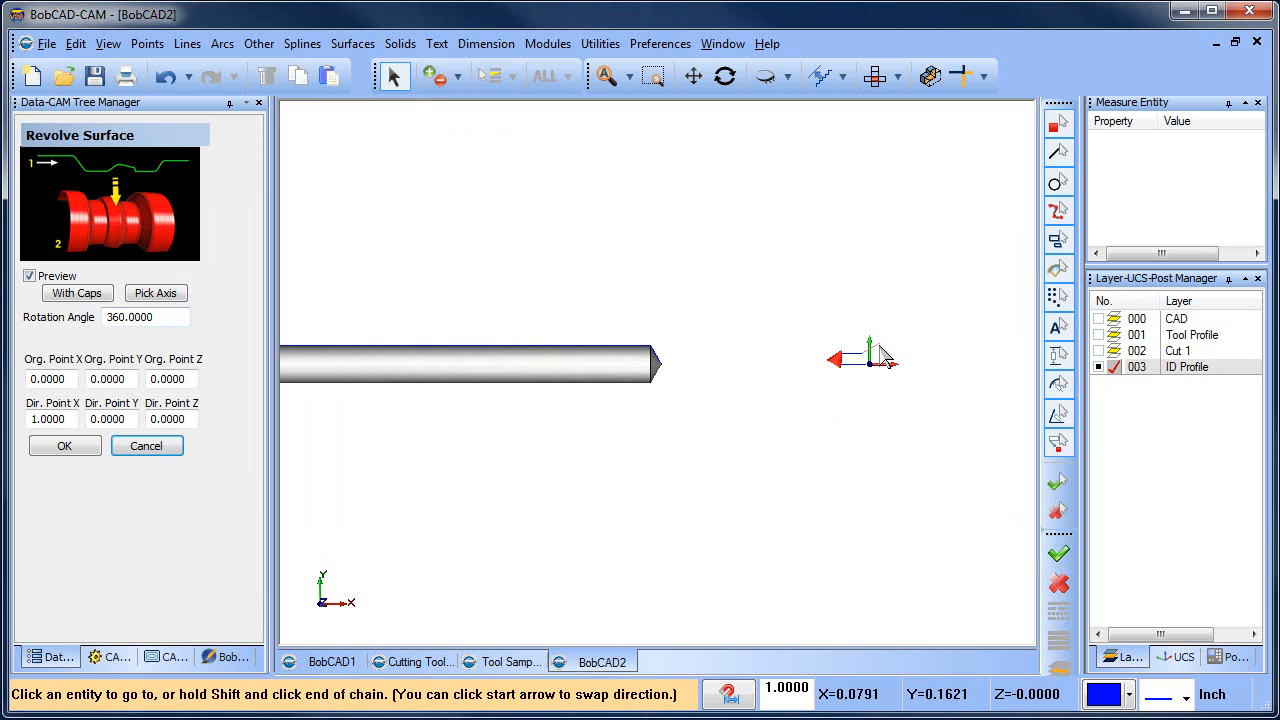
pyautogui.click(879, 346)
pyautogui.press('space')
pyautogui.press('space')
pyautogui.rightClick(668, 262)
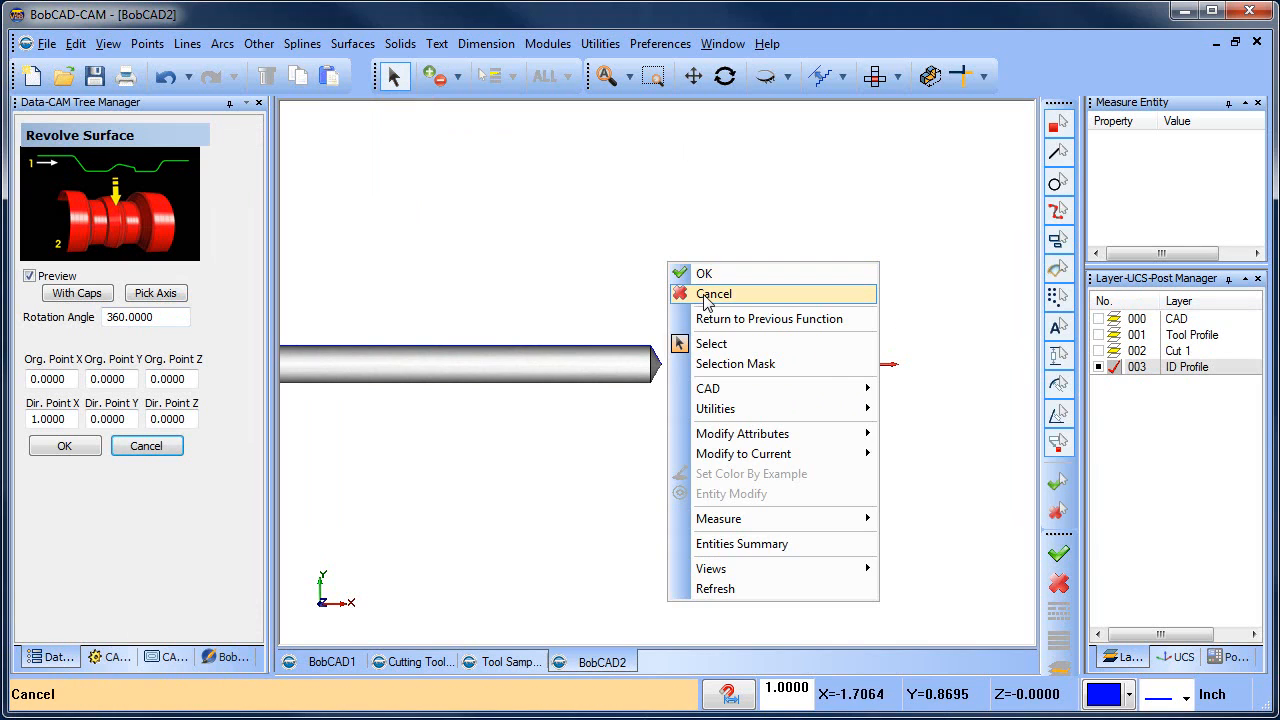
pyautogui.click(704, 300)
# - Cap the open large end of the revolved bore surface with a planar surface
pyautogui.scroll(-4, 704, 304)
pyautogui.moveTo(682, 374); pyautogui.dragTo(886, 378, button='middle')
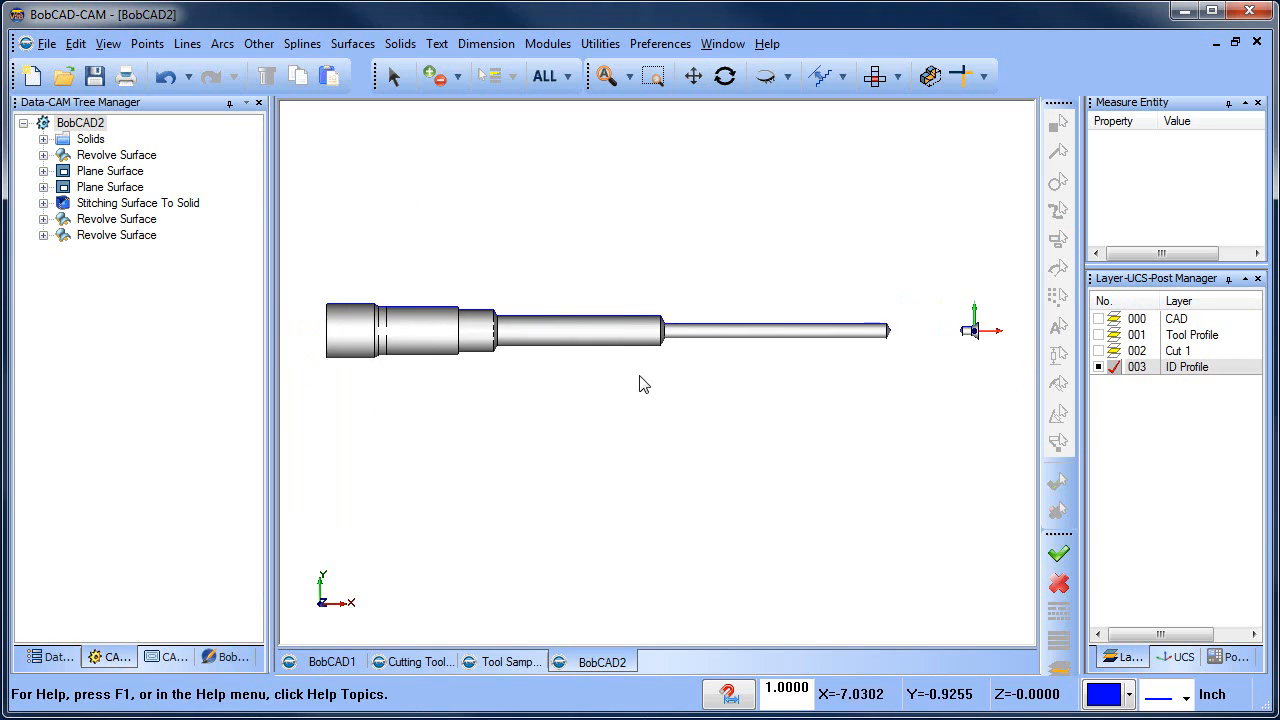
pyautogui.moveTo(642, 379); pyautogui.dragTo(706, 407, button='middle')
pyautogui.scroll(4, 426, 391)
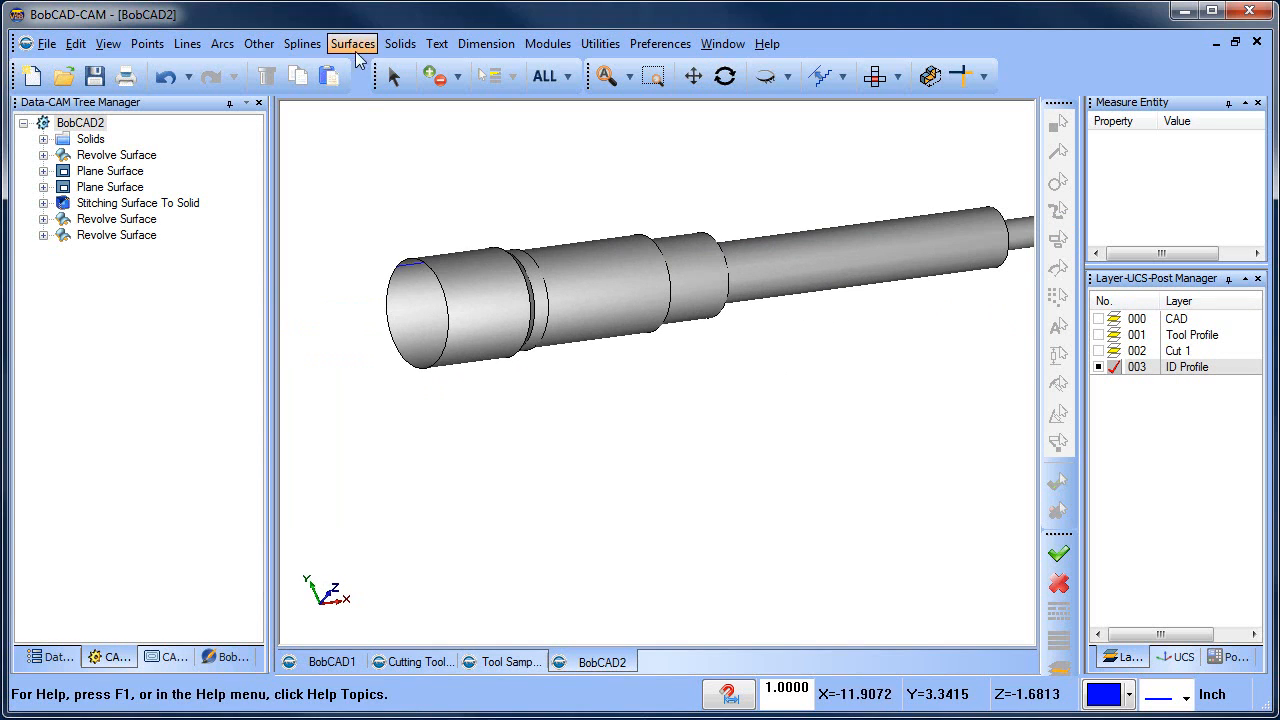
pyautogui.click(352, 44)
pyautogui.click(352, 114)
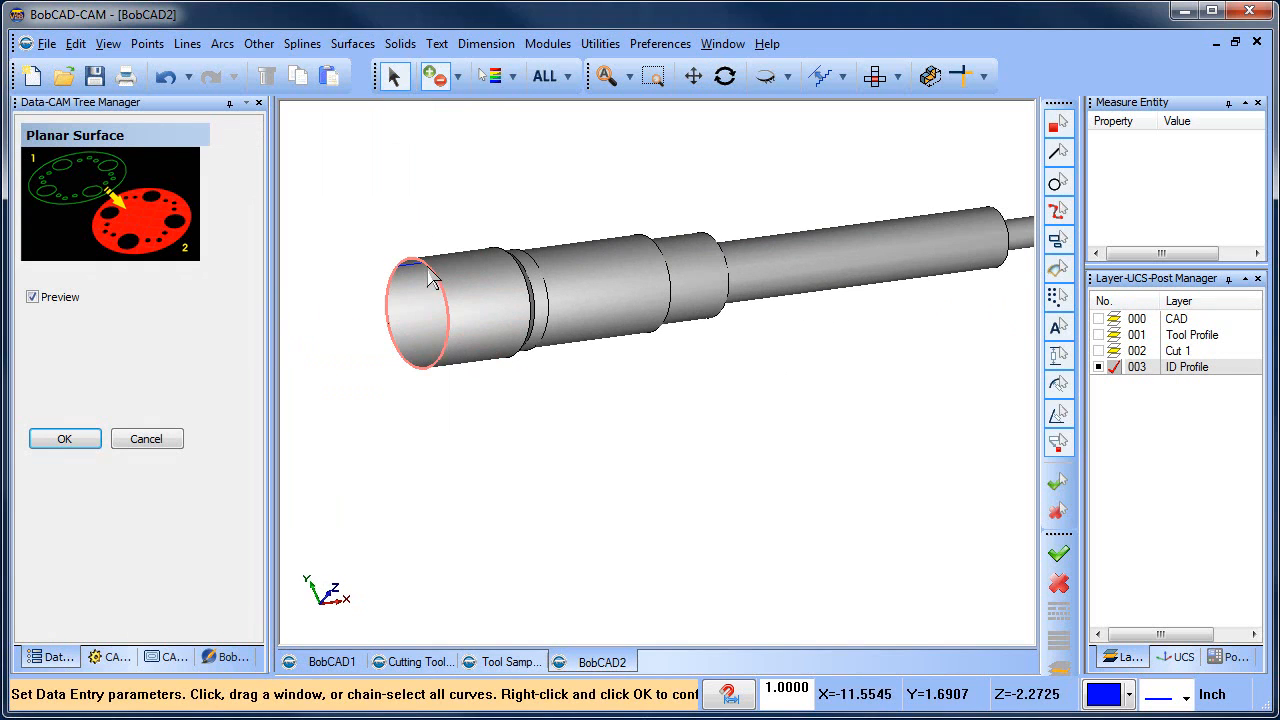
pyautogui.click(428, 269)
pyautogui.rightClick(438, 180)
pyautogui.click(449, 186)
# - Cap the wide end of the small center-hole surface at the origin with a planar surface and finish the Planar command
pyautogui.scroll(-3, 590, 324)
pyautogui.moveTo(893, 363); pyautogui.dragTo(786, 329, button='middle')
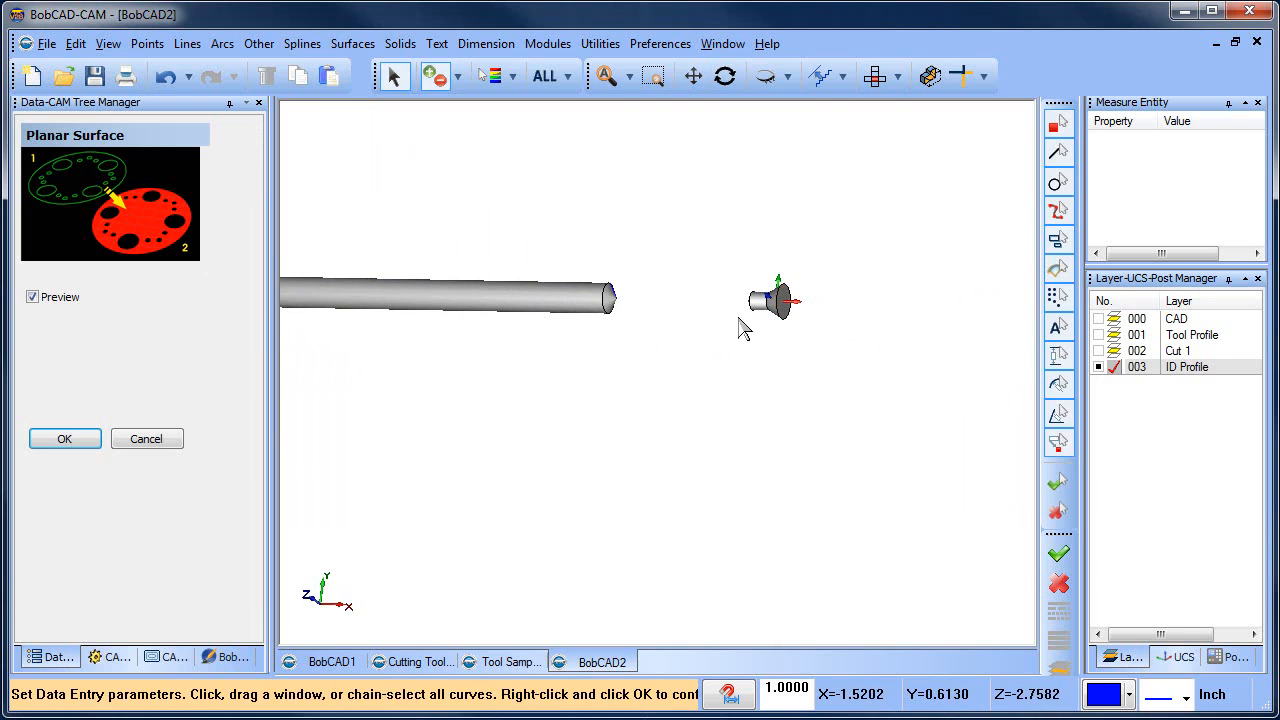
pyautogui.scroll(-2, 742, 330)
pyautogui.rightClick(487, 207)
pyautogui.click(520, 237)
# - Stitch the capped bore surfaces and the capped center-hole surfaces into two separate solids
pyautogui.click(600, 44)
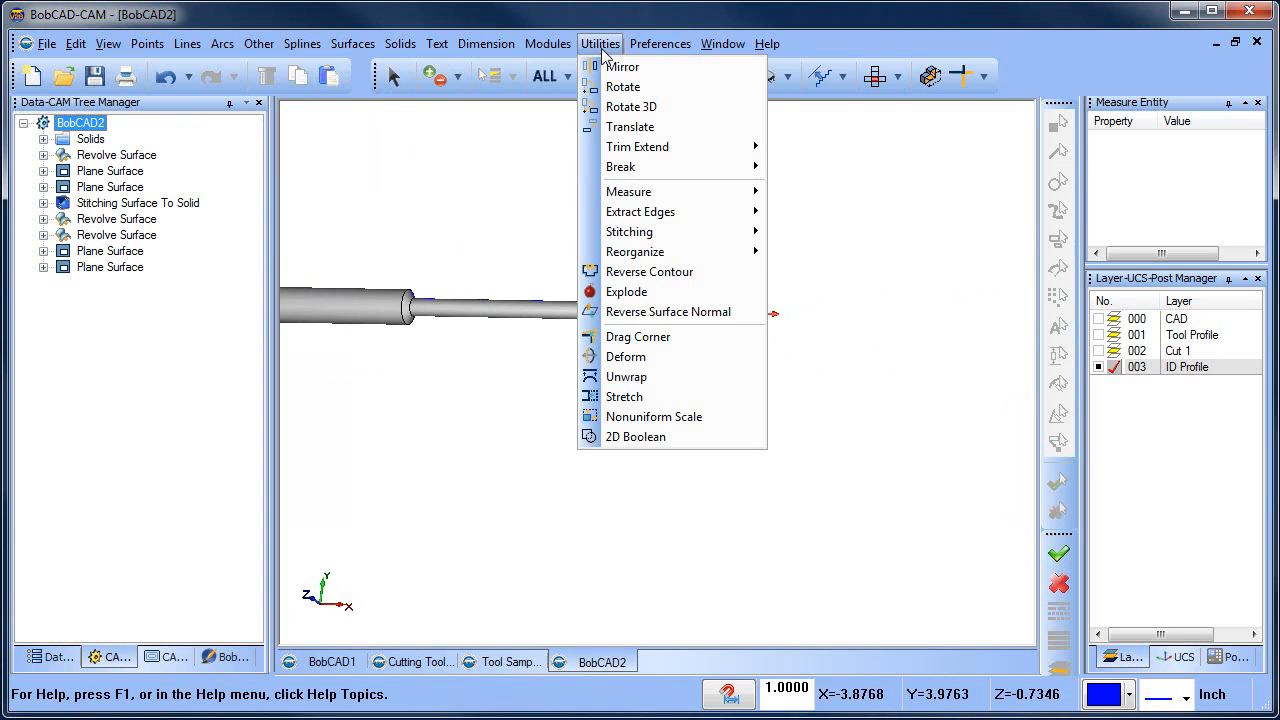
pyautogui.moveTo(697, 232)
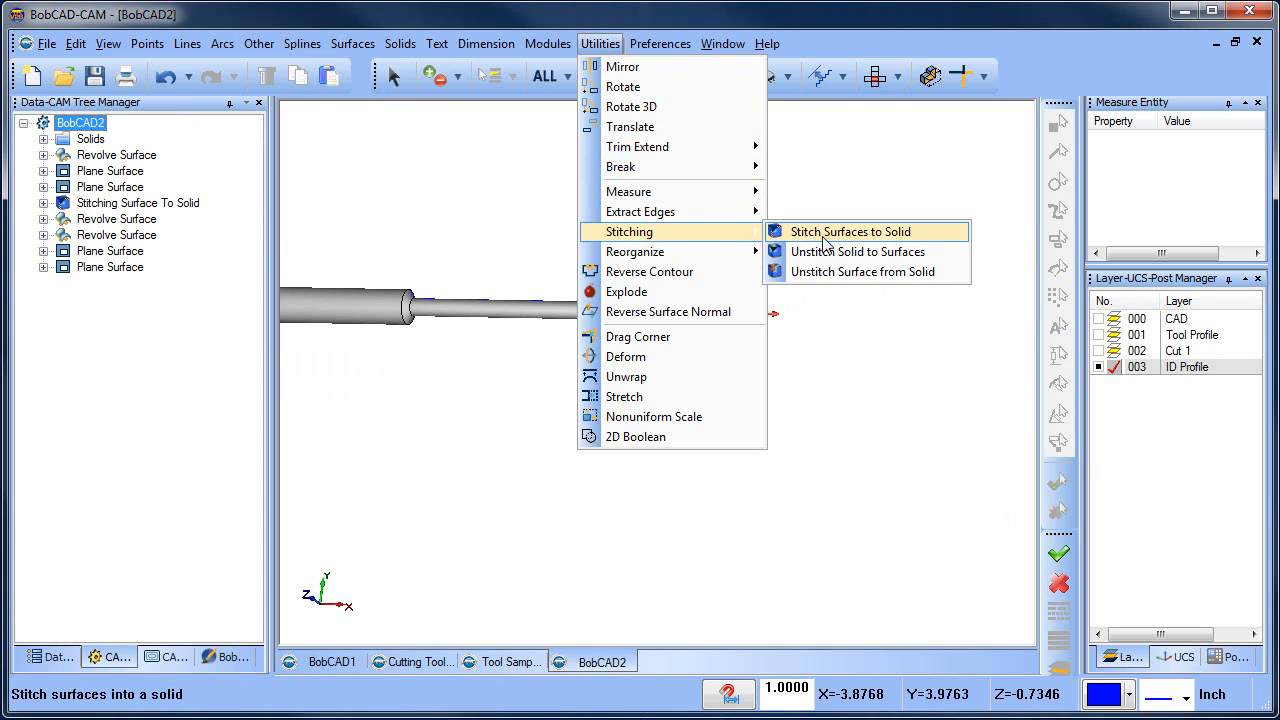
pyautogui.click(835, 236)
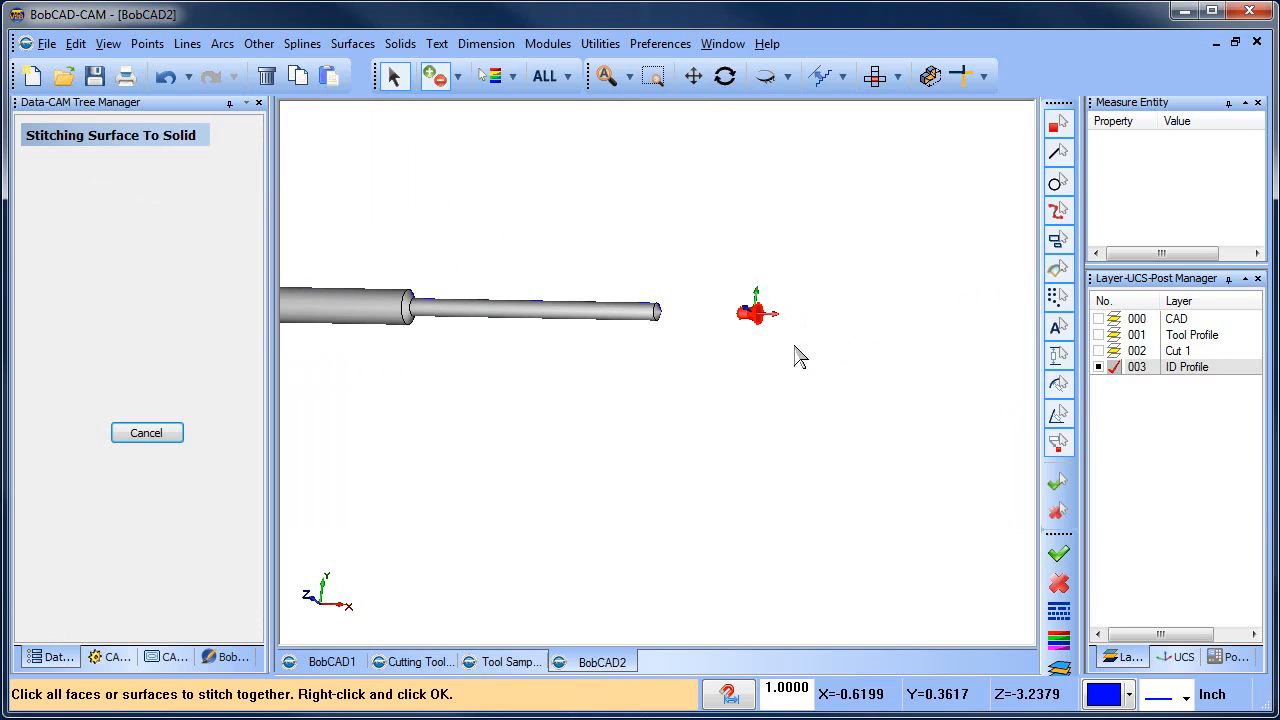
pyautogui.scroll(-4, 651, 390)
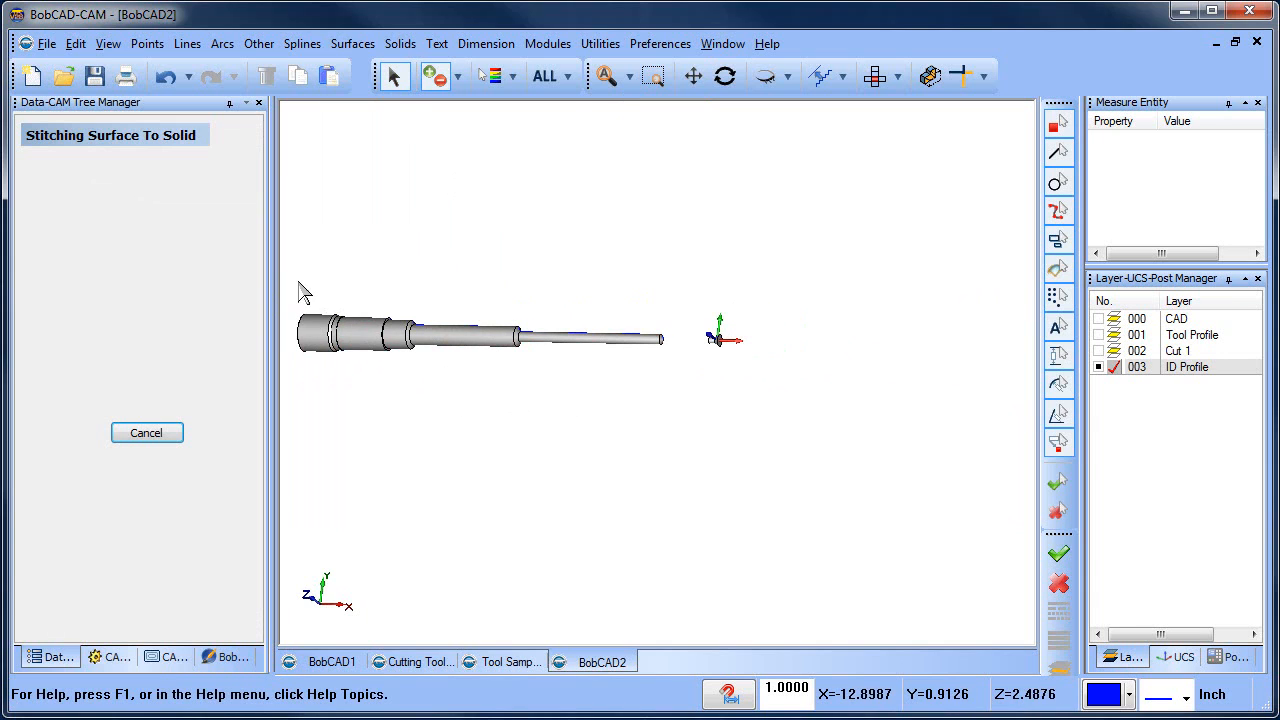
pyautogui.hotkey('ctrl', 'a')
pyautogui.rightClick(580, 243)
pyautogui.click(640, 255)
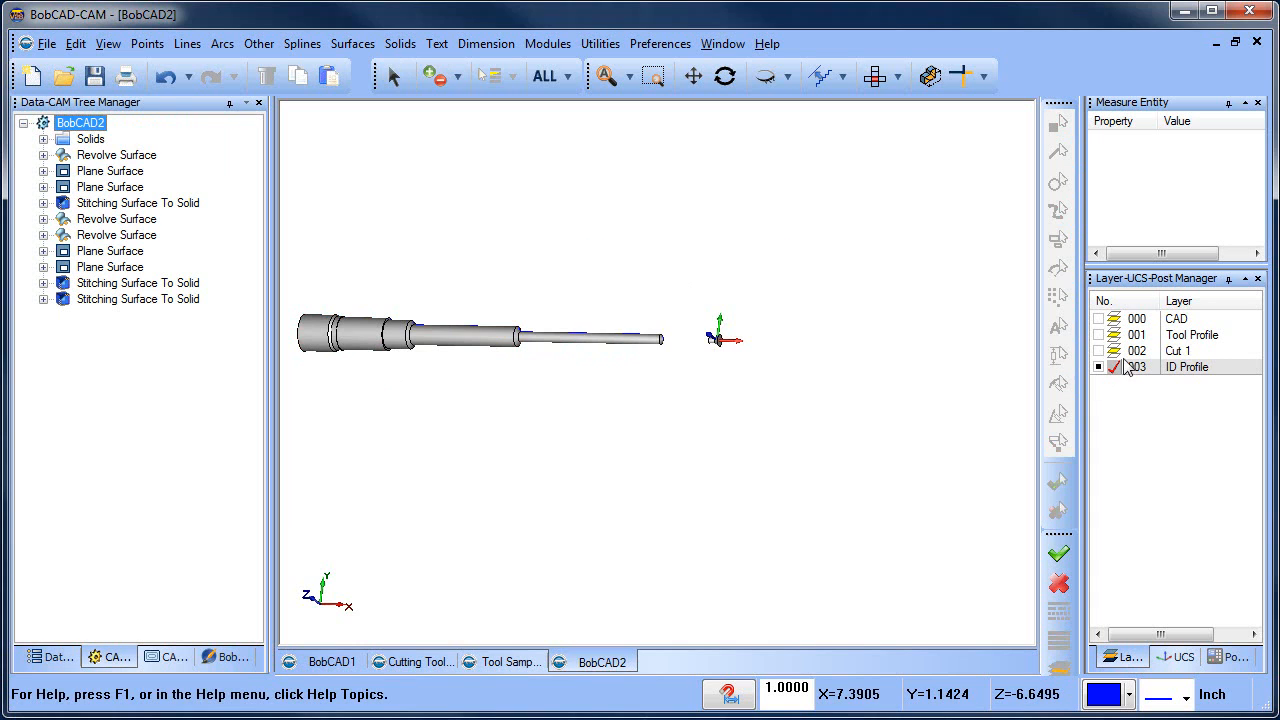
# - Show the CAD layer and subtract the long stepped bore solid from the tool body
pyautogui.click(1098, 318)
pyautogui.moveTo(740, 434); pyautogui.dragTo(798, 429, button='middle')
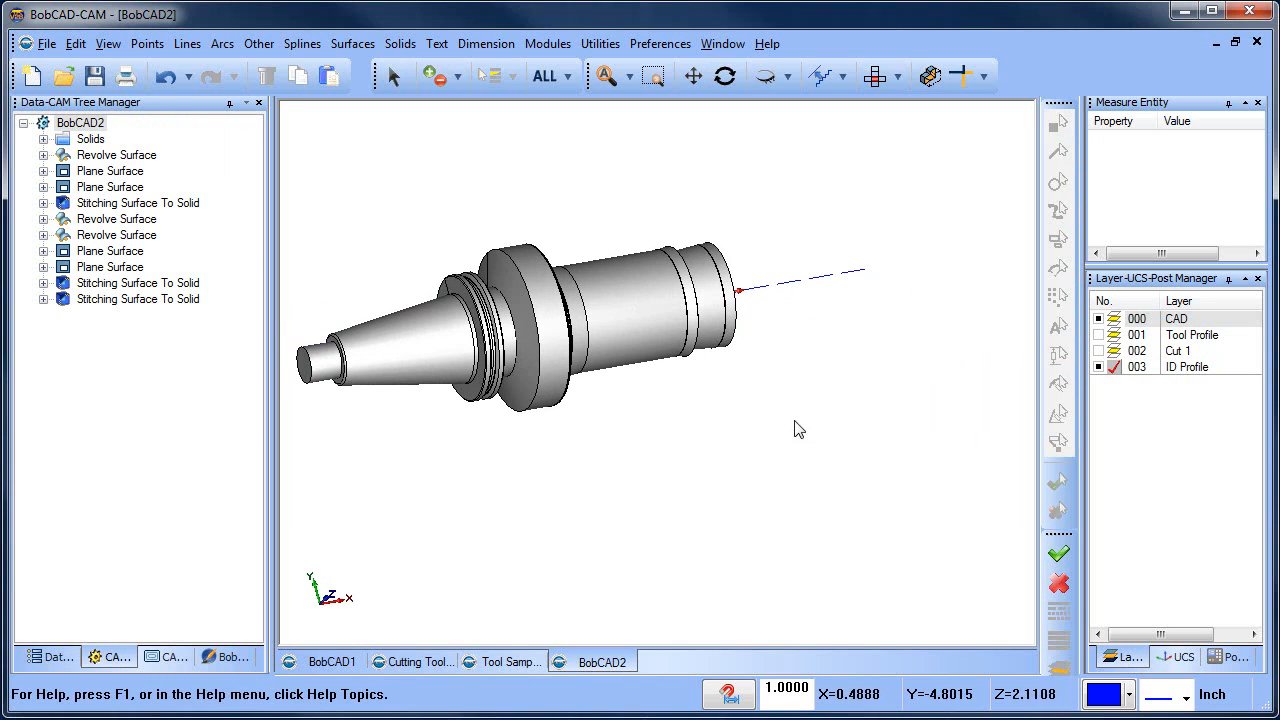
pyautogui.moveTo(710, 416); pyautogui.dragTo(784, 415, button='middle')
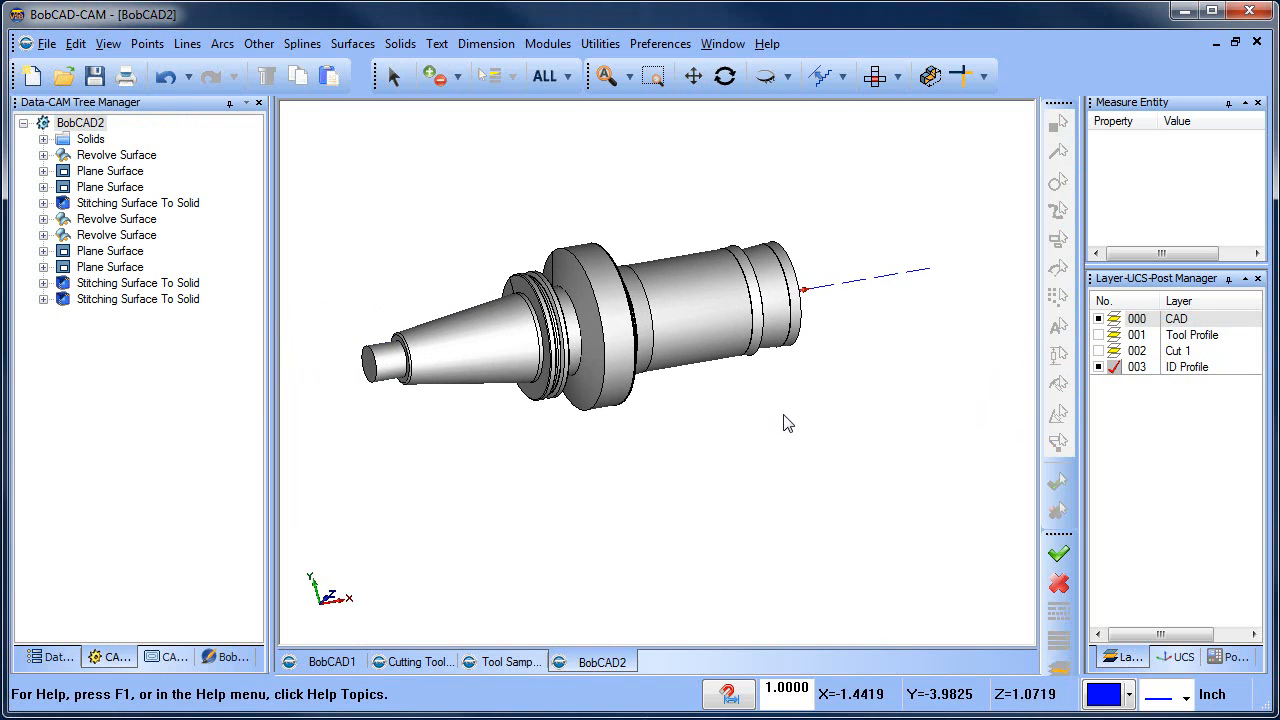
pyautogui.click(399, 50)
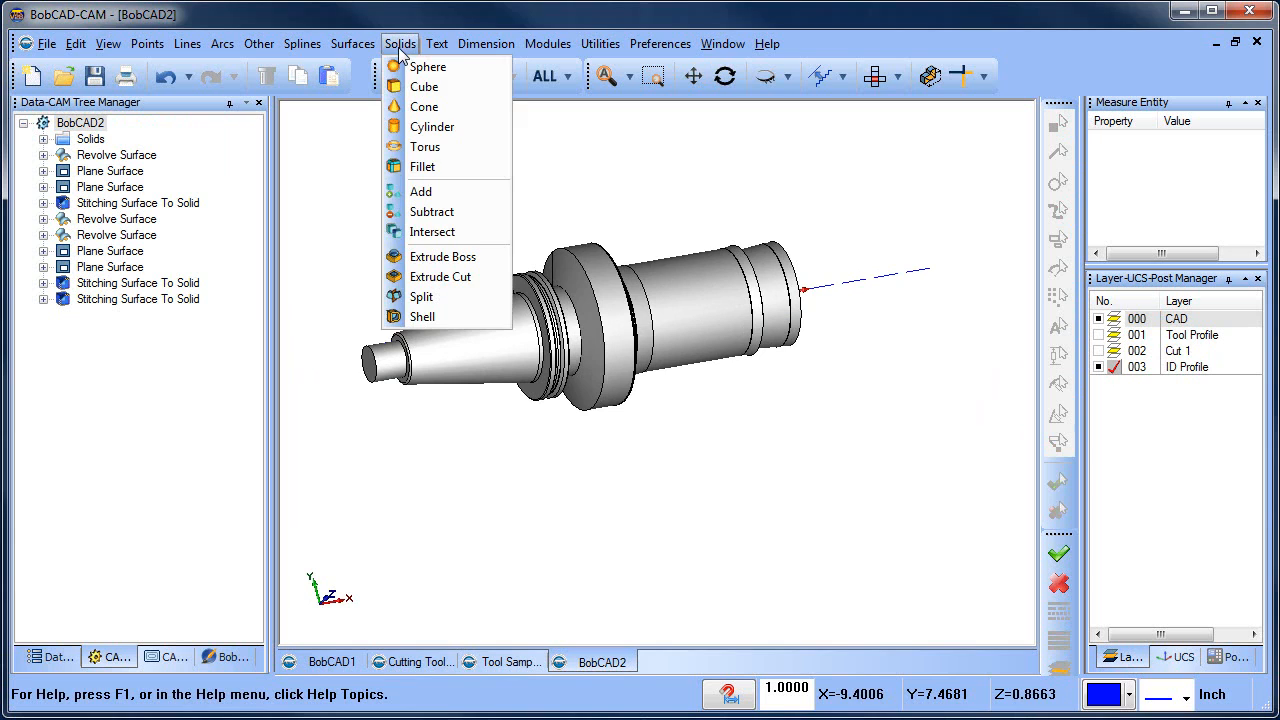
pyautogui.click(449, 212)
pyautogui.click(487, 347)
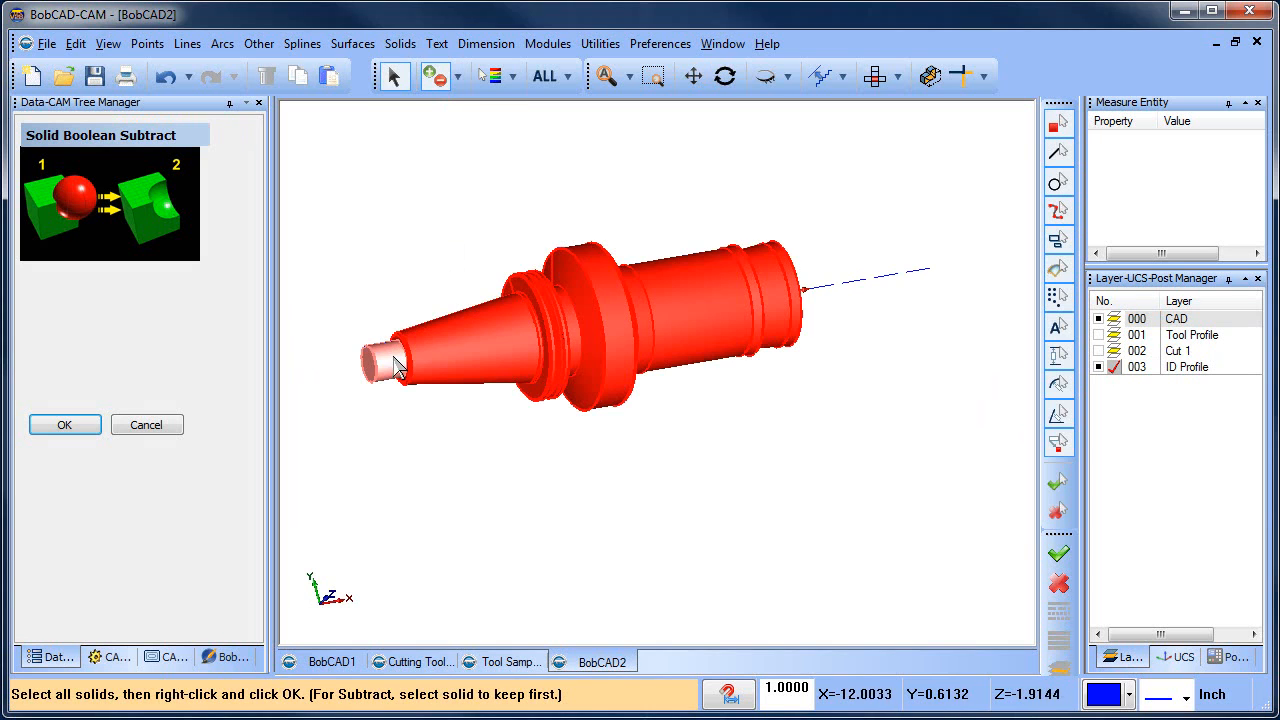
pyautogui.click(387, 356)
pyautogui.rightClick(382, 232)
# - Subtract the small center-hole solid from the front face of the tool body and finish the Subtract command
pyautogui.moveTo(650, 370); pyautogui.dragTo(650, 334, button='middle')
pyautogui.scroll(5, 778, 360)
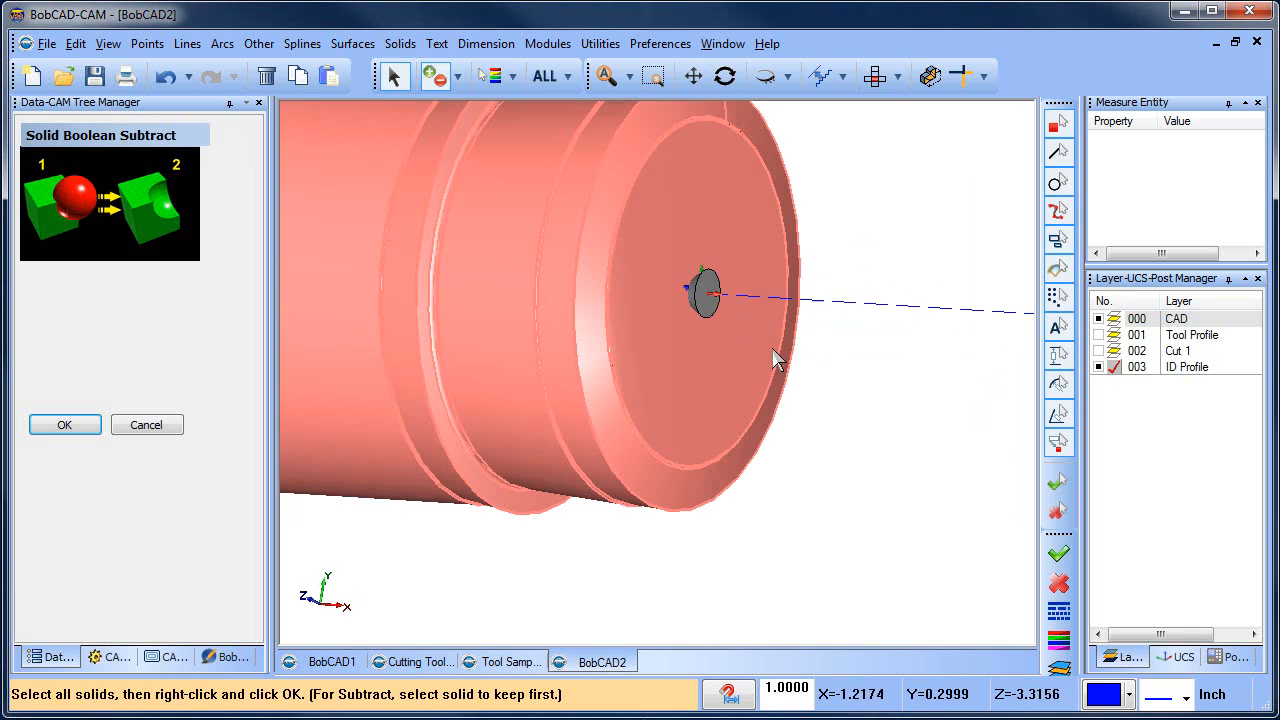
pyautogui.click(720, 298)
pyautogui.rightClick(874, 218)
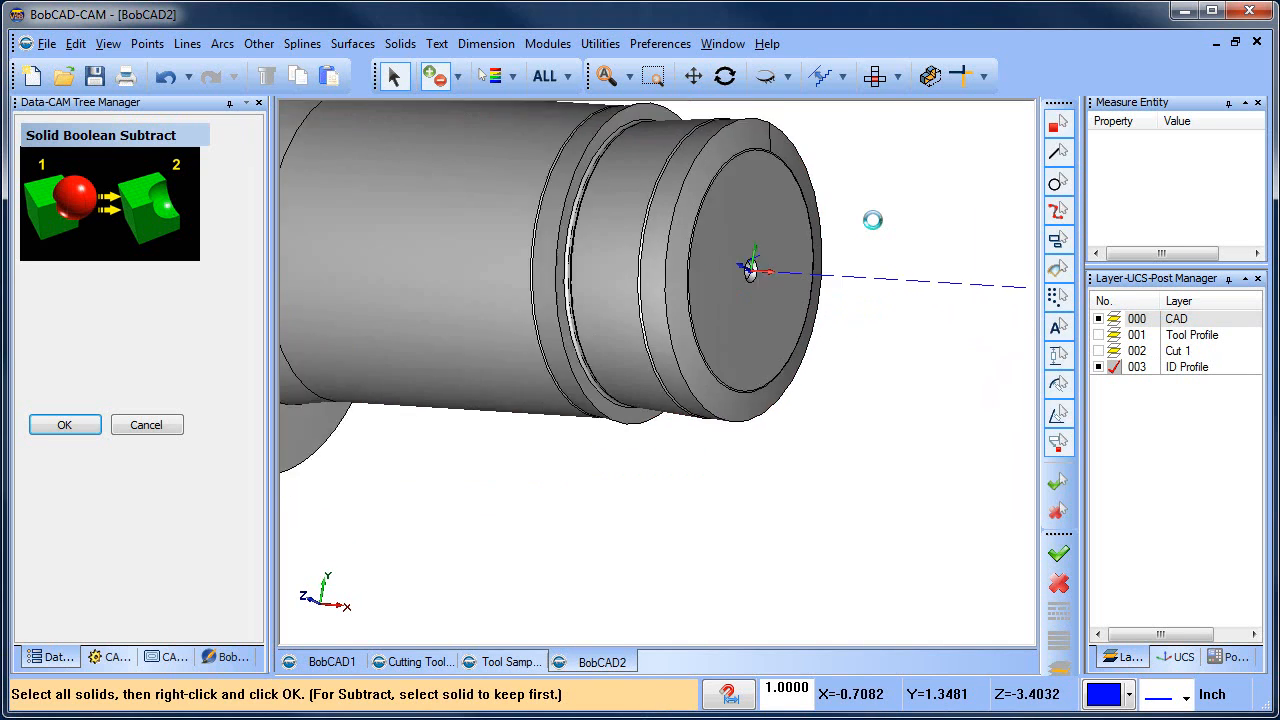
pyautogui.scroll(-5, 873, 220)
pyautogui.keyDown('ctrl'); pyautogui.moveTo(690, 368); pyautogui.dragTo(697, 458, button='middle'); pyautogui.keyUp('ctrl')
pyautogui.rightClick(772, 188)
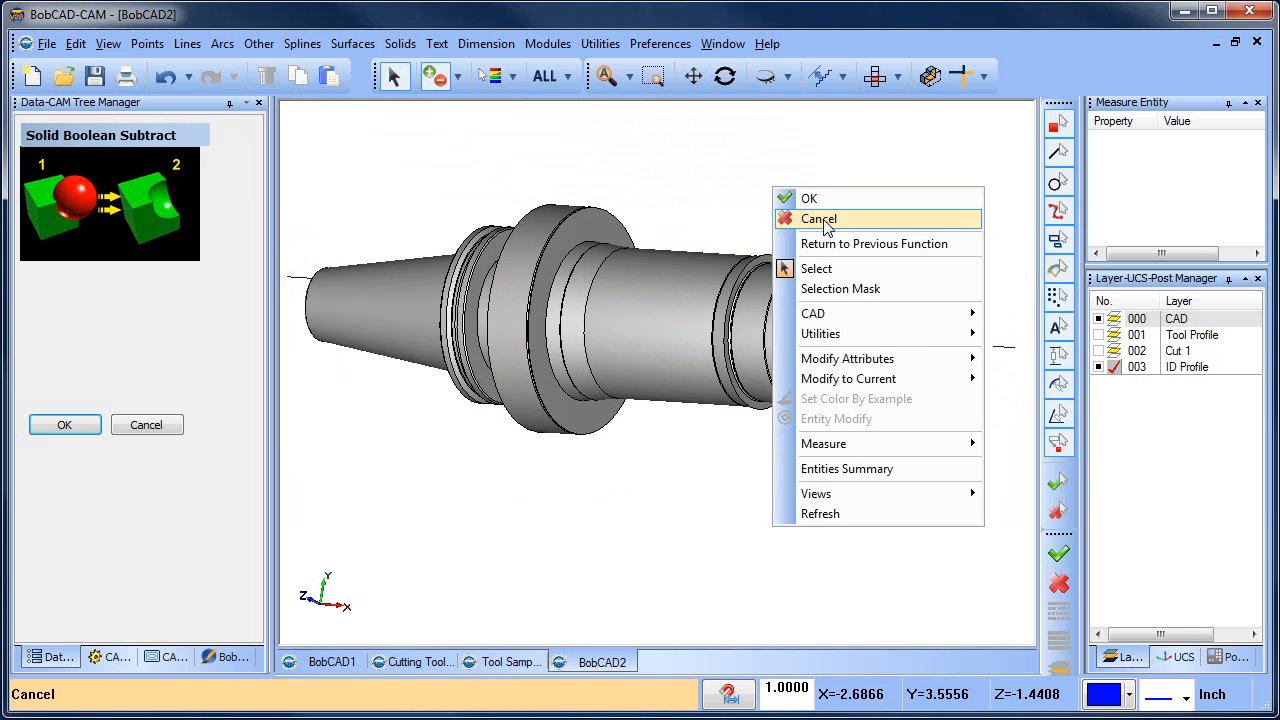
pyautogui.click(826, 222)
# - Make Cut 1 the current layer and hide the ID Profile layer
pyautogui.click(822, 78)
pyautogui.moveTo(636, 368); pyautogui.dragTo(719, 380, button='middle')
pyautogui.click(873, 78)
pyautogui.scroll(-3, 789, 292)
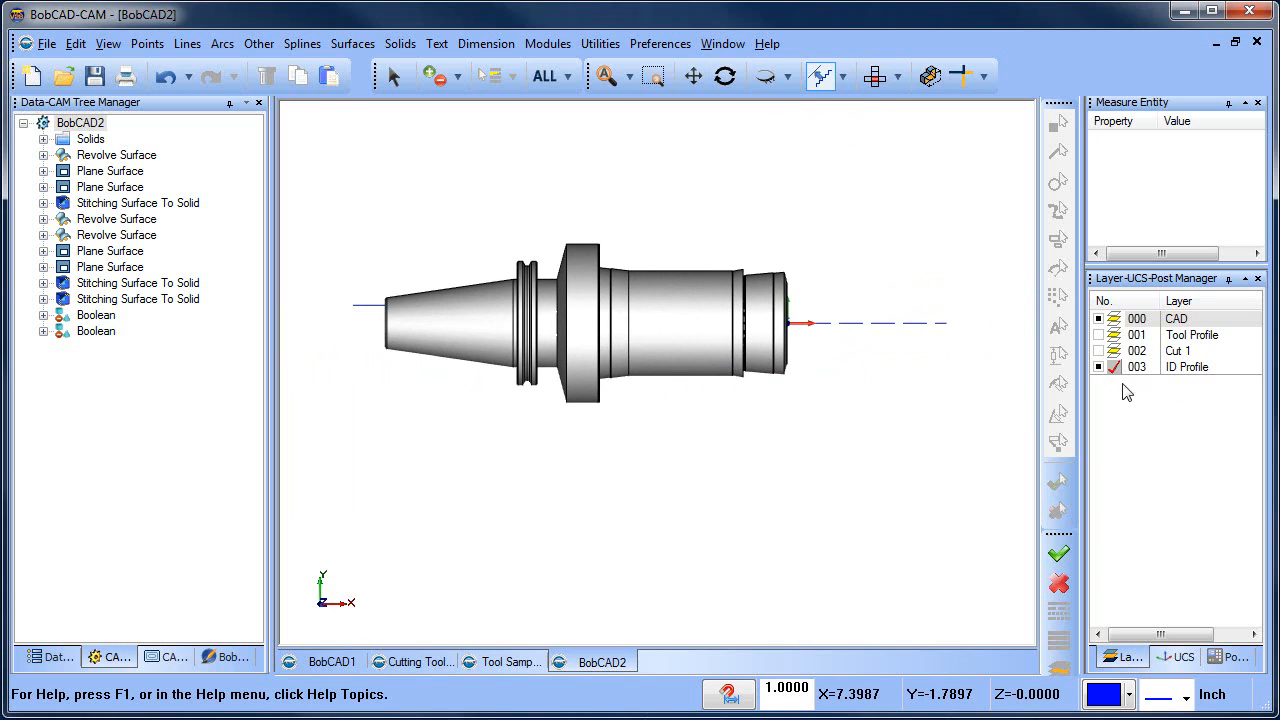
pyautogui.click(1114, 351)
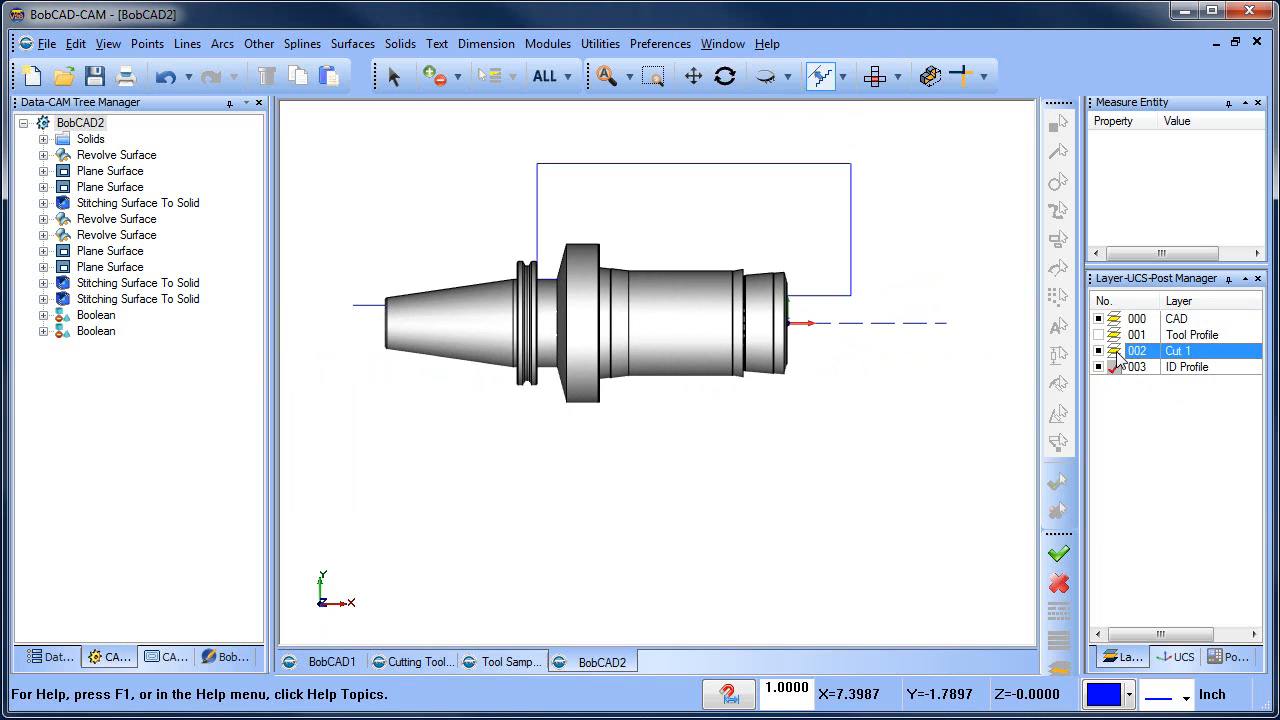
pyautogui.click(1097, 367)
pyautogui.moveTo(616, 508); pyautogui.dragTo(508, 351, button='middle')
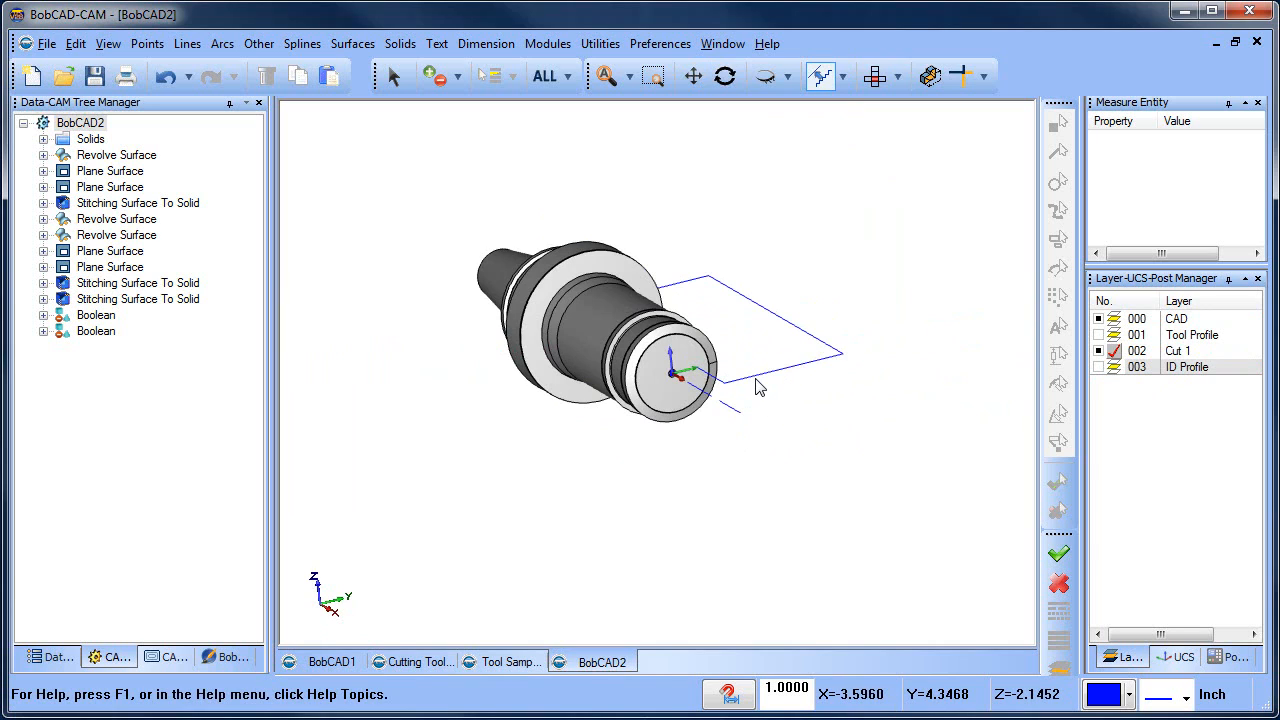
# - Chain-select the Cut 1 outline beside the tool body and remove it
pyautogui.click(394, 77)
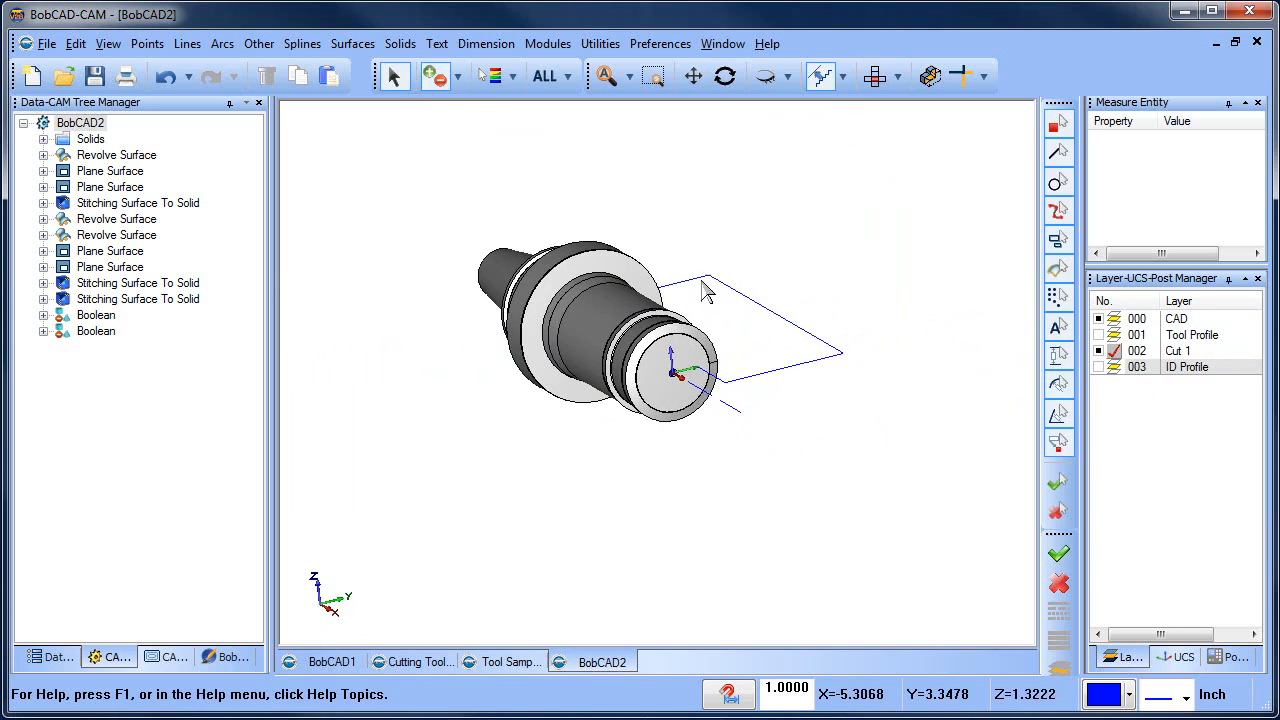
pyautogui.keyDown('shift'); pyautogui.click(757, 301); pyautogui.keyUp('shift')
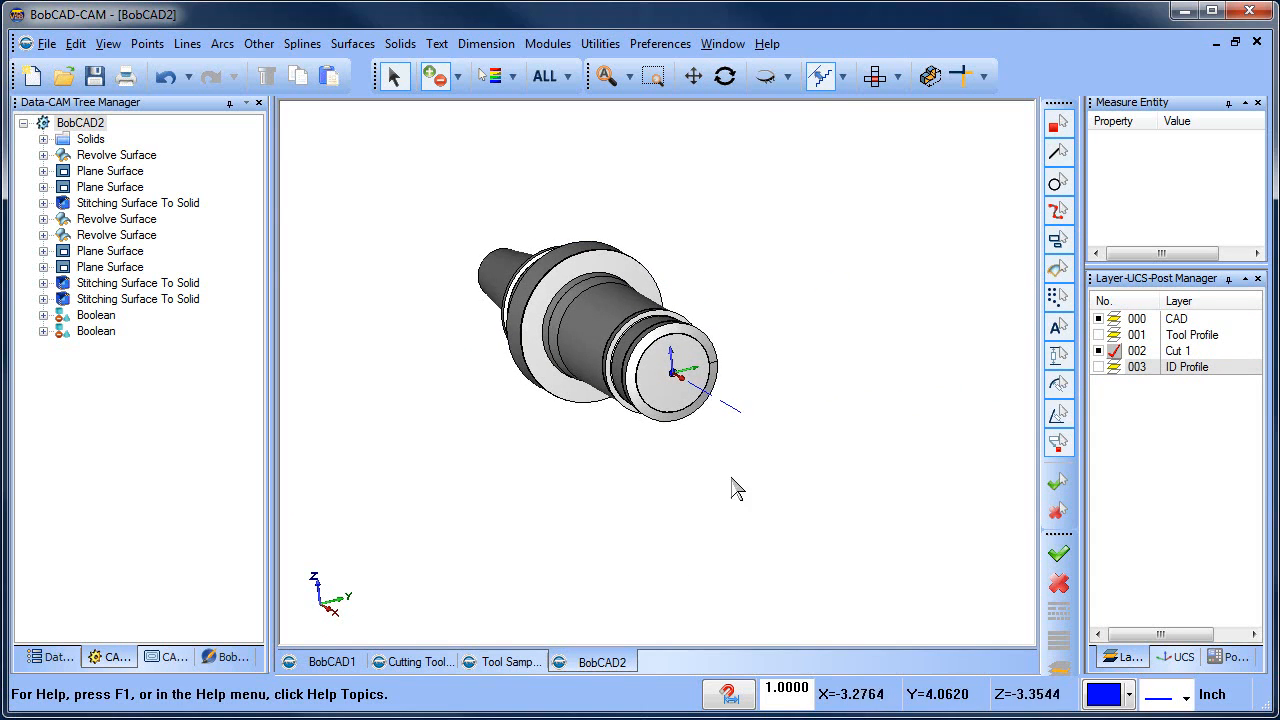
# - In the Tool Sample 2 file, make Cut 1 the current layer and hide the ID Profile layer
pyautogui.click(520, 664)
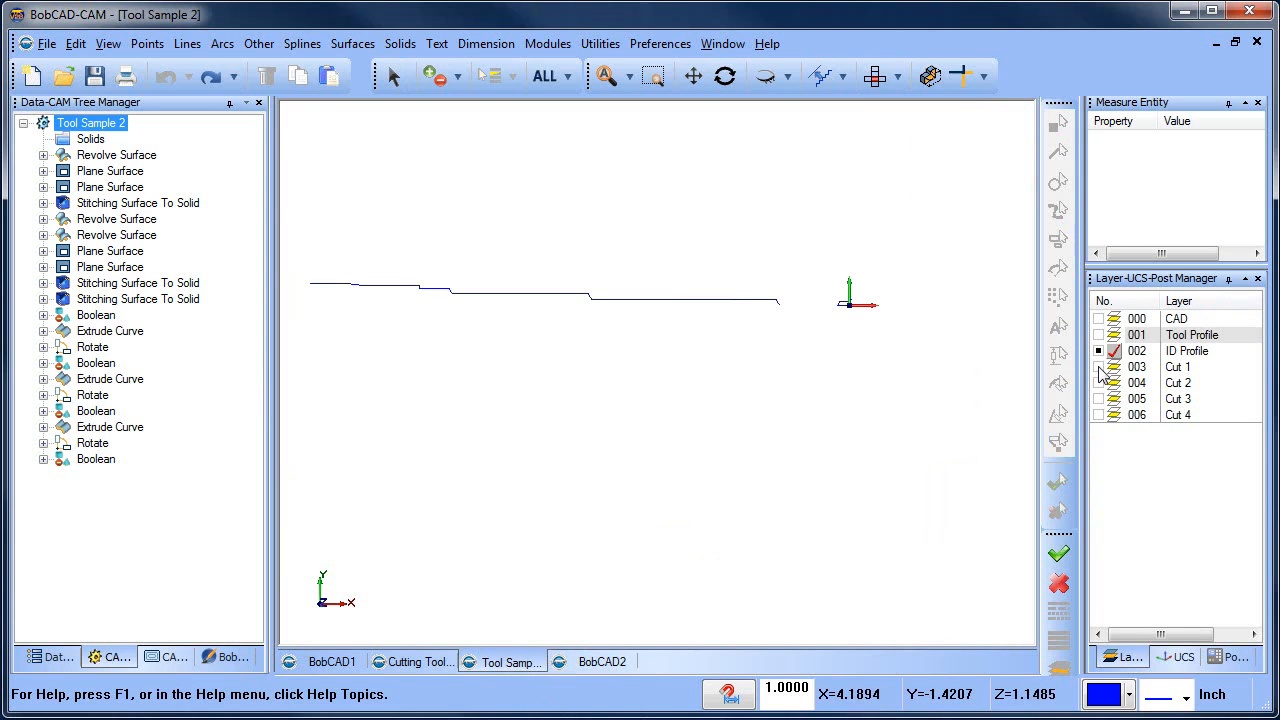
pyautogui.click(1098, 367)
pyautogui.click(1099, 351)
# - Chain-select the closed Cut 1 outline, copy it, and paste it into the BobCAD2 file beside the tool body
pyautogui.click(393, 77)
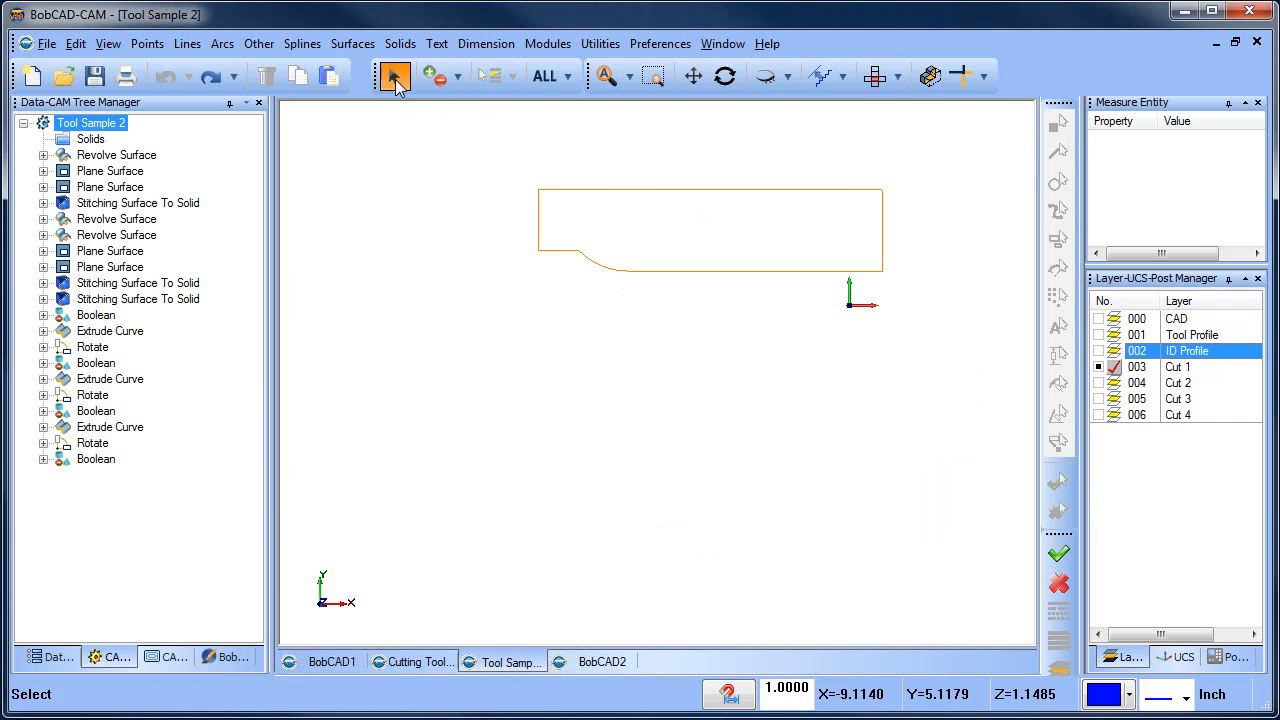
pyautogui.click(566, 190)
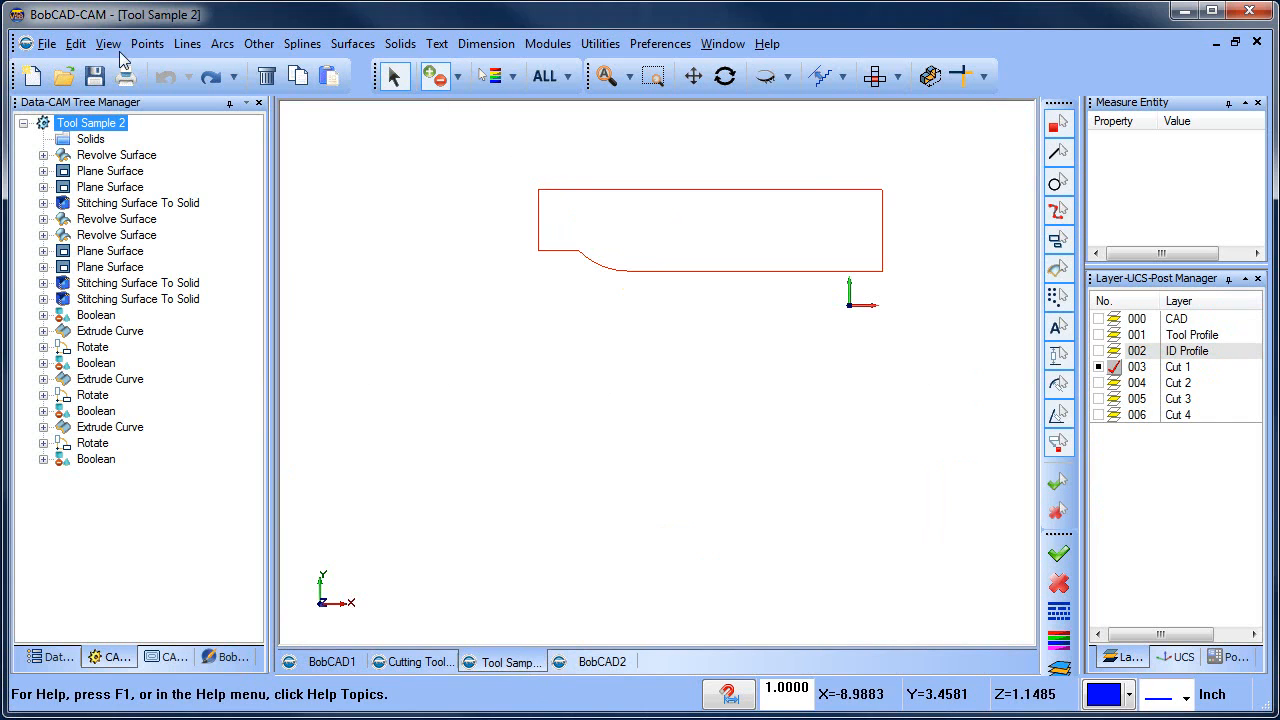
pyautogui.click(76, 43)
pyautogui.press('Escape')
pyautogui.rightClick(403, 210)
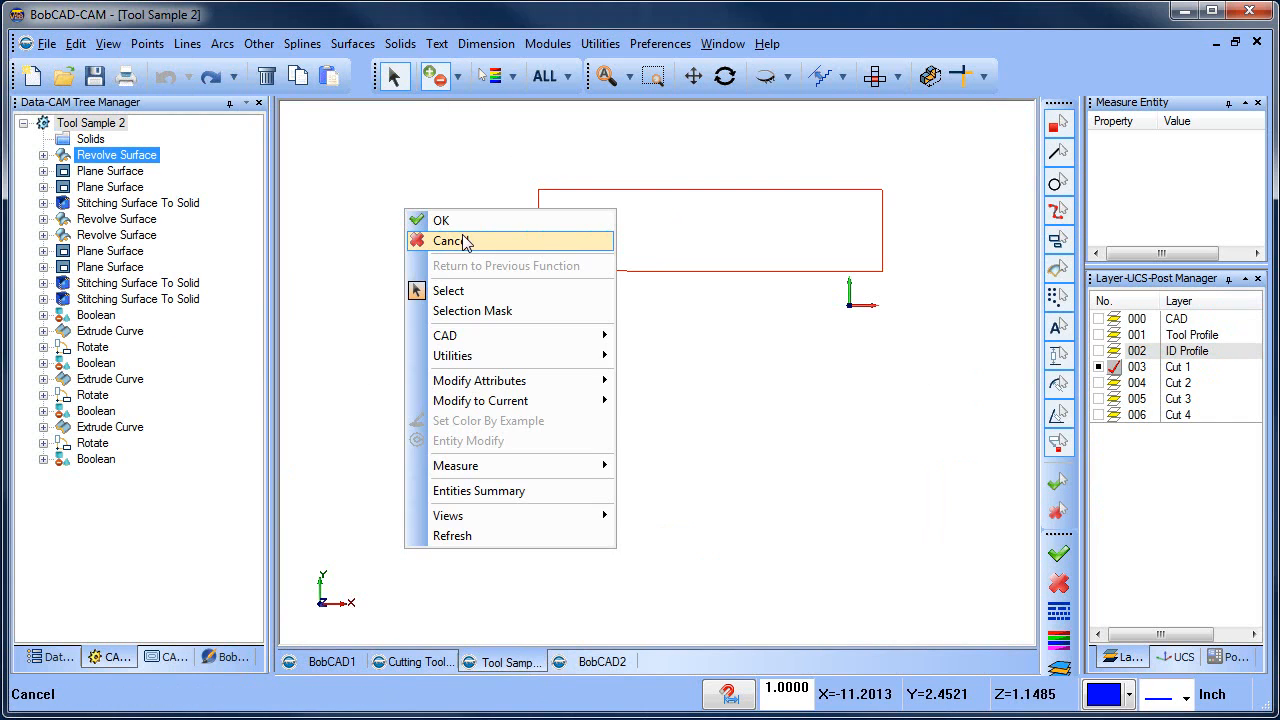
pyautogui.click(435, 247)
pyautogui.click(603, 662)
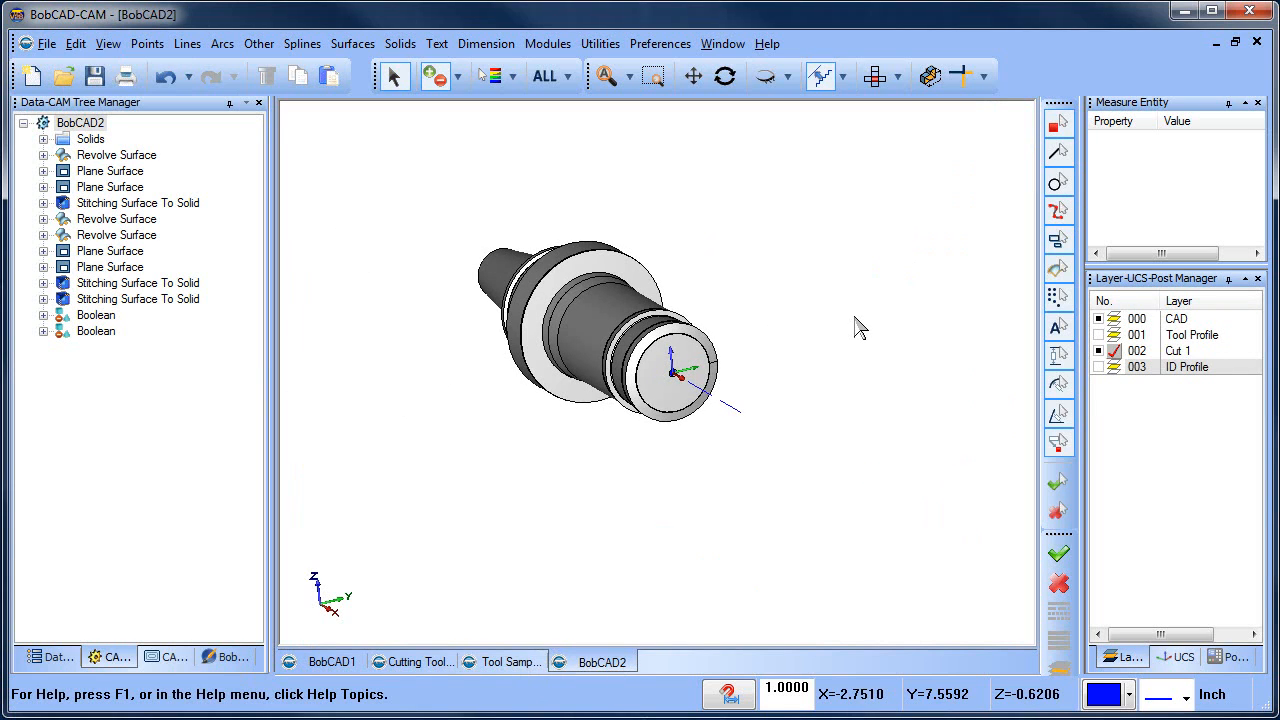
pyautogui.hotkey('ctrl', 'v')
pyautogui.moveTo(789, 401); pyautogui.dragTo(674, 424, button='middle')
pyautogui.moveTo(797, 428); pyautogui.dragTo(755, 450, button='middle')
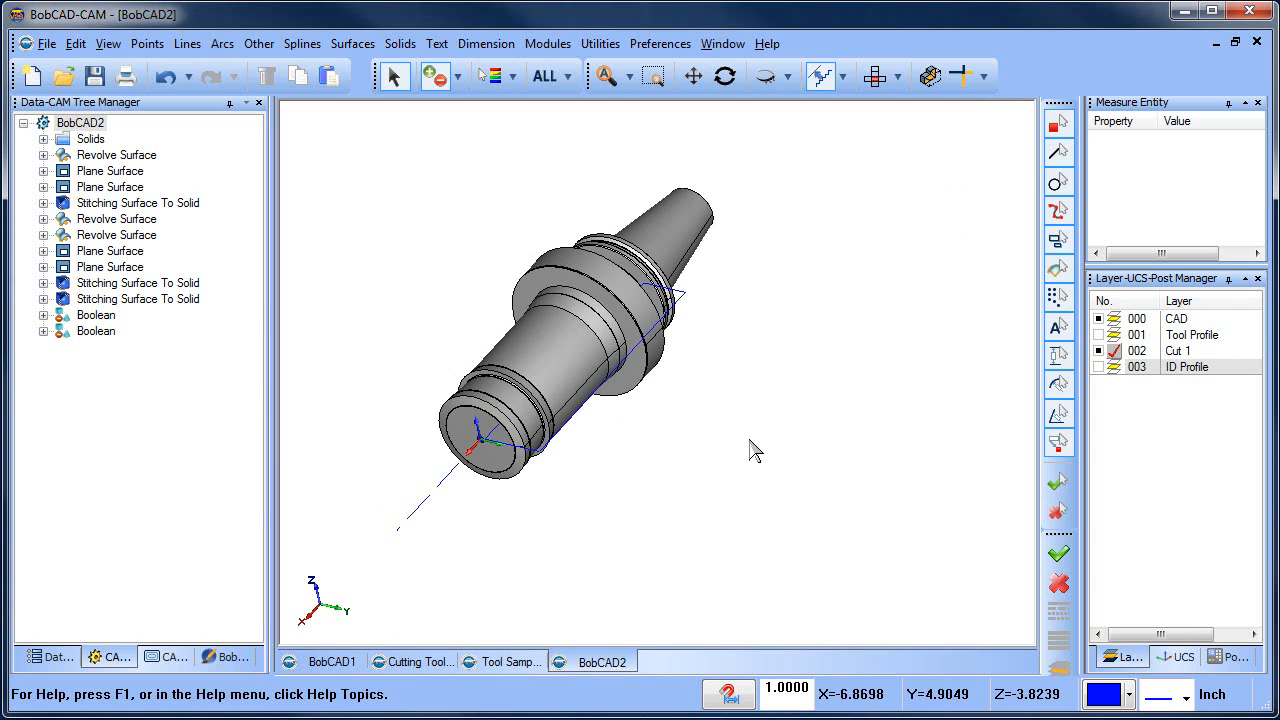
pyautogui.moveTo(755, 450); pyautogui.dragTo(653, 330, button='middle')
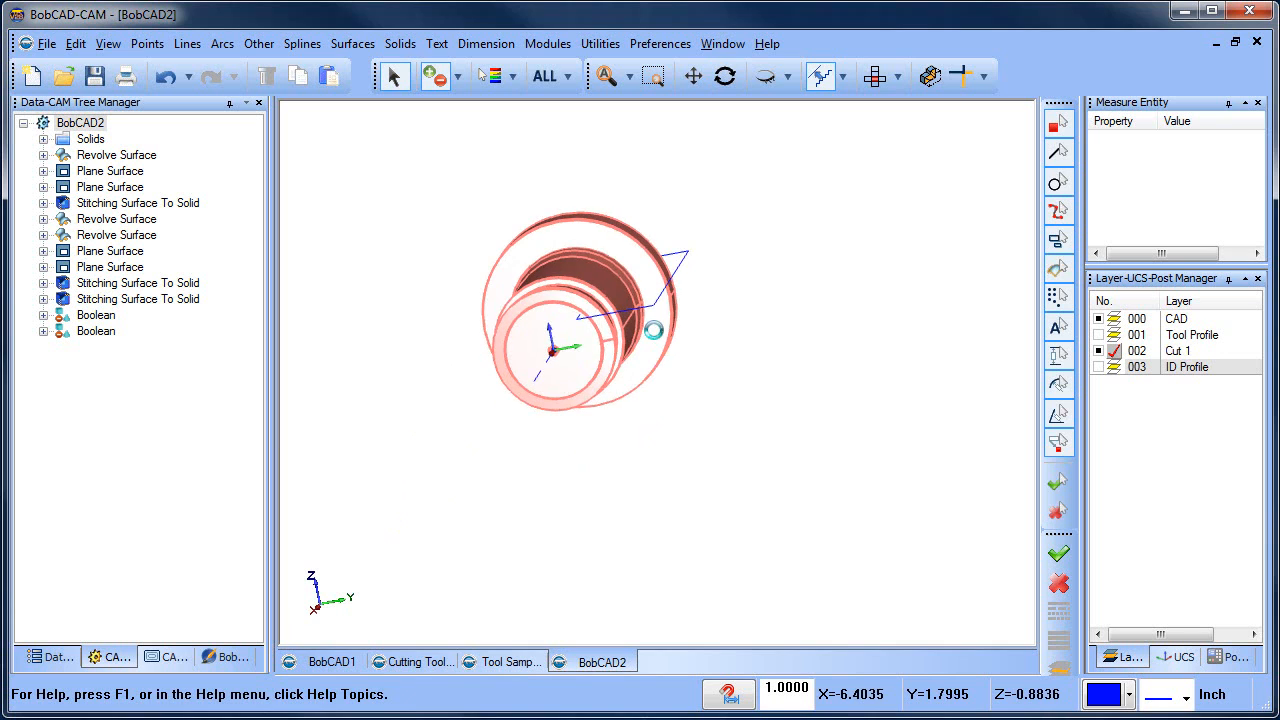
# - Examine the end view of the tool with its three flutes in the Cutting Tool Shop Print drawing
pyautogui.click(441, 661)
pyautogui.scroll(-6, 819, 390)
pyautogui.moveTo(815, 408); pyautogui.dragTo(694, 407, button='middle')
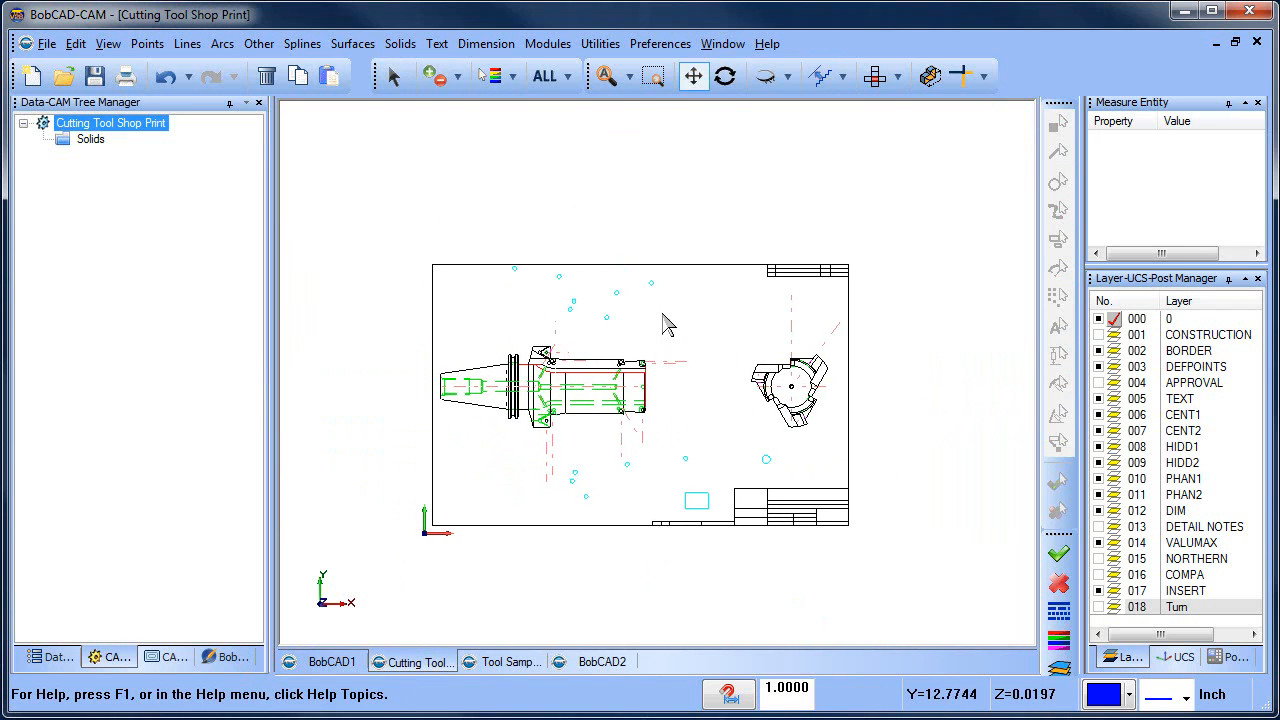
pyautogui.rightClick(663, 313)
pyautogui.click(714, 348)
pyautogui.scroll(1, 833, 394)
pyautogui.scroll(5, 833, 396)
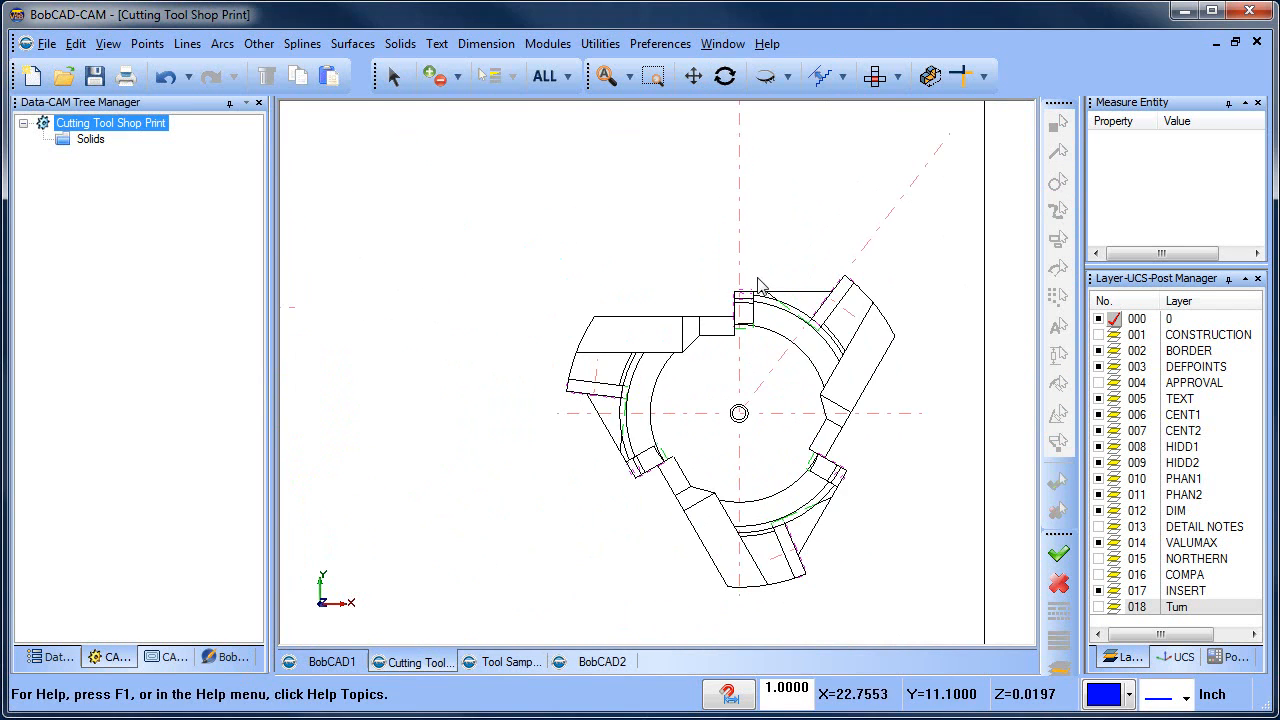
pyautogui.scroll(2, 738, 338)
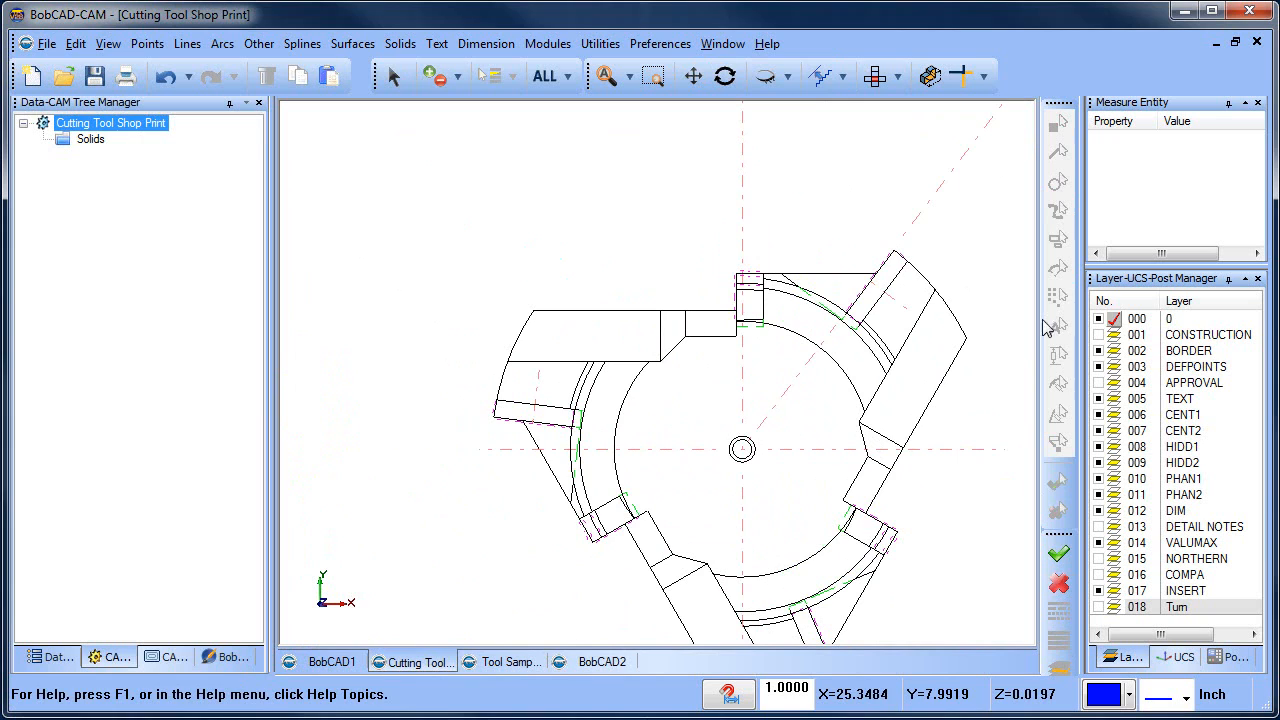
# - Measure the distance between the vertical centerline and the parallel edge line inside the upper flute of the end view
pyautogui.rightClick(566, 150)
pyautogui.moveTo(714, 406)
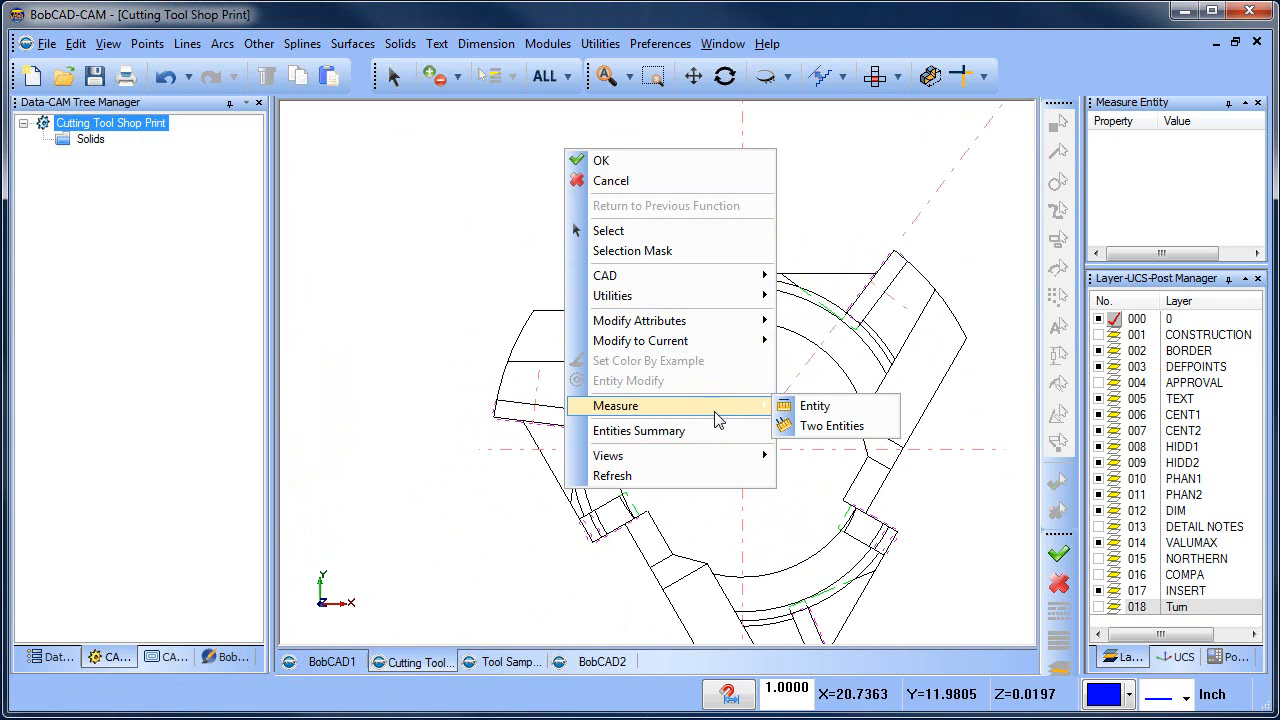
pyautogui.click(849, 427)
pyautogui.click(744, 252)
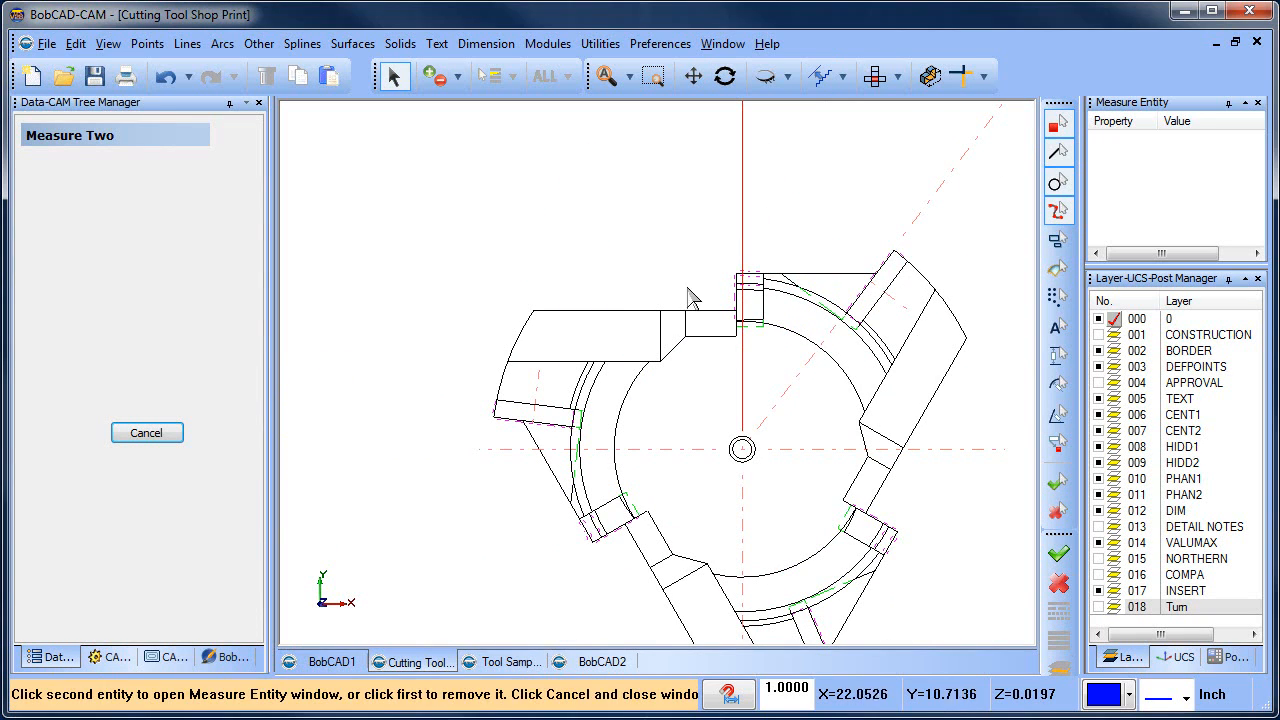
pyautogui.click(662, 337)
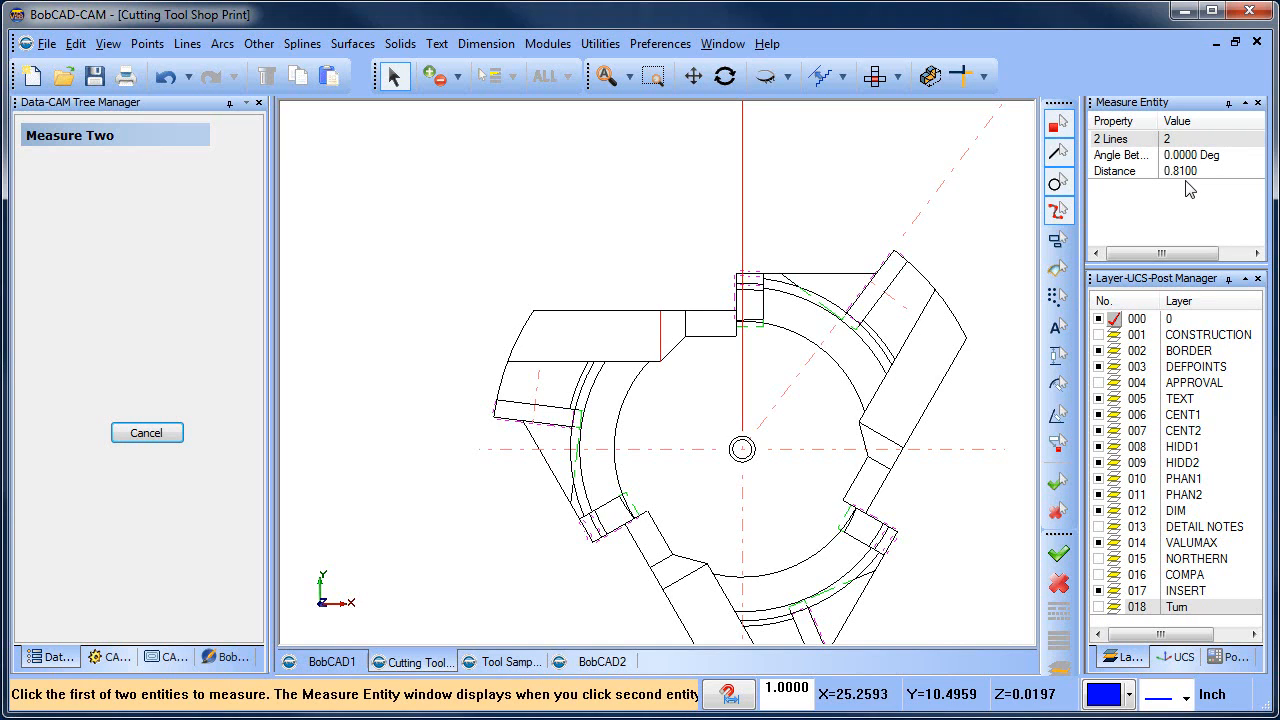
# - Back in the BobCAD2 file, measure the front line of the pasted Cut 1 outline to check its coordinates
pyautogui.click(600, 662)
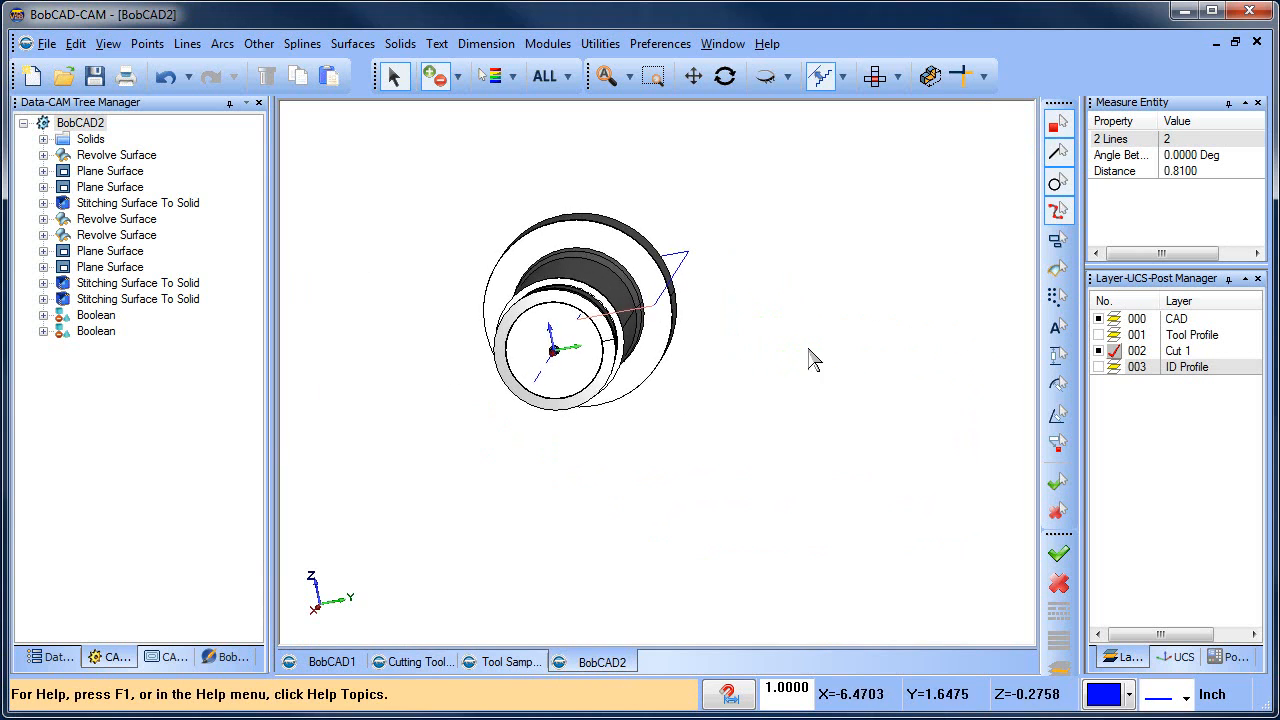
pyautogui.rightClick(806, 263)
pyautogui.click(866, 302)
pyautogui.rightClick(807, 312)
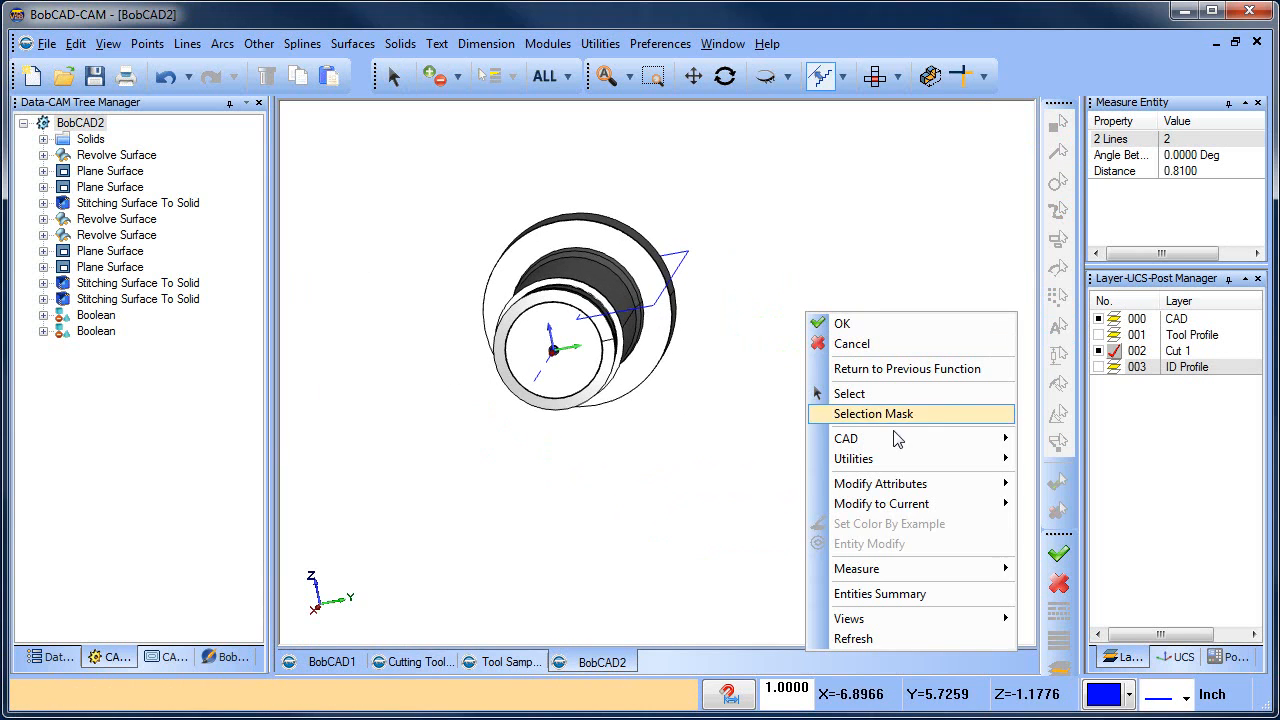
pyautogui.moveTo(950, 580)
pyautogui.click(1050, 568)
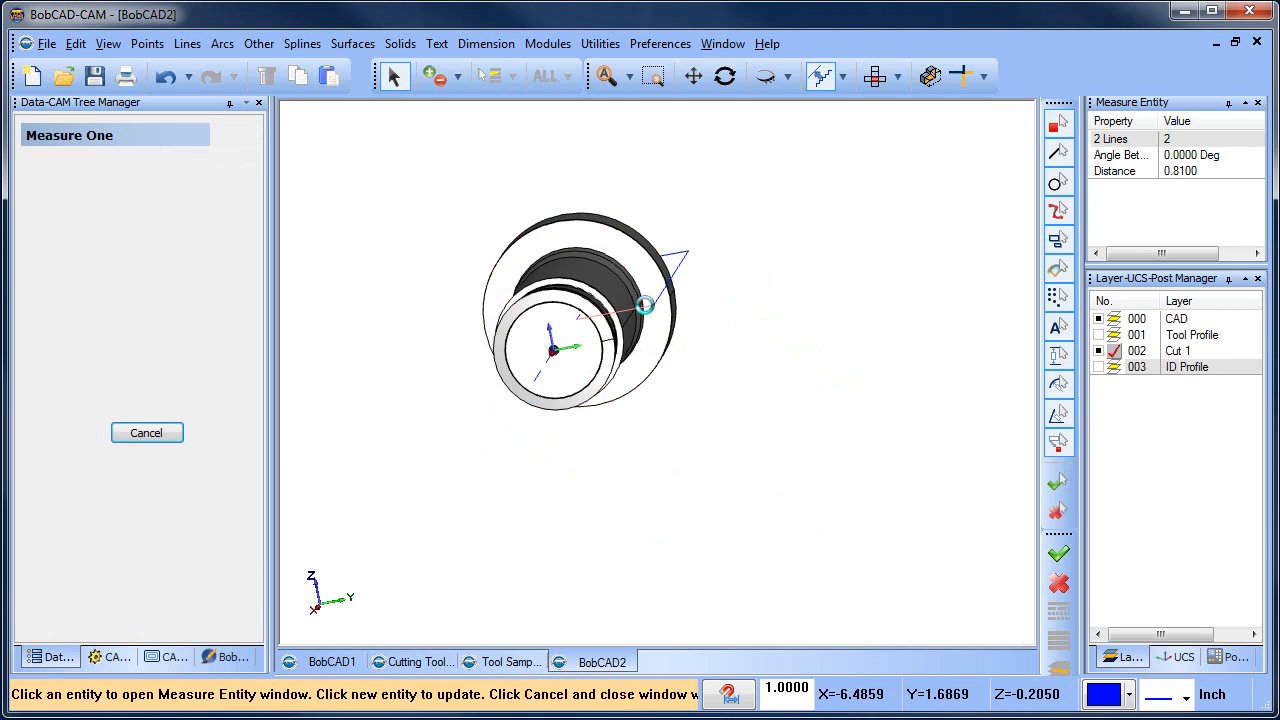
pyautogui.click(645, 305)
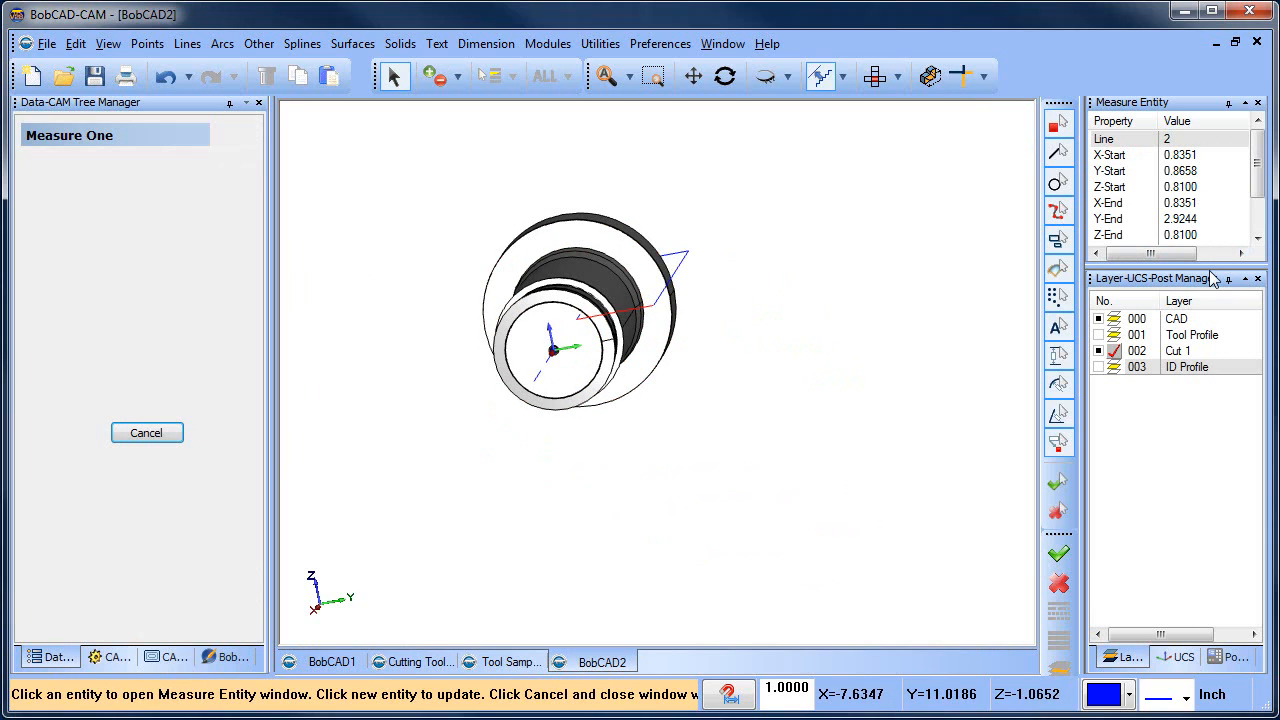
pyautogui.moveTo(1209, 268); pyautogui.dragTo(1209, 300)
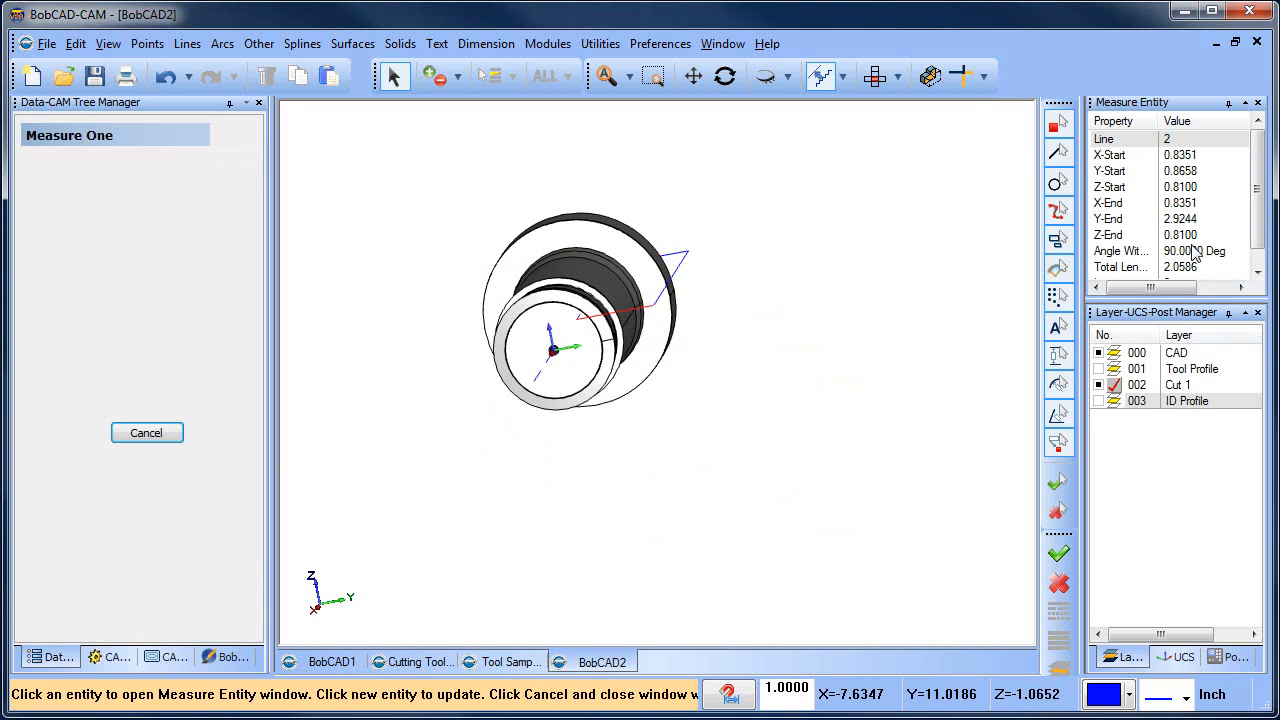
pyautogui.rightClick(828, 236)
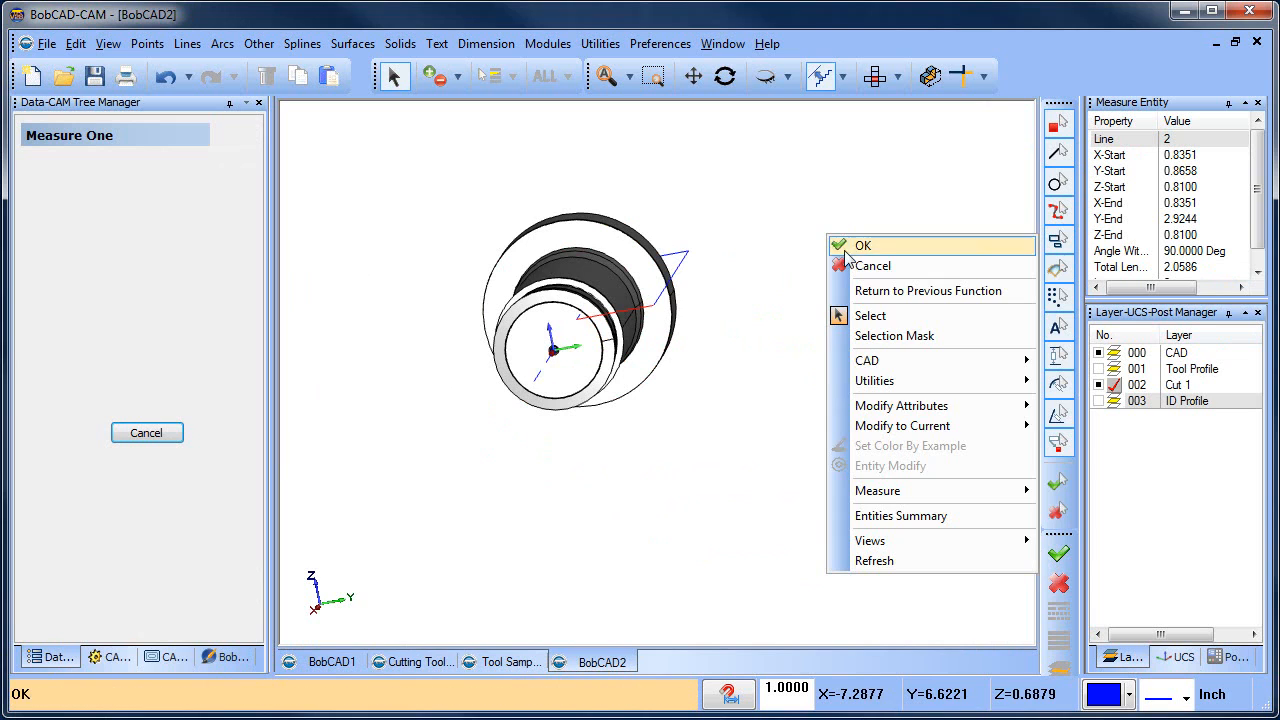
pyautogui.click(857, 246)
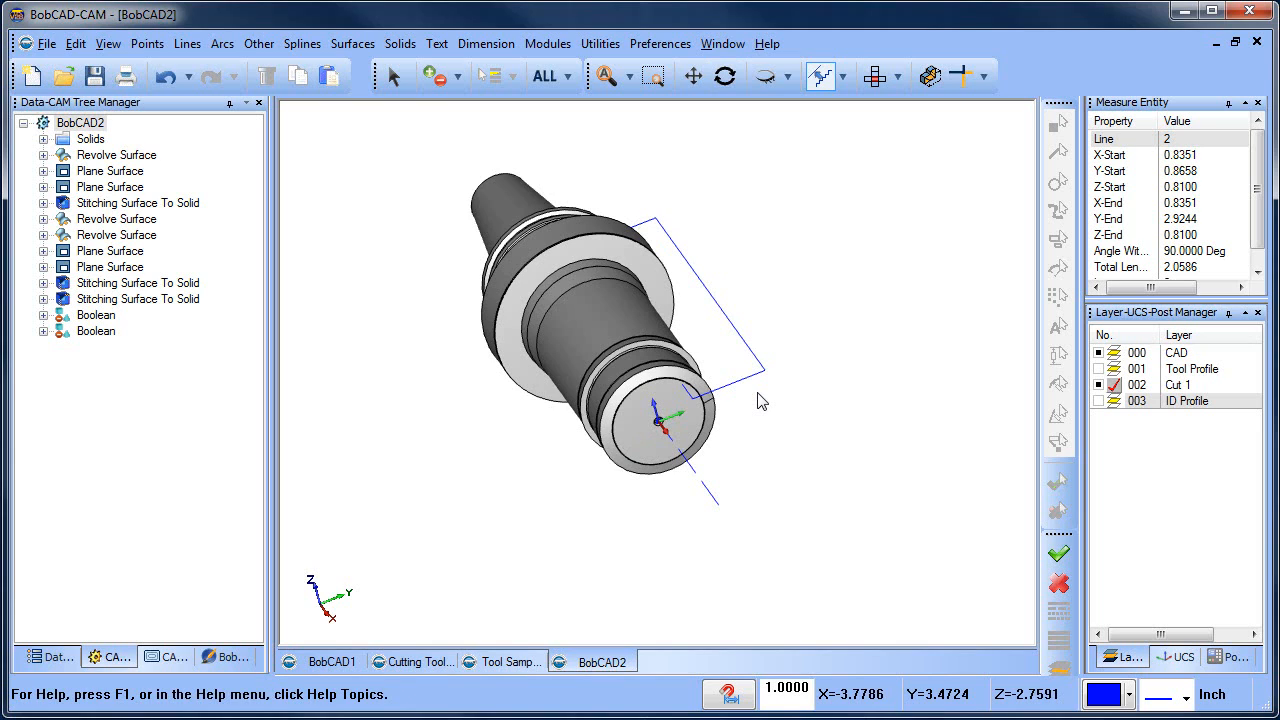
# - Extrude Cut the Cut 1 outline along its normal through the tool body with a distance of 2.0000
pyautogui.click(353, 44)
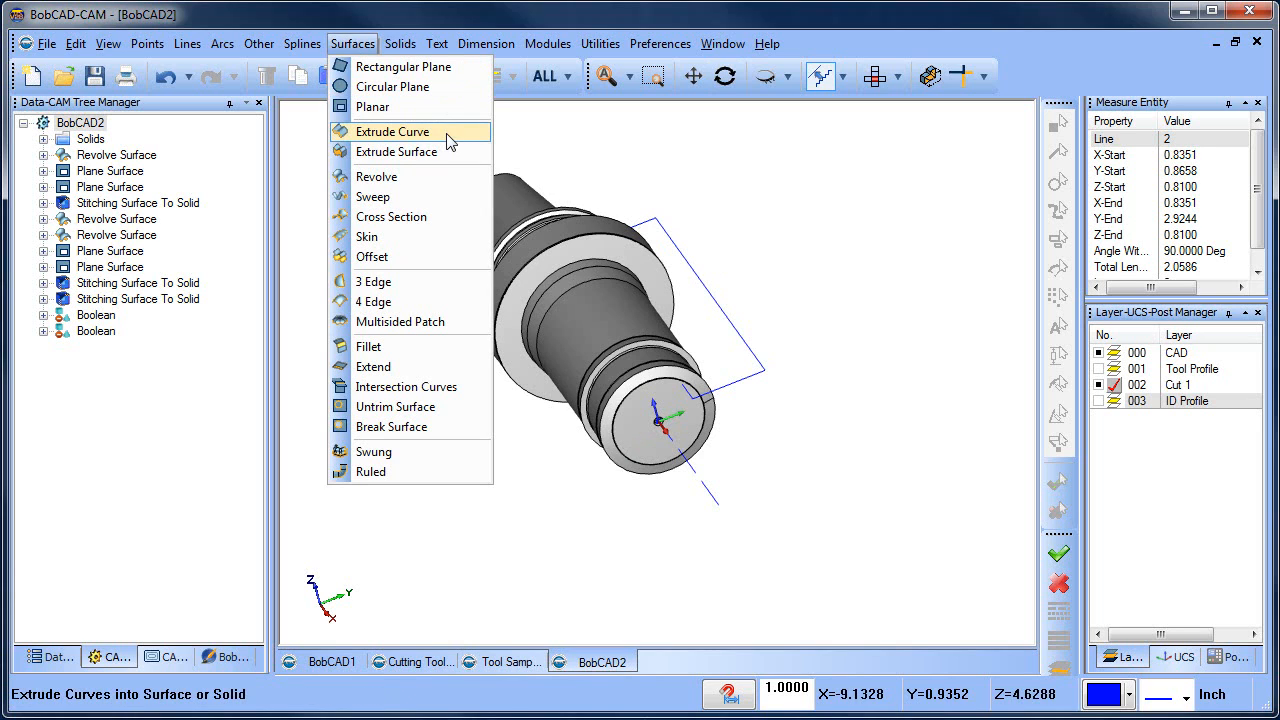
pyautogui.moveTo(400, 44)
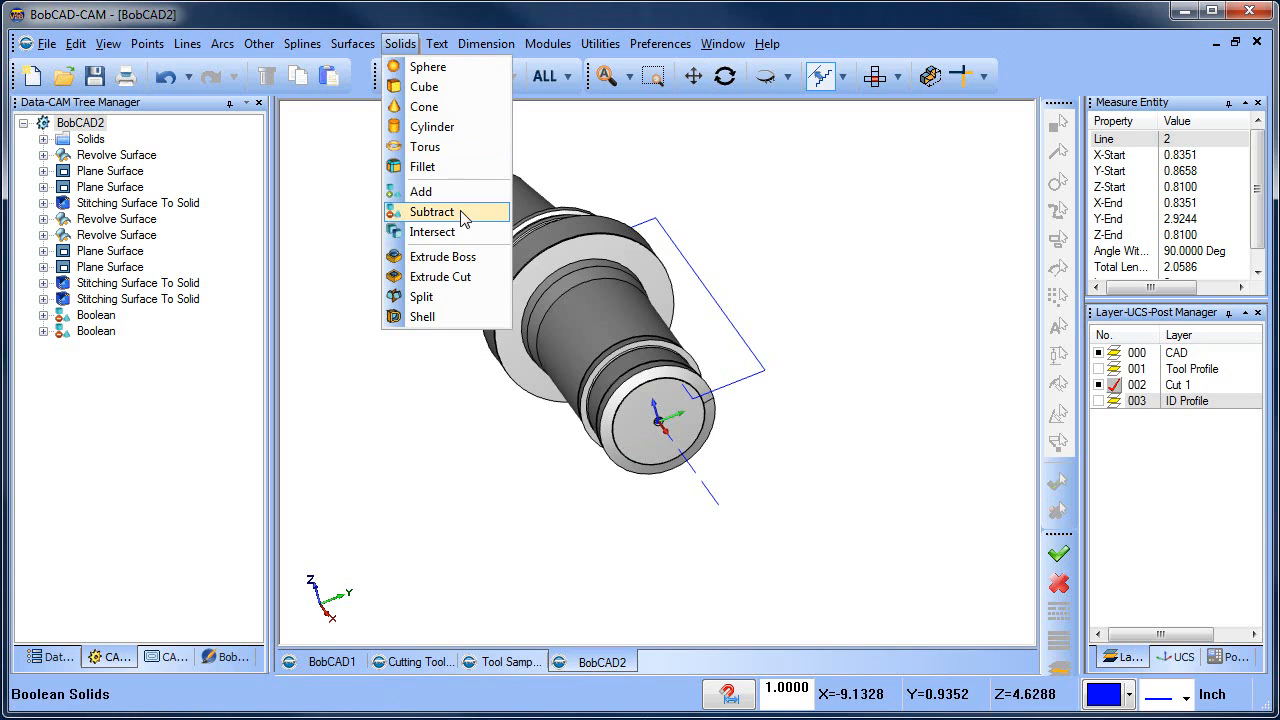
pyautogui.click(486, 276)
pyautogui.keyDown('shift'); pyautogui.click(695, 274); pyautogui.keyUp('shift')
pyautogui.rightClick(777, 220)
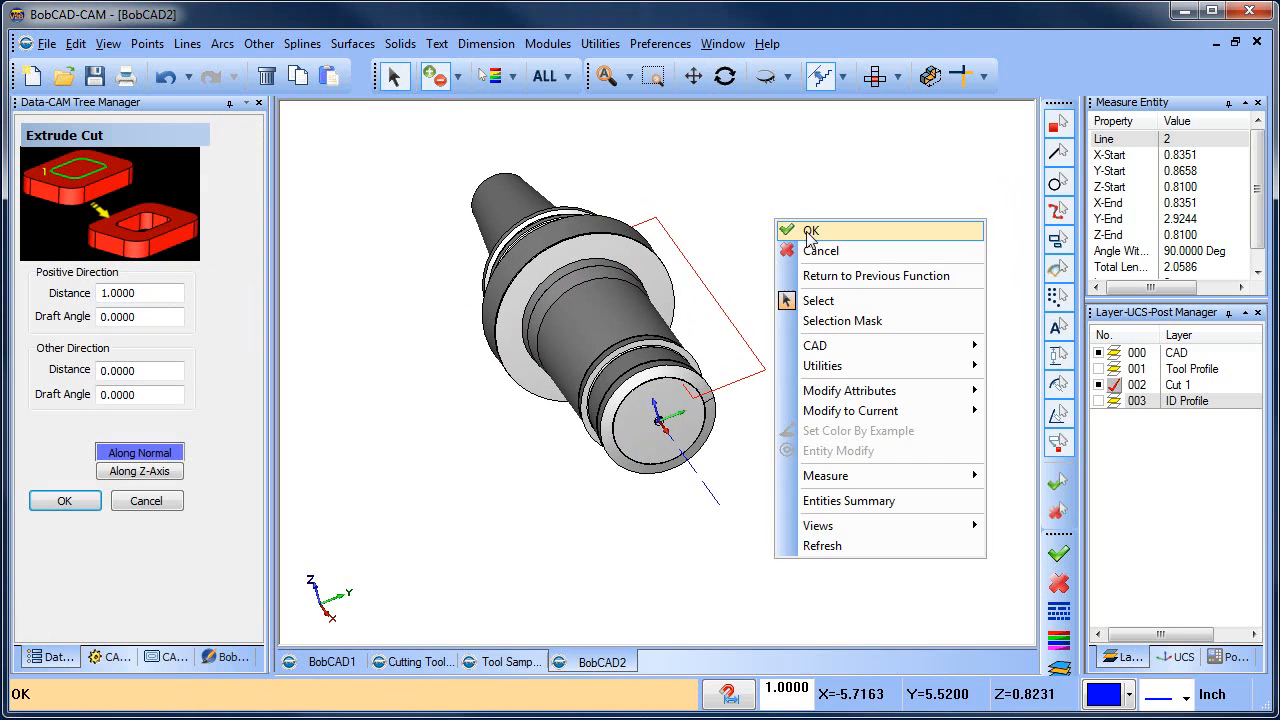
pyautogui.click(809, 233)
pyautogui.moveTo(622, 392); pyautogui.dragTo(644, 360, button='middle')
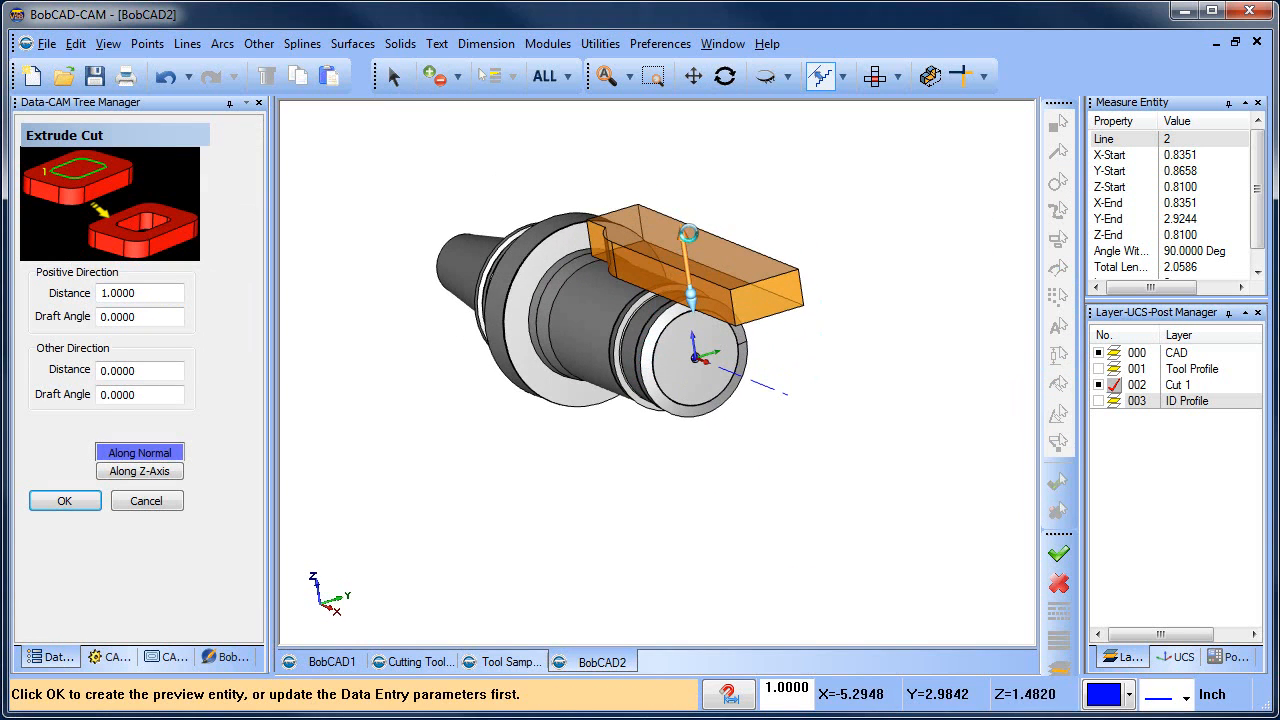
pyautogui.moveTo(680, 232); pyautogui.dragTo(688, 203)
pyautogui.moveTo(794, 375); pyautogui.dragTo(750, 388, button='middle')
pyautogui.click(80, 503)
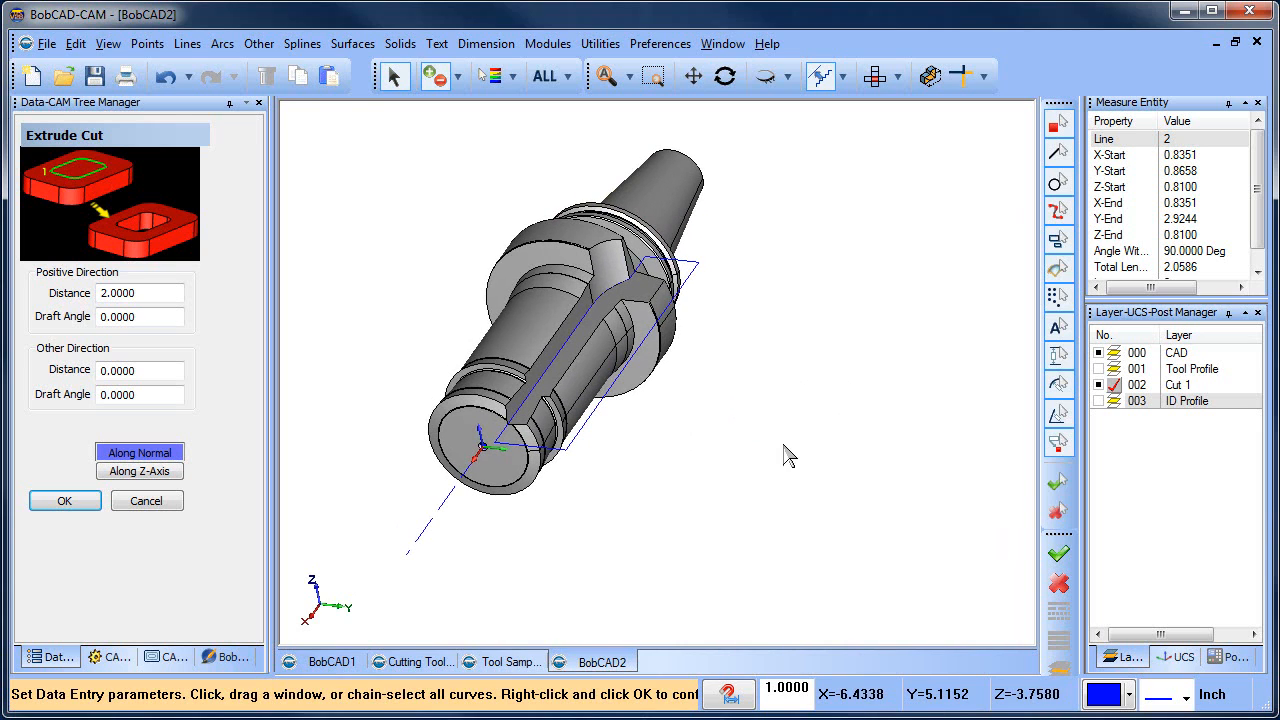
# - Undo the extruded cut in the tool body
pyautogui.click(164, 78)
pyautogui.scroll(-1, 712, 405)
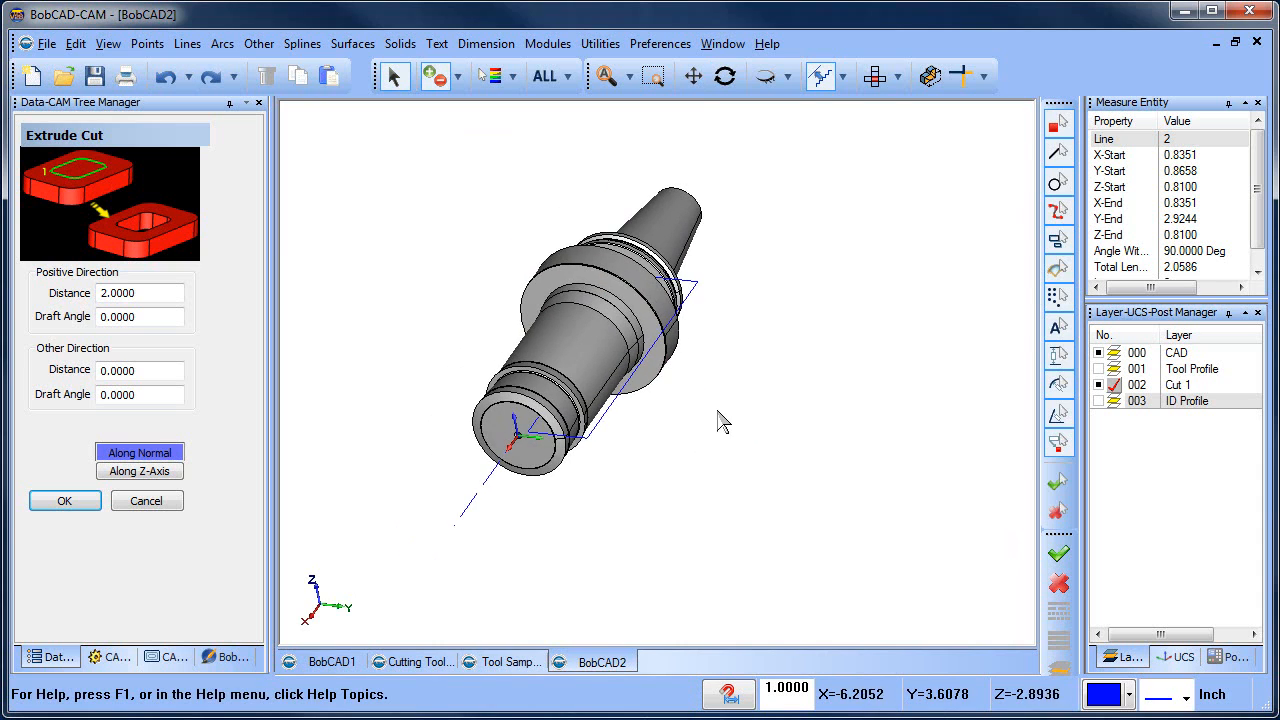
pyautogui.moveTo(718, 411); pyautogui.dragTo(800, 364, button='middle')
# - Rotate the Cut 1 outline 120 degrees around the X axis about the origin, making 2 copies
pyautogui.click(600, 43)
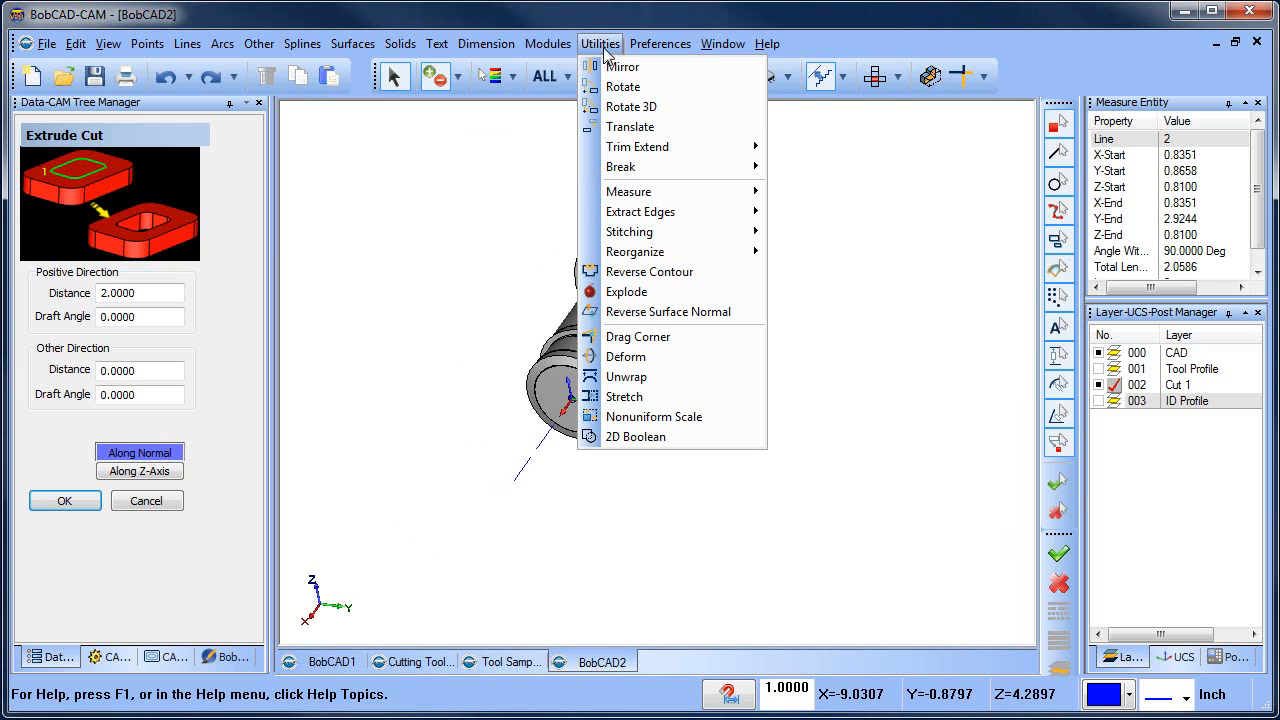
pyautogui.click(657, 92)
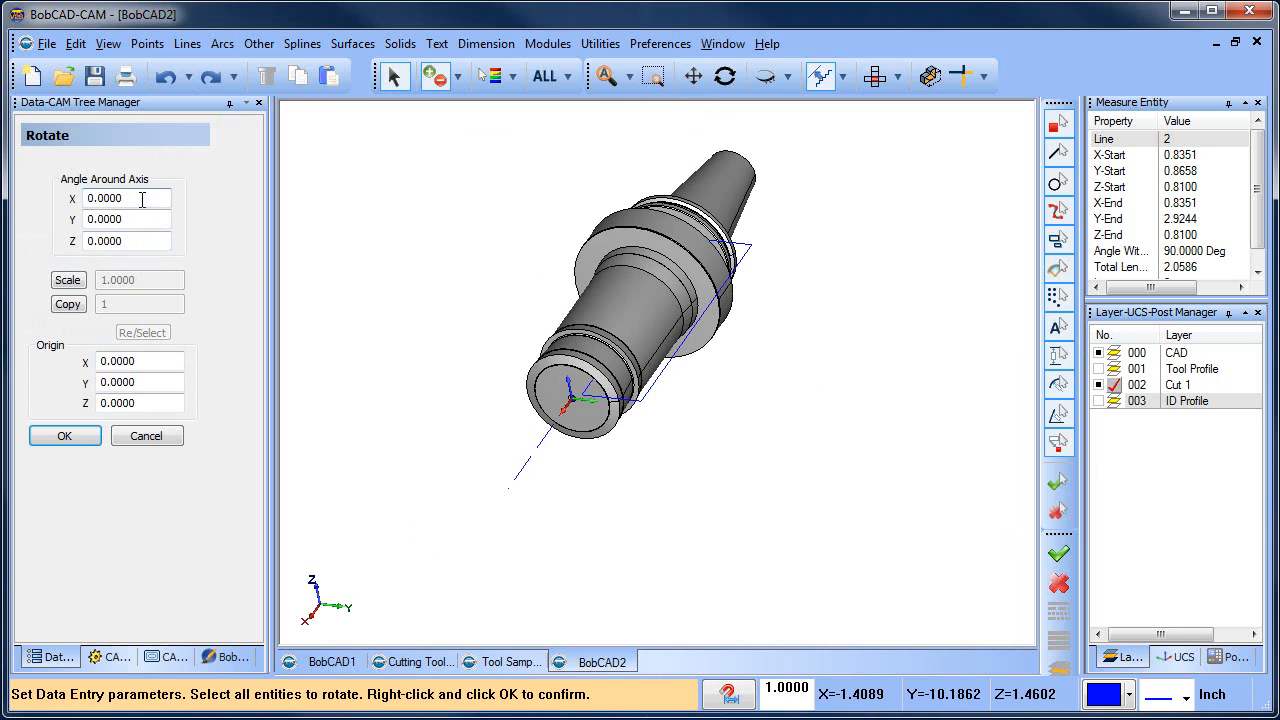
pyautogui.click(70, 281)
pyautogui.click(72, 283)
pyautogui.click(62, 305)
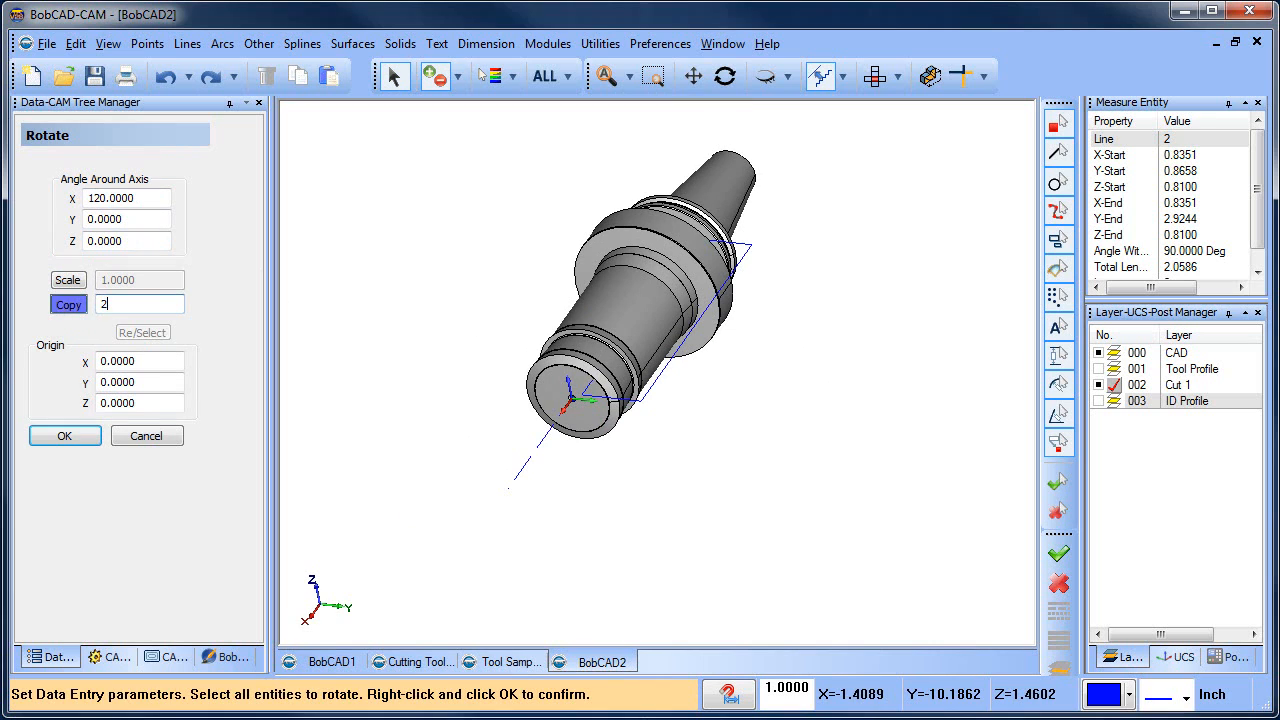
pyautogui.write('2')
pyautogui.click(748, 248)
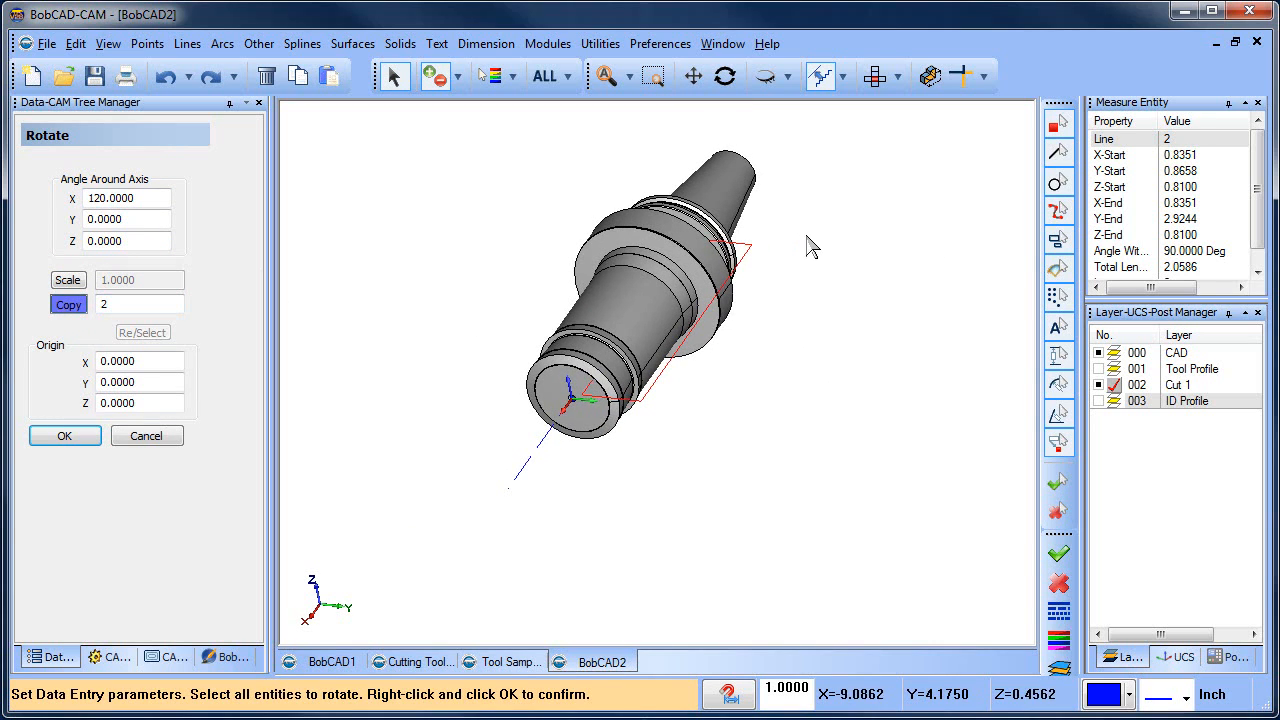
pyautogui.rightClick(811, 248)
pyautogui.click(64, 436)
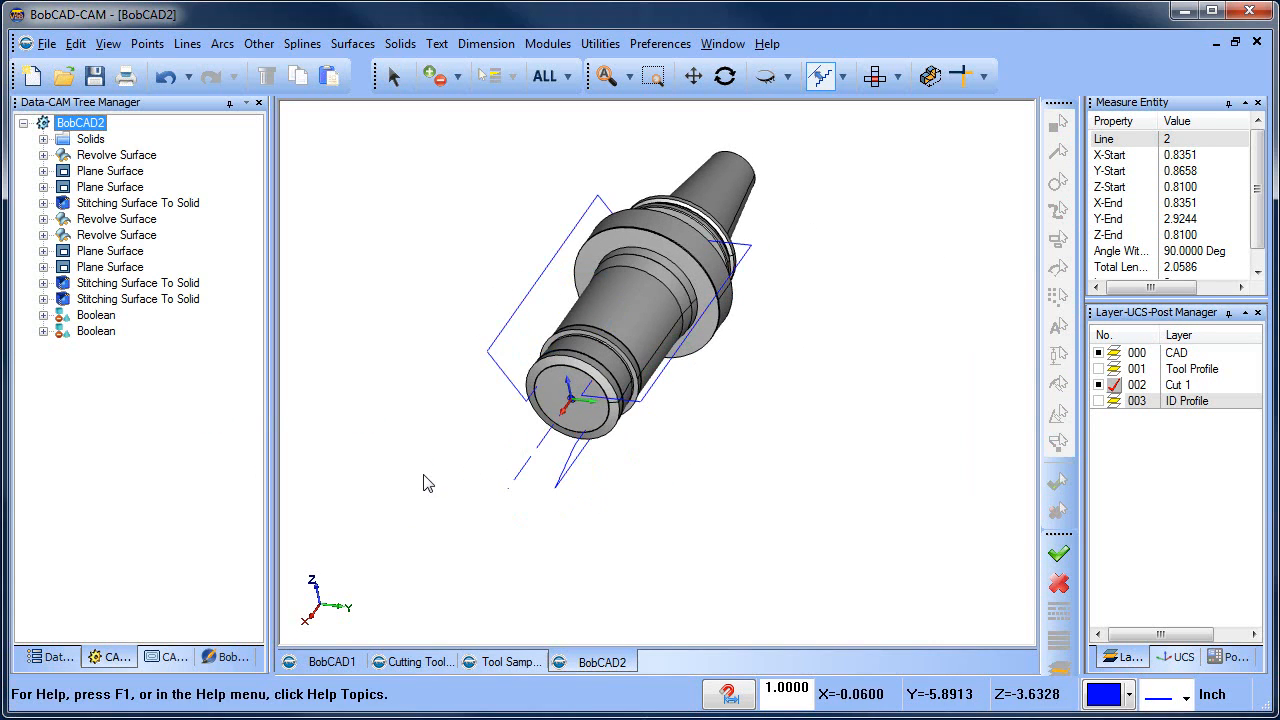
pyautogui.moveTo(725, 466); pyautogui.dragTo(752, 448, button='middle')
pyautogui.click(352, 43)
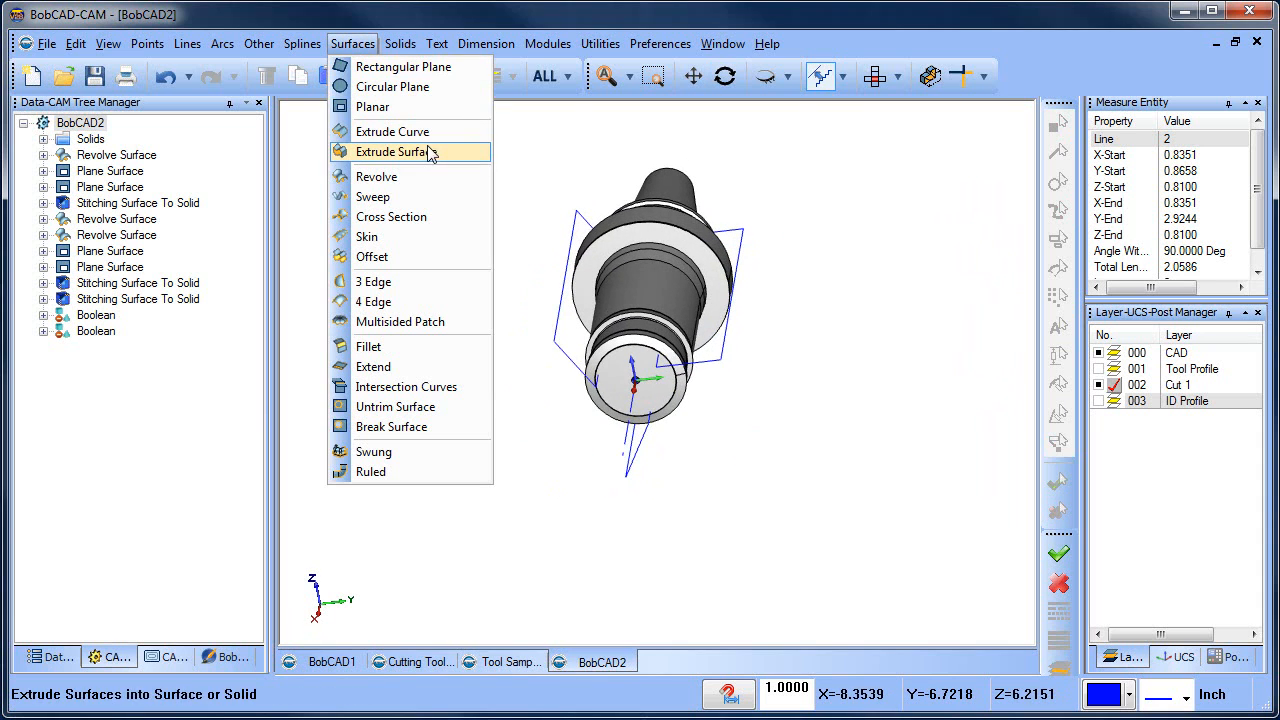
pyautogui.moveTo(400, 43)
pyautogui.click(480, 279)
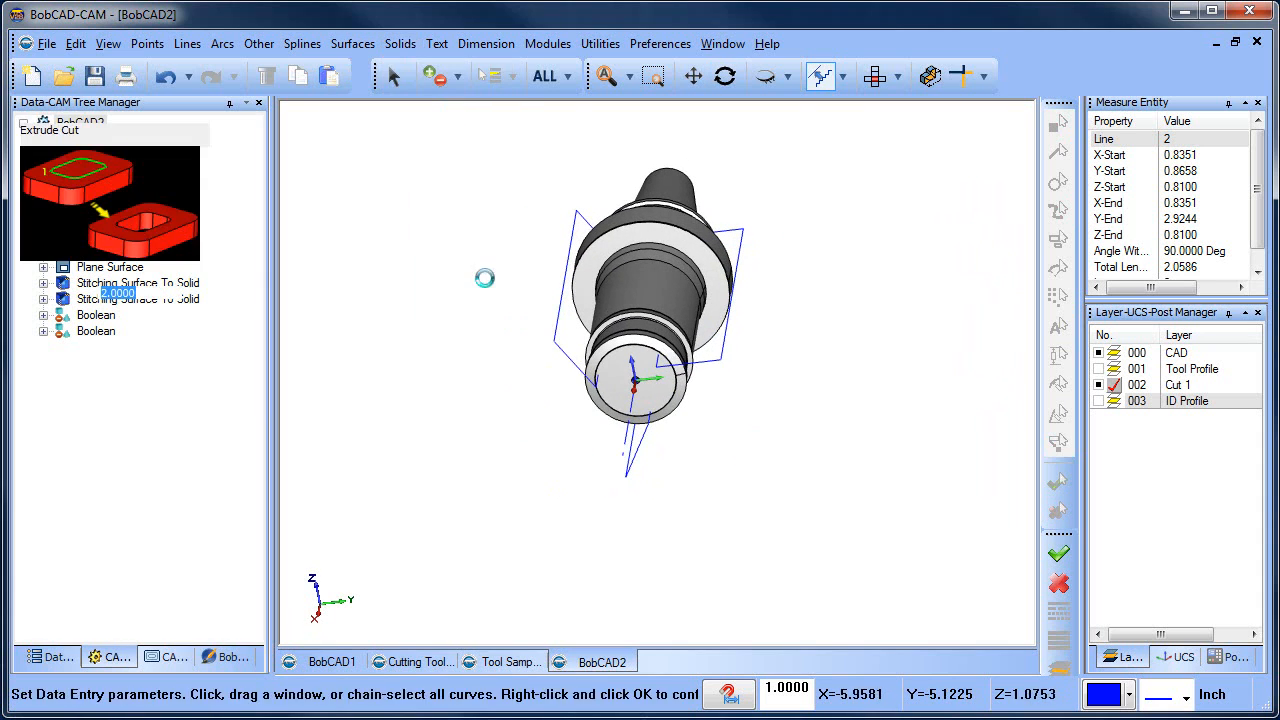
pyautogui.click(742, 235)
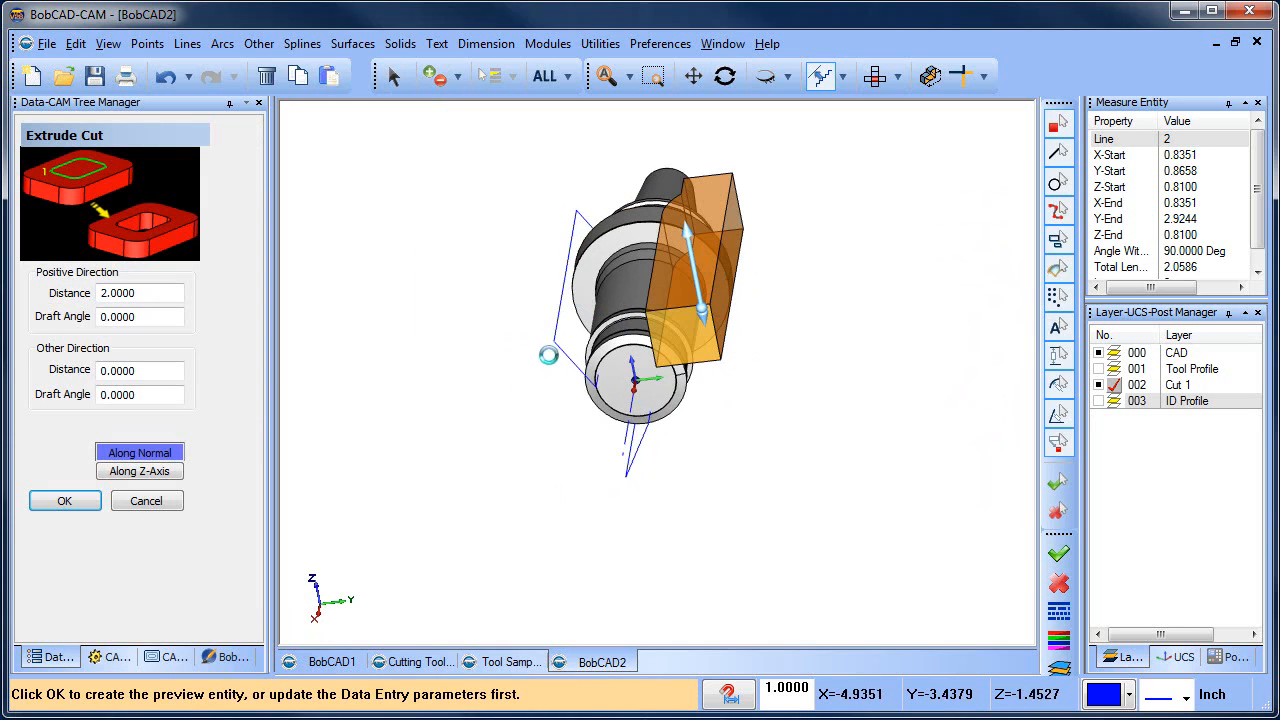
pyautogui.click(163, 500)
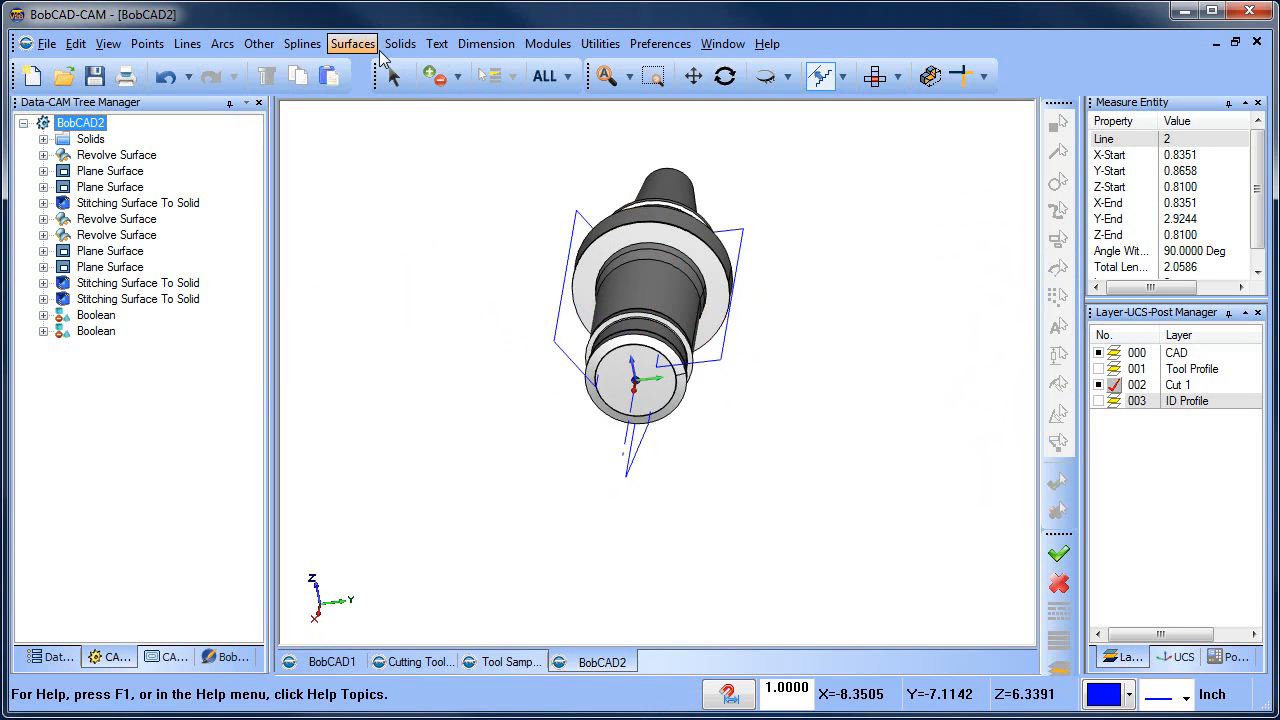
pyautogui.click(400, 43)
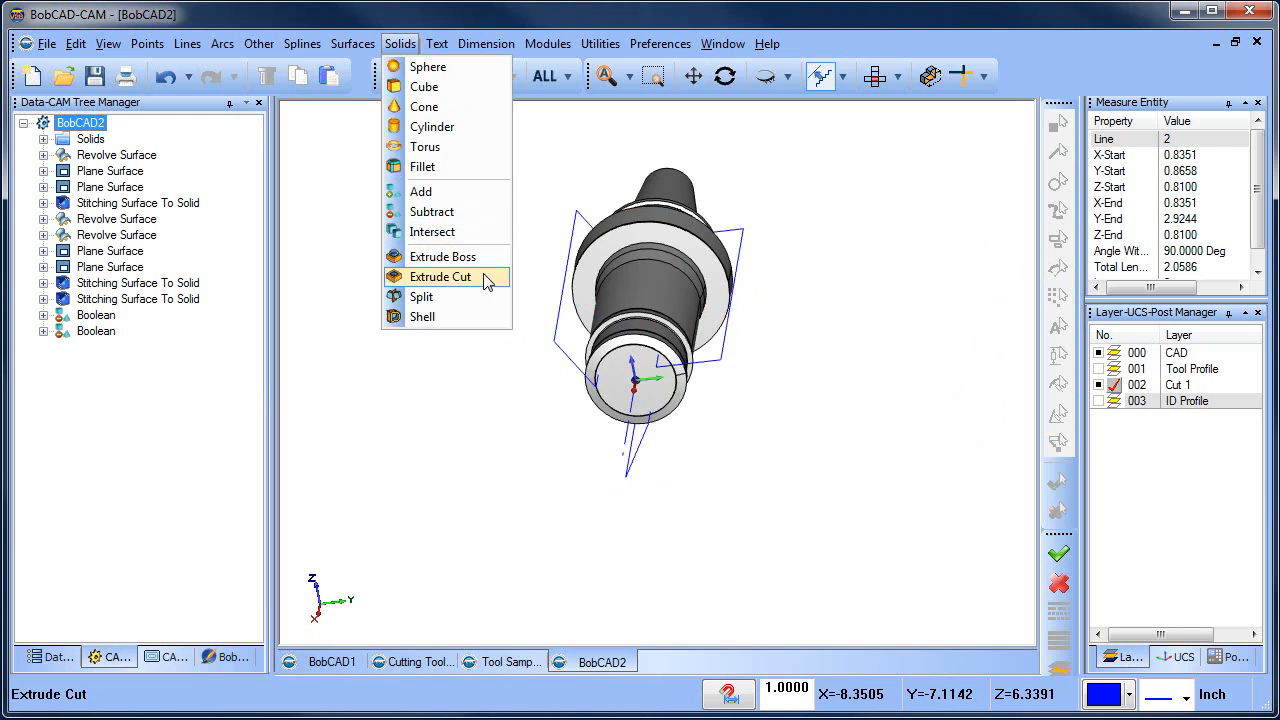
pyautogui.click(484, 278)
pyautogui.click(730, 229)
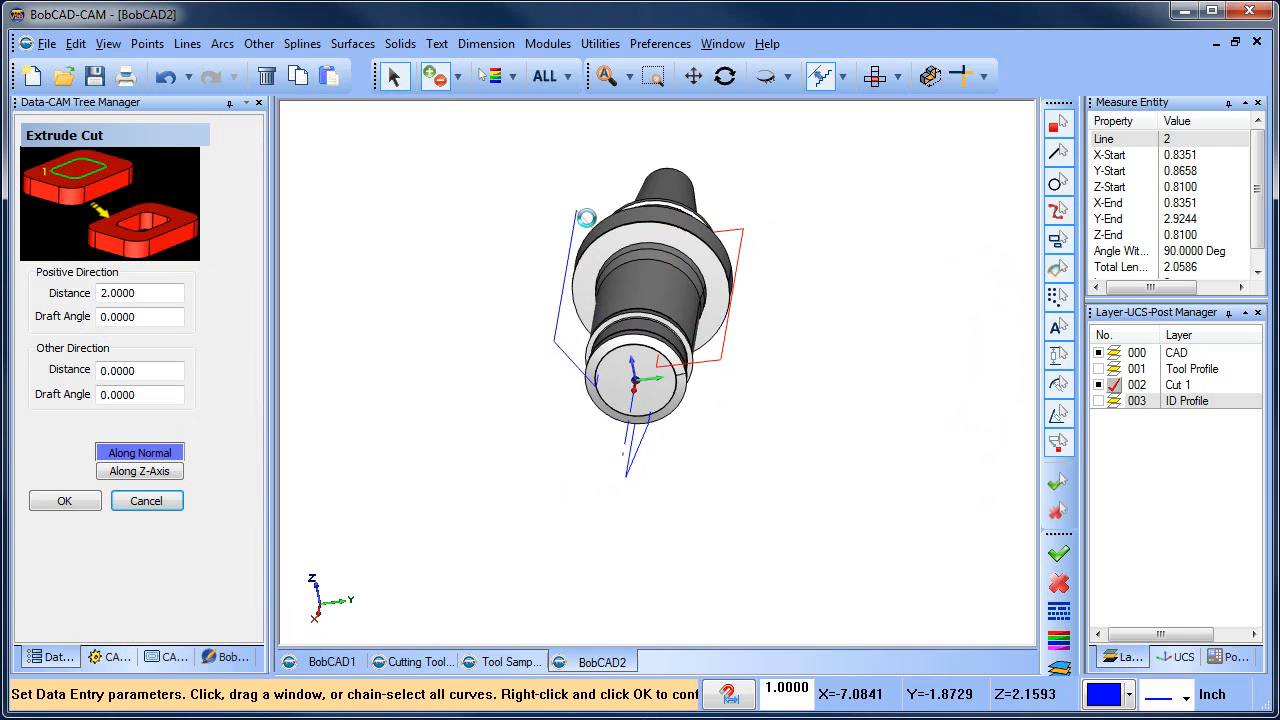
pyautogui.click(630, 467)
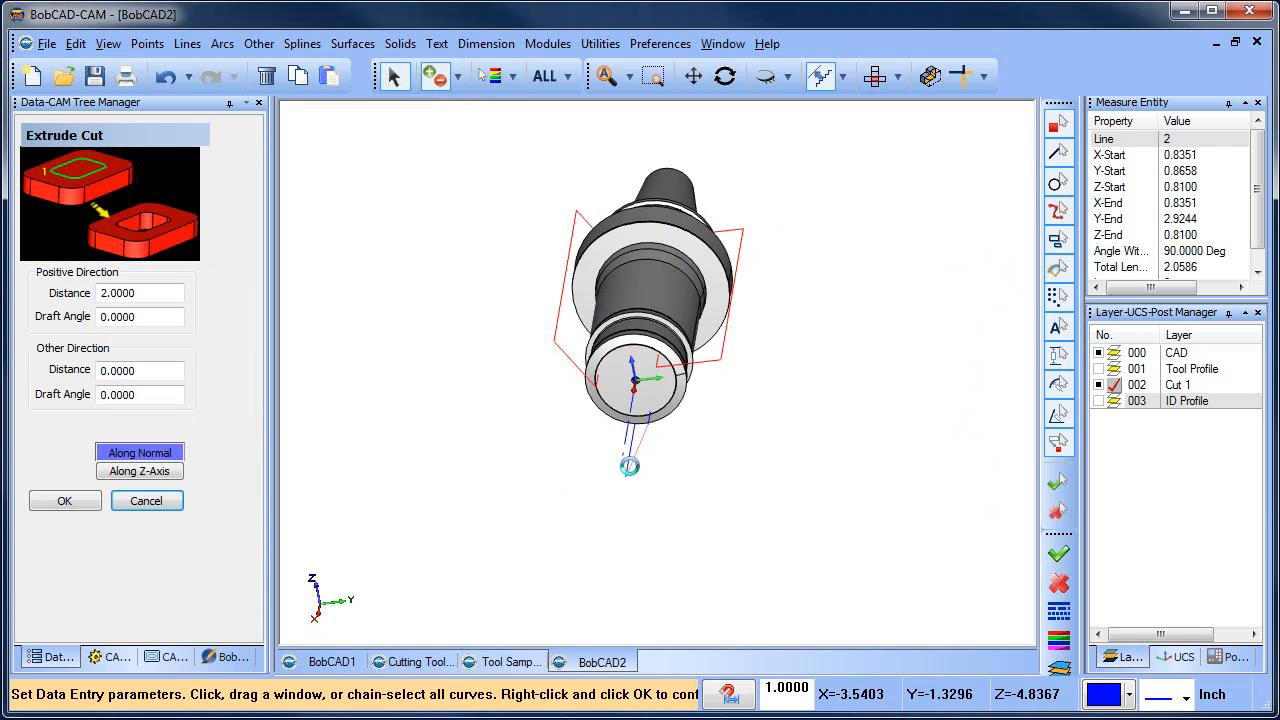
pyautogui.rightClick(768, 494)
pyautogui.moveTo(690, 435); pyautogui.dragTo(731, 410, button='middle')
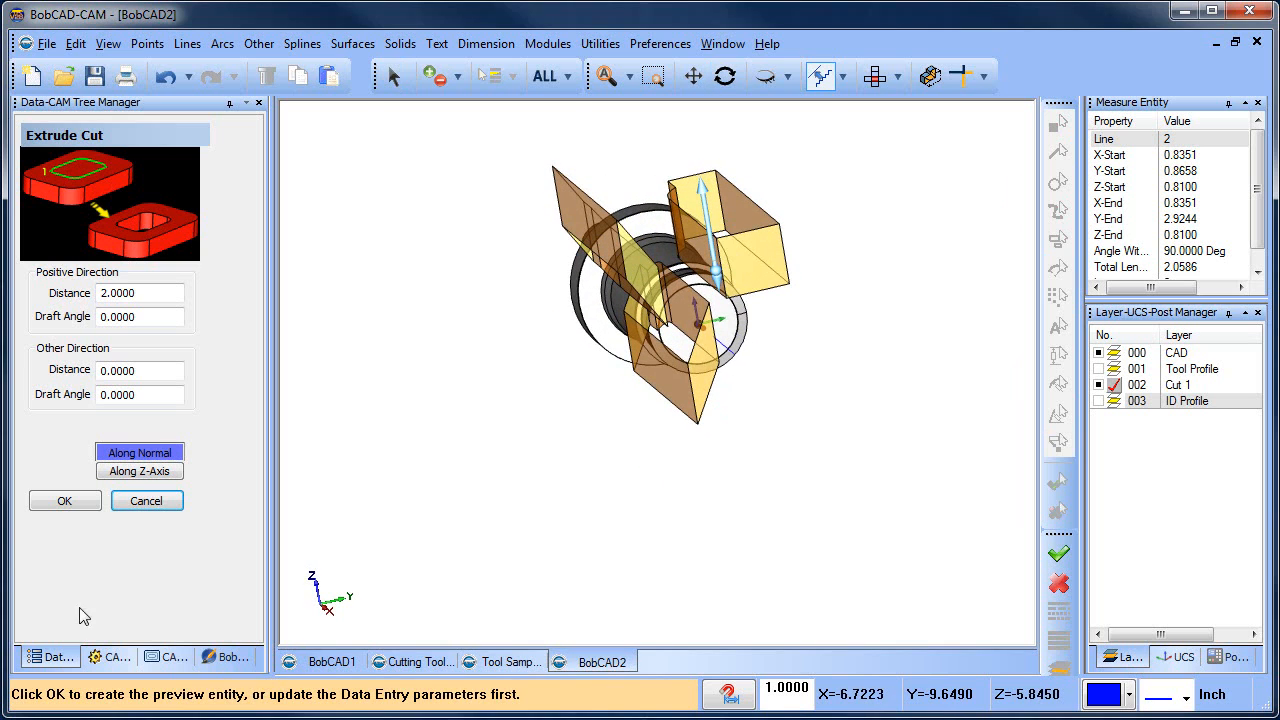
pyautogui.click(164, 455)
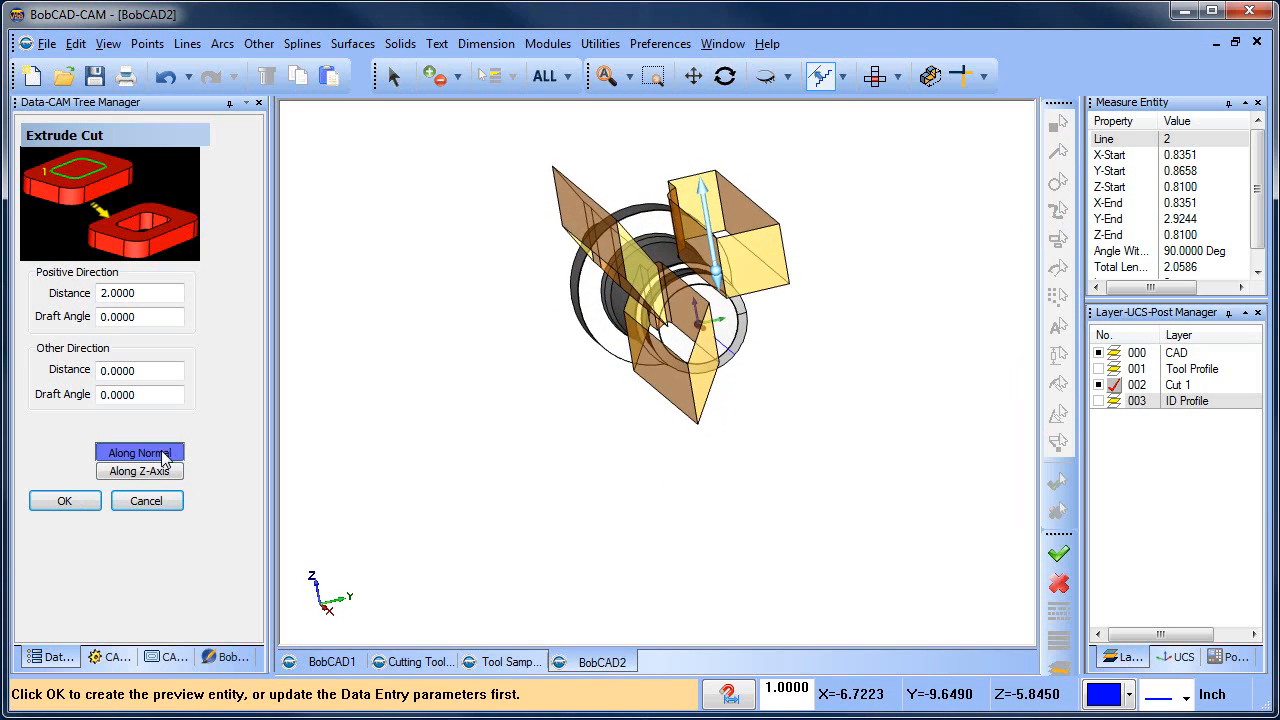
pyautogui.click(155, 507)
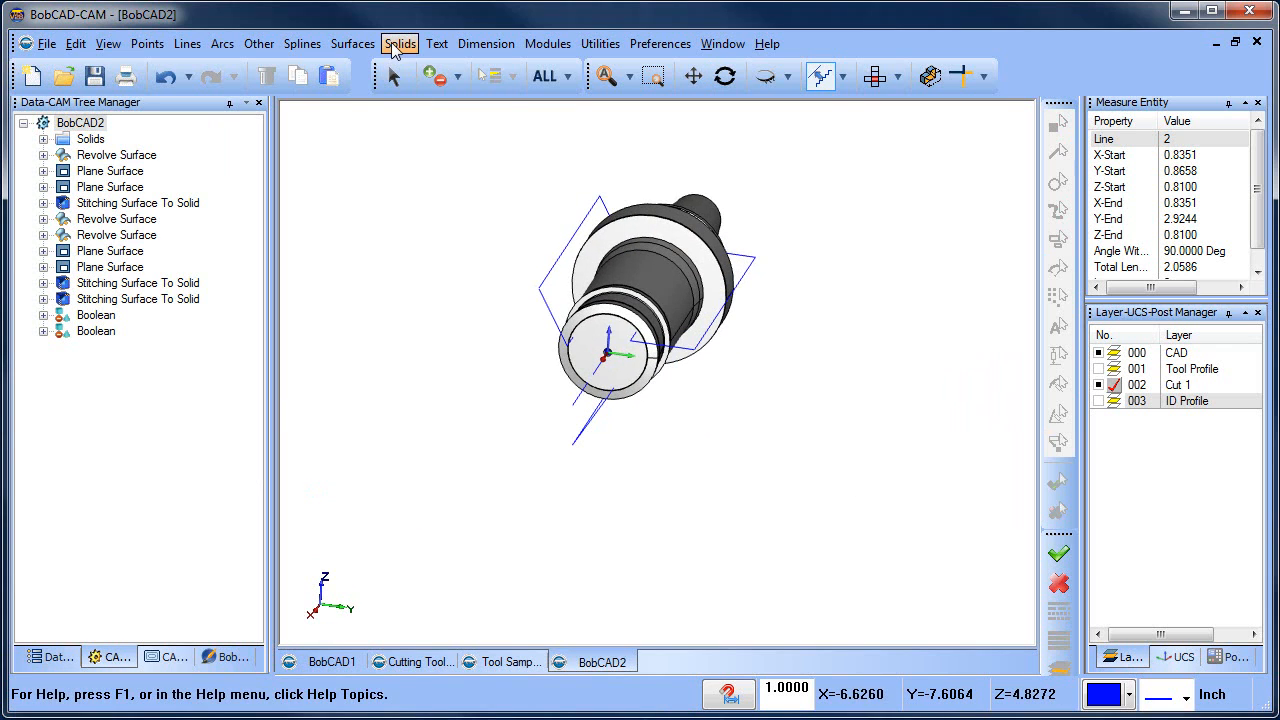
# - Extrude Cut the original Cut 1 outline along its normal through the tool body with a positive distance of 2.0000
pyautogui.click(399, 44)
pyautogui.click(450, 280)
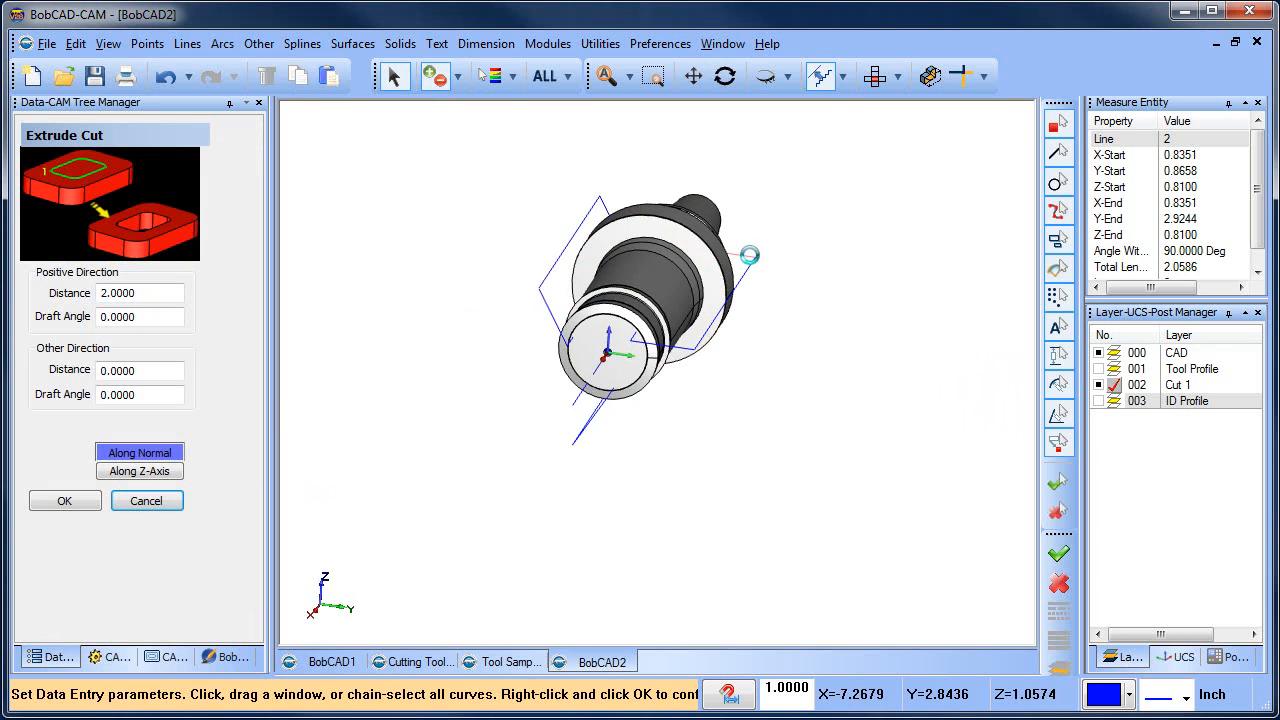
pyautogui.click(750, 255)
pyautogui.rightClick(803, 243)
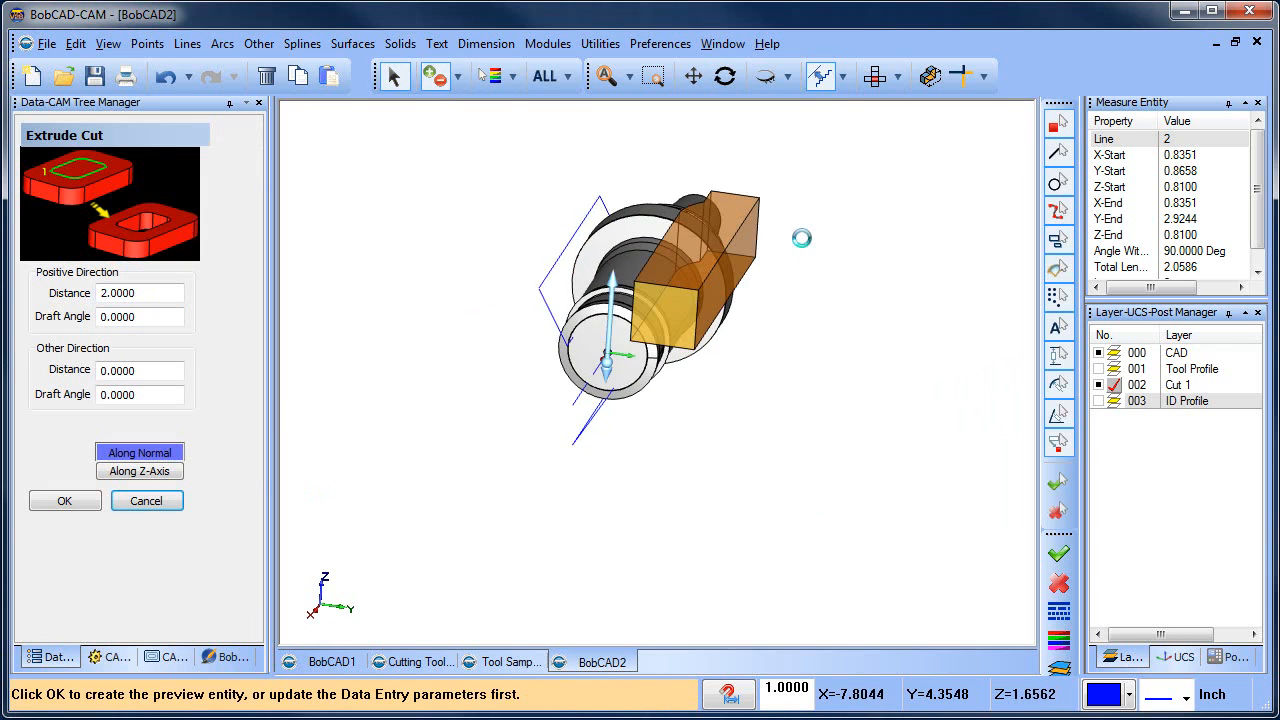
pyautogui.click(65, 502)
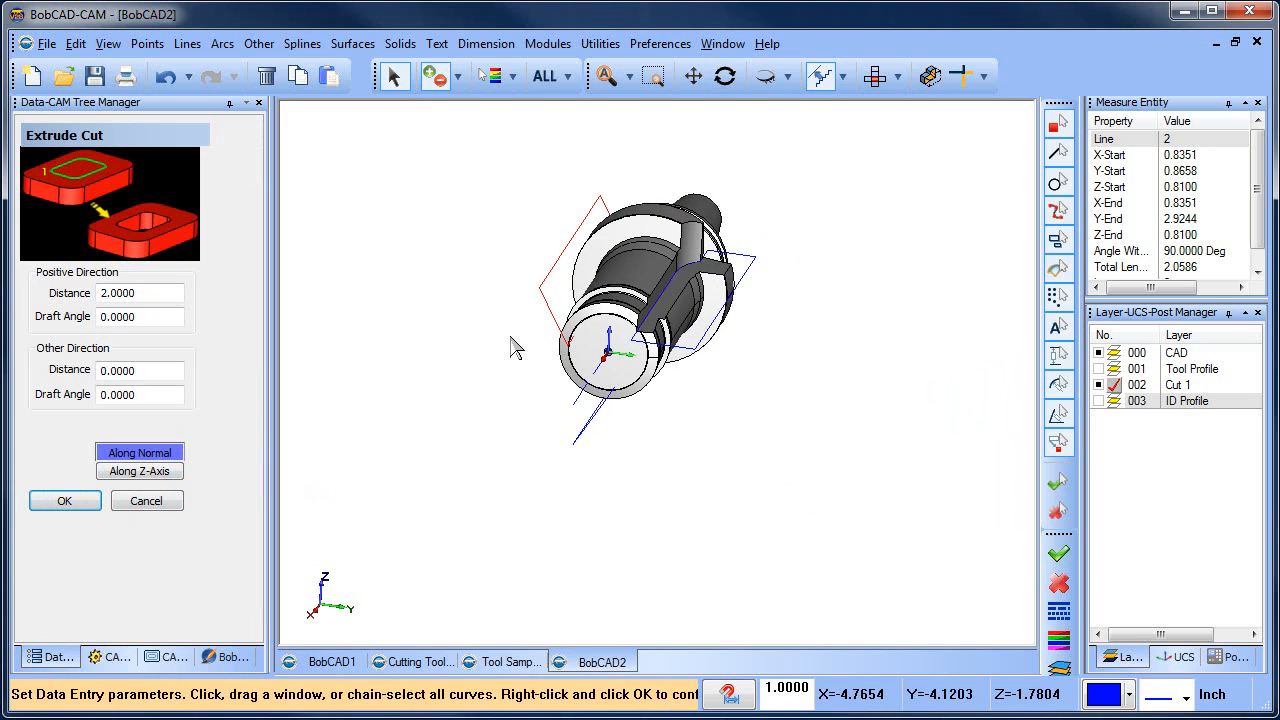
# - Extrude Cut the two rotated Cut 1 outlines along their normals through the tool body, 2.0000 in the other direction
pyautogui.rightClick(510, 346)
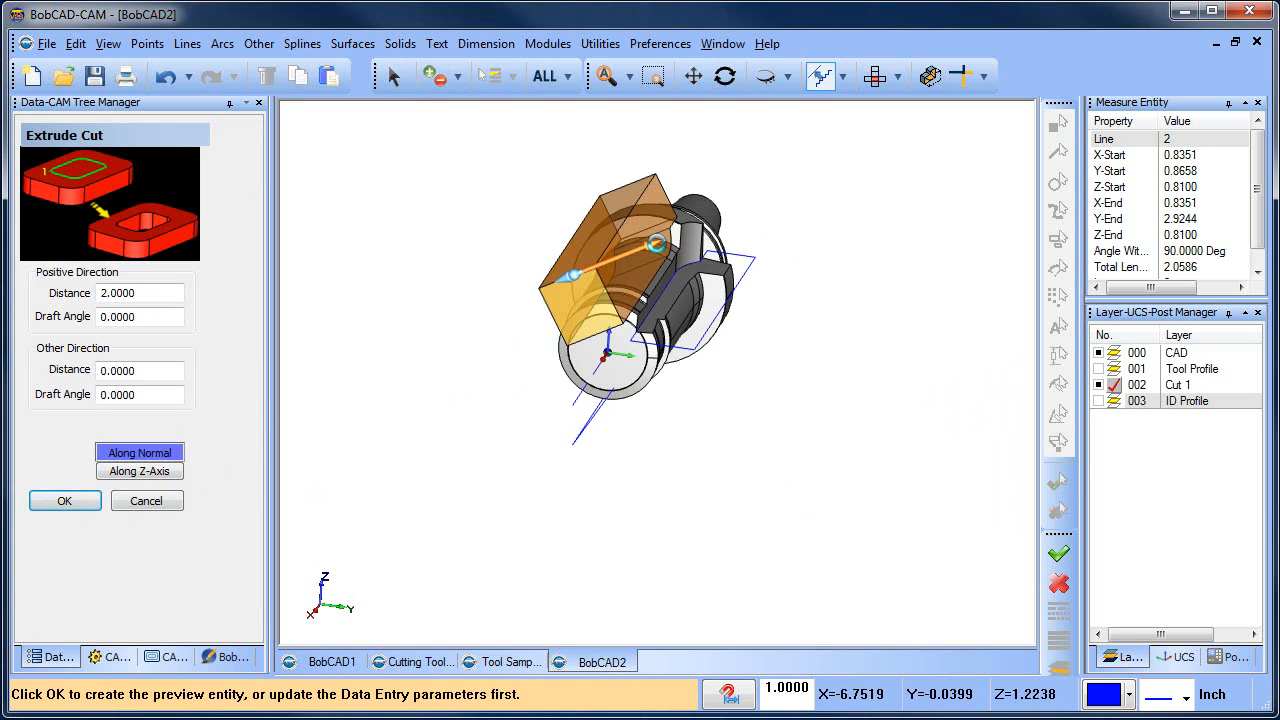
pyautogui.click(615, 256)
pyautogui.click(70, 509)
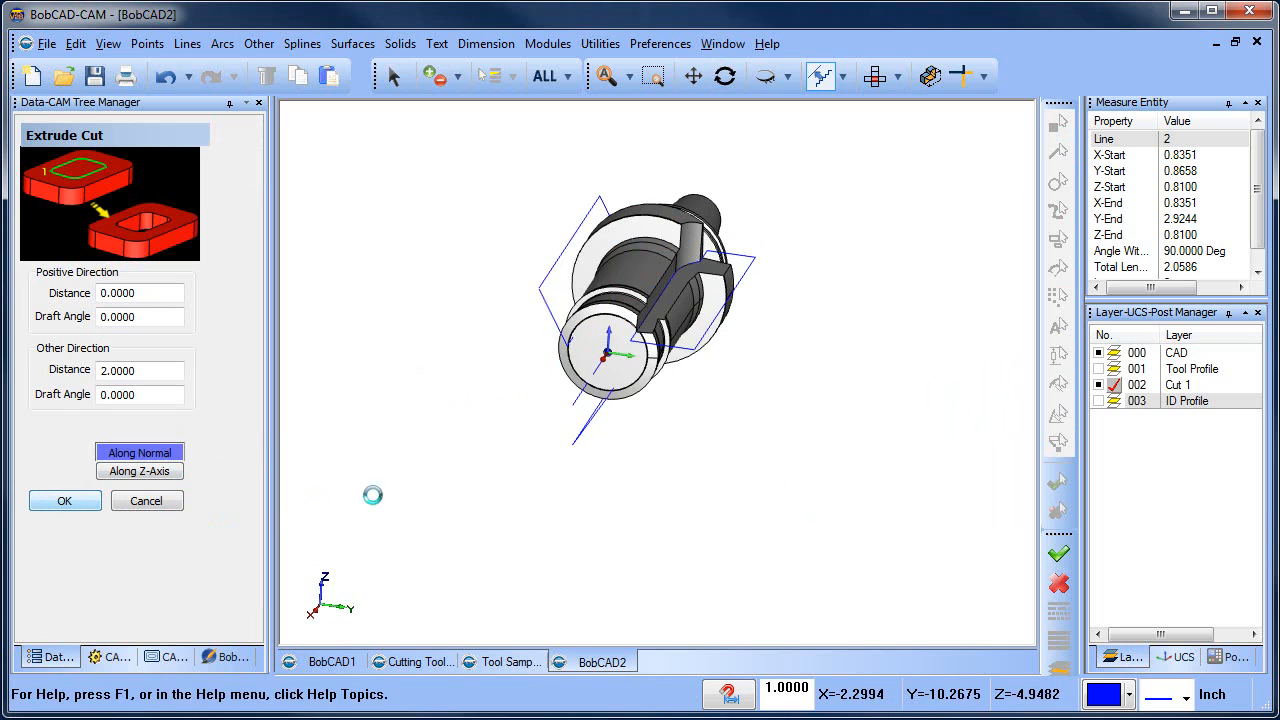
pyautogui.moveTo(644, 454); pyautogui.dragTo(718, 405, button='middle')
pyautogui.rightClick(718, 402)
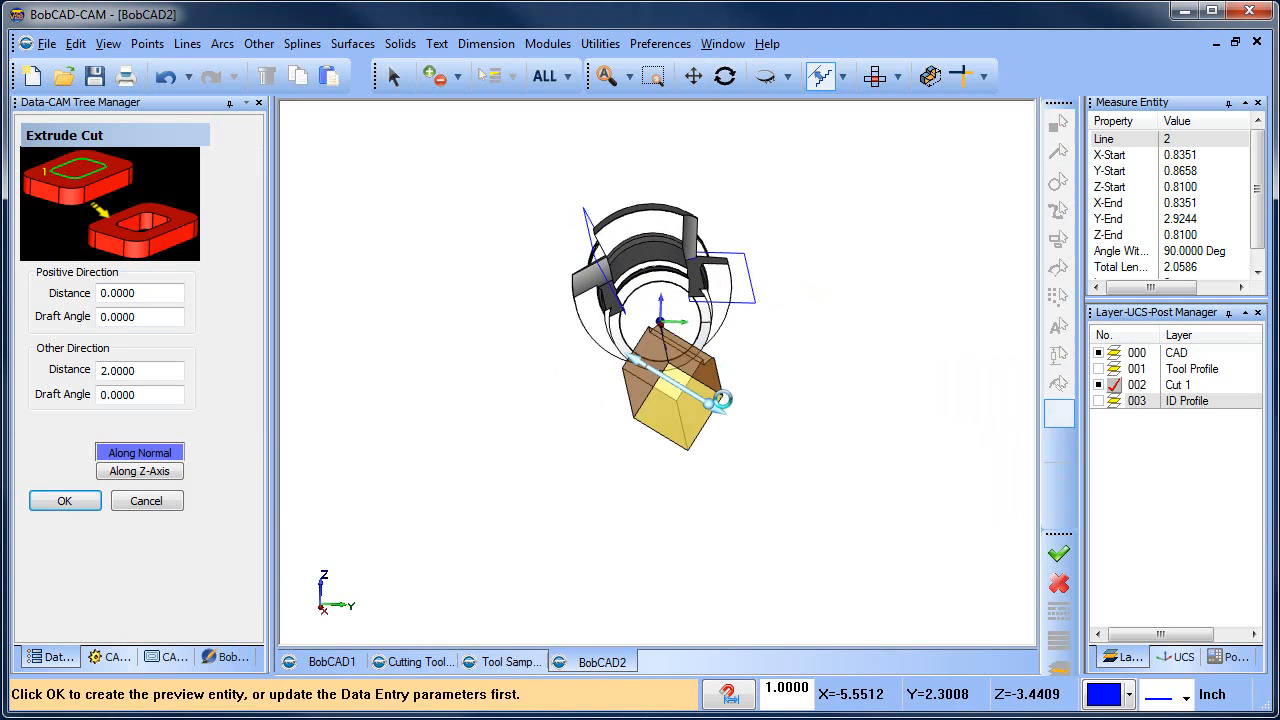
pyautogui.moveTo(861, 352); pyautogui.dragTo(829, 323, button='middle')
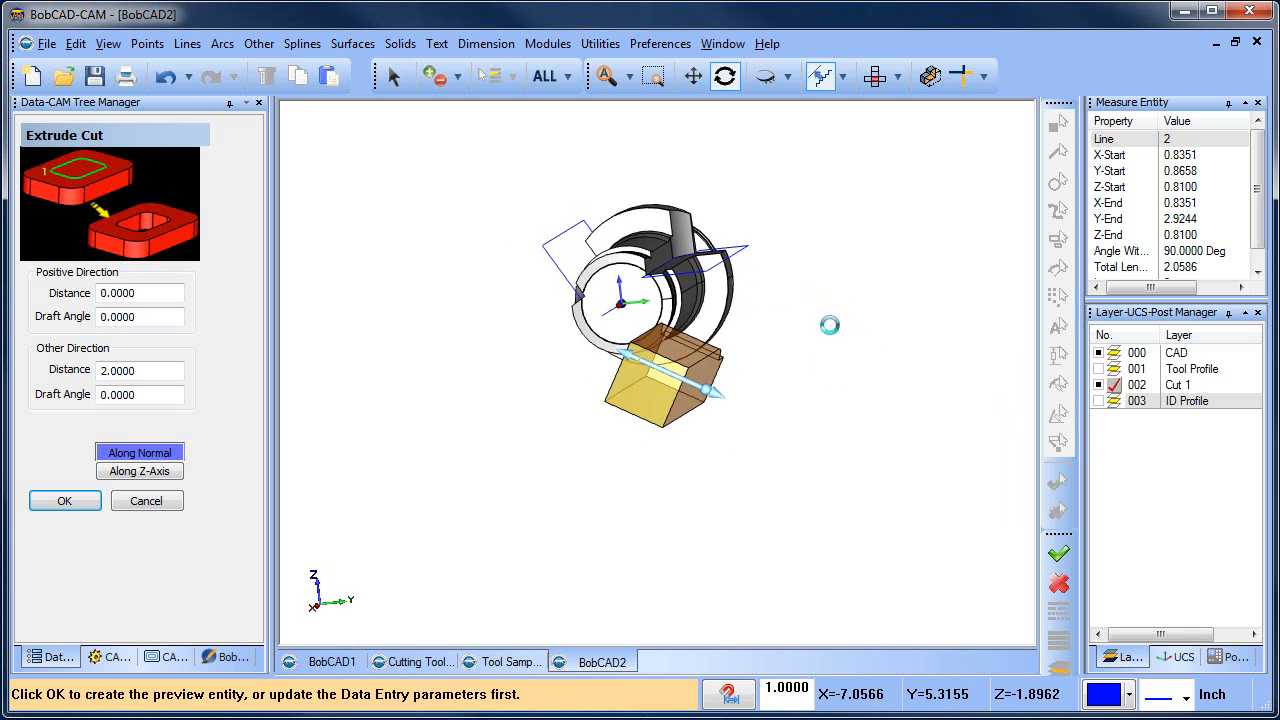
pyautogui.click(64, 500)
pyautogui.moveTo(724, 410)
pyautogui.mouseDown(button='middle')
pyautogui.moveTo(723, 334)
pyautogui.moveTo(760, 363)
pyautogui.moveTo(744, 401)
pyautogui.moveTo(640, 409)
pyautogui.moveTo(728, 426)
pyautogui.mouseUp(button='middle')
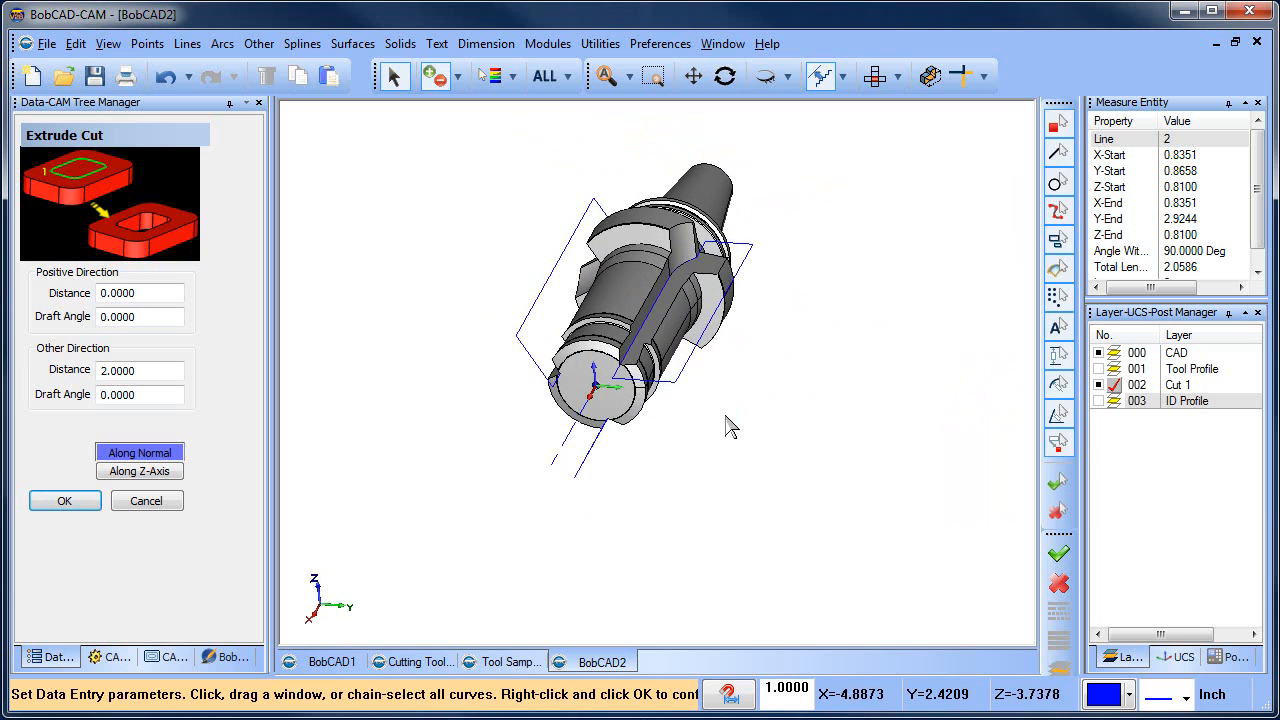
# - Undo the three extruded cuts and the two rotated copies of the Cut 1 outline
pyautogui.click(166, 77)
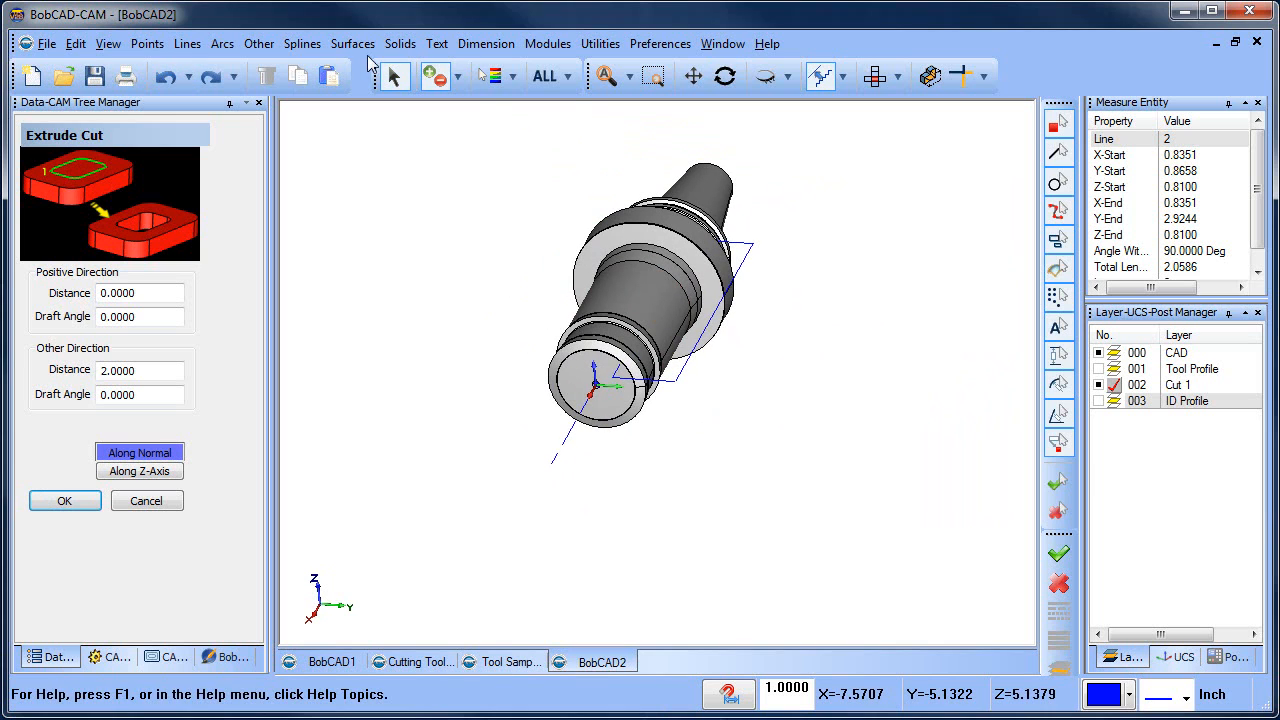
# - Extrude the Cut 1 outline along its normal into a capped solid block with a positive distance of 3.0000
pyautogui.click(352, 44)
pyautogui.click(400, 129)
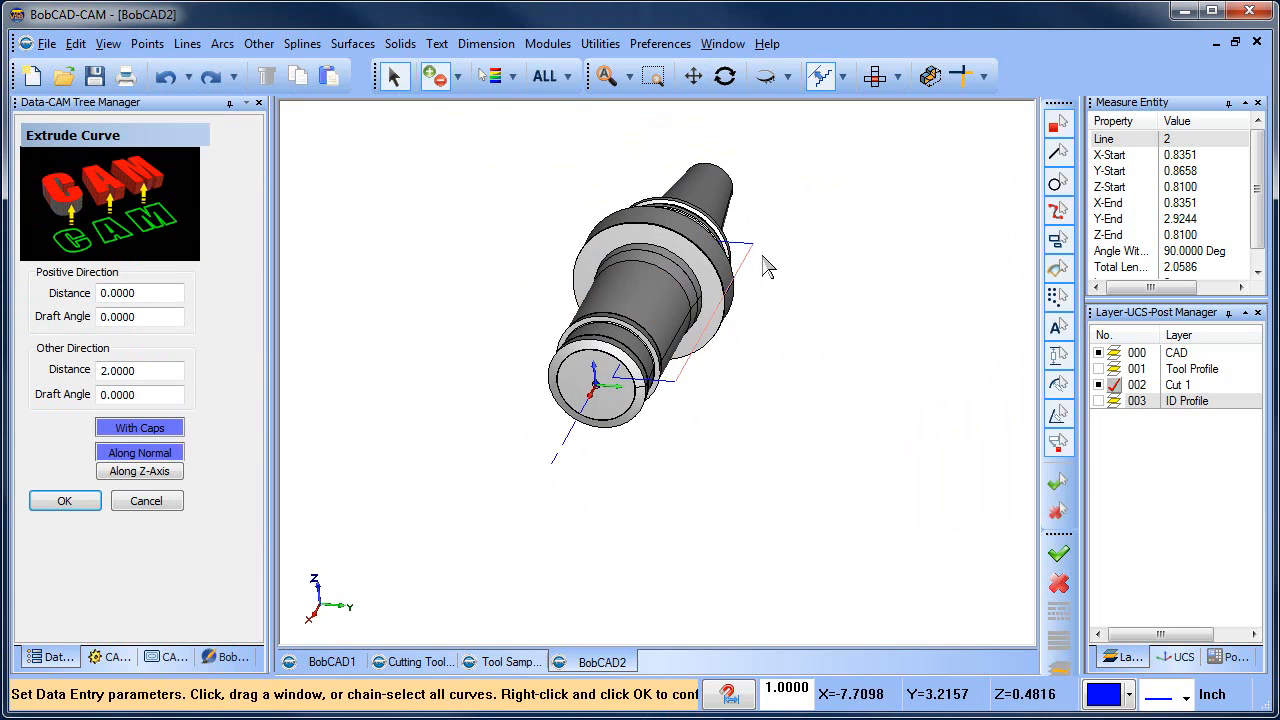
pyautogui.click(744, 241)
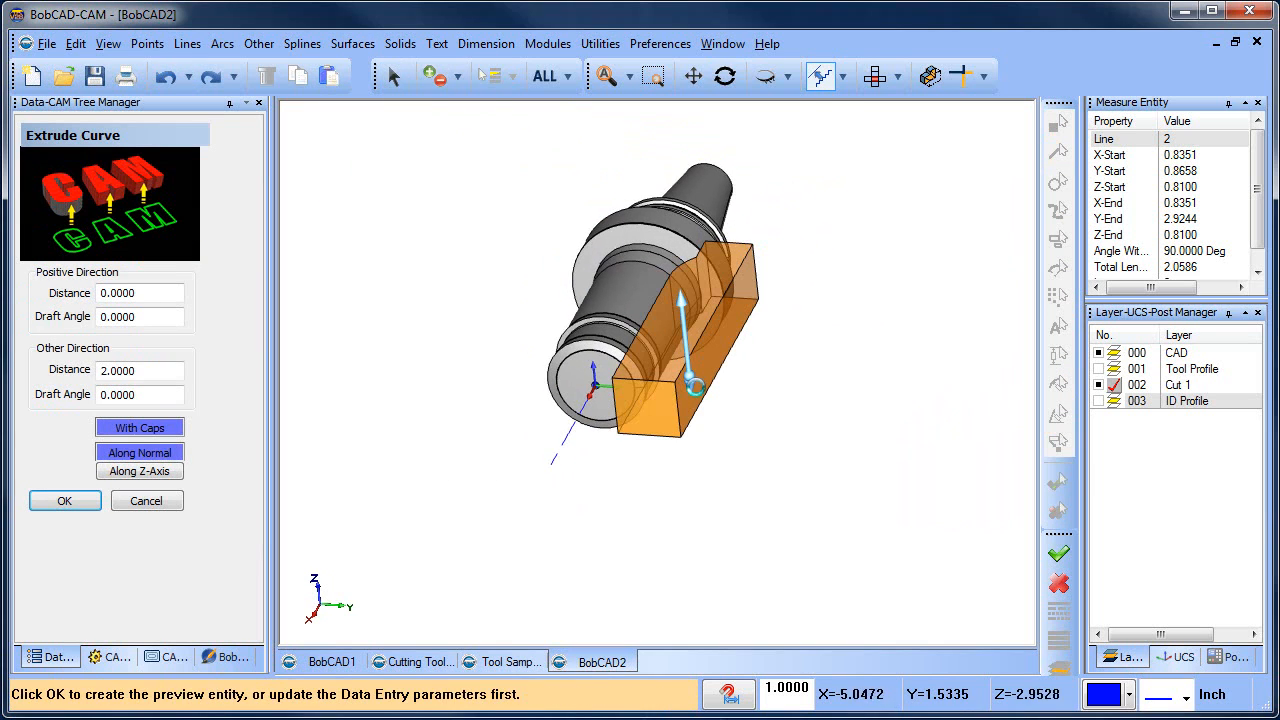
pyautogui.moveTo(691, 384); pyautogui.dragTo(674, 222)
pyautogui.moveTo(789, 390); pyautogui.dragTo(431, 413, button='middle')
pyautogui.click(64, 500)
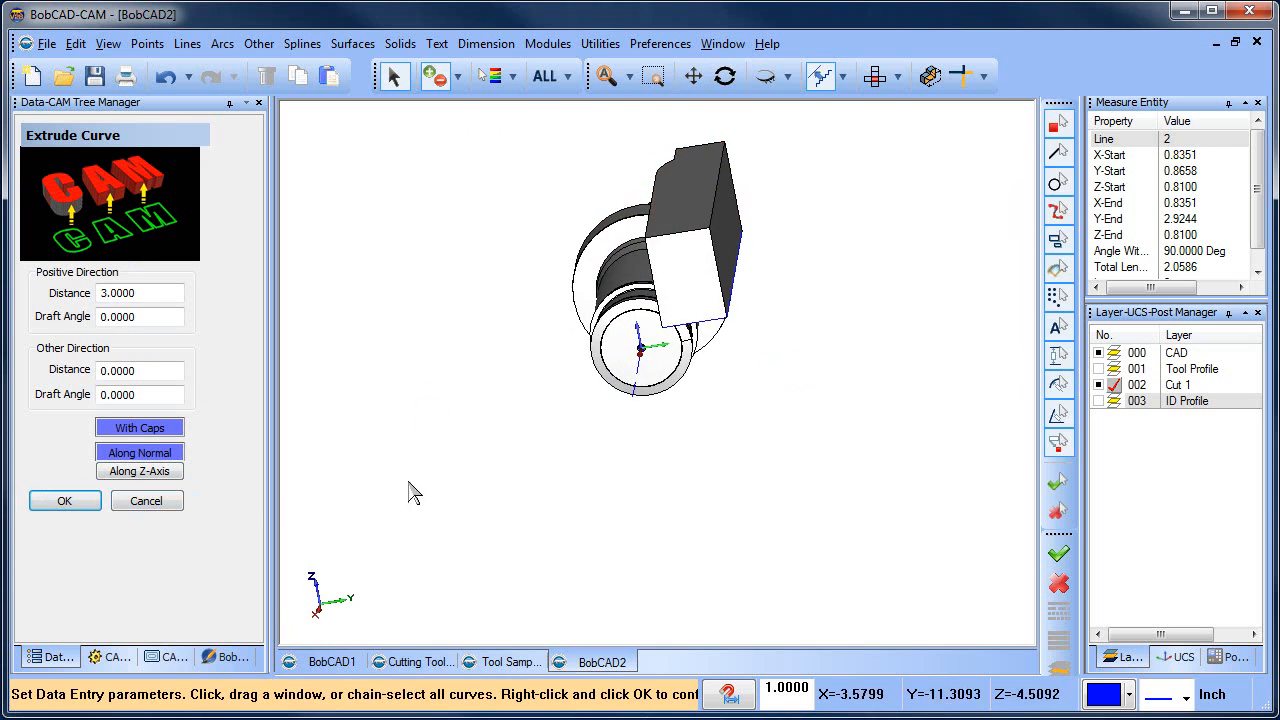
pyautogui.moveTo(611, 429); pyautogui.dragTo(680, 391, button='middle')
pyautogui.scroll(1, 698, 384)
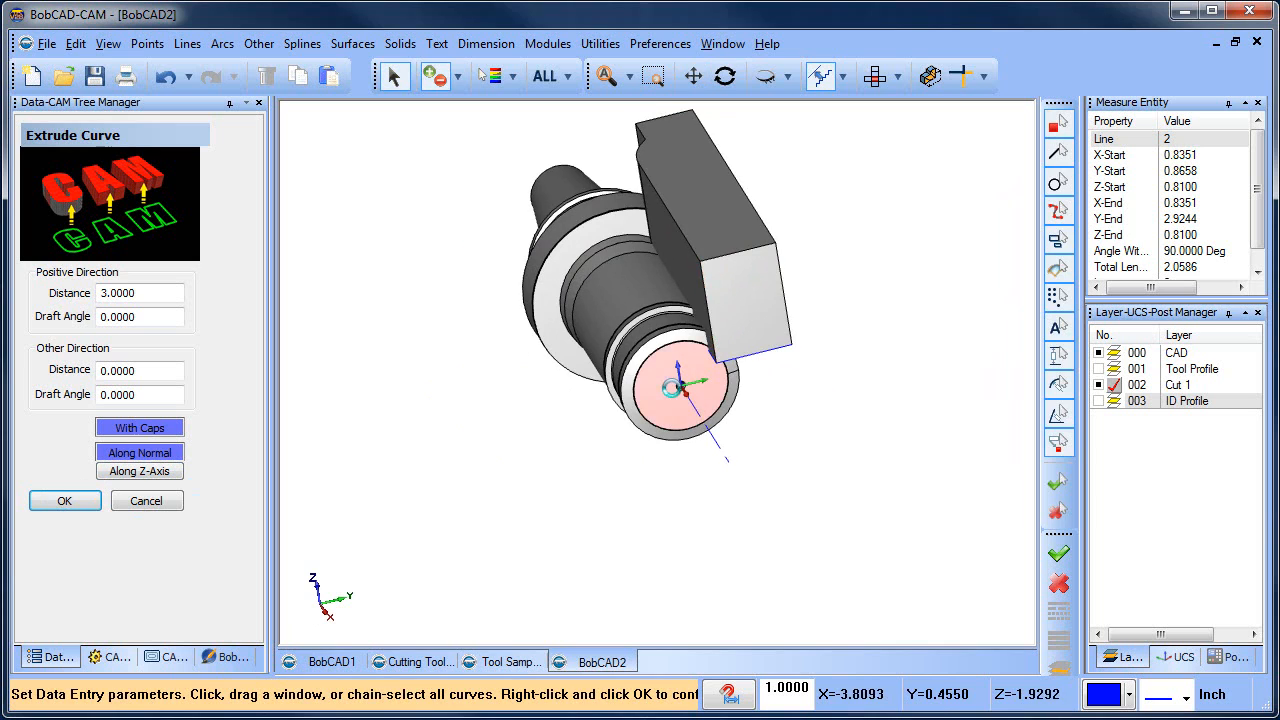
pyautogui.click(146, 500)
# - Rotate the extruded block 120 degrees around the X axis about the origin, making 2 copies
pyautogui.click(600, 44)
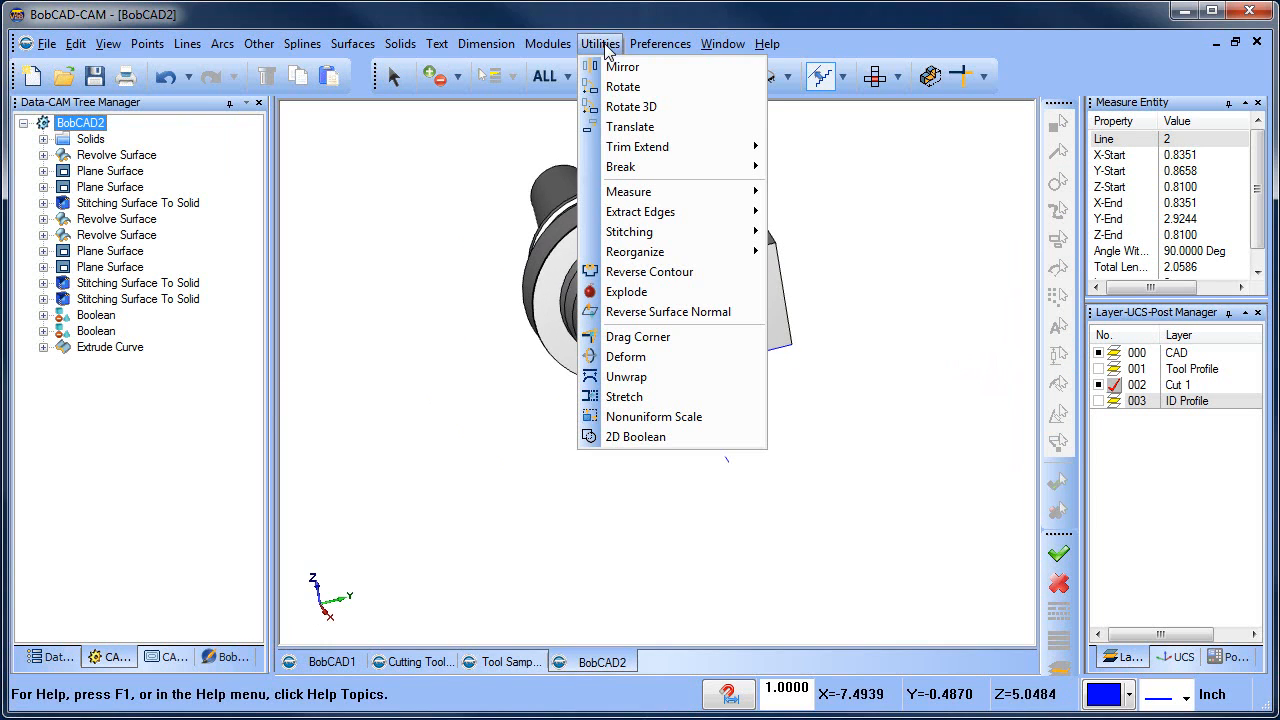
pyautogui.click(623, 87)
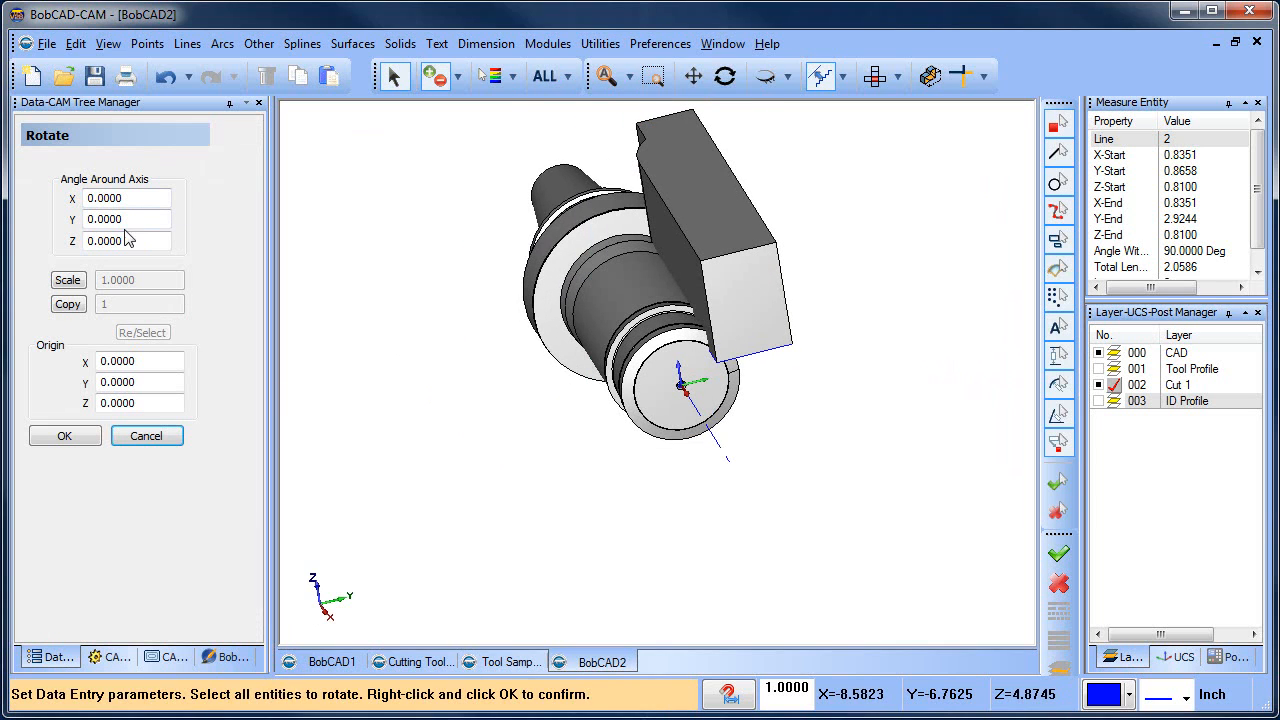
pyautogui.click(141, 199)
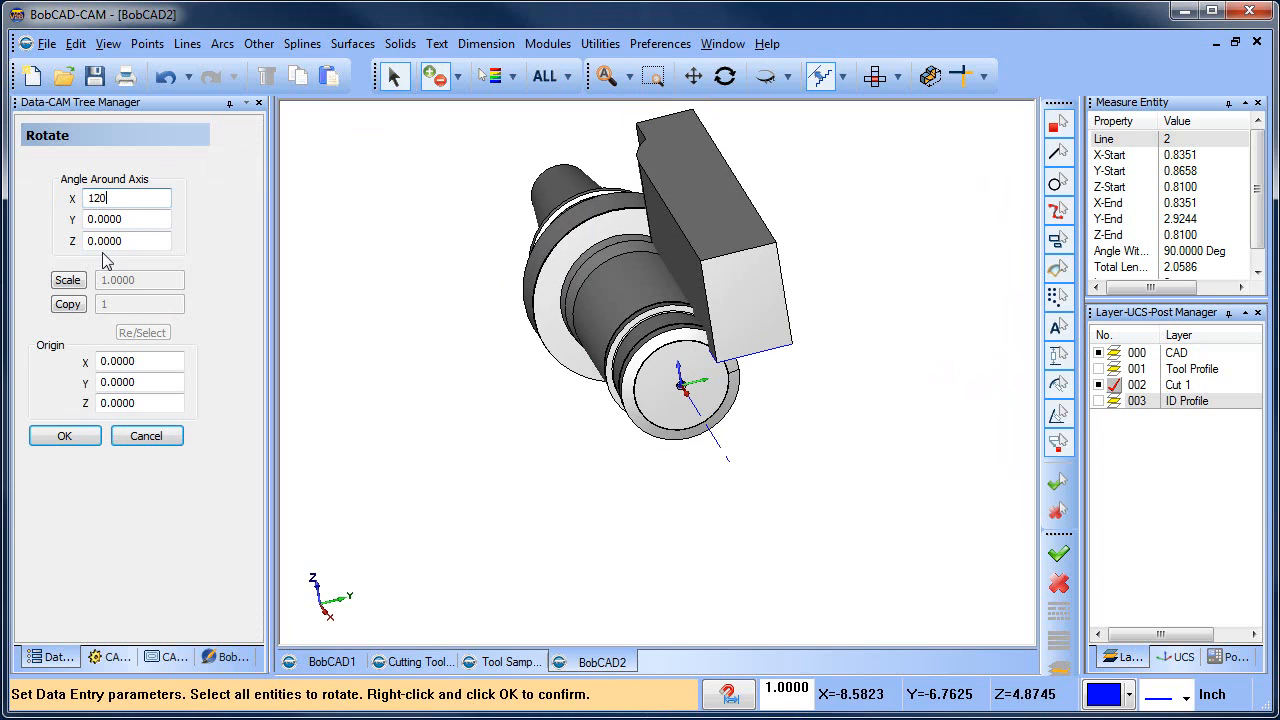
pyautogui.click(68, 304)
pyautogui.write('2')
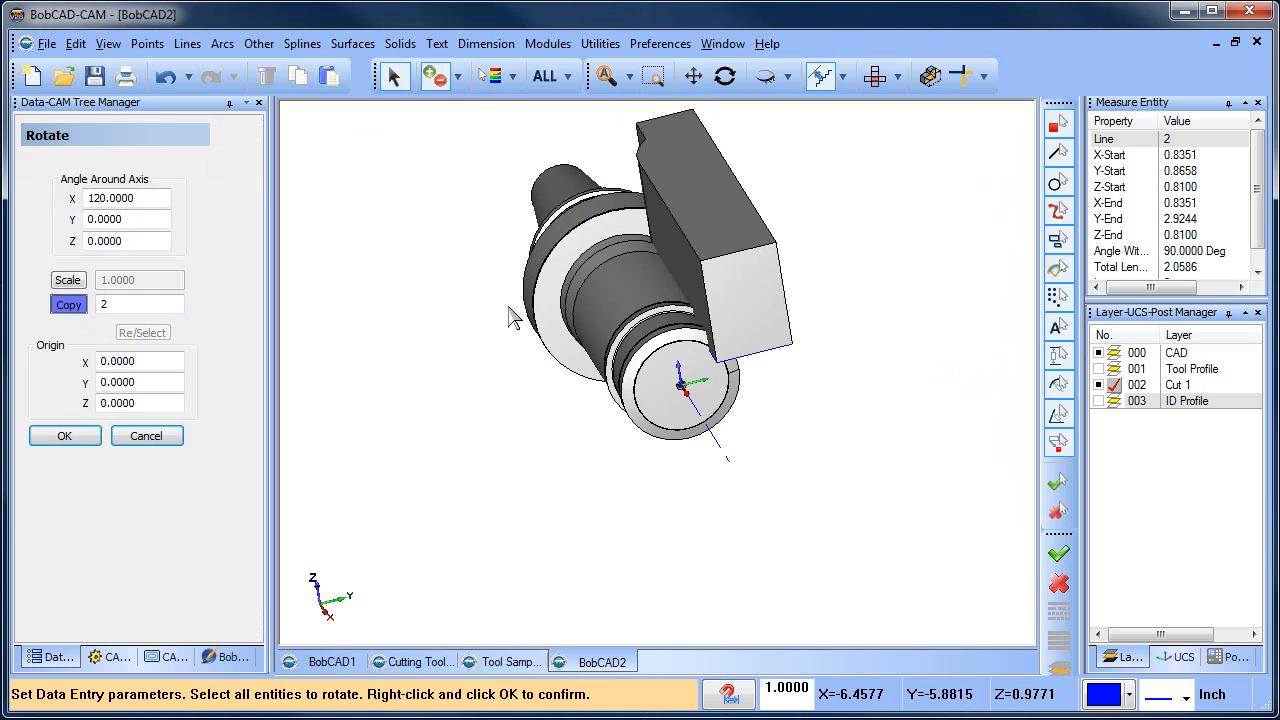
pyautogui.click(729, 283)
pyautogui.click(65, 437)
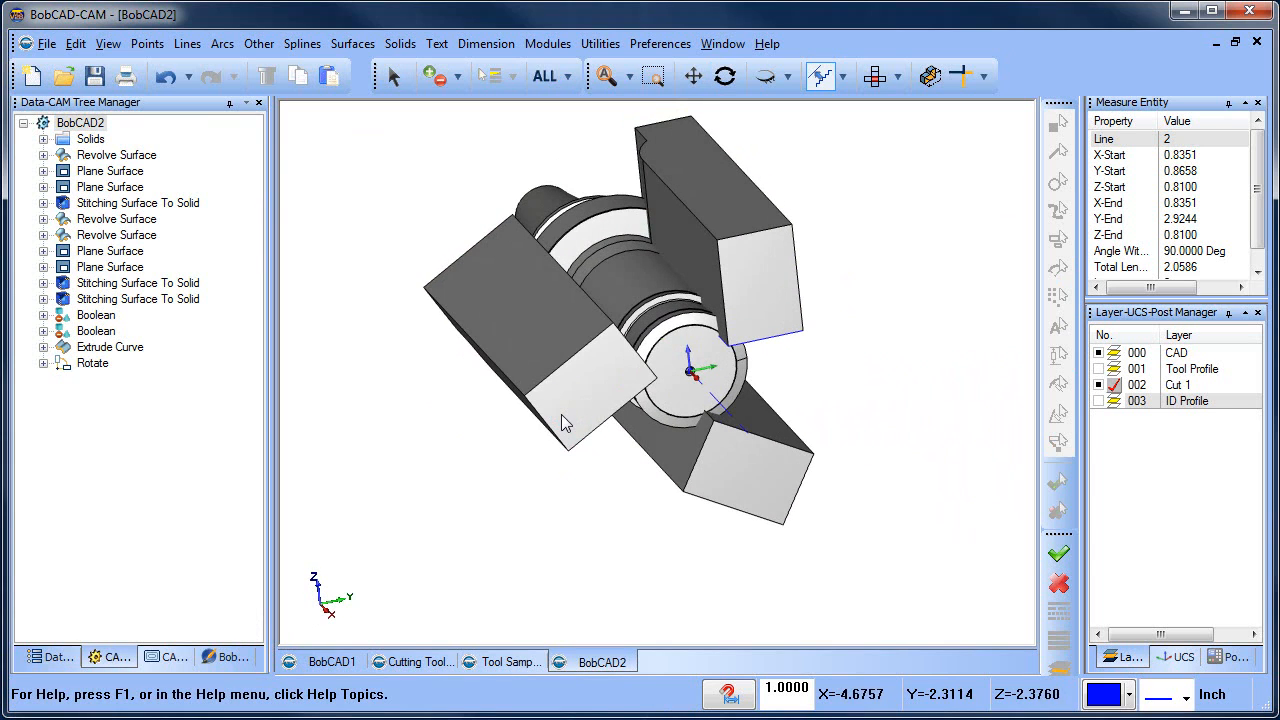
# - Subtract the three extruded blocks from the tool body with a solid Boolean
pyautogui.click(400, 43)
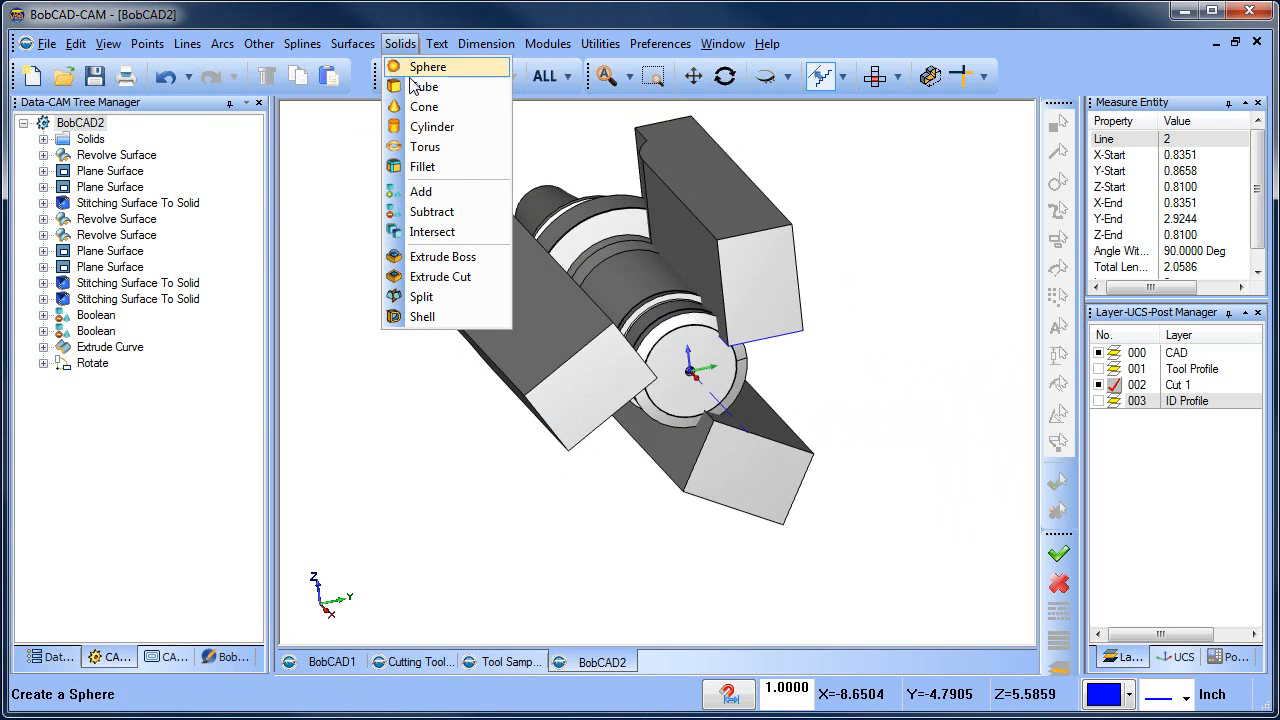
pyautogui.click(469, 211)
pyautogui.click(628, 232)
pyautogui.click(680, 225)
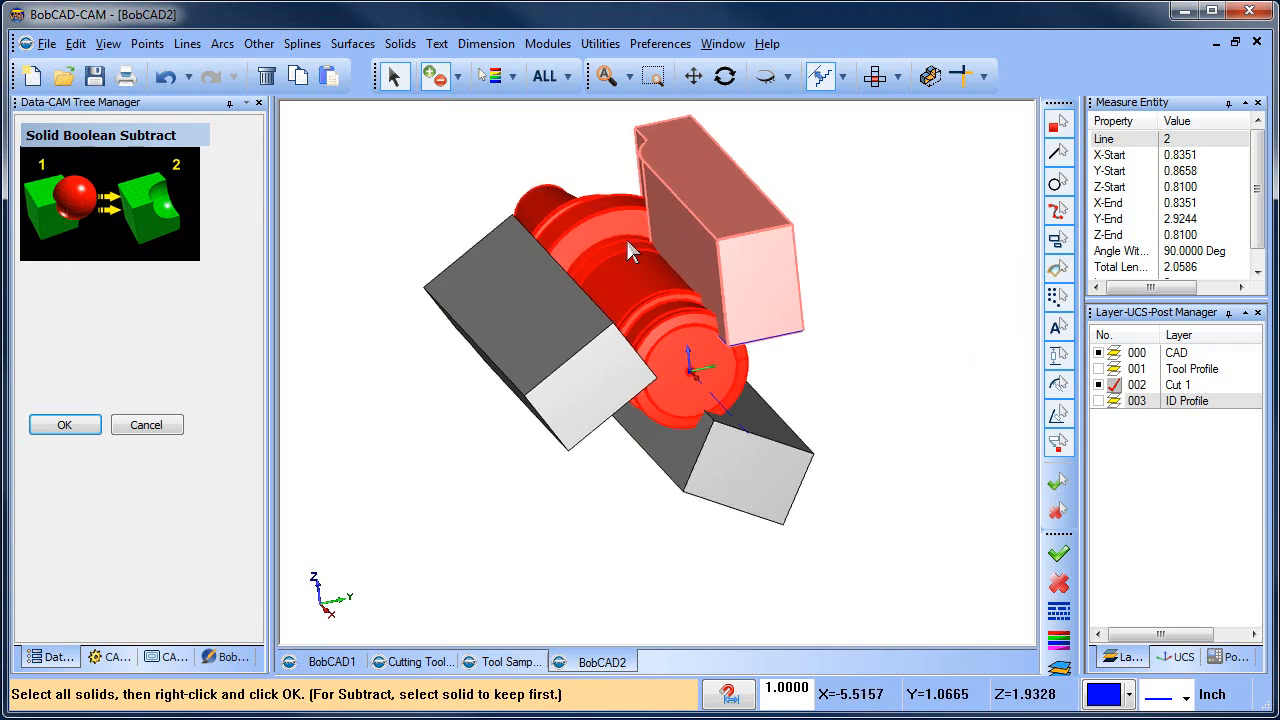
pyautogui.click(550, 318)
pyautogui.click(760, 470)
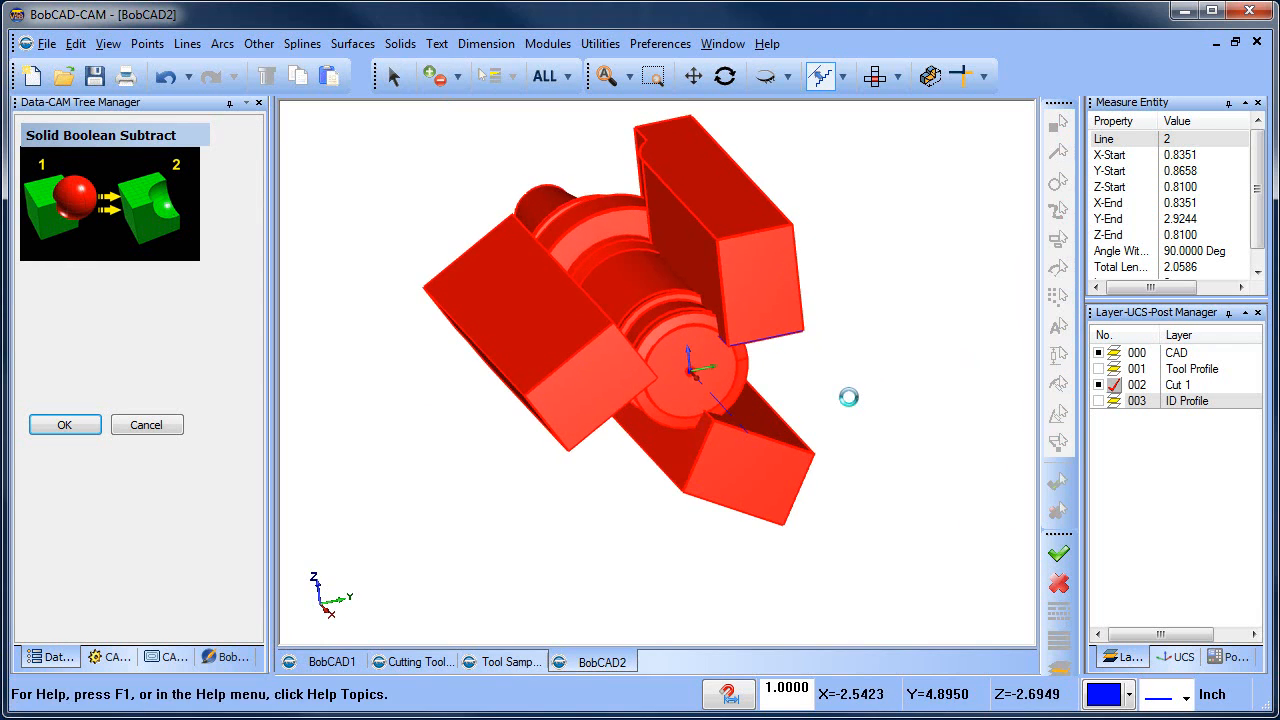
pyautogui.moveTo(725, 411); pyautogui.dragTo(810, 413)
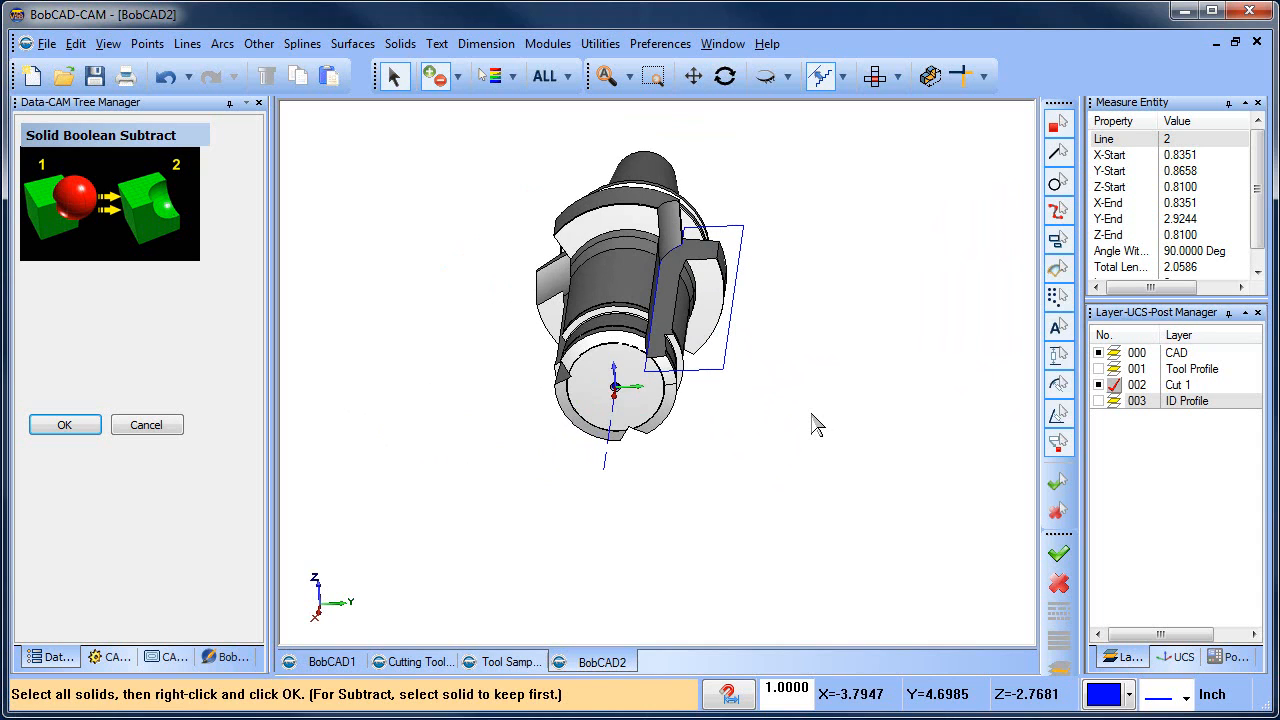
pyautogui.rightClick(859, 226)
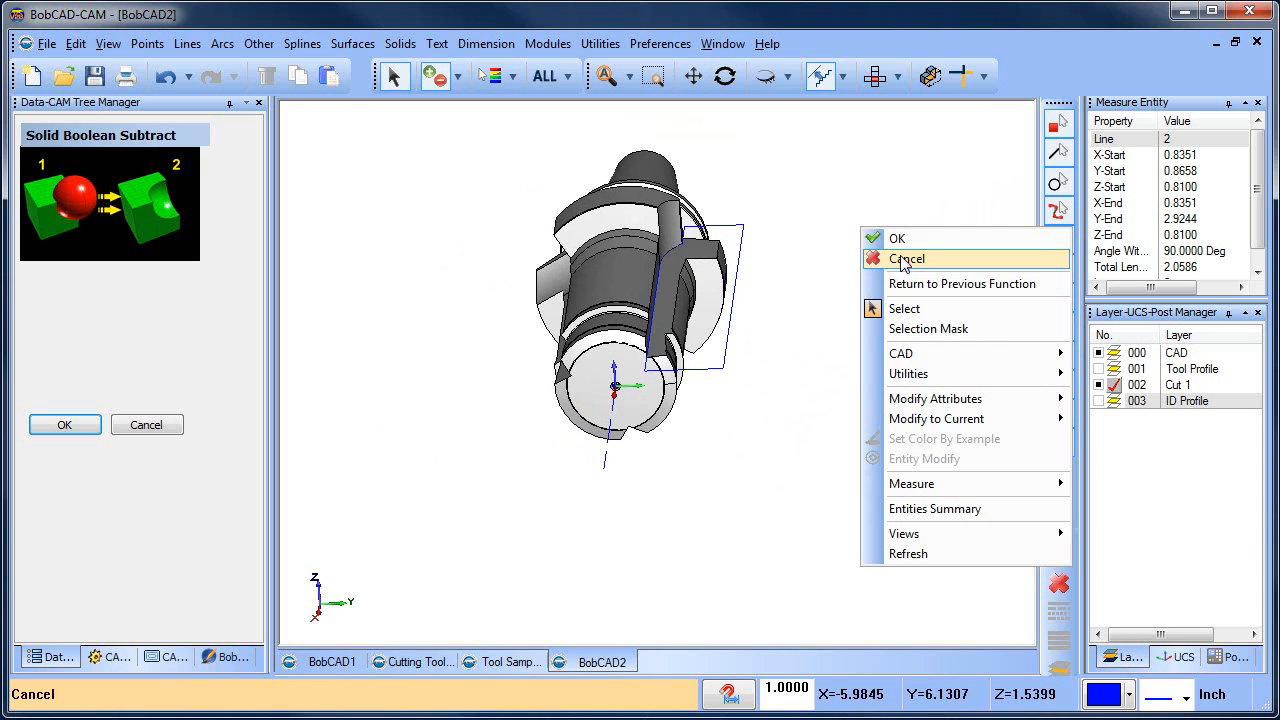
pyautogui.click(903, 257)
# - Switch to the Tool Sample 2 file, make Cut 2 the active visible layer and hide Cut 1
pyautogui.click(510, 662)
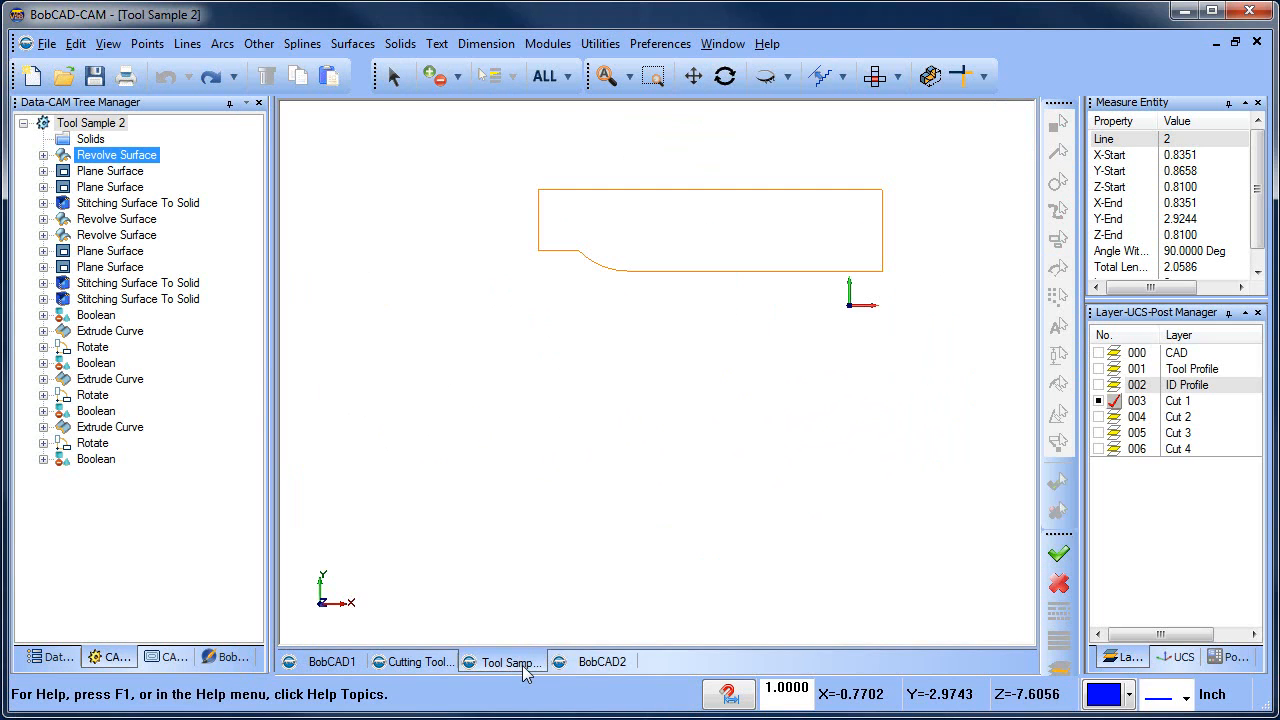
pyautogui.click(1100, 416)
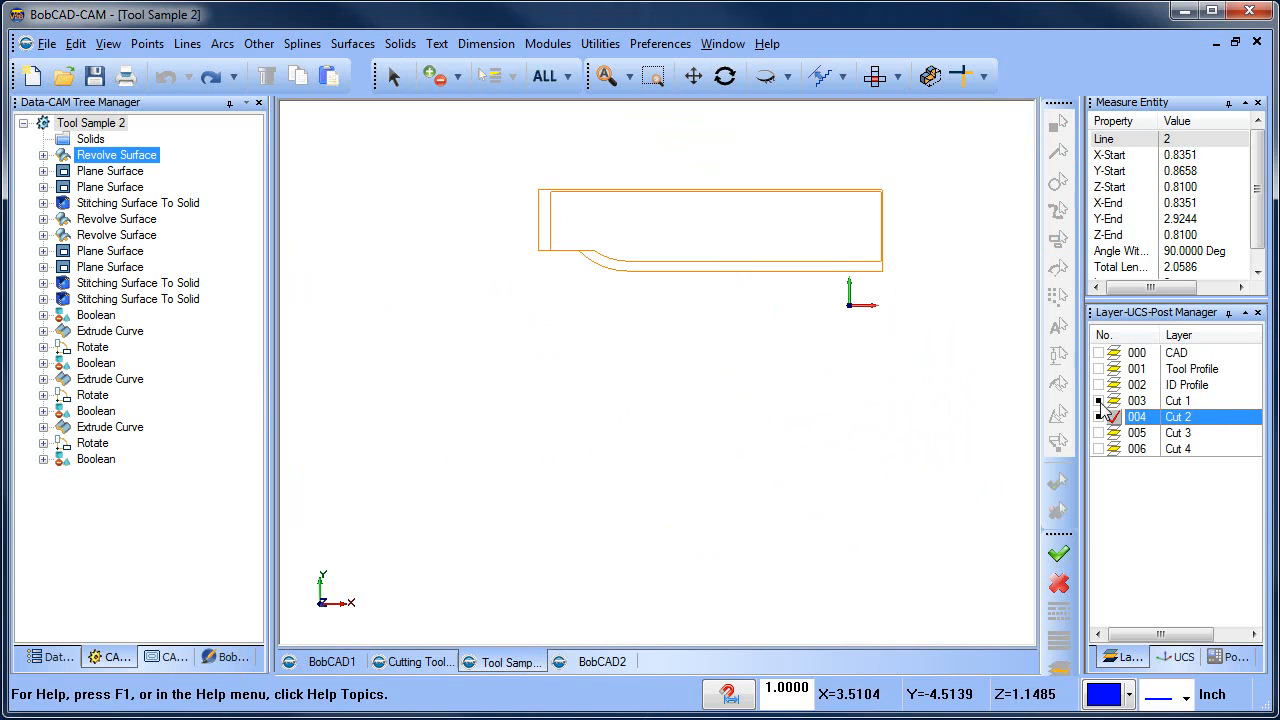
pyautogui.click(1099, 401)
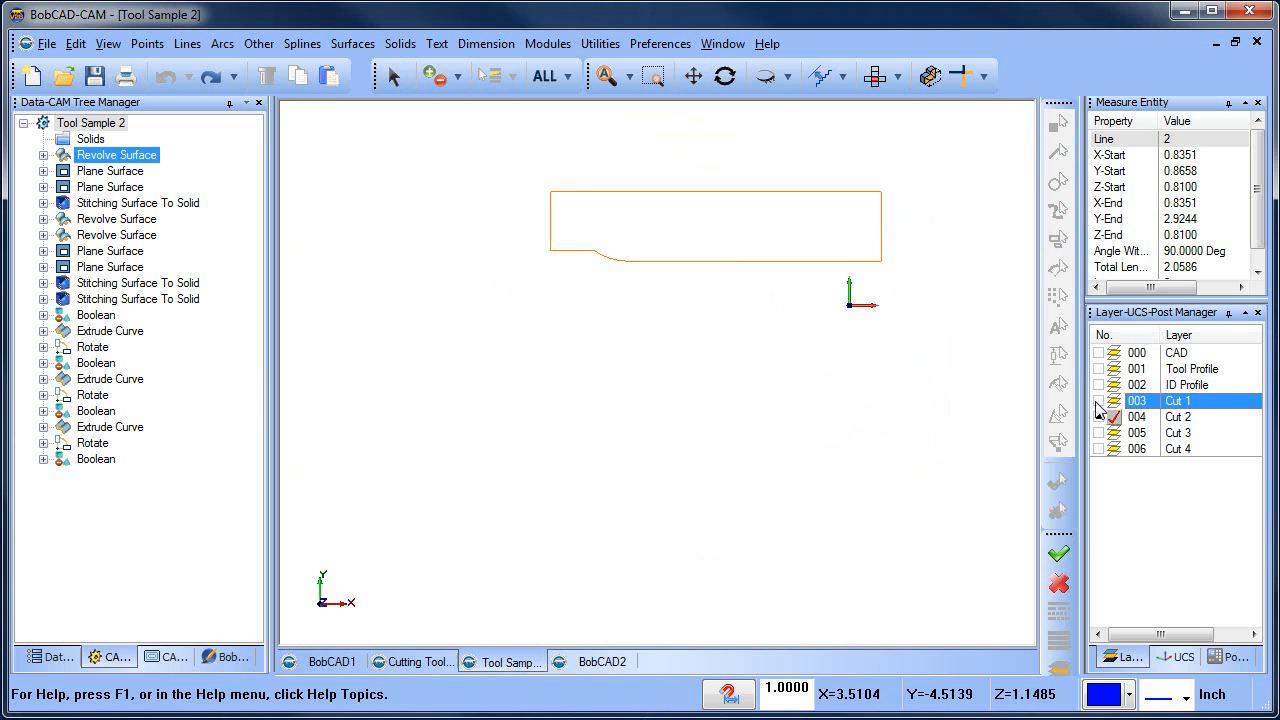
pyautogui.click(1099, 401)
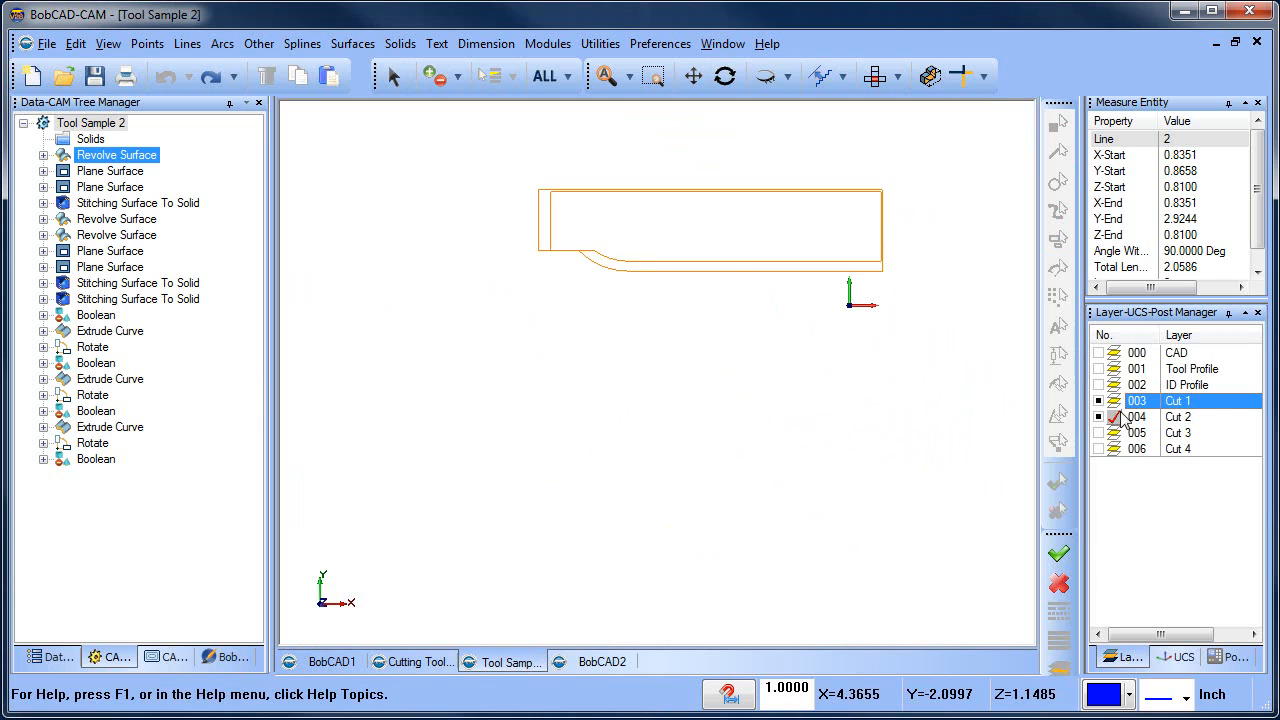
pyautogui.click(1099, 401)
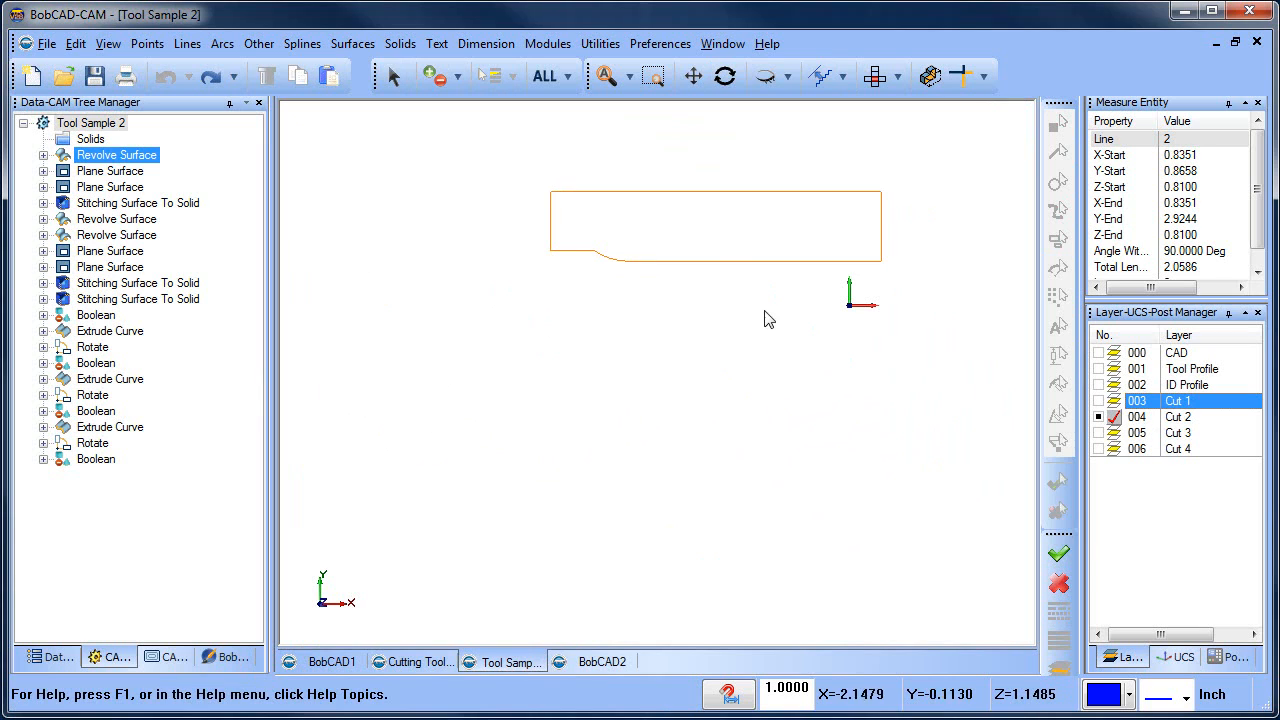
# - Copy the whole Cut 2 outline from the Tool Sample 2 file and clear the selection
pyautogui.click(393, 76)
pyautogui.click(557, 224)
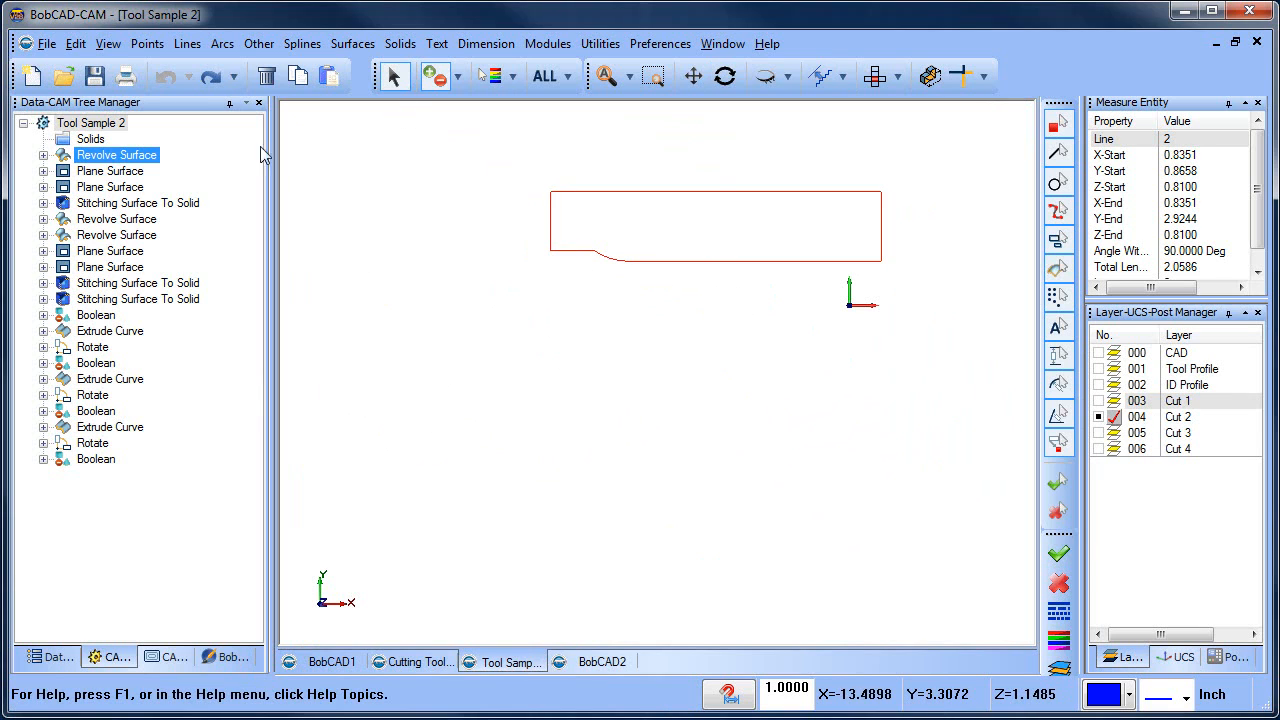
pyautogui.click(76, 43)
pyautogui.click(125, 130)
pyautogui.rightClick(441, 233)
pyautogui.click(485, 265)
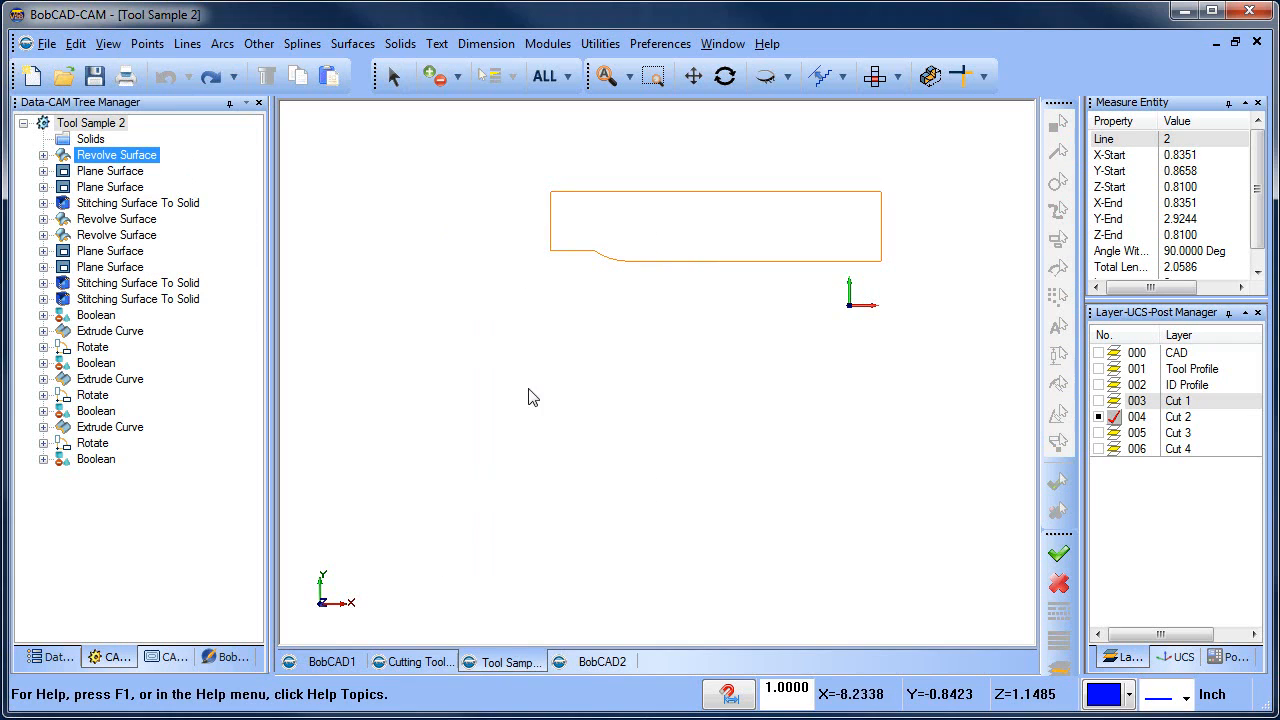
# - Switch to the BobCAD2 file and add a new active layer named Cut 2
pyautogui.click(601, 662)
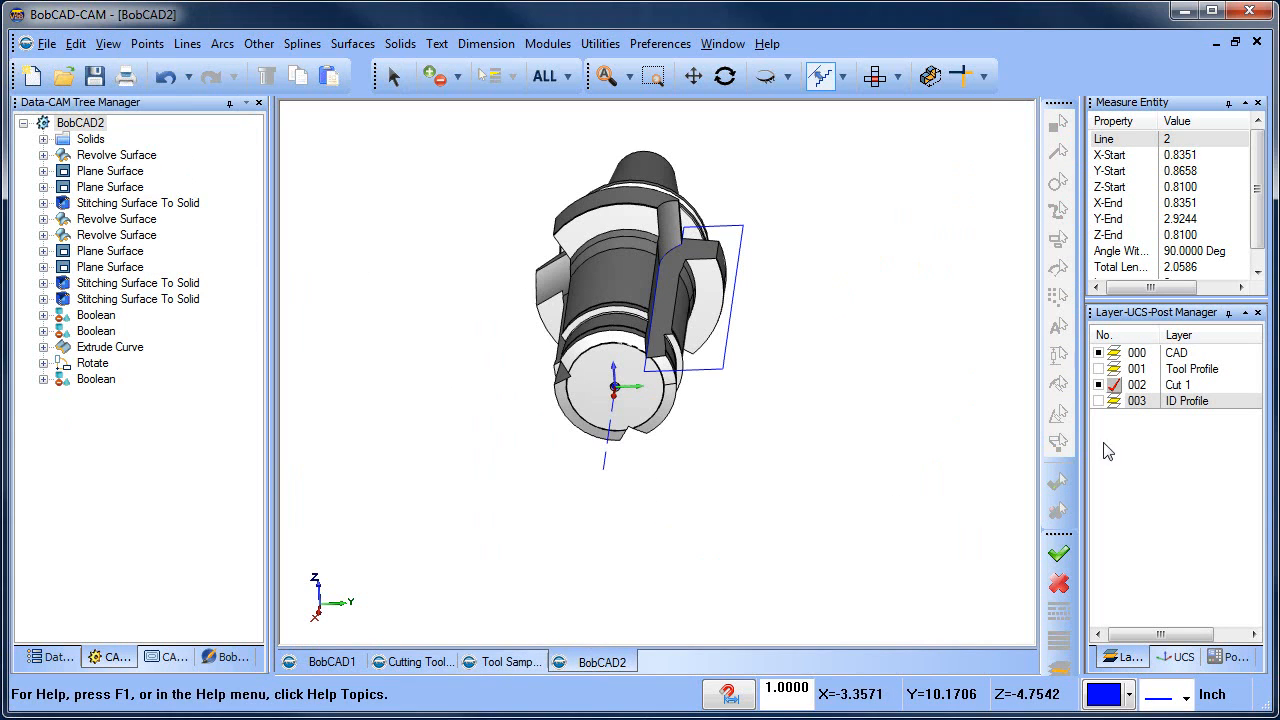
pyautogui.rightClick(1176, 418)
pyautogui.click(1200, 422)
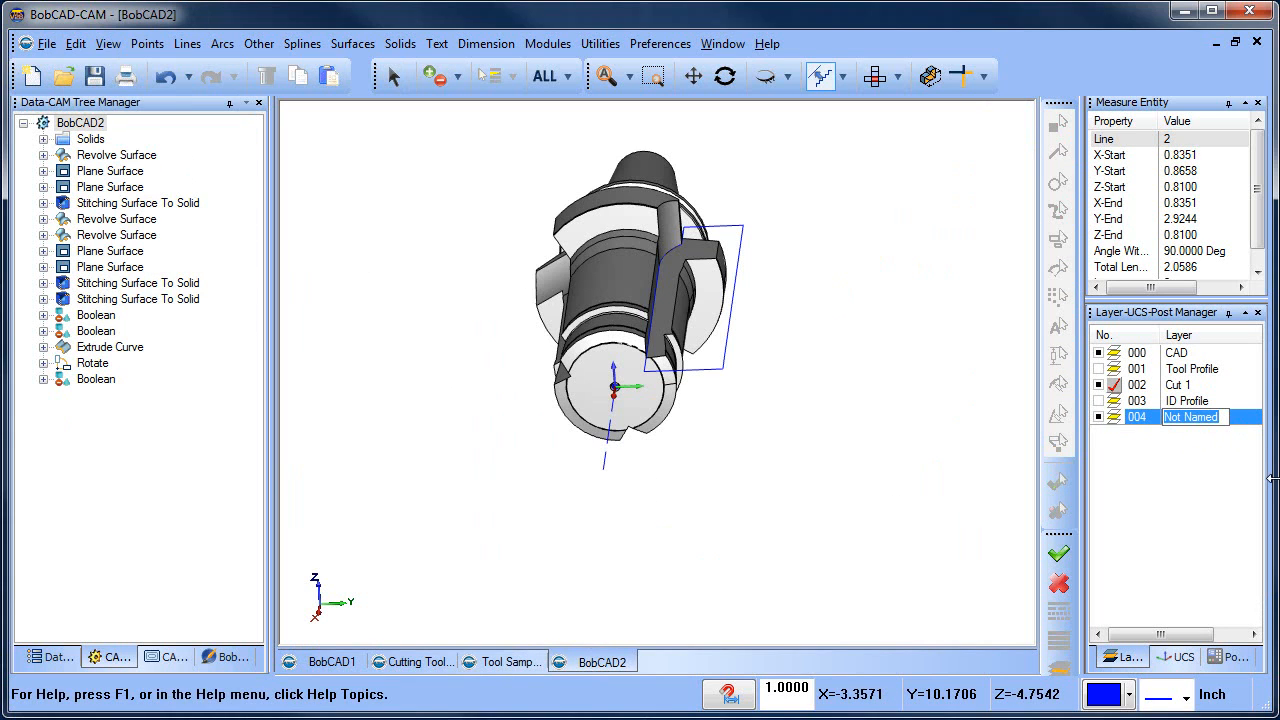
pyautogui.write('Cut 2')
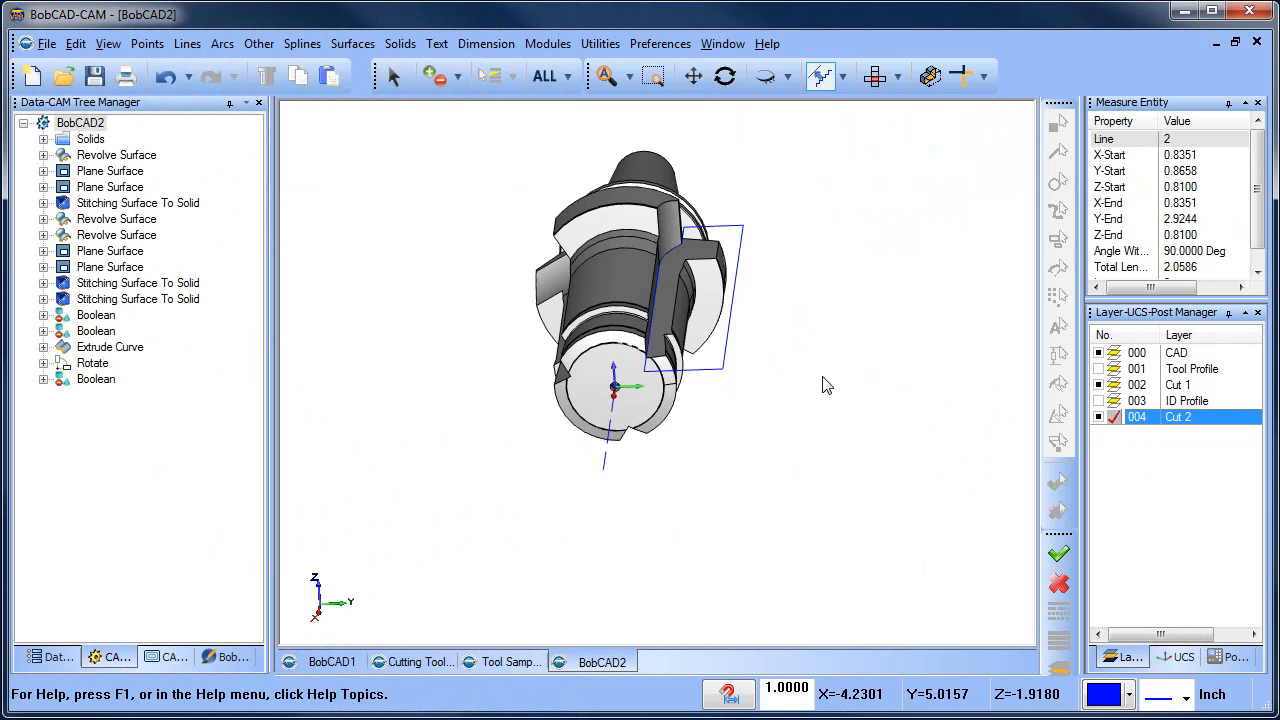
# - Paste the copied outline onto the Cut 2 layer and hide the Cut 1 layer
pyautogui.hotkey('ctrl', 'v')
pyautogui.moveTo(774, 445); pyautogui.dragTo(727, 476, button='middle')
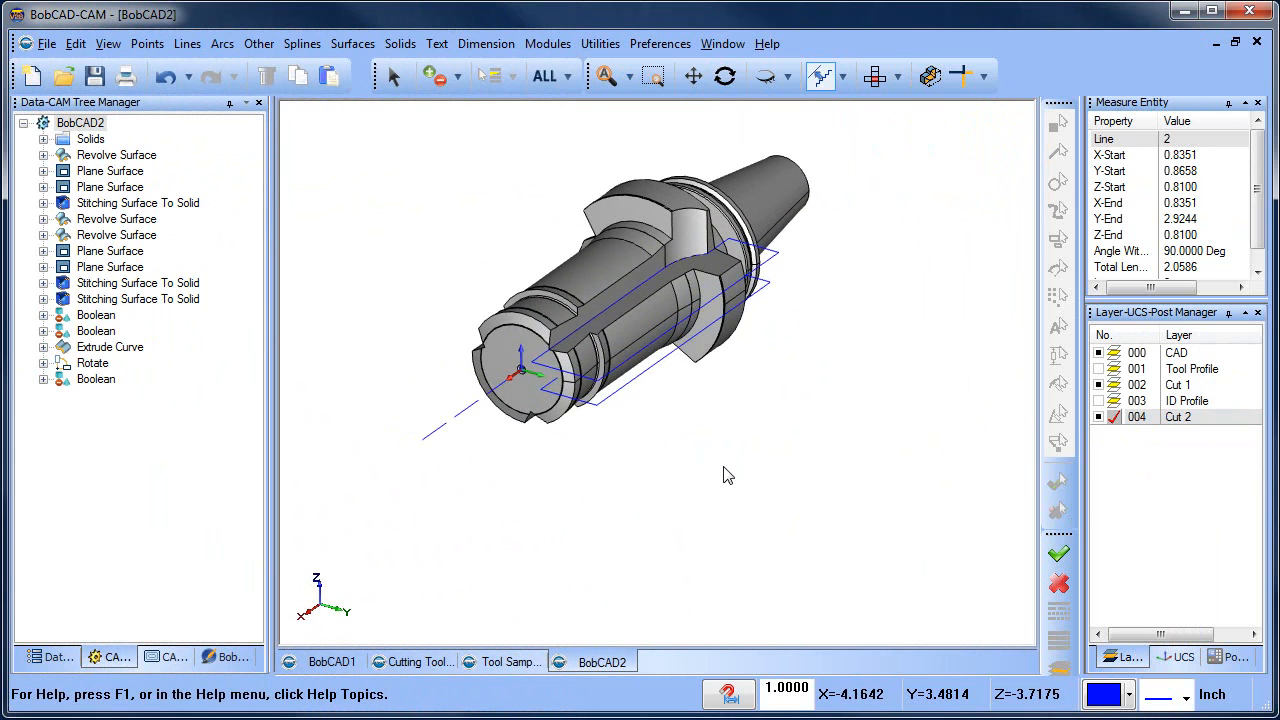
pyautogui.click(1098, 385)
pyautogui.moveTo(815, 415); pyautogui.dragTo(778, 395, button='middle')
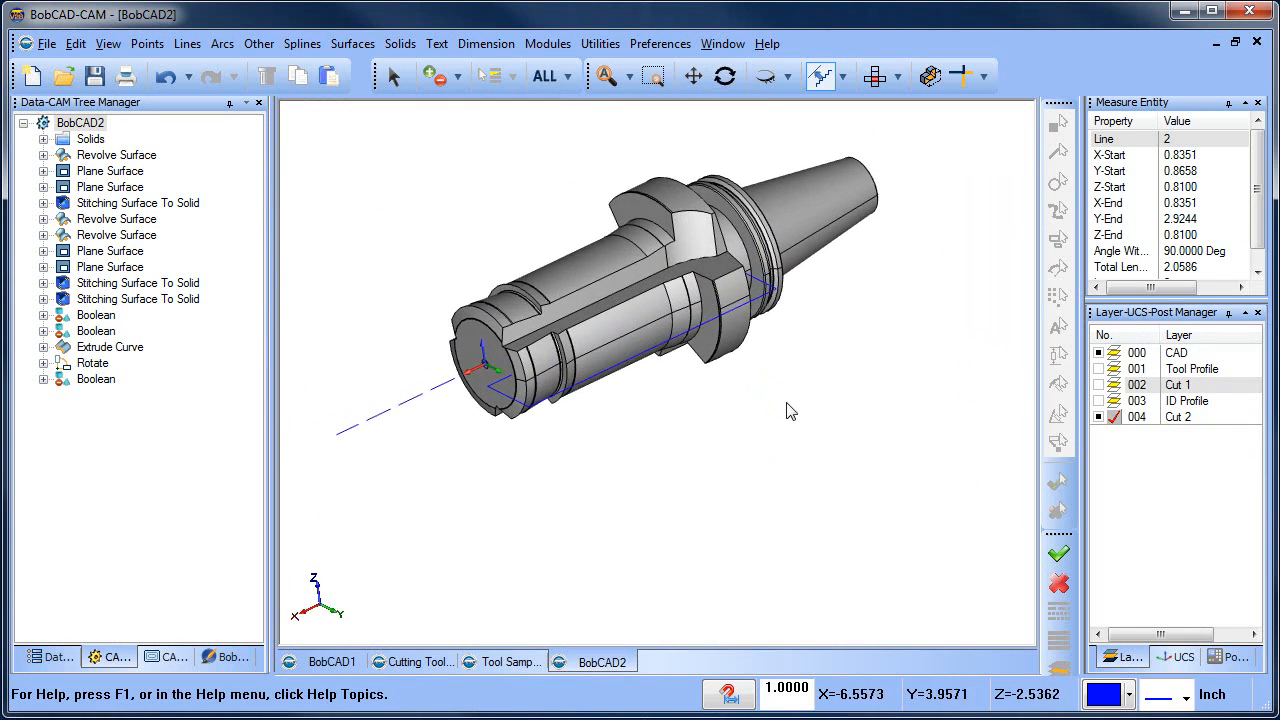
# - Extrude the Cut 2 outline along its normal with caps, using a positive distance of 3.0000
pyautogui.click(352, 43)
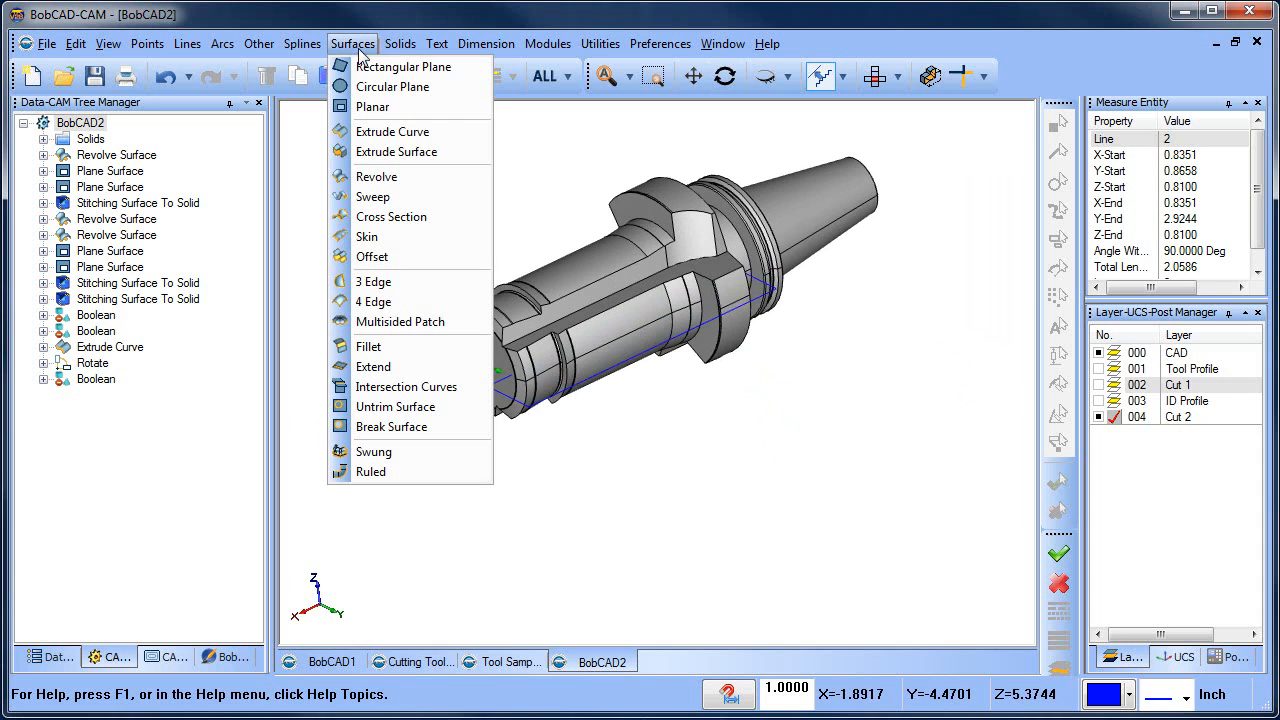
pyautogui.click(410, 131)
pyautogui.click(514, 400)
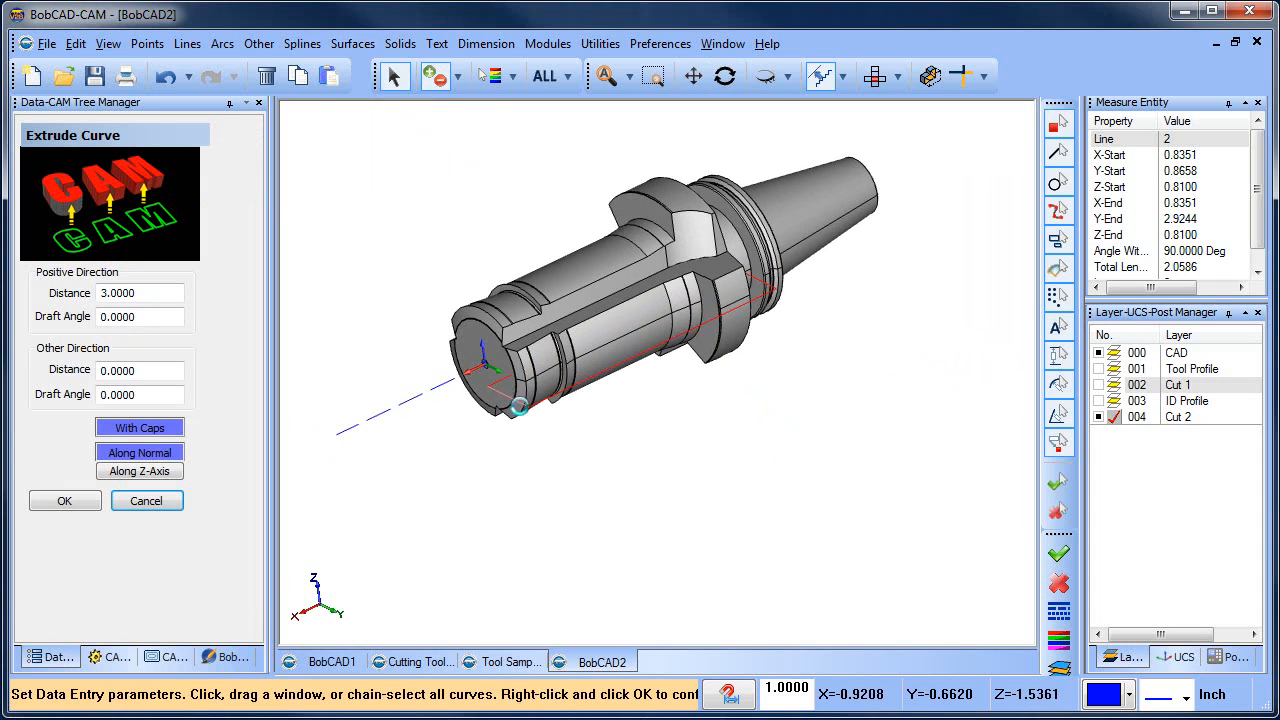
pyautogui.moveTo(740, 458); pyautogui.dragTo(560, 454, button='middle')
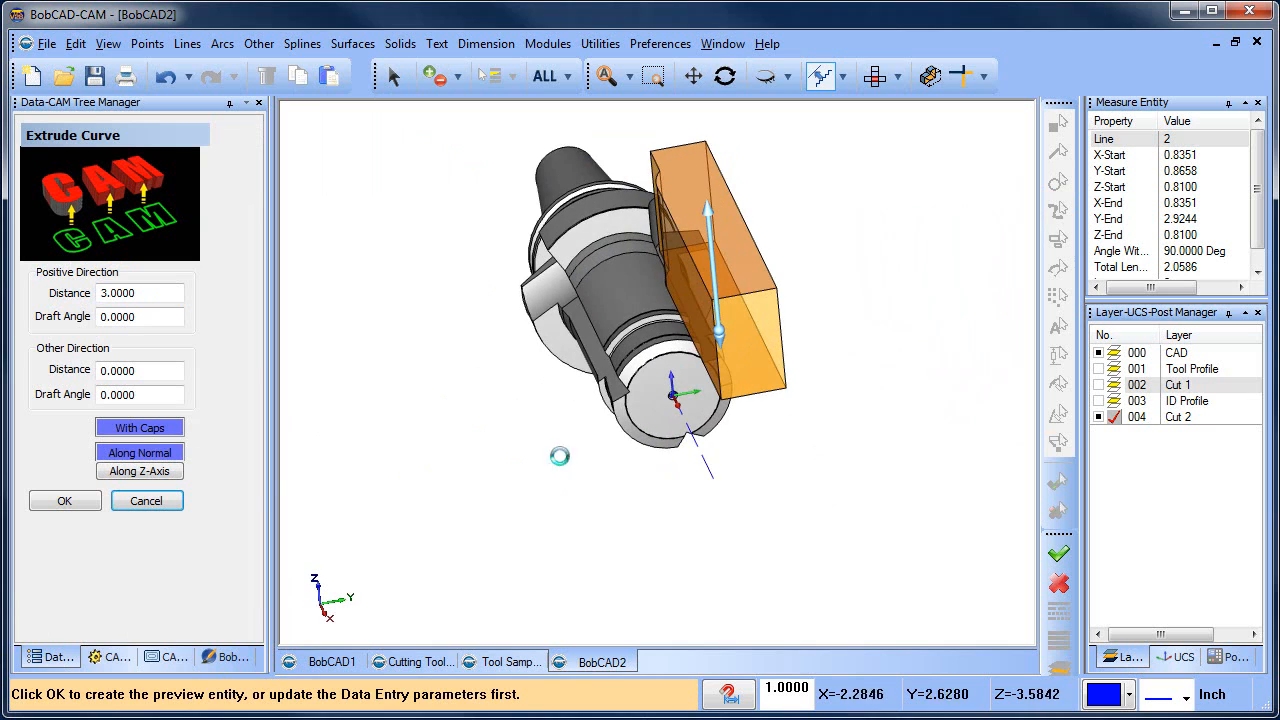
pyautogui.click(65, 506)
pyautogui.click(146, 501)
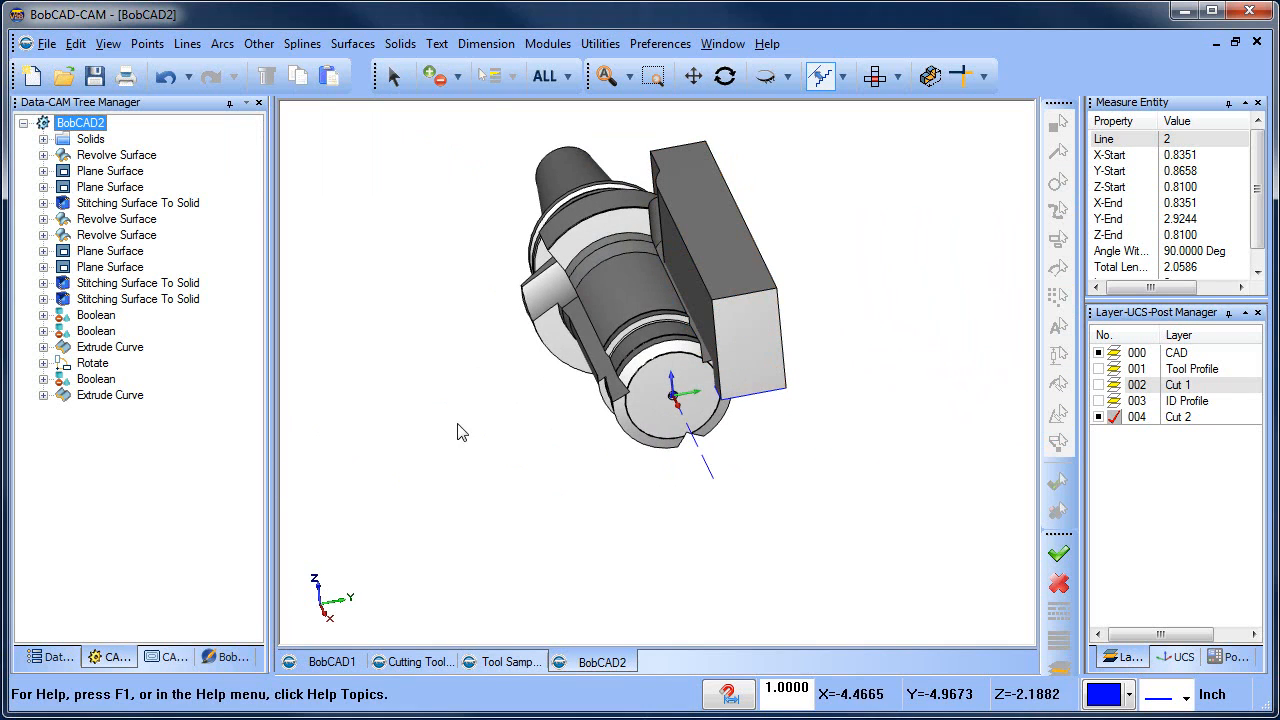
# - Rotate the Cut 2 block 120 degrees around the X axis about the origin, making 2 copies
pyautogui.click(600, 43)
pyautogui.click(623, 87)
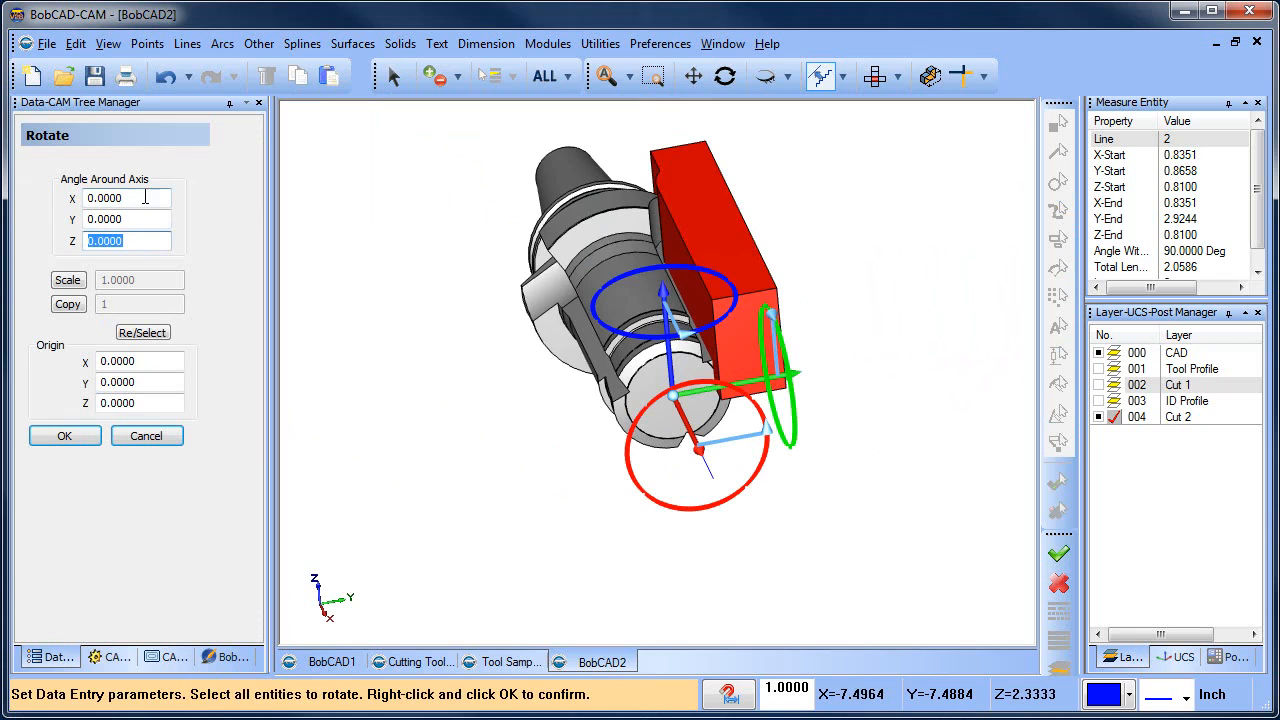
pyautogui.click(145, 197)
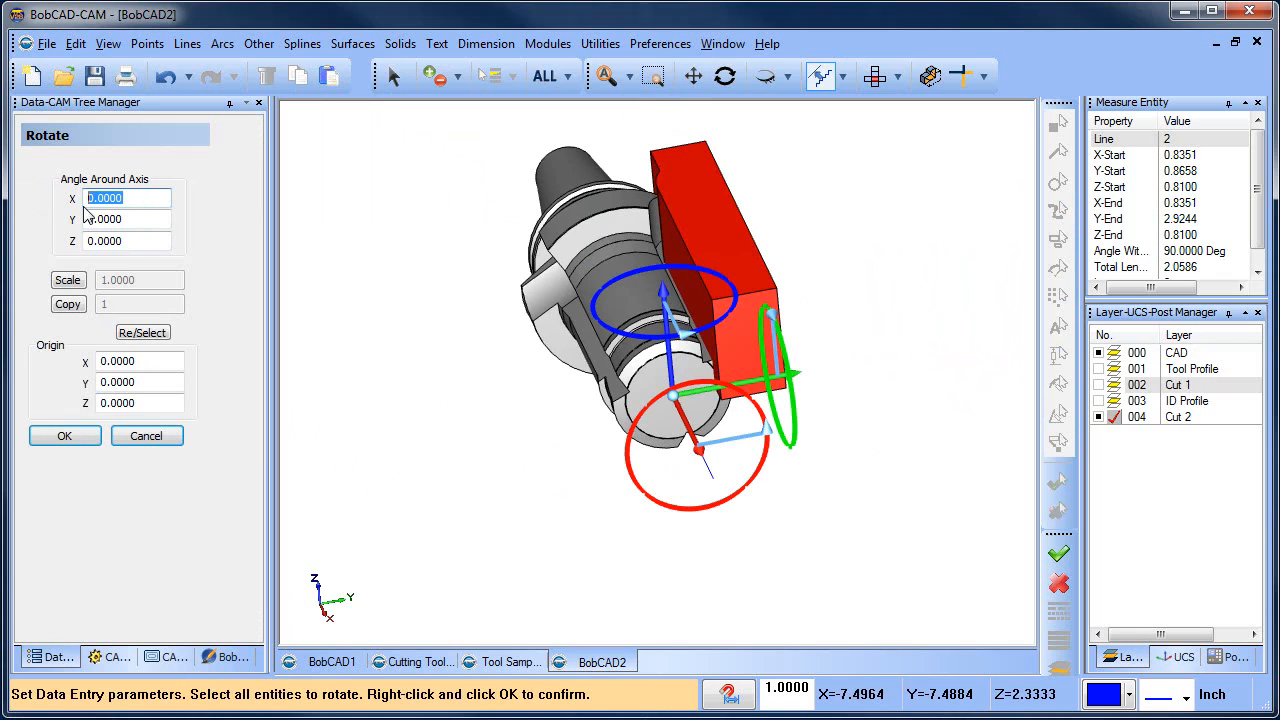
pyautogui.click(67, 308)
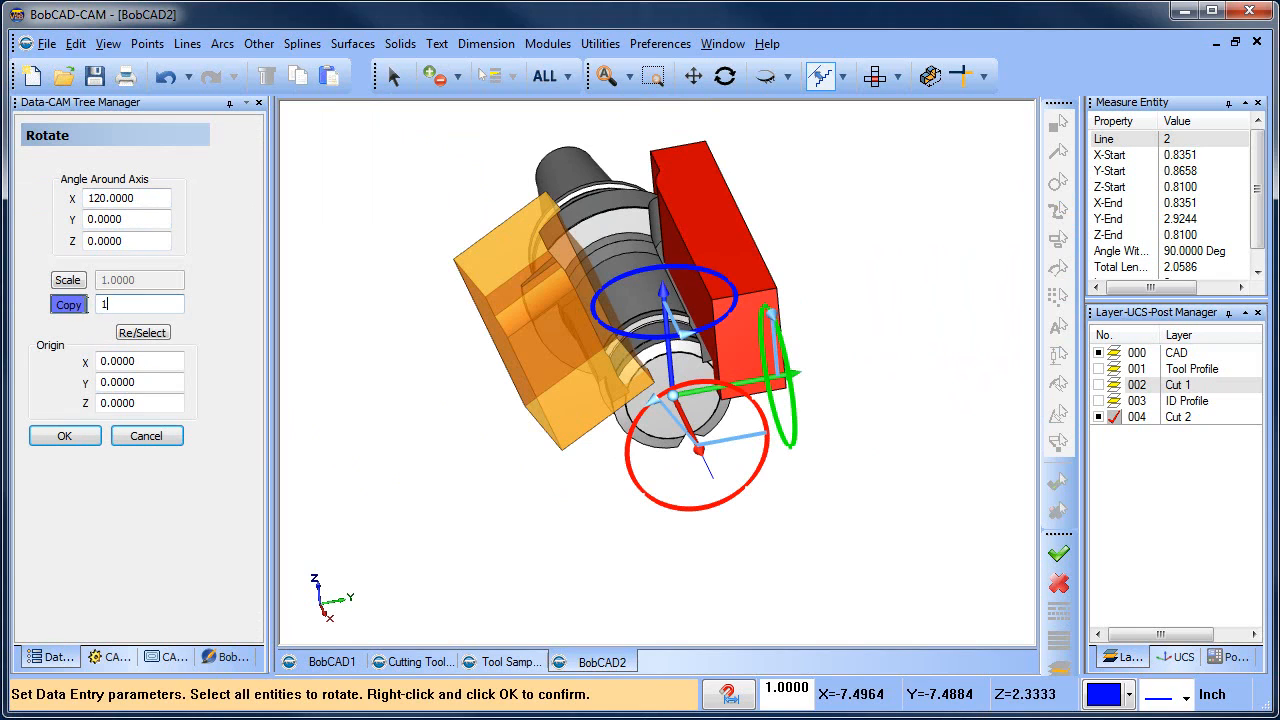
pyautogui.click(76, 441)
pyautogui.click(146, 437)
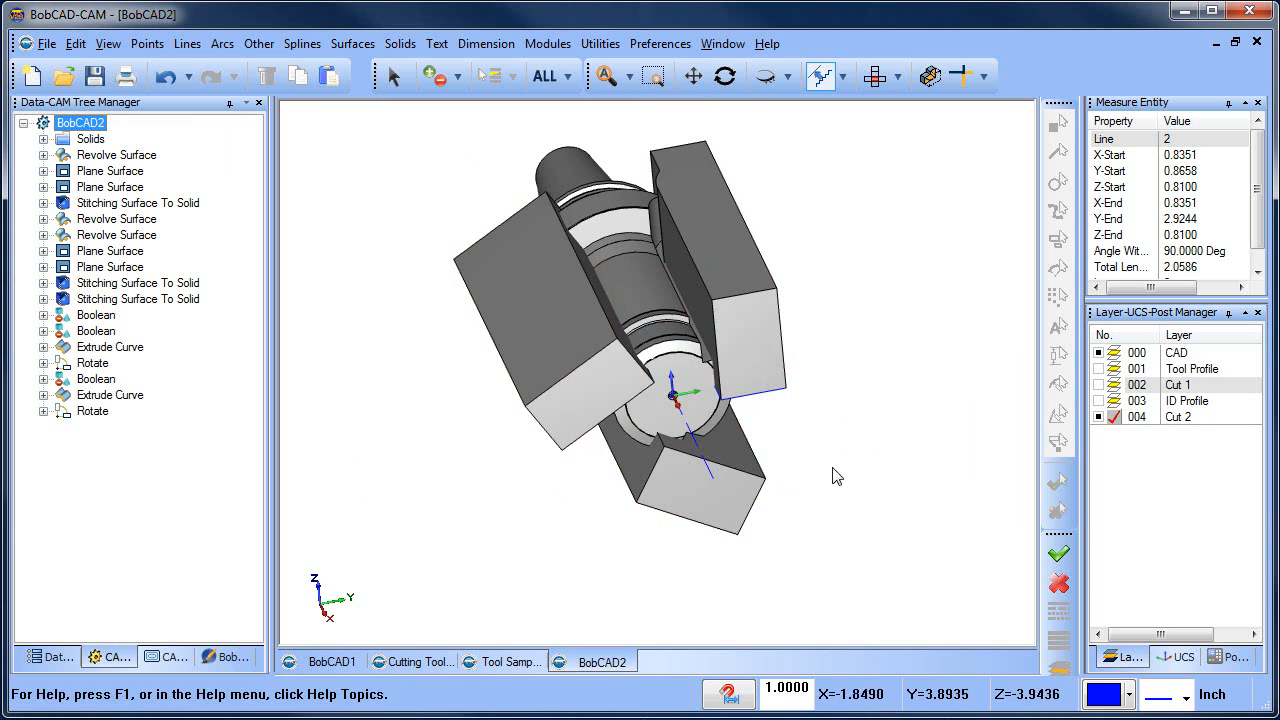
# - Subtract the three Cut 2 blocks from the tool body with a solid Boolean
pyautogui.click(400, 43)
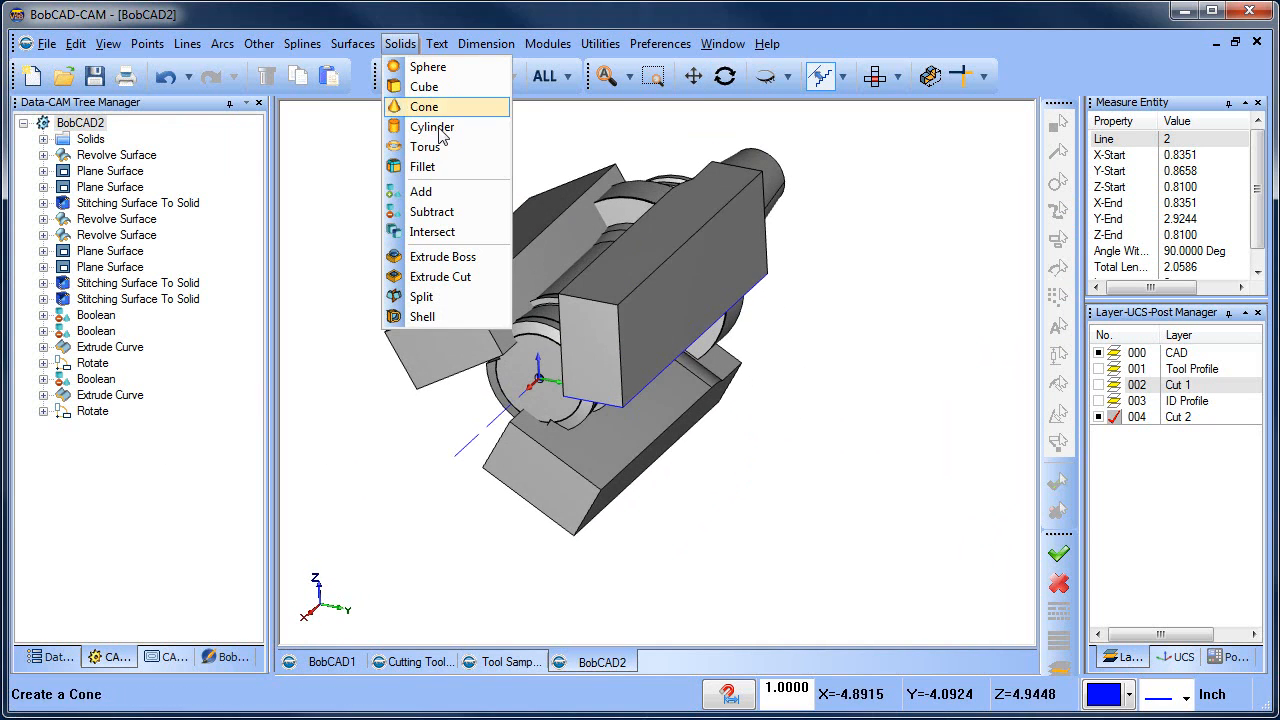
pyautogui.click(474, 215)
pyautogui.click(548, 346)
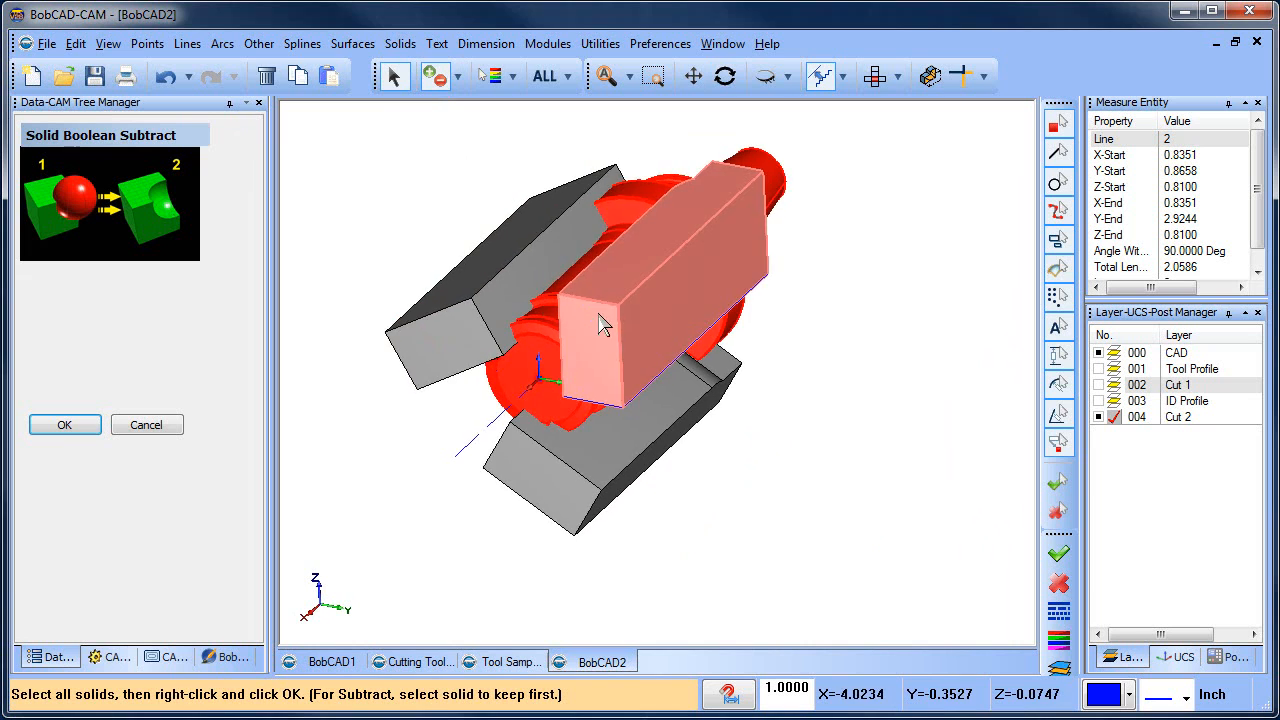
pyautogui.click(600, 320)
pyautogui.click(457, 320)
pyautogui.click(520, 455)
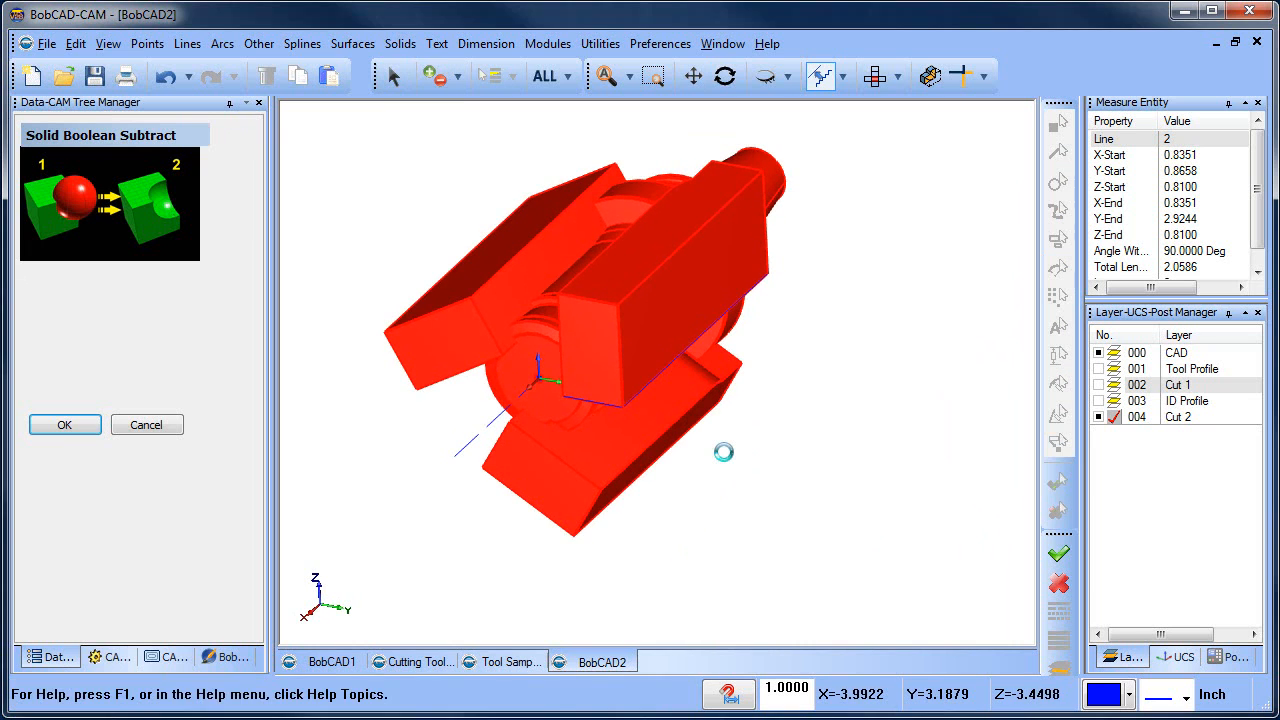
pyautogui.moveTo(731, 452)
pyautogui.mouseDown(button='middle')
pyautogui.moveTo(749, 435)
pyautogui.moveTo(886, 423)
pyautogui.moveTo(718, 452)
pyautogui.moveTo(722, 465)
pyautogui.mouseUp(button='middle')
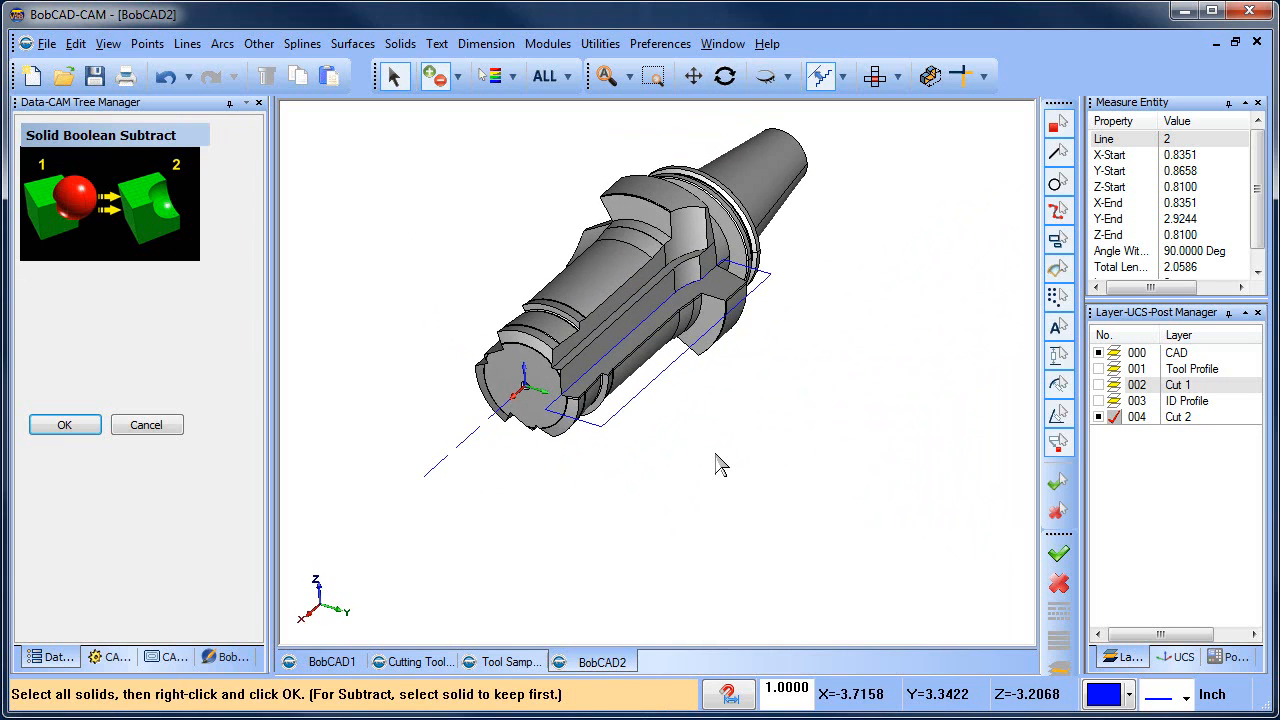